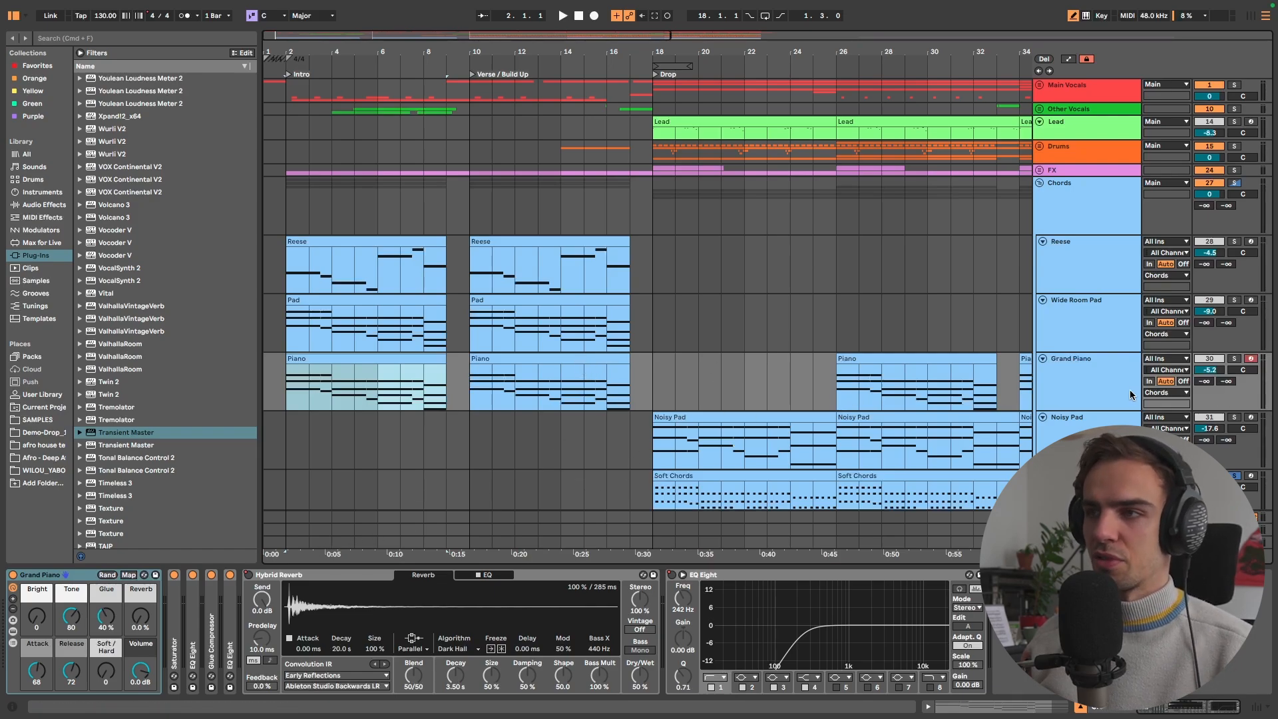
# Solo the Grand Piano track and open its intro Piano clip in the note editor
pyautogui.press('s')
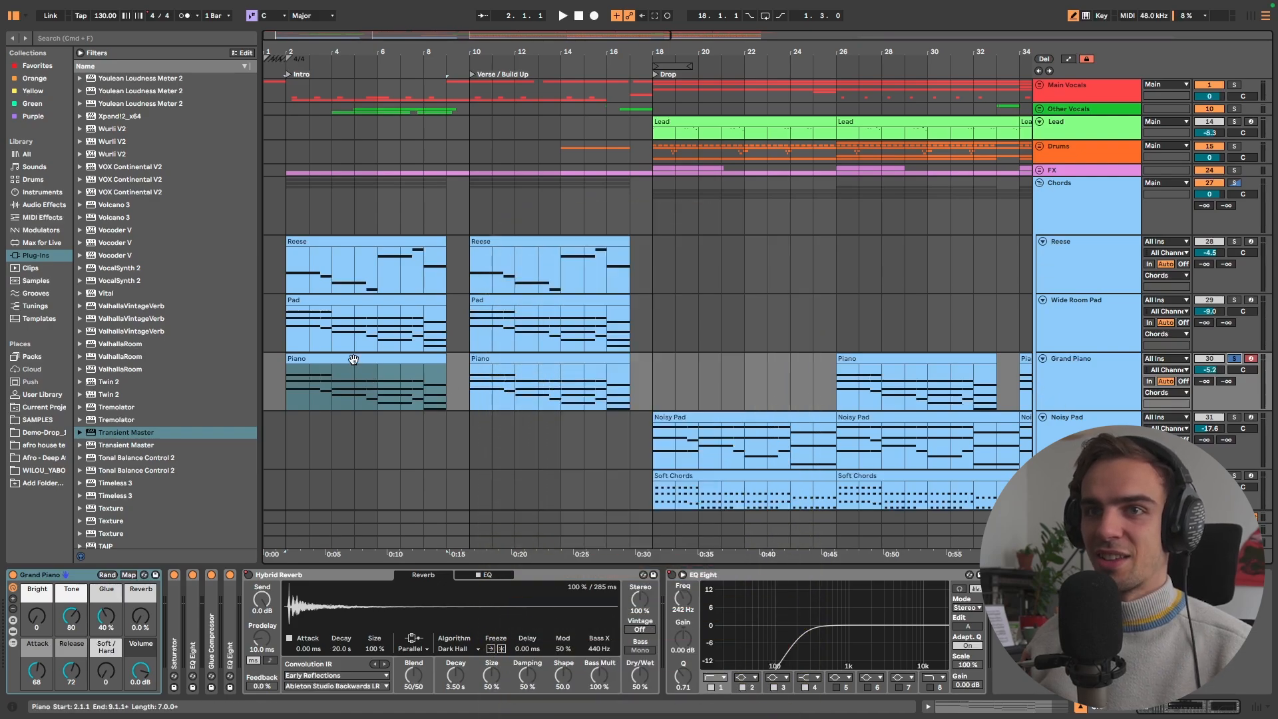
pyautogui.scroll(5, 349, 383)
pyautogui.hscroll(-1, 350, 380)
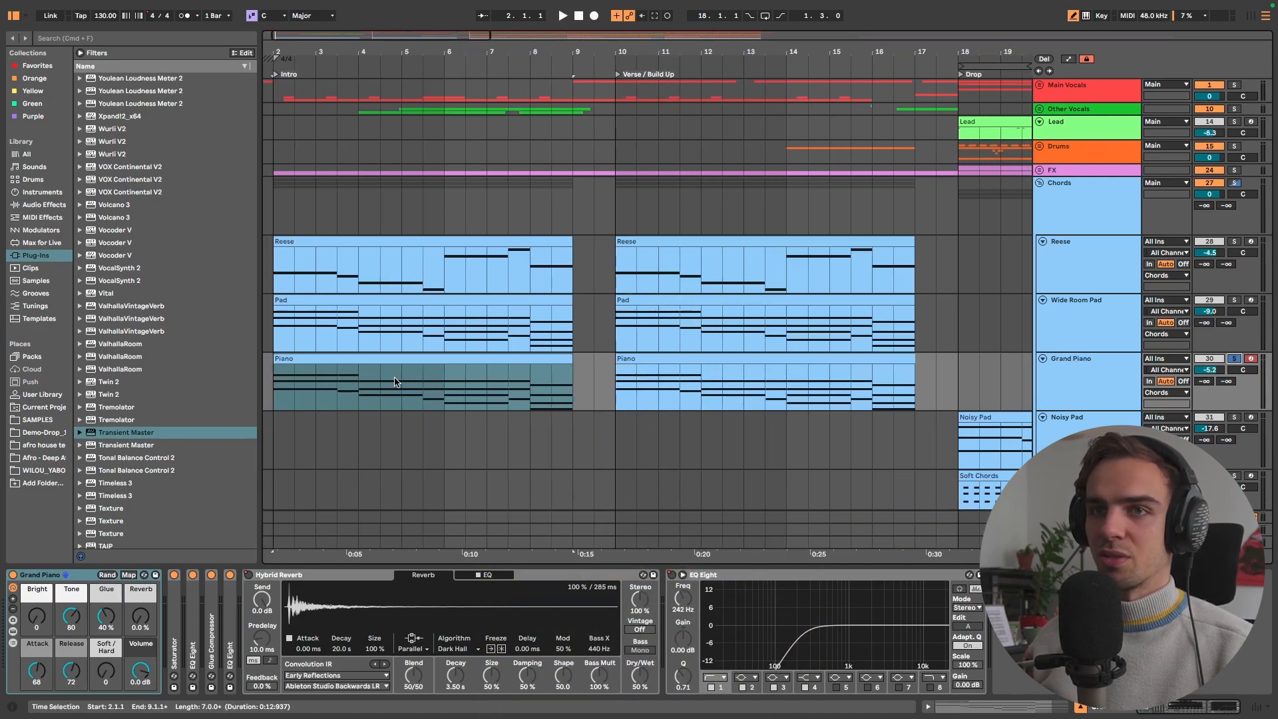
pyautogui.doubleClick(393, 362)
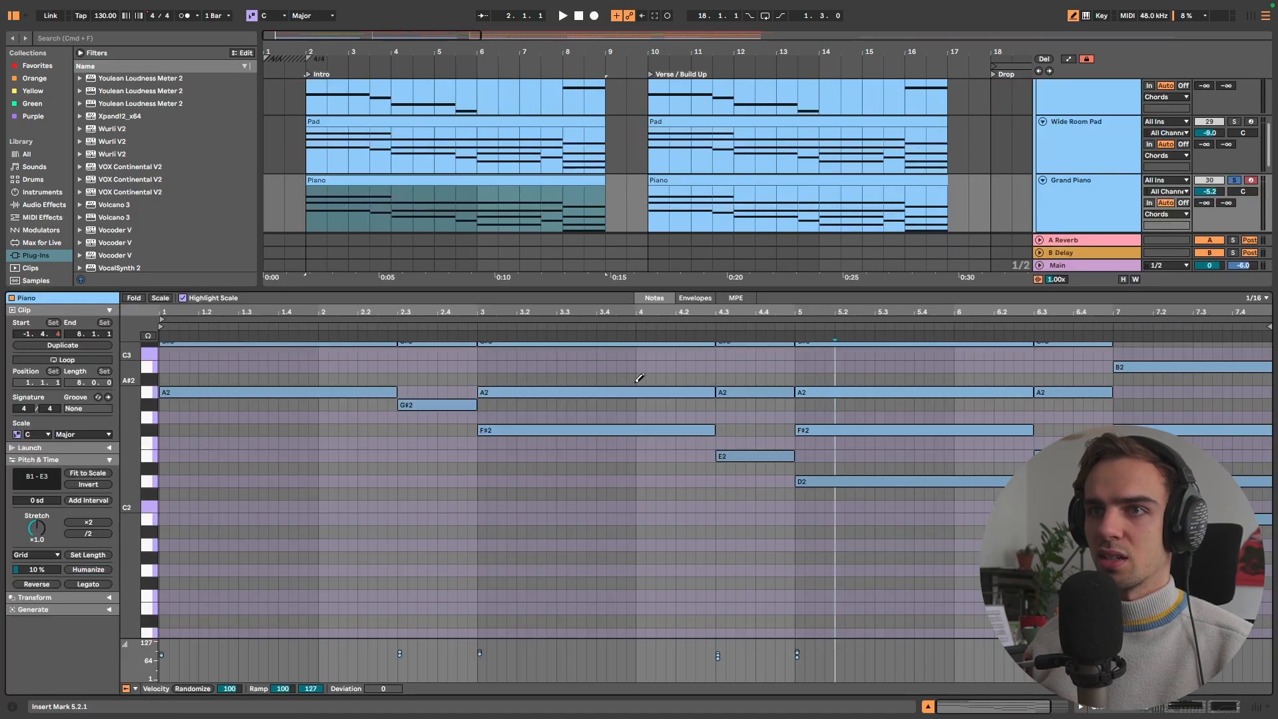
# Play the soloed intro Piano clip and examine its chord notes
pyautogui.scroll(-1, 784, 456)
pyautogui.press('space')
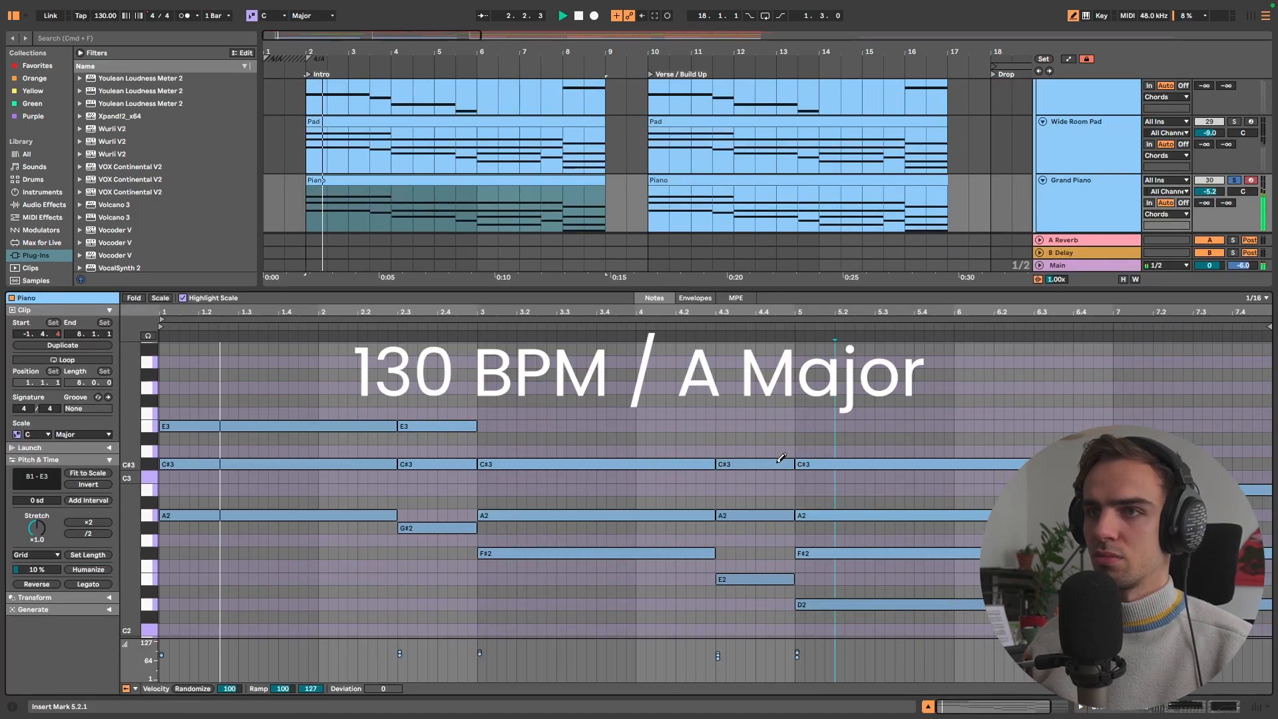
pyautogui.scroll(-1, 783, 456)
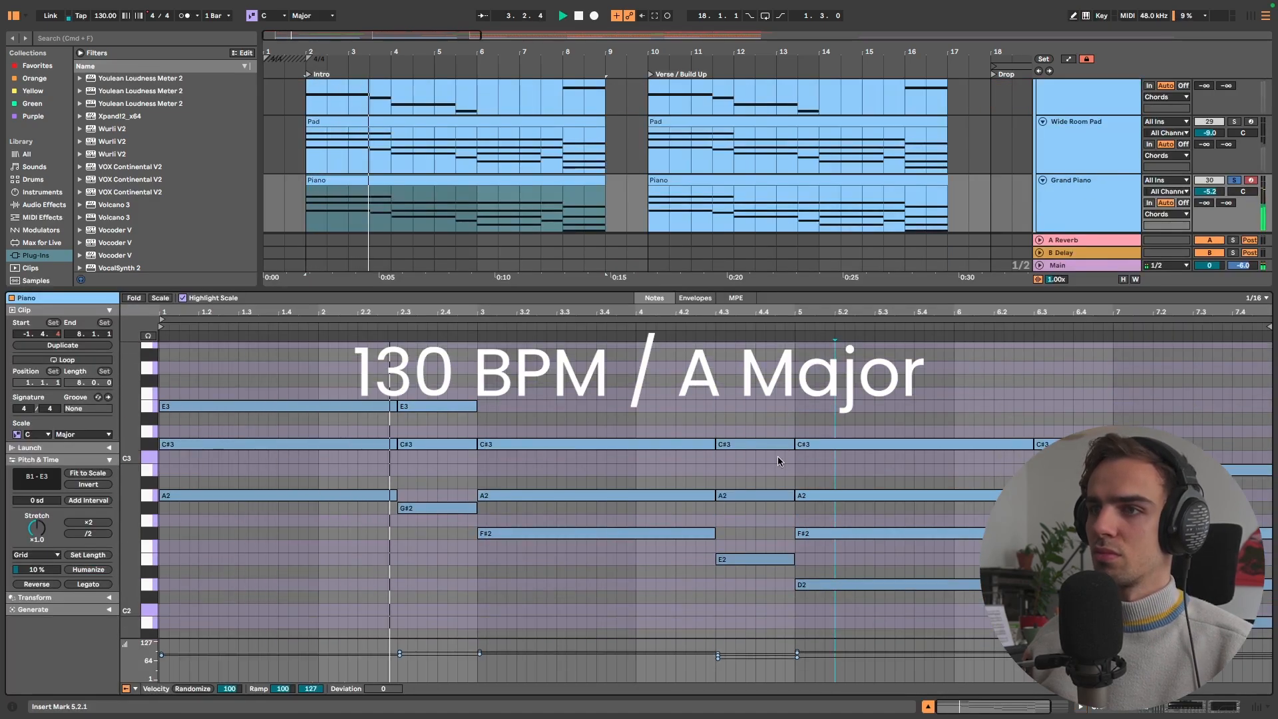
pyautogui.scroll(-1, 777, 457)
pyautogui.scroll(-2, 823, 488)
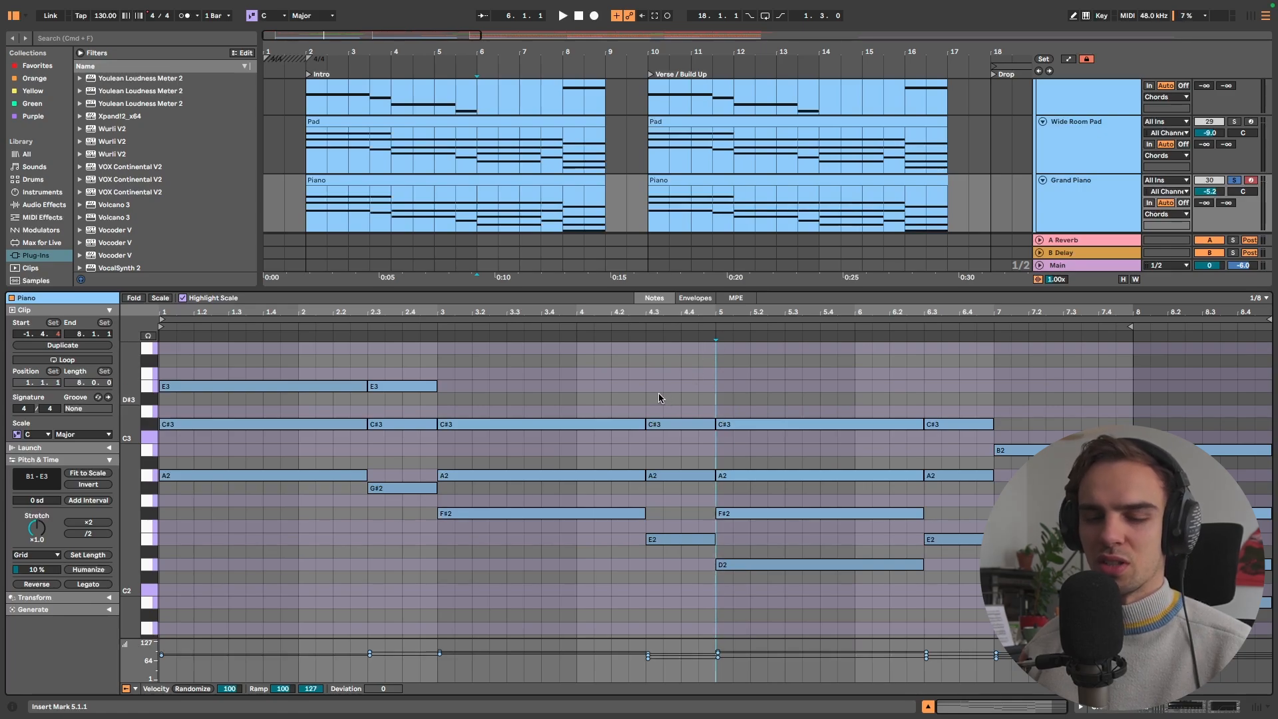
pyautogui.hotkey('shift', 'Tab')
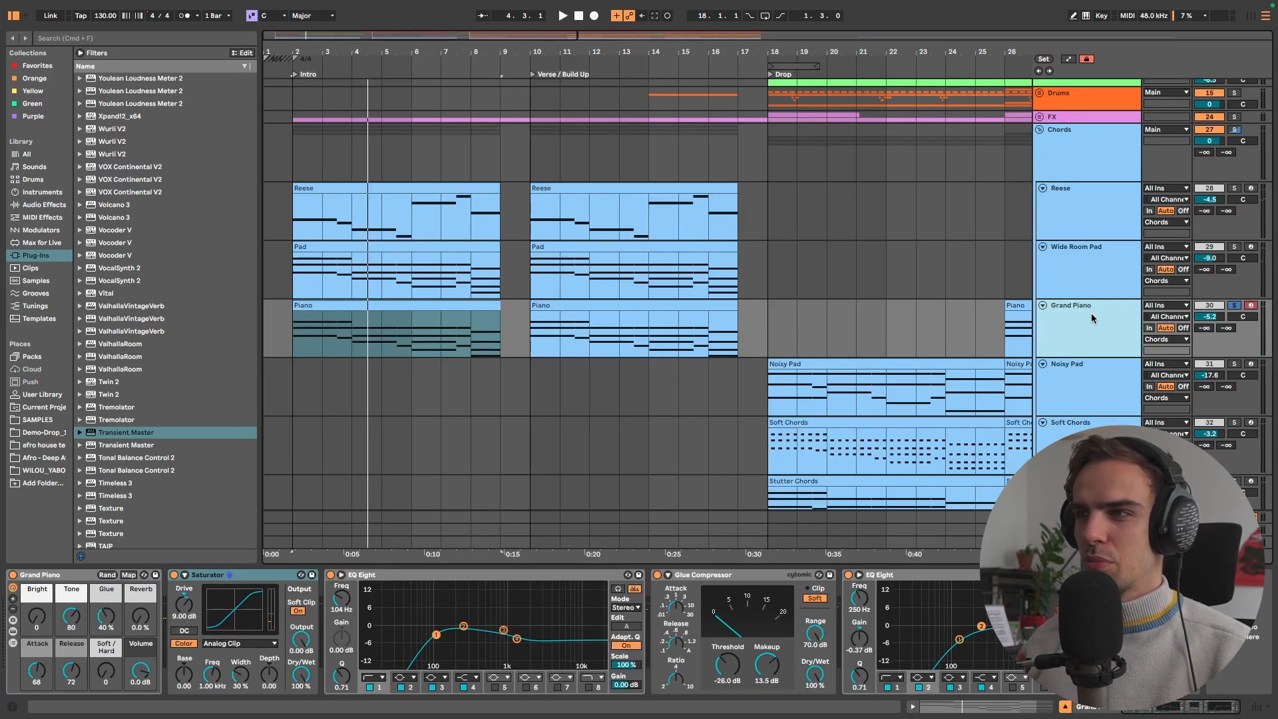
pyautogui.click(231, 581)
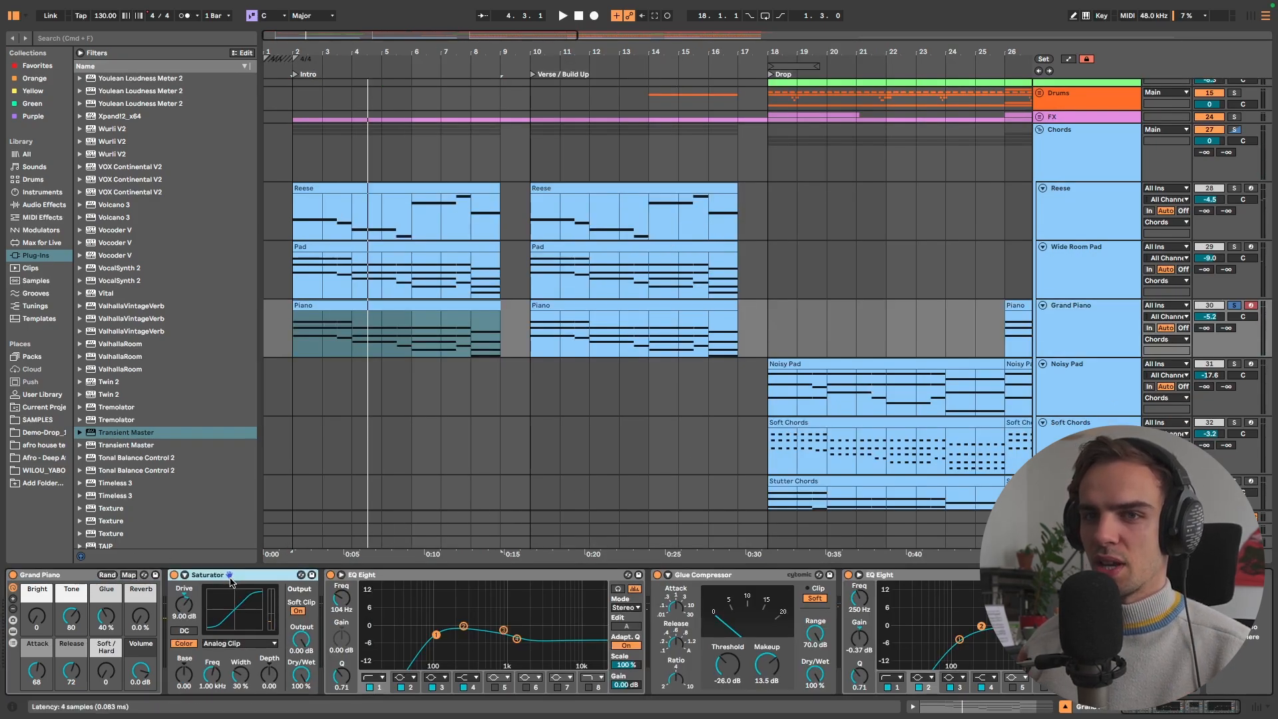
pyautogui.click(175, 575)
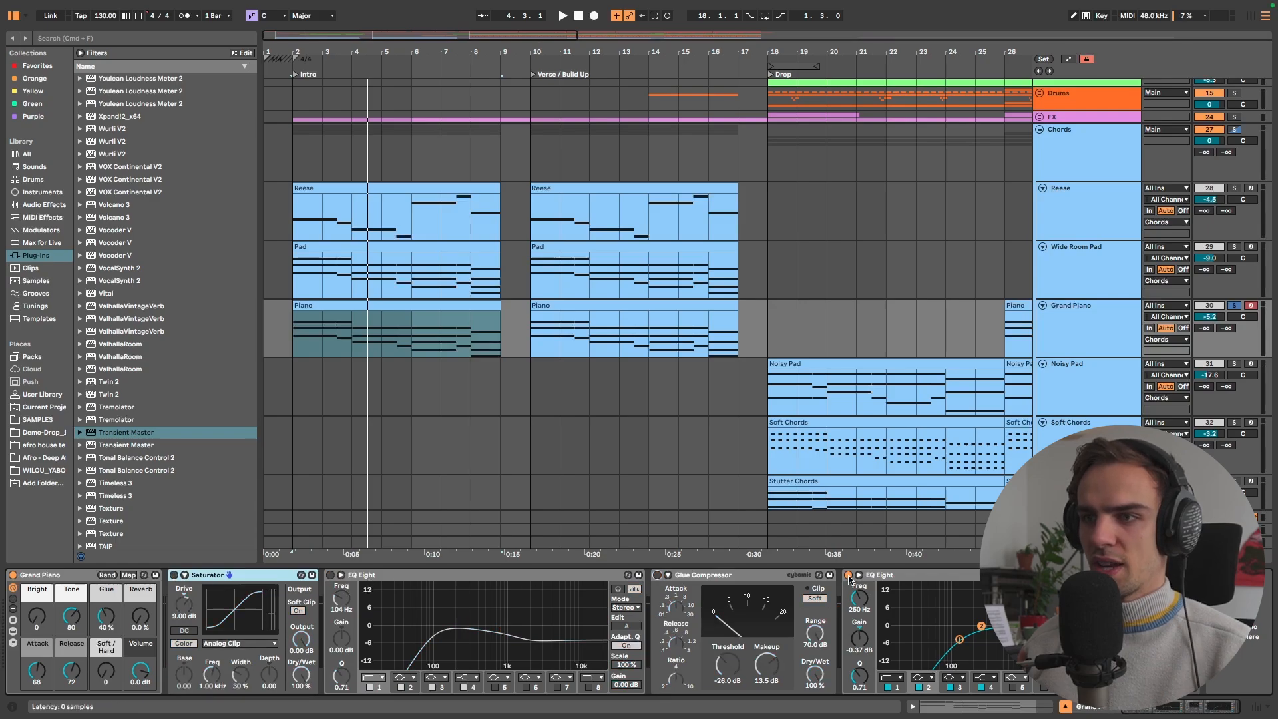
pyautogui.click(174, 575)
pyautogui.press('space')
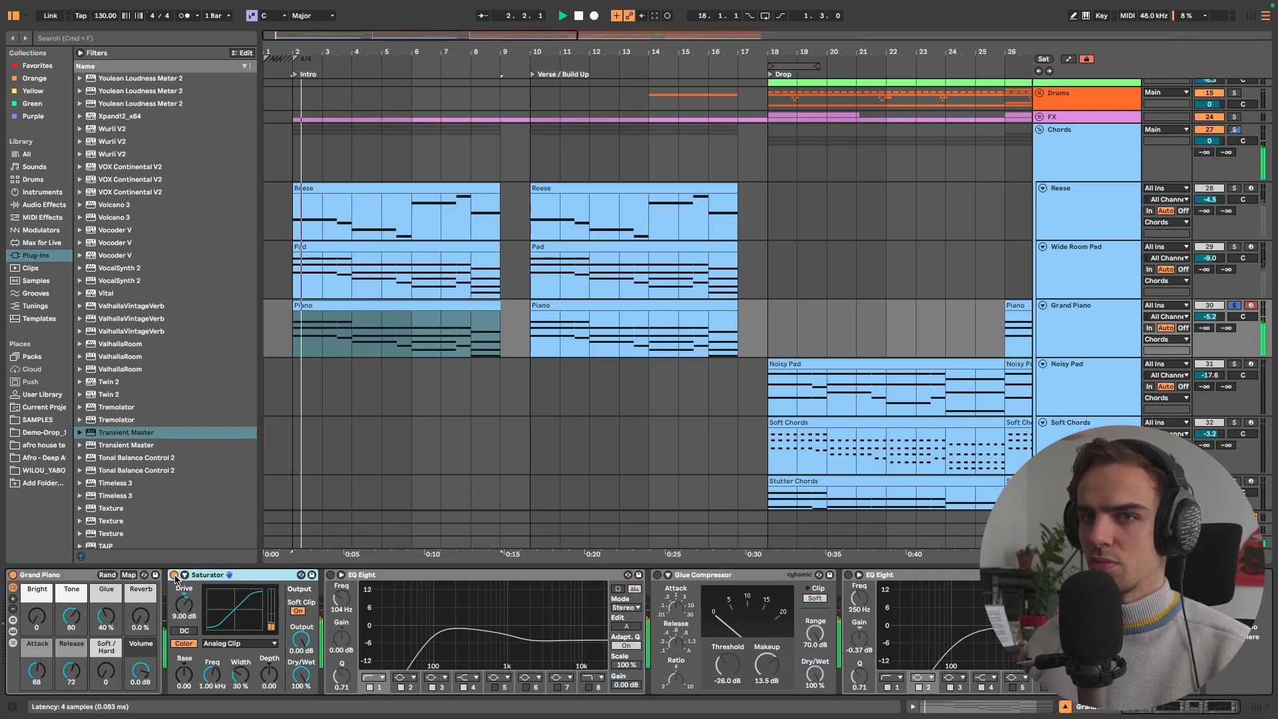
pyautogui.click(175, 575)
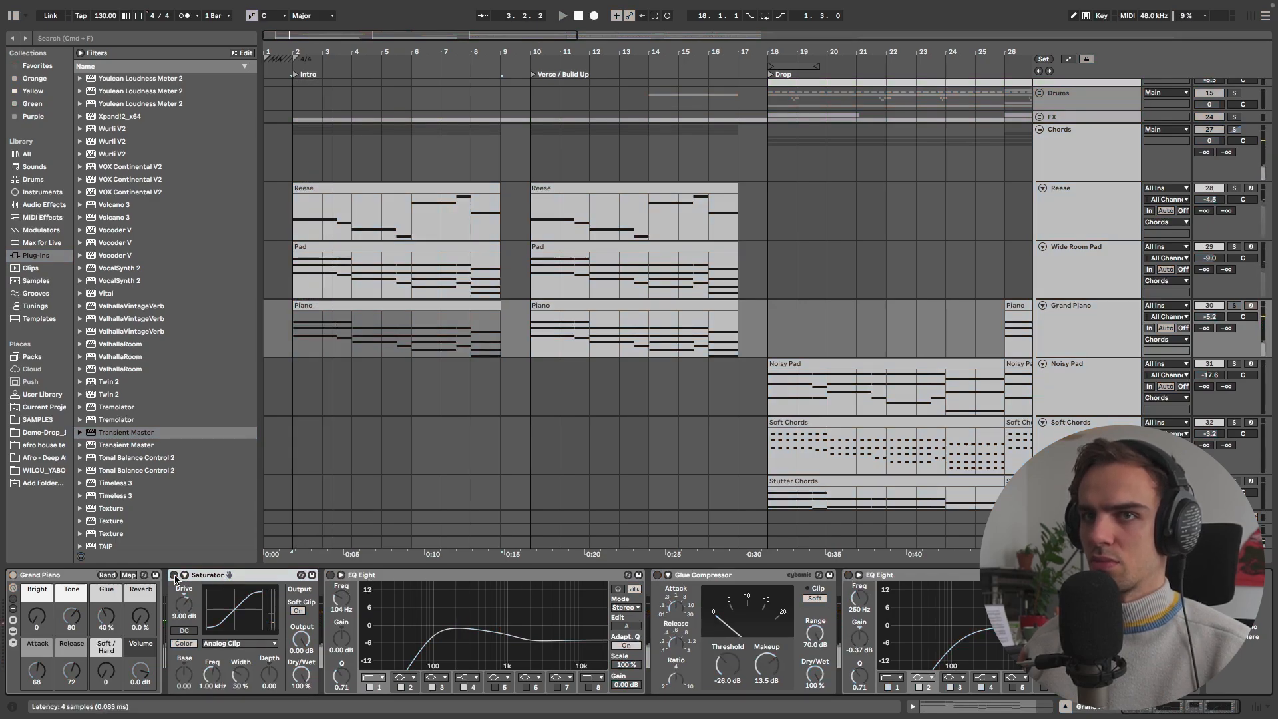
pyautogui.click(175, 575)
# Compare the piano with the first EQ Eight on and off during playback, leaving the EQ enabled
pyautogui.click(381, 577)
pyautogui.press('space')
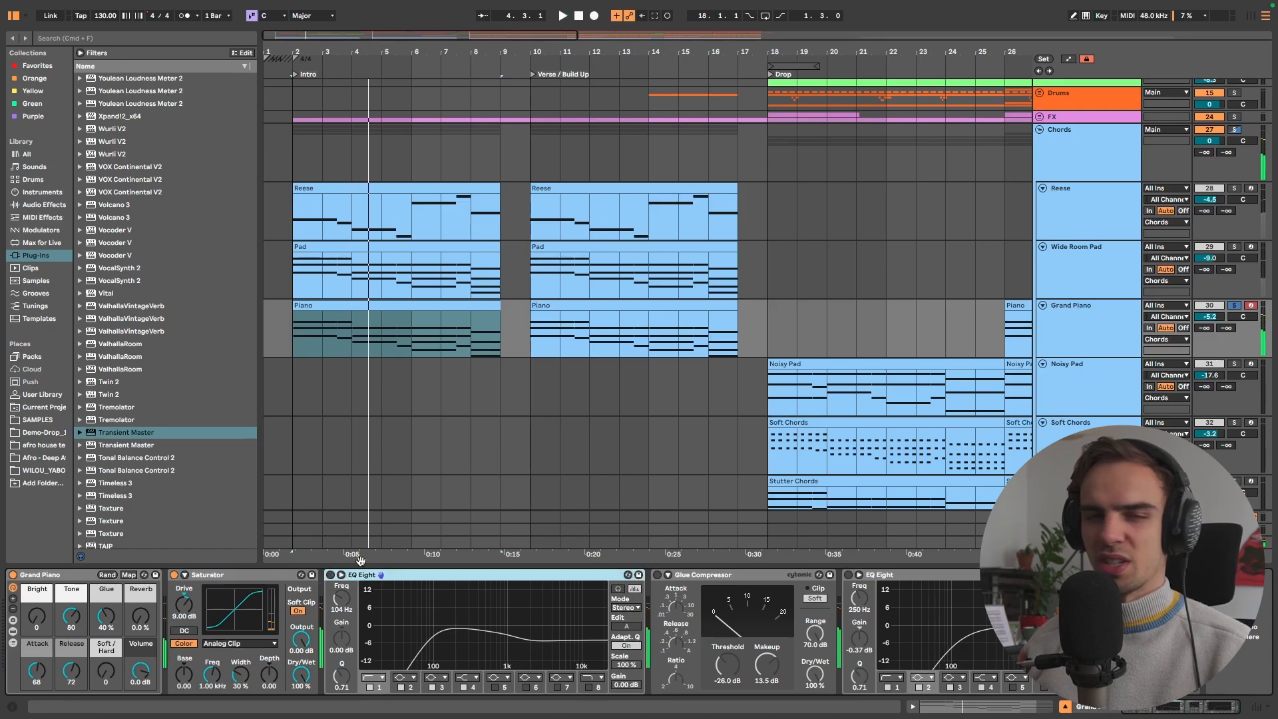
pyautogui.press('space')
pyautogui.click(330, 576)
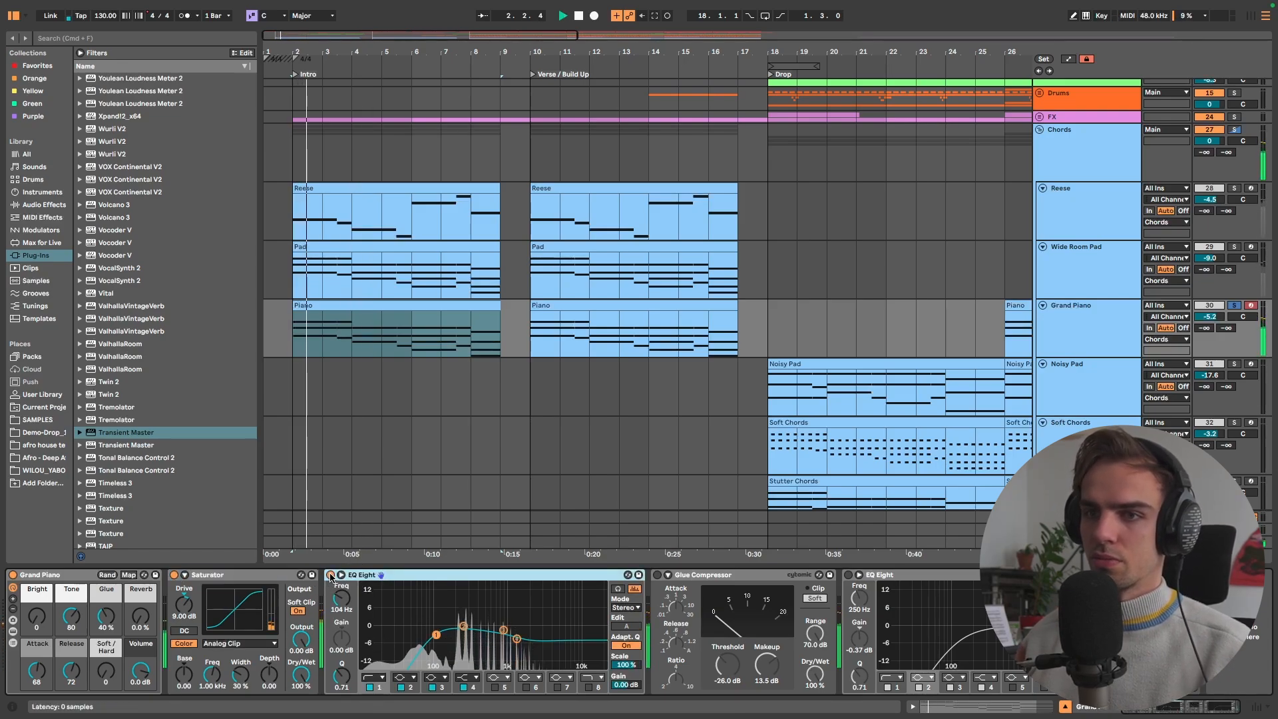
pyautogui.click(330, 575)
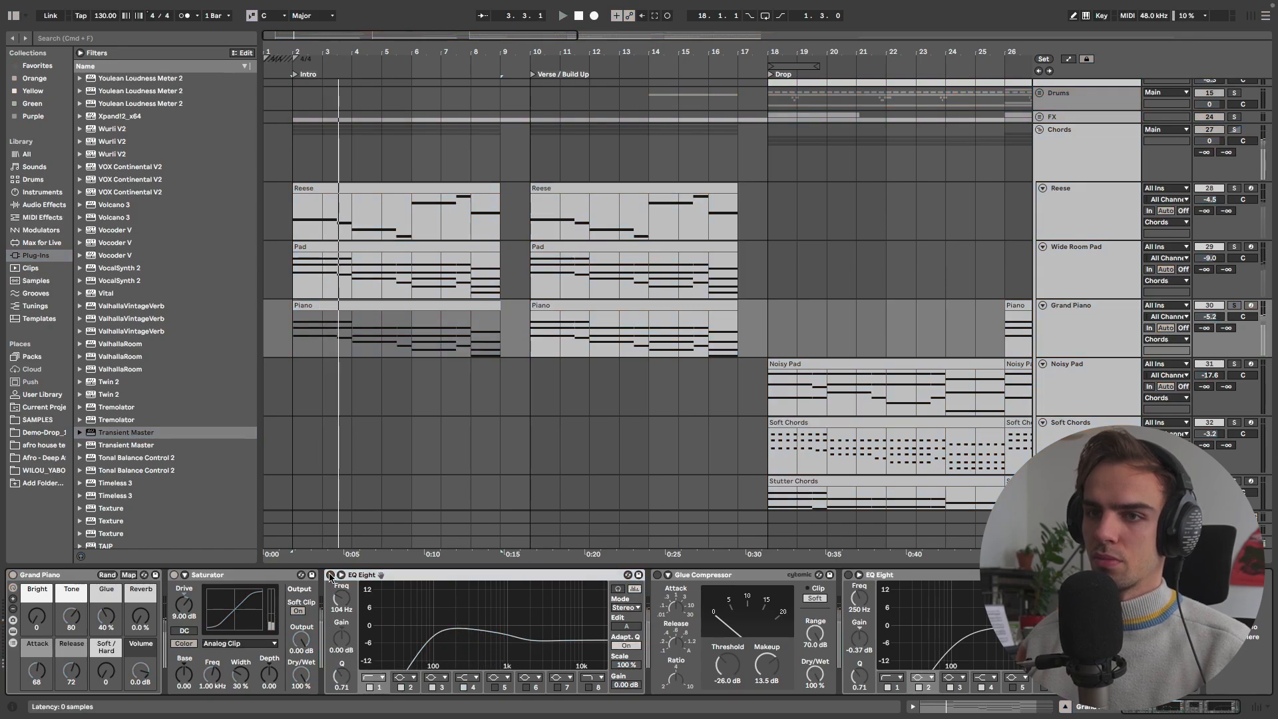
pyautogui.click(330, 575)
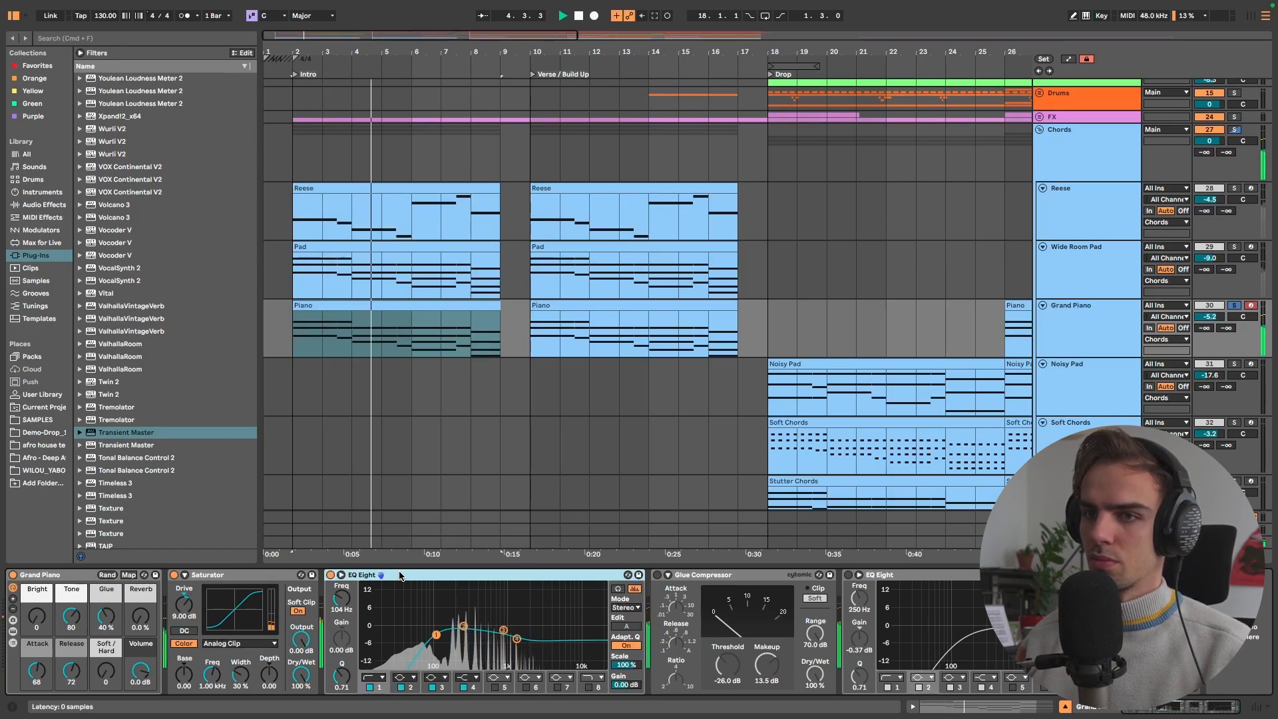
pyautogui.press('space')
# Enable the Glue Compressor and the second EQ Eight on the Grand Piano and play the result
pyautogui.click(658, 575)
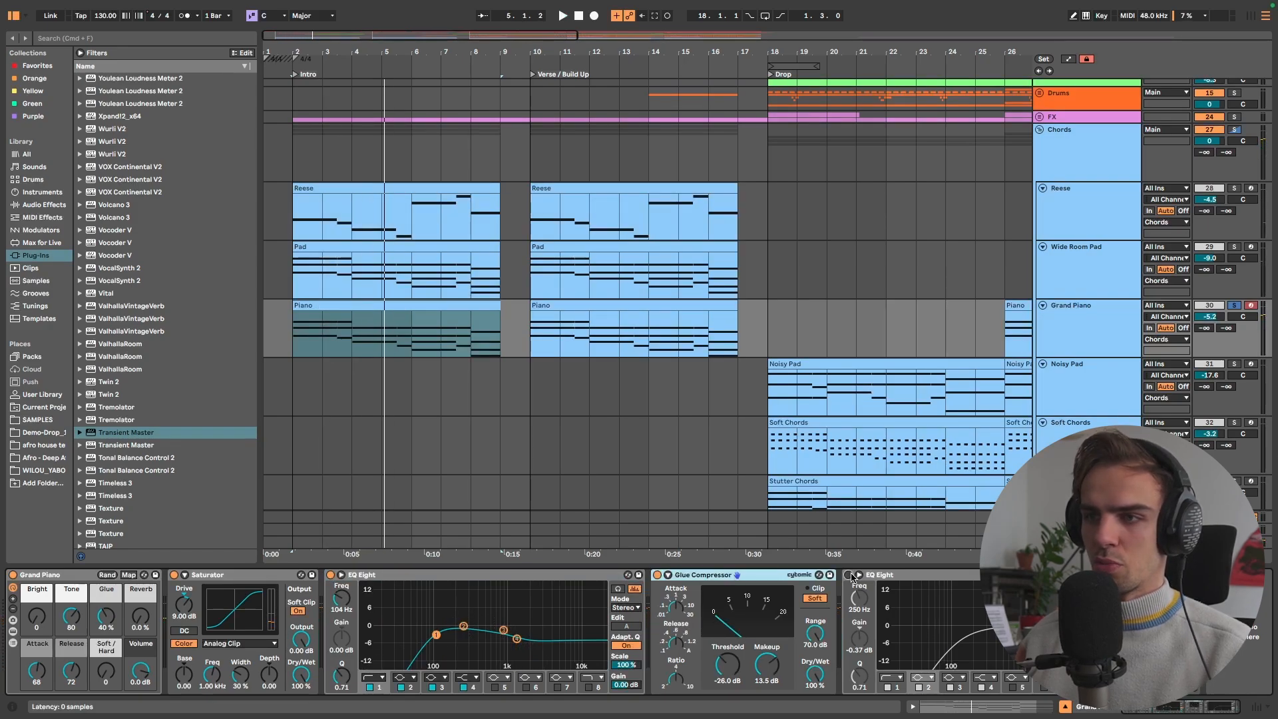
pyautogui.click(849, 575)
pyautogui.press('space')
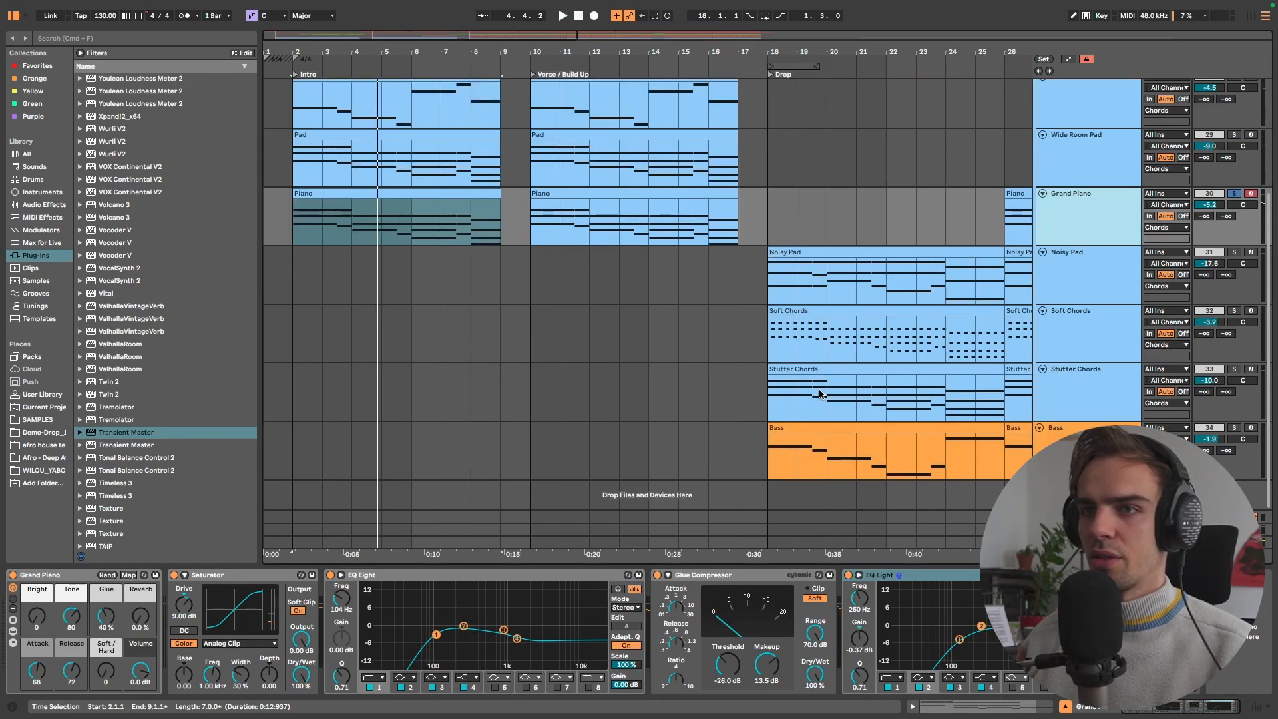
# Solo the Wide Room Pad track and compare its sound with EQ Eight off and on during playback
pyautogui.scroll(5, 819, 393)
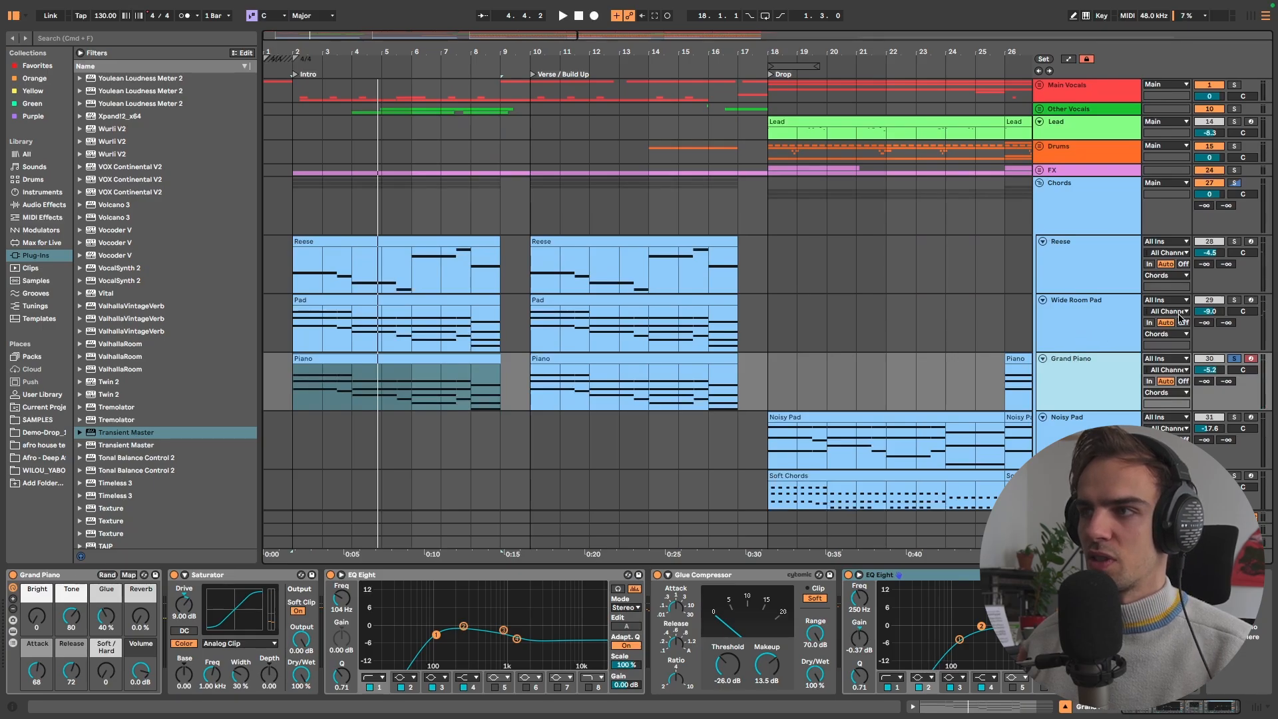
pyautogui.click(1234, 300)
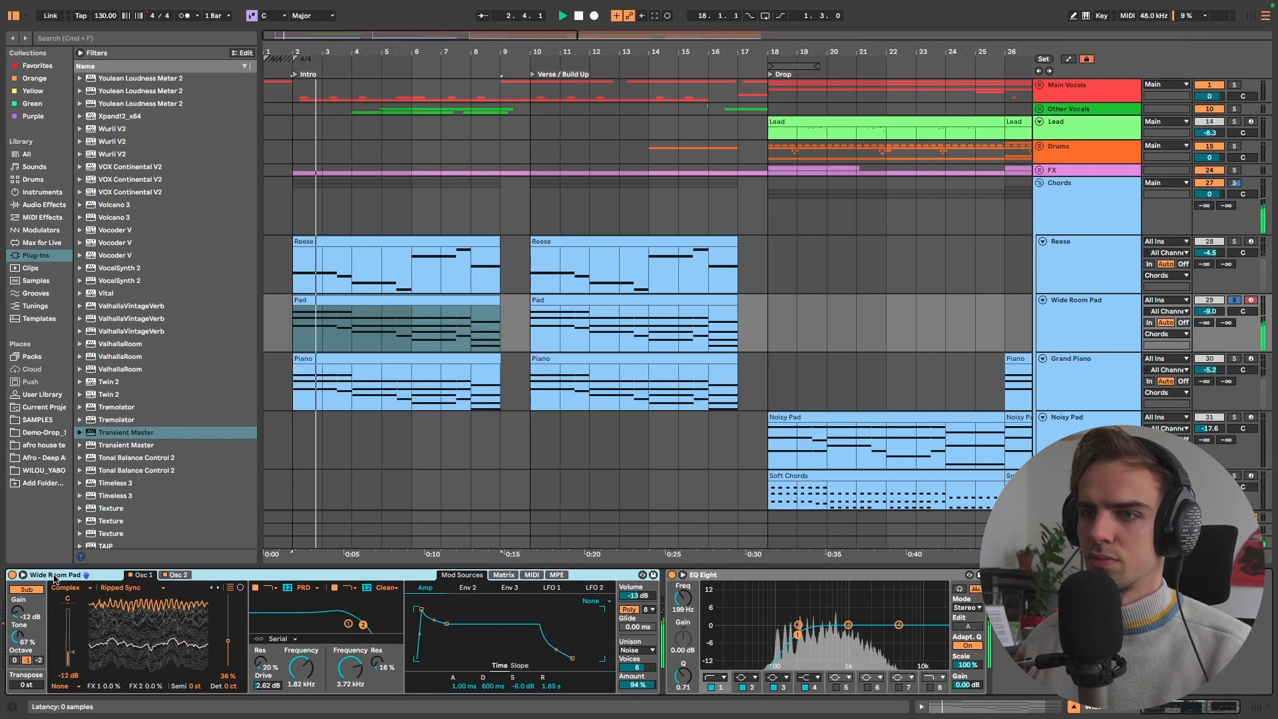
pyautogui.click(671, 575)
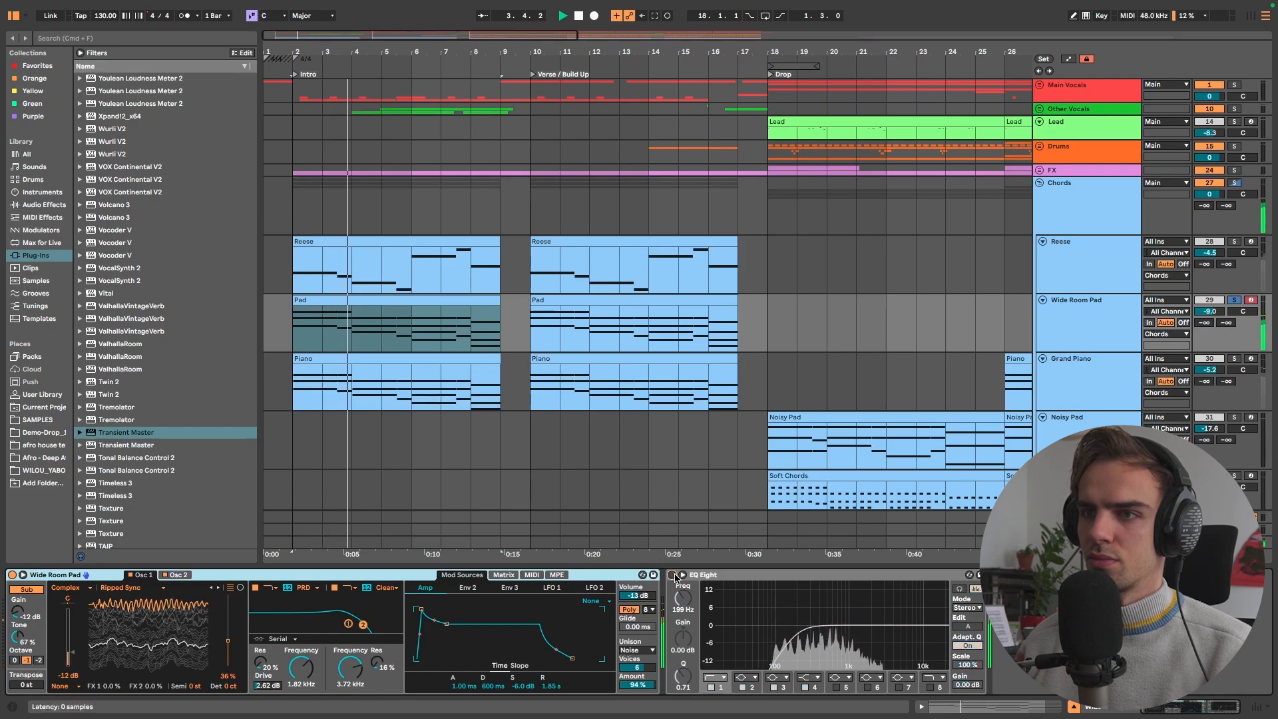
pyautogui.click(672, 575)
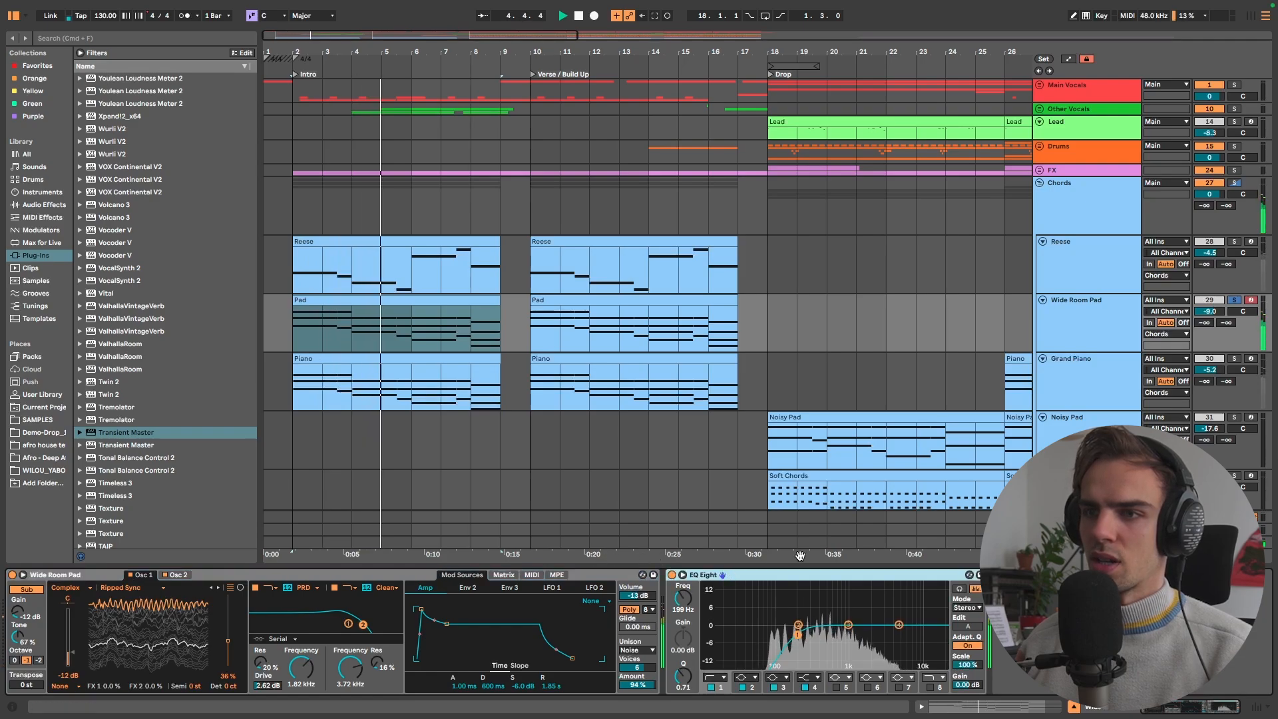
# Inspect the Reese track's Serum patch, reviewing its oscillator settings and its effects rack
pyautogui.click(1092, 282)
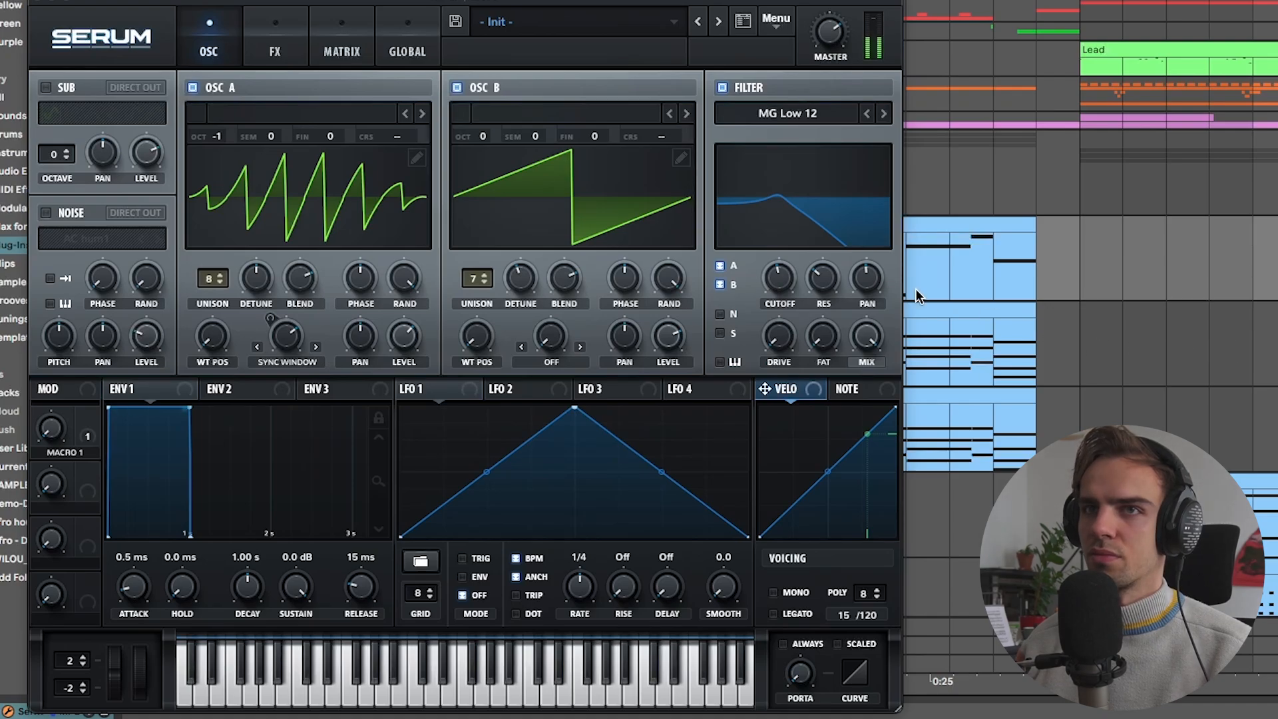
pyautogui.click(275, 51)
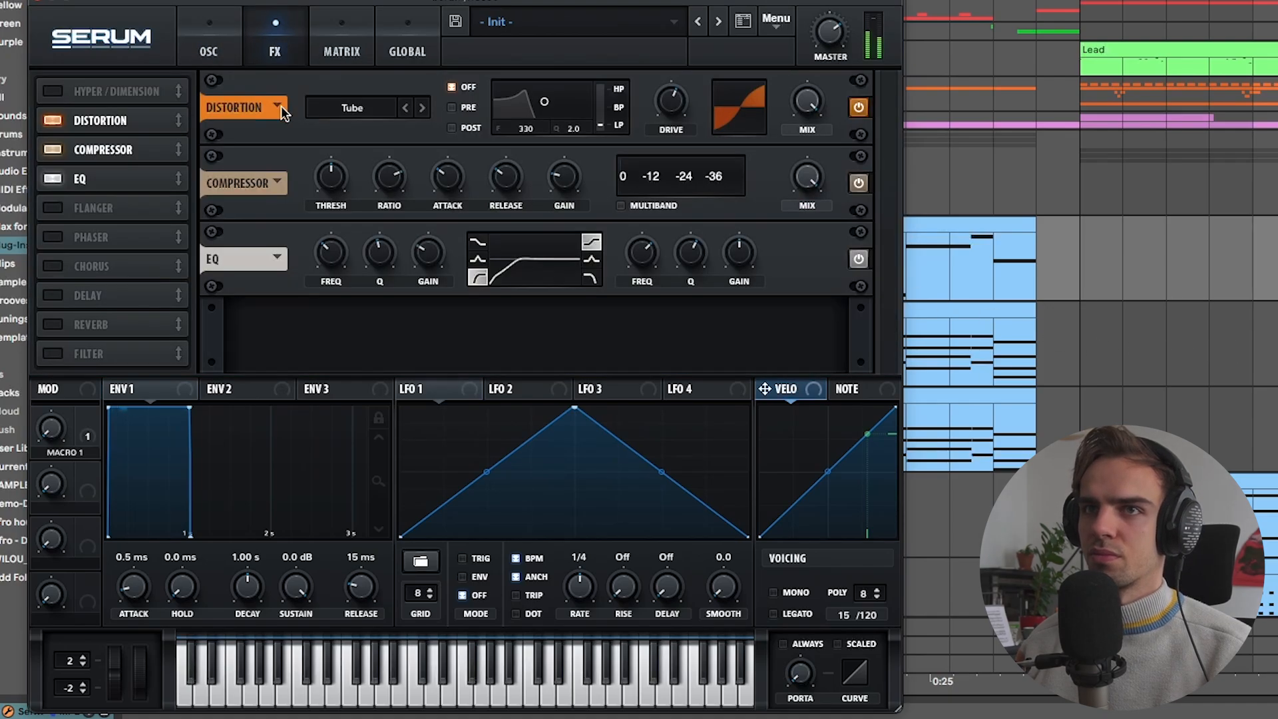
pyautogui.click(225, 61)
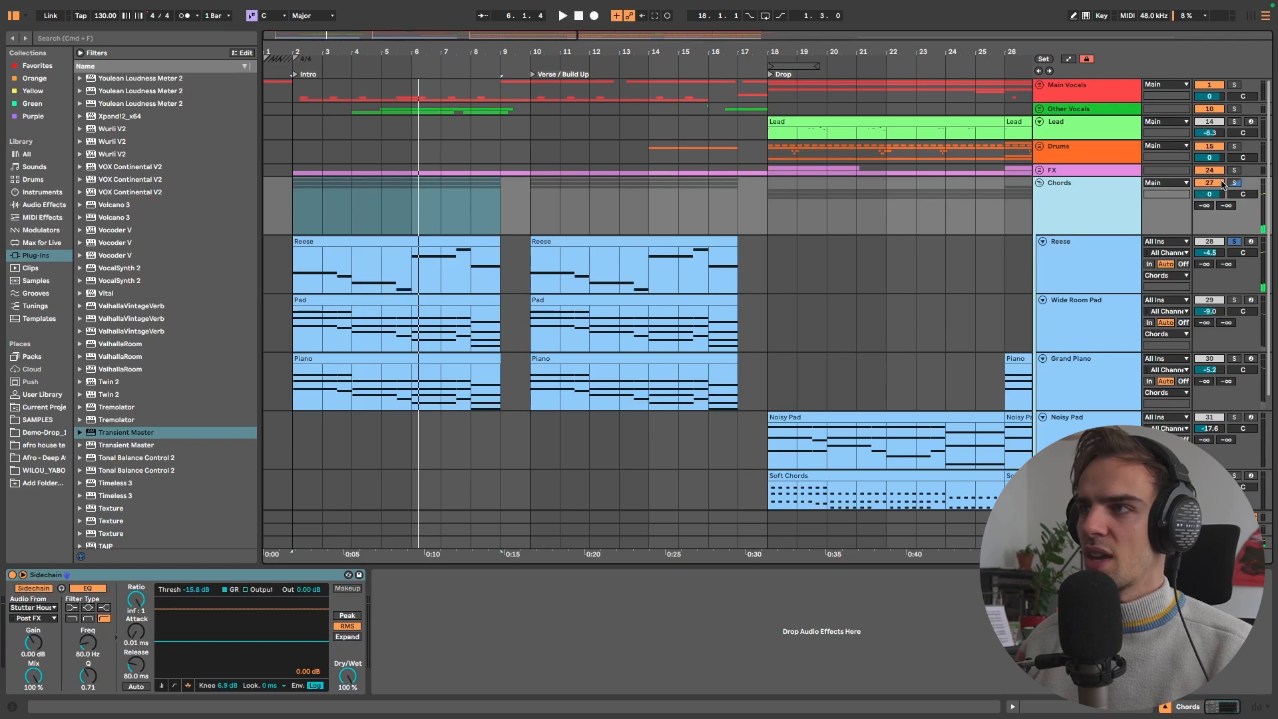
# Solo the whole Chords group and play all its layers together from the intro
pyautogui.click(1233, 183)
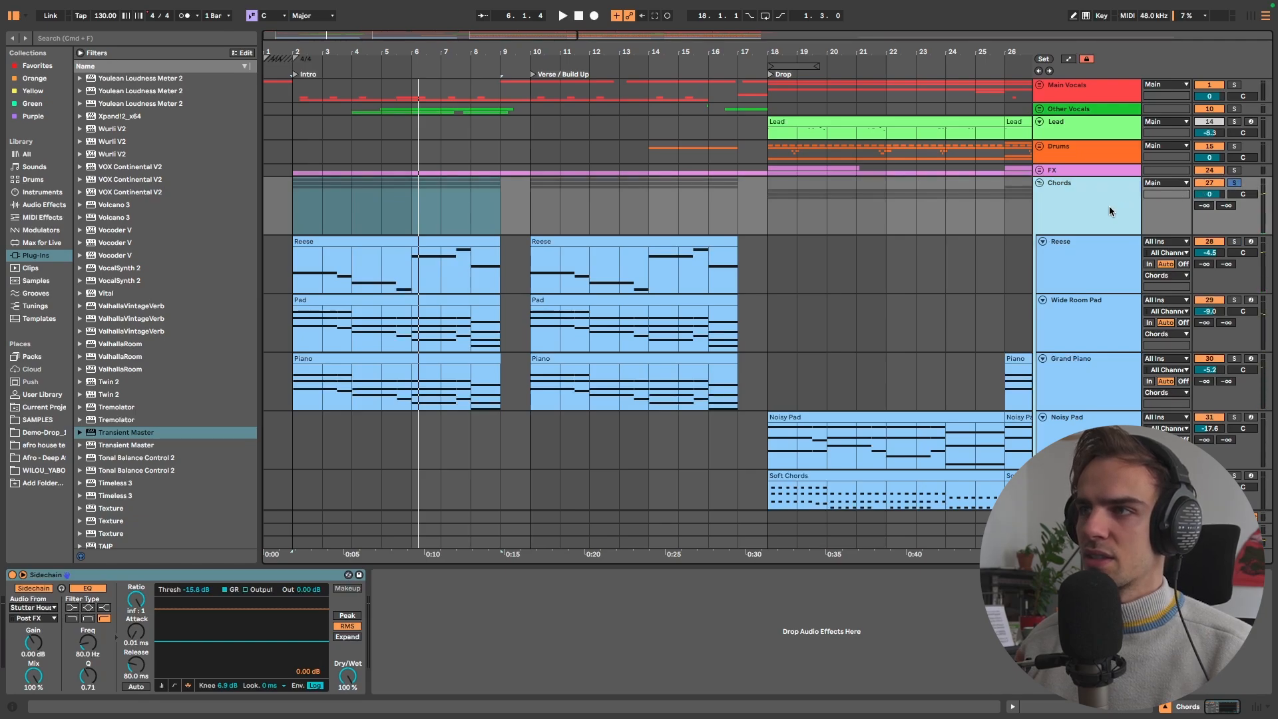
pyautogui.click(303, 220)
pyautogui.press('space')
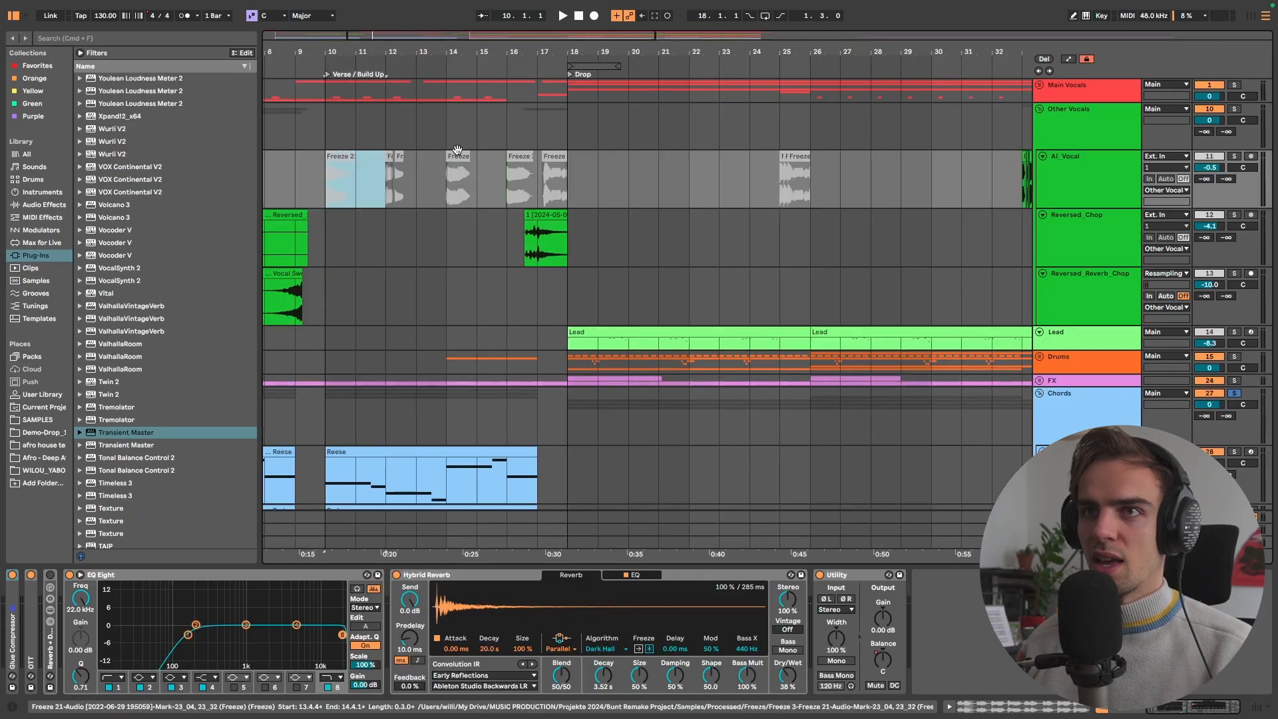
# Select the Main vocal track to show its device chain and listen to it soloed
pyautogui.scroll(2, 730, 167)
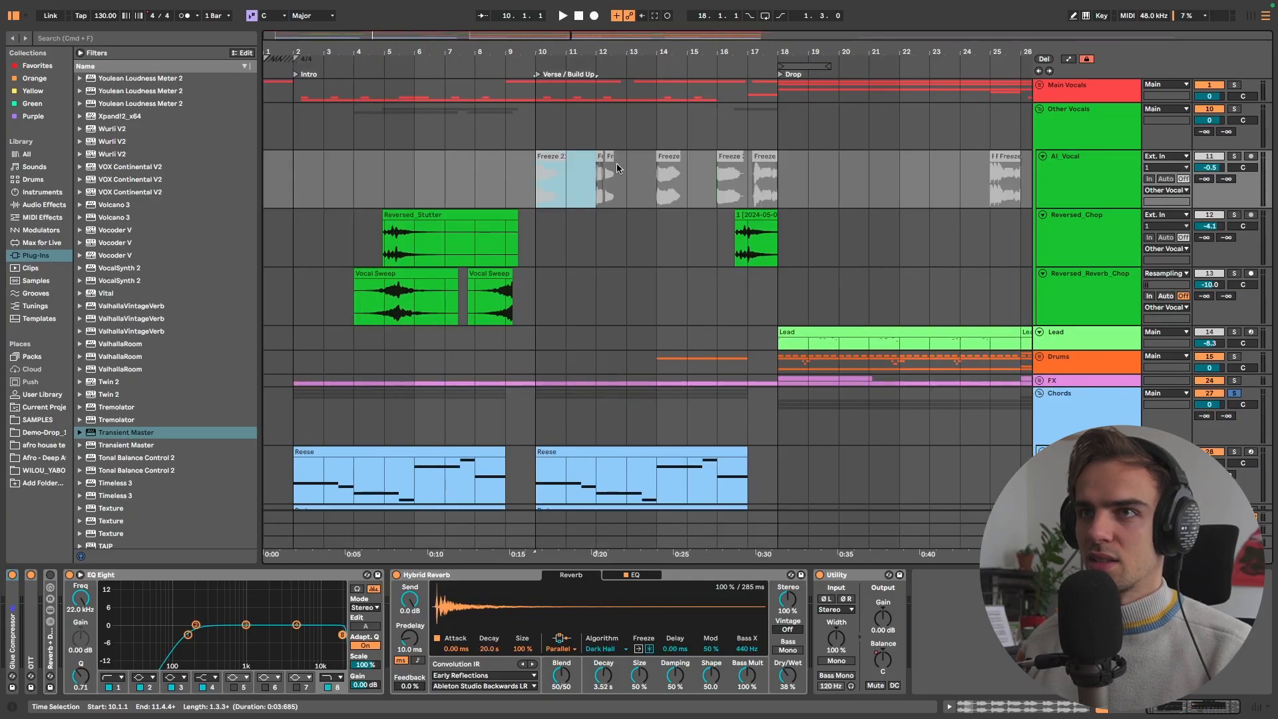
pyautogui.scroll(2, 730, 167)
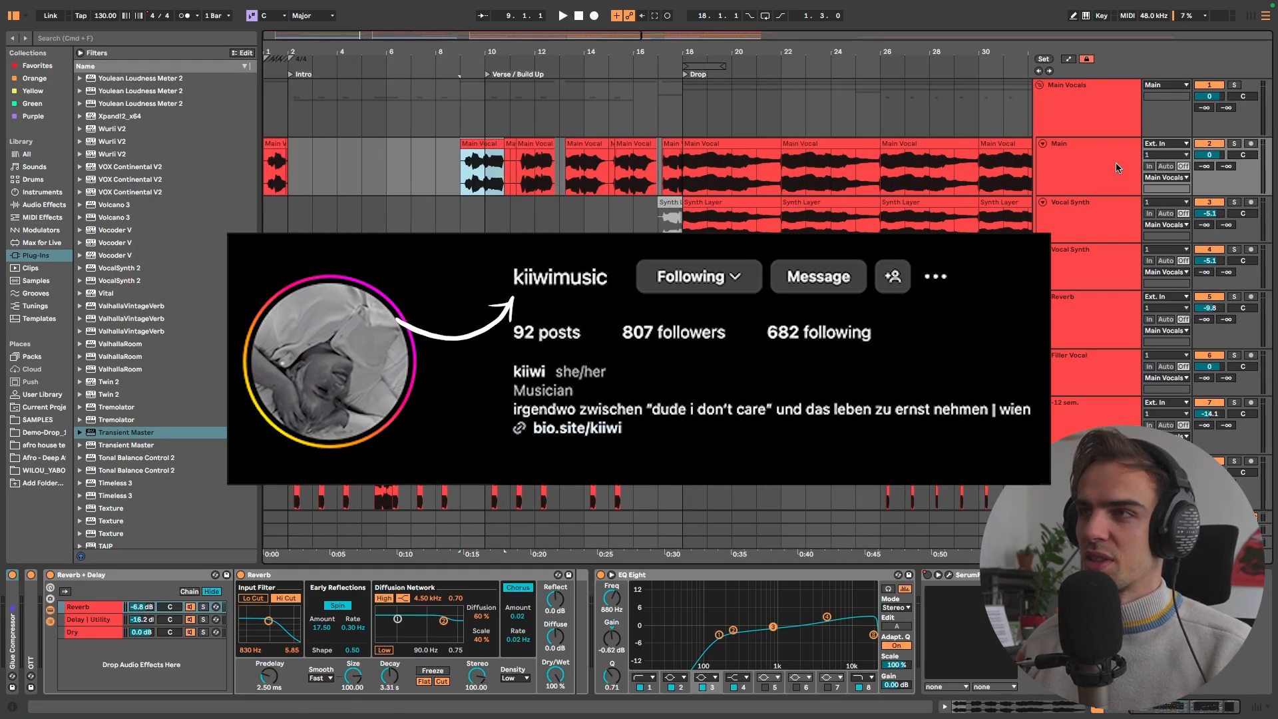
pyautogui.click(1118, 168)
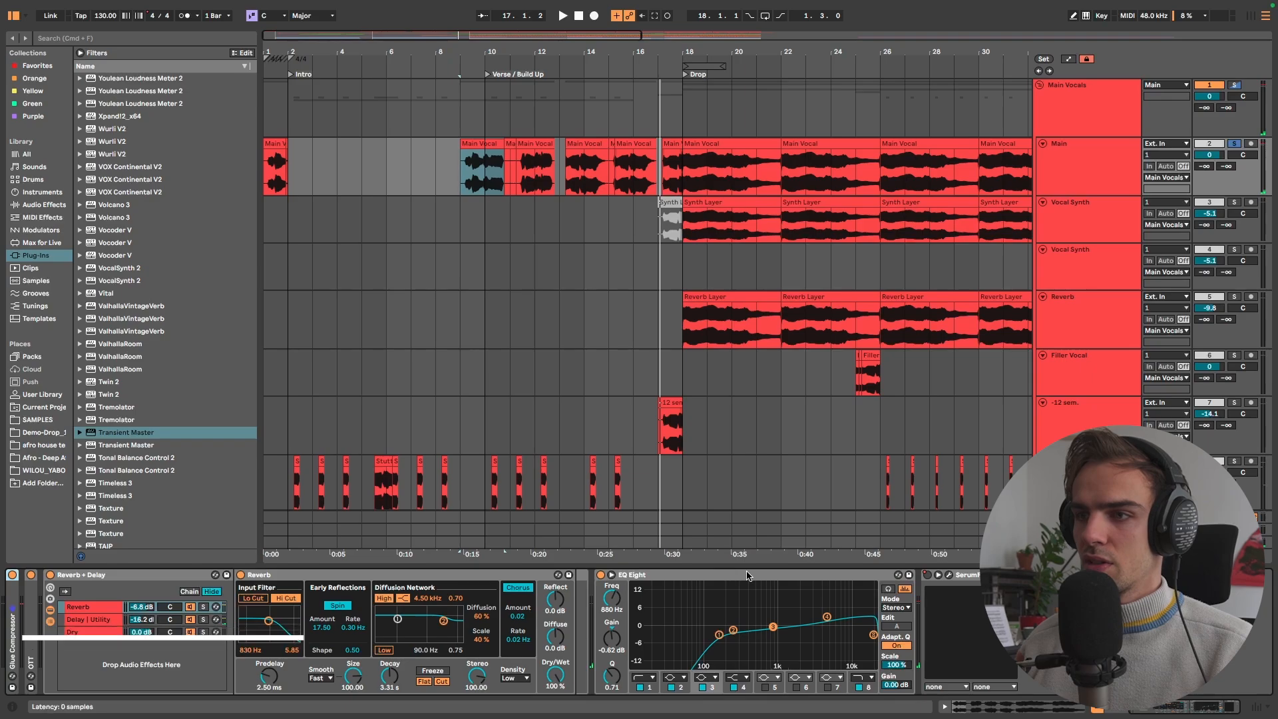
pyautogui.press('space')
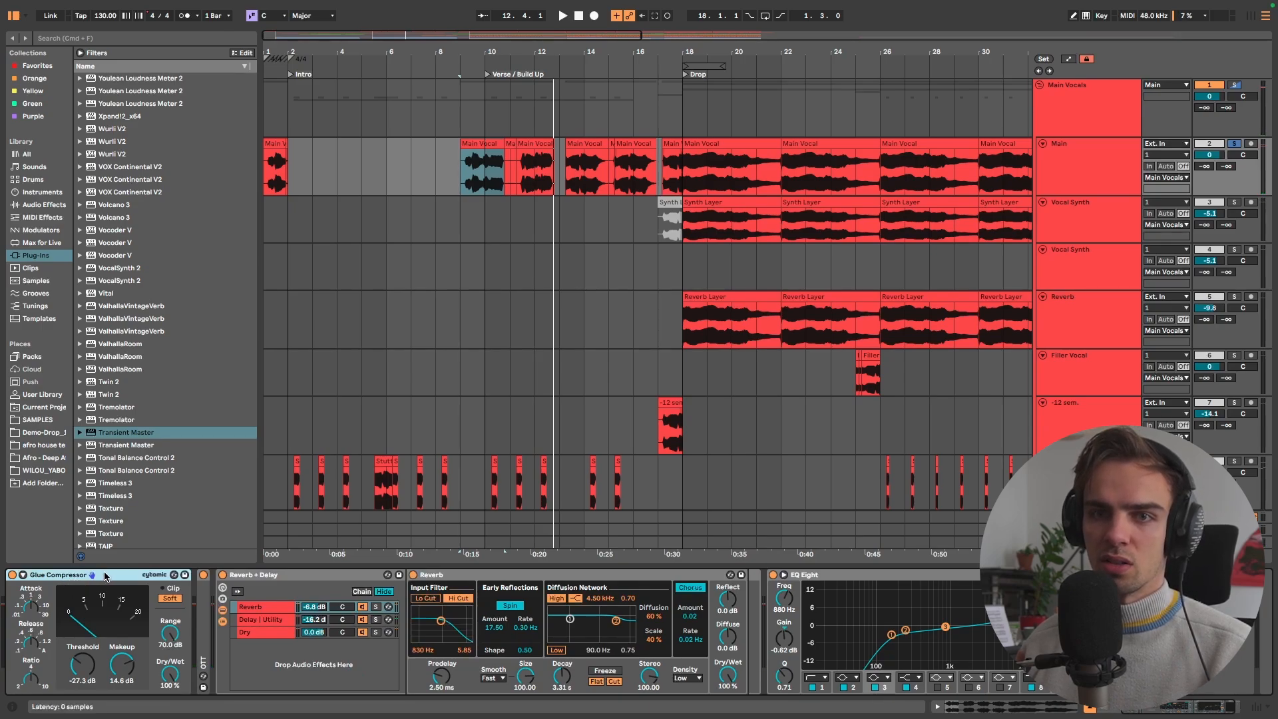
# Bypass OTT and the Reverb + Delay rack on the Main vocal and play it with only the Glue Compressor
pyautogui.click(203, 575)
pyautogui.click(222, 574)
pyautogui.press('space')
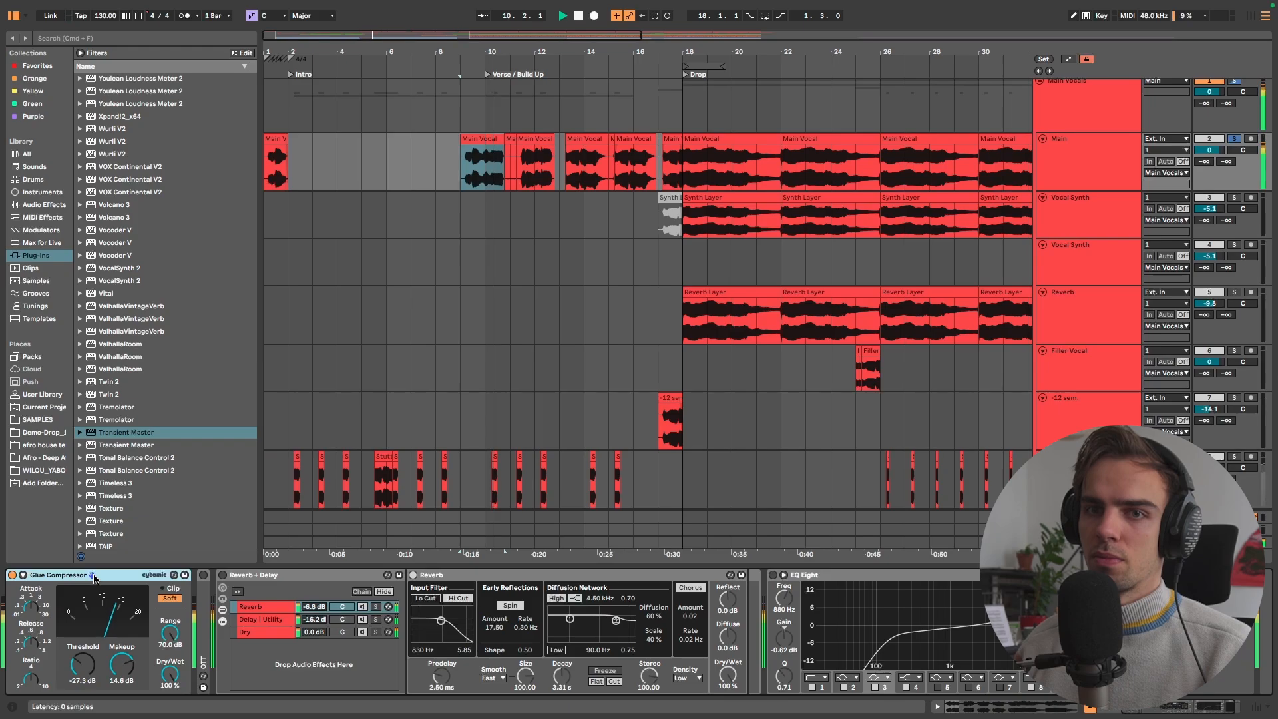
pyautogui.press('space')
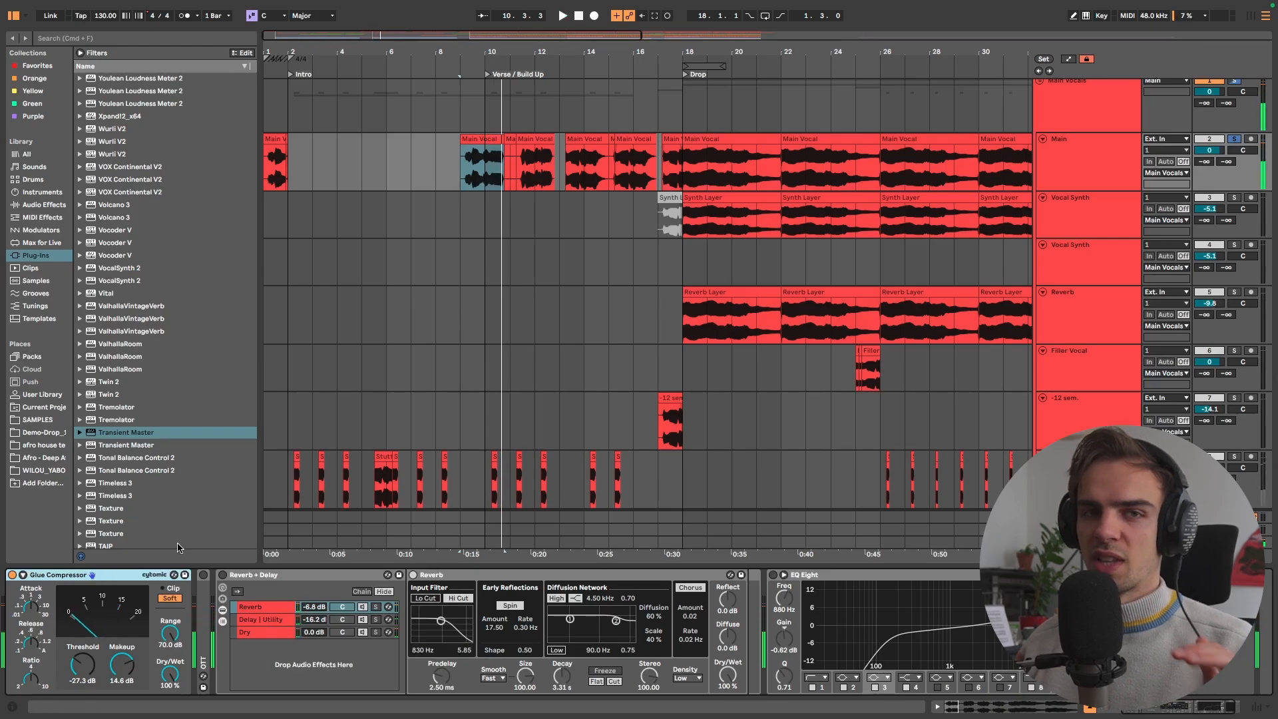
# Fold the Glue Compressor, turn OTT back on in the Main vocal's chain and play the vocal through it
pyautogui.doubleClick(208, 640)
pyautogui.doubleClick(112, 574)
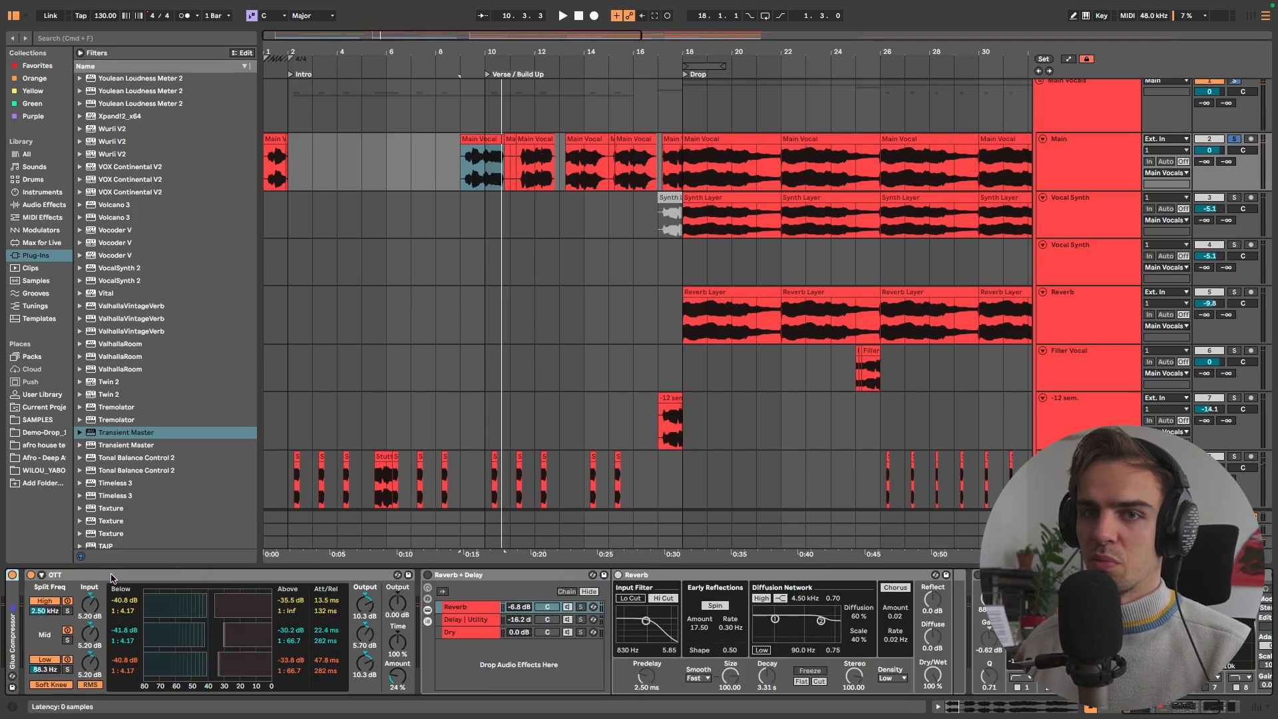
pyautogui.click(193, 577)
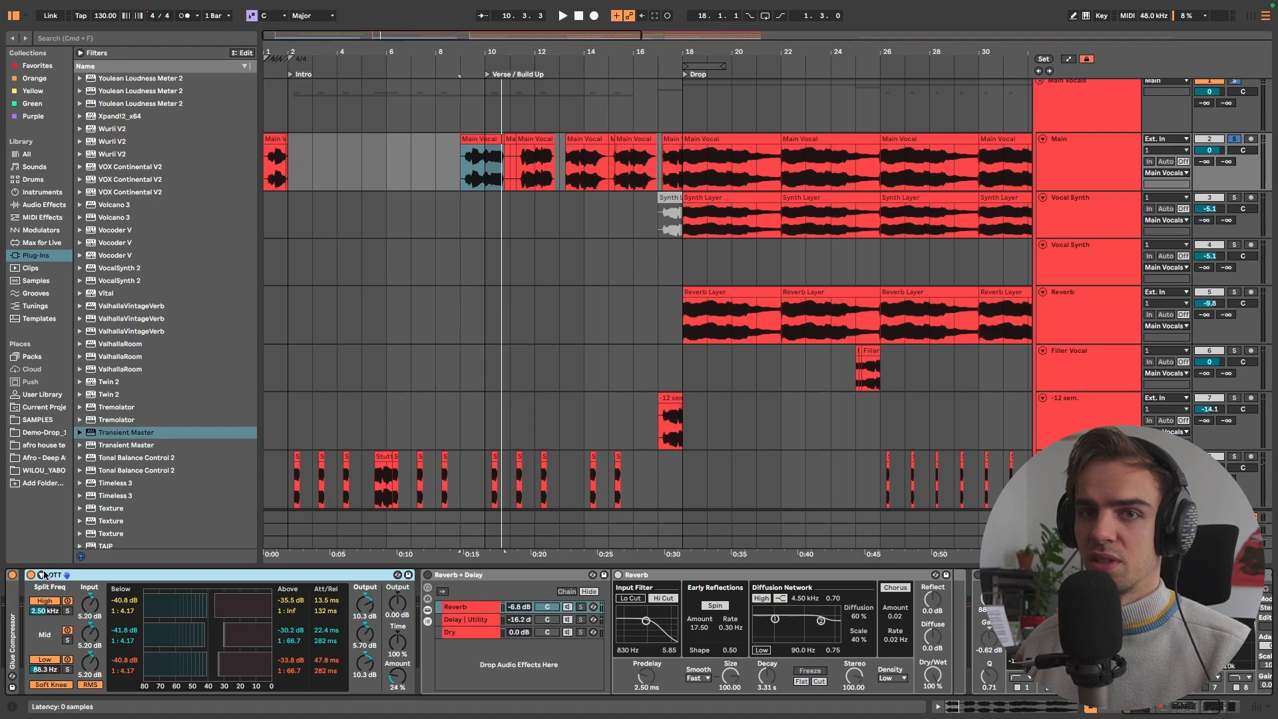
pyautogui.press('space')
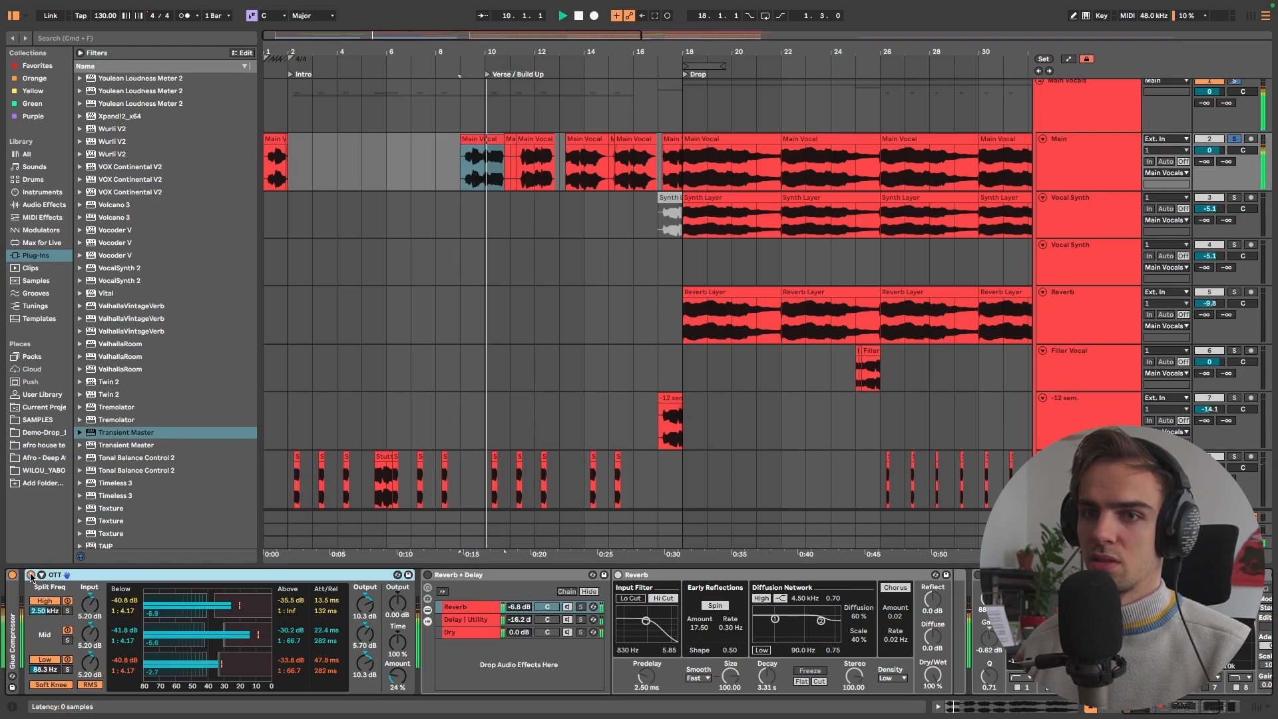
pyautogui.press('space')
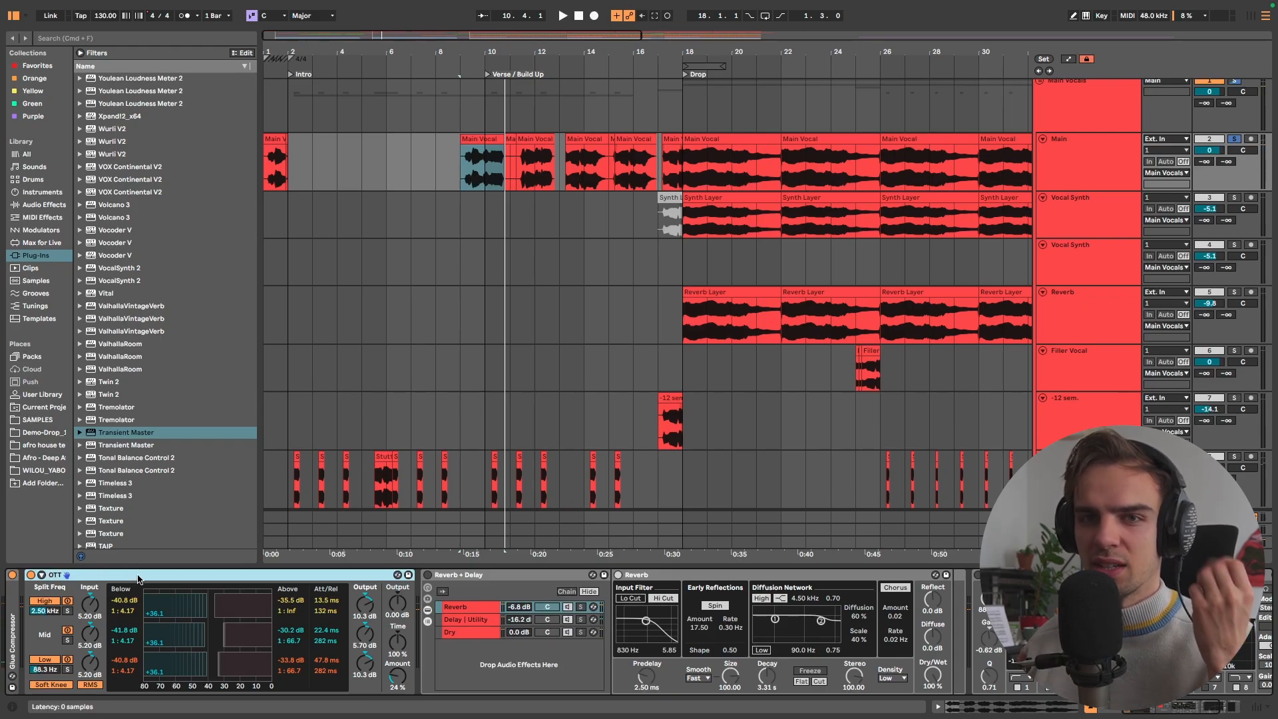
# Fold OTT, reactivate the Reverb + Delay rack, check its Reverb and Delay | Utility chains and play the vocal through it
pyautogui.doubleClick(77, 573)
pyautogui.click(86, 575)
pyautogui.press('0')
pyautogui.click(93, 608)
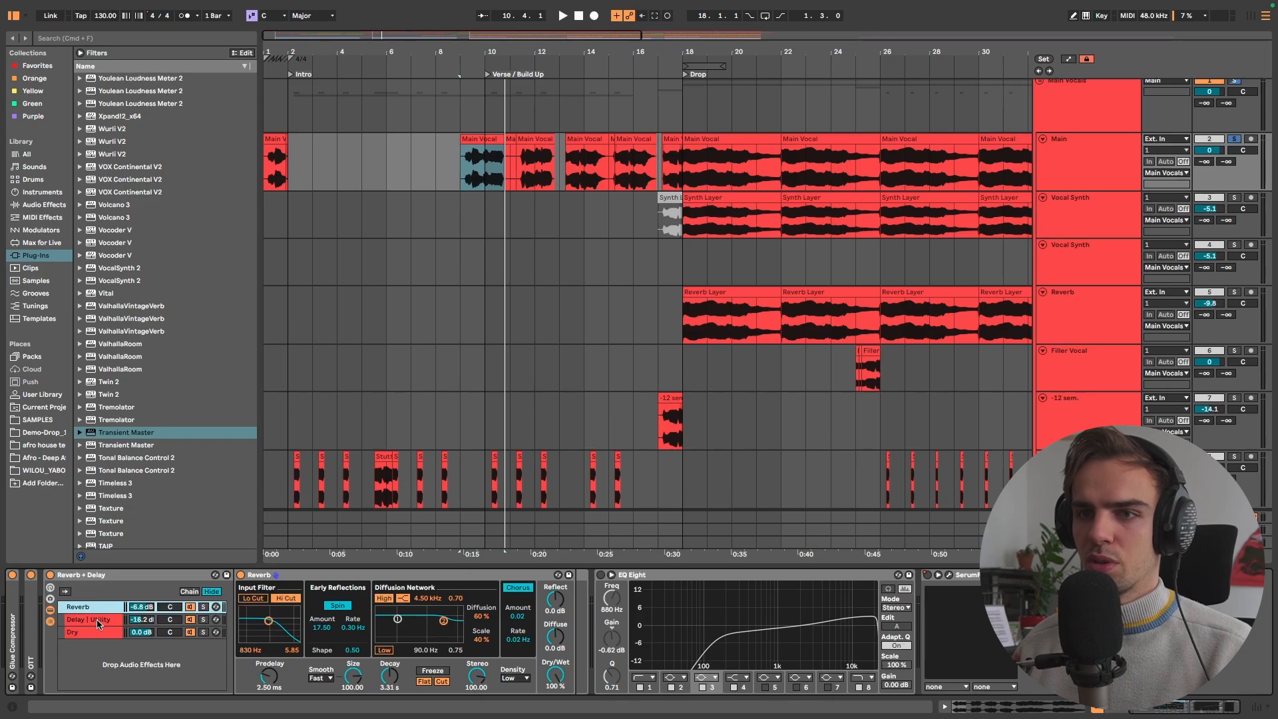
pyautogui.click(98, 622)
pyautogui.click(93, 608)
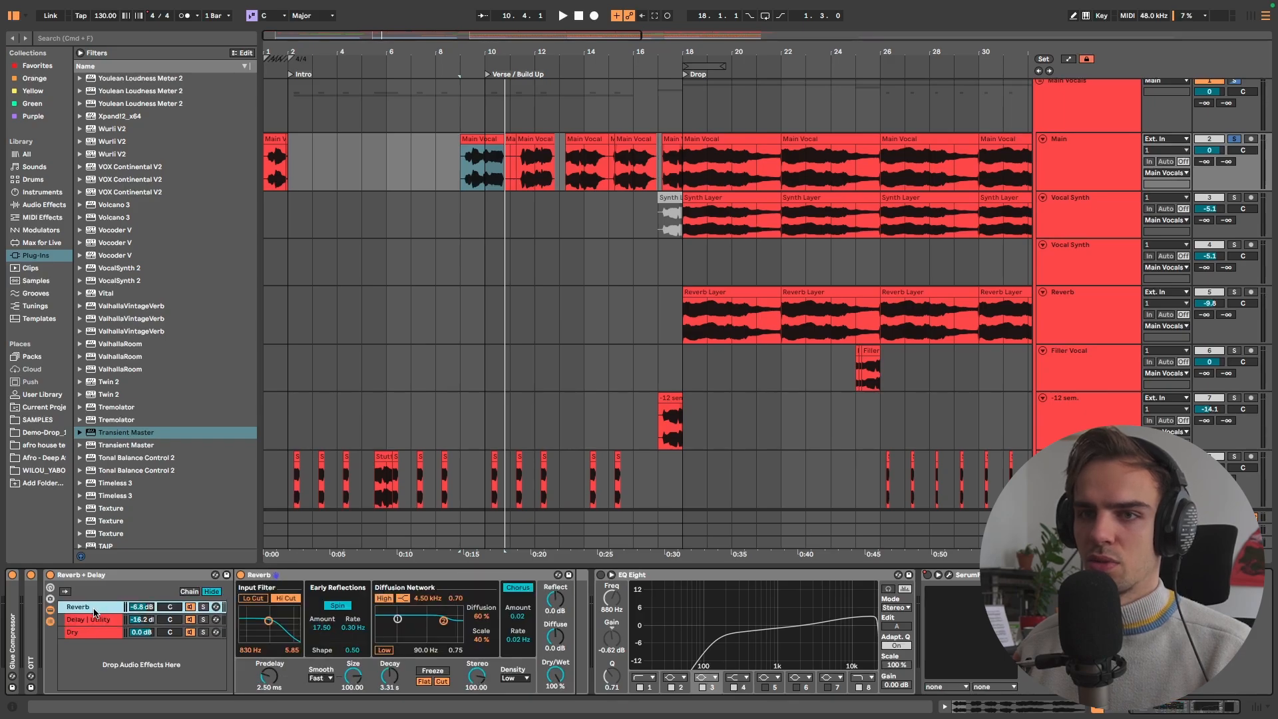
pyautogui.press('space')
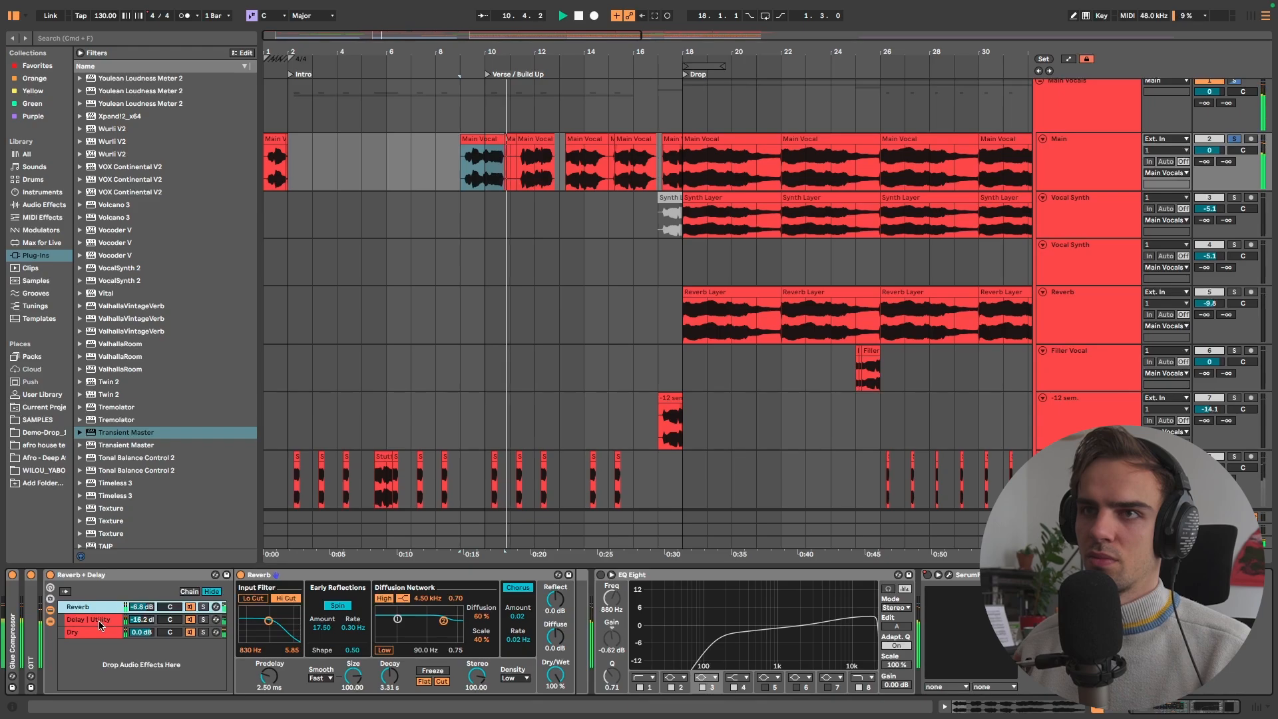
pyautogui.press('space')
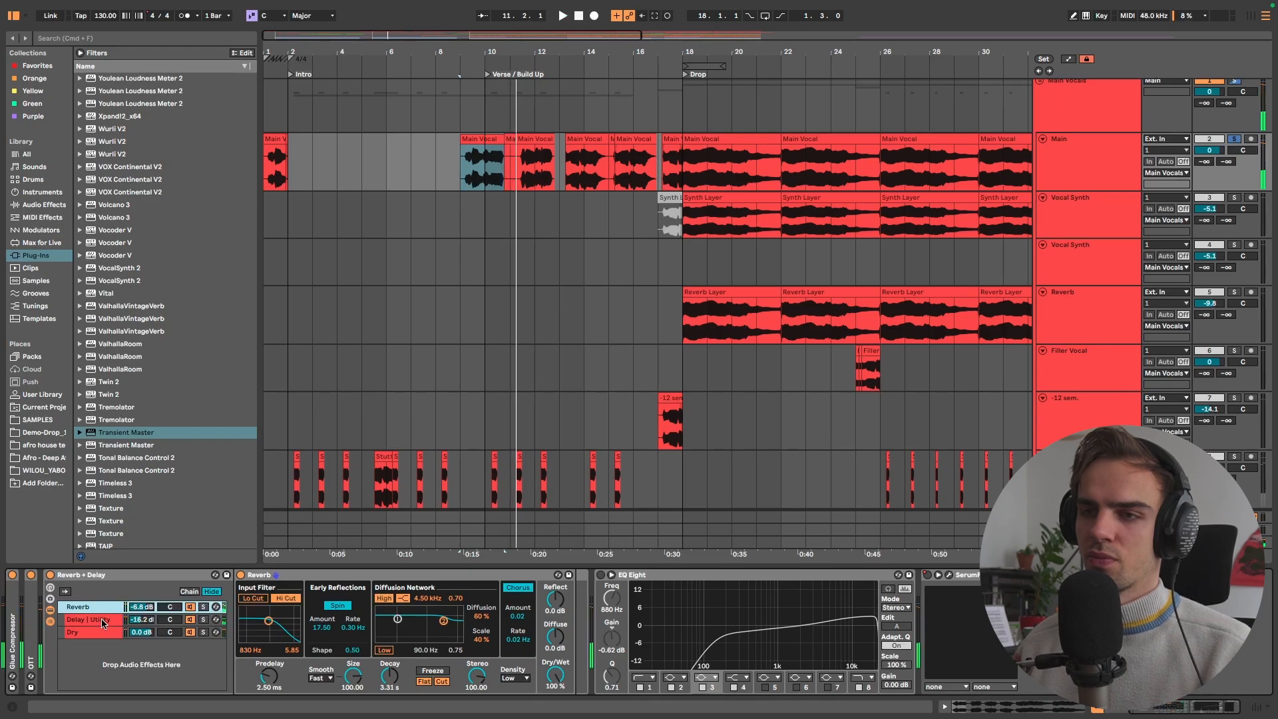
# Turn on the Main vocal's EQ Eight and play the vocal through its EQ curve
pyautogui.click(654, 575)
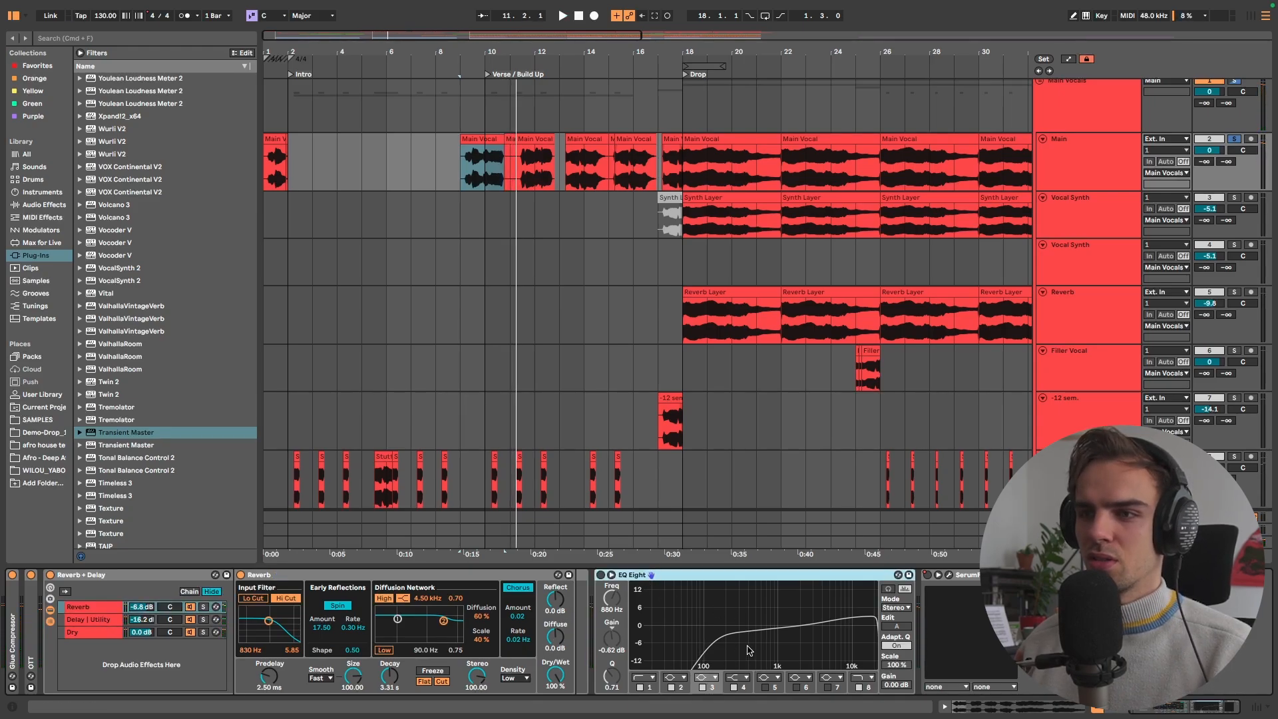
pyautogui.click(601, 574)
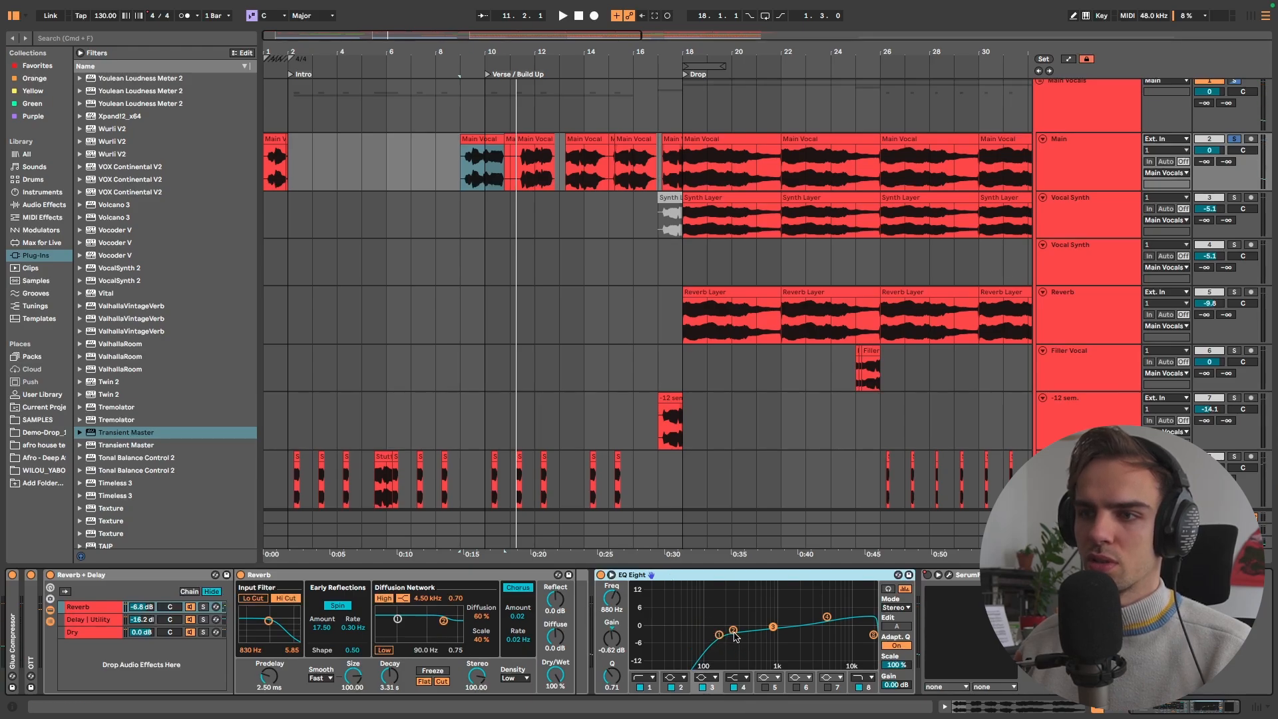
pyautogui.press('space')
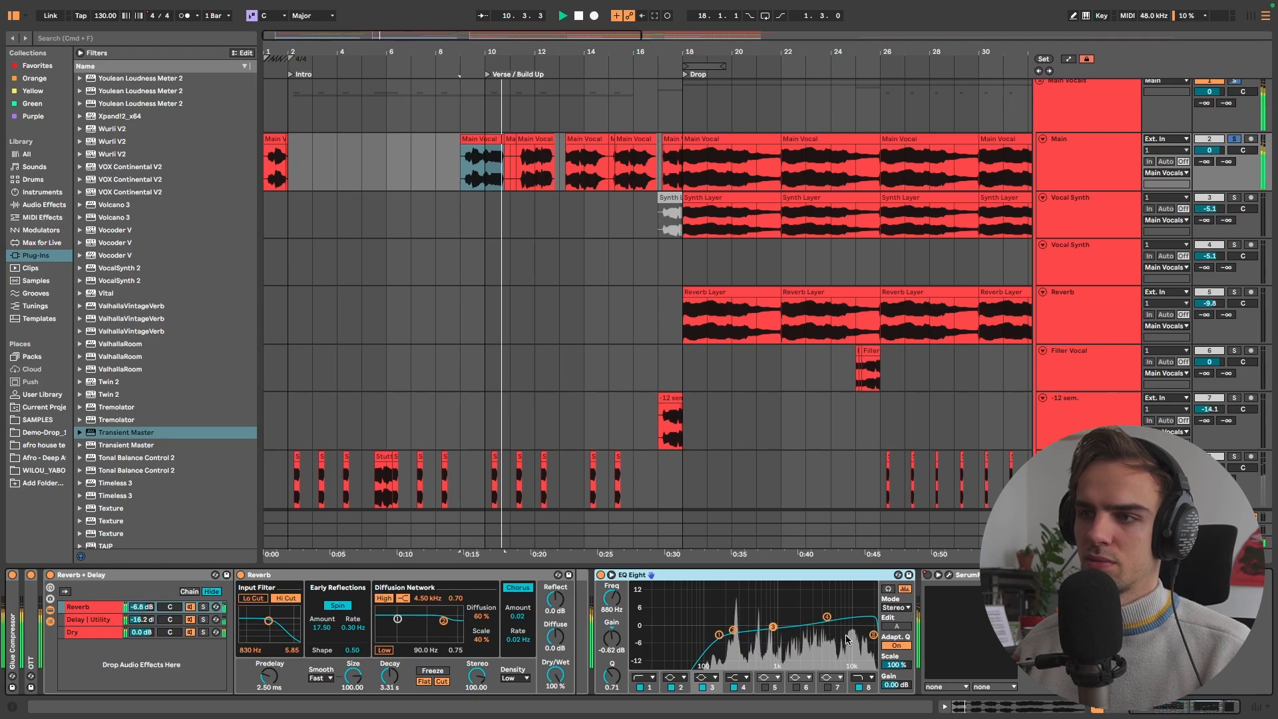
pyautogui.press('space')
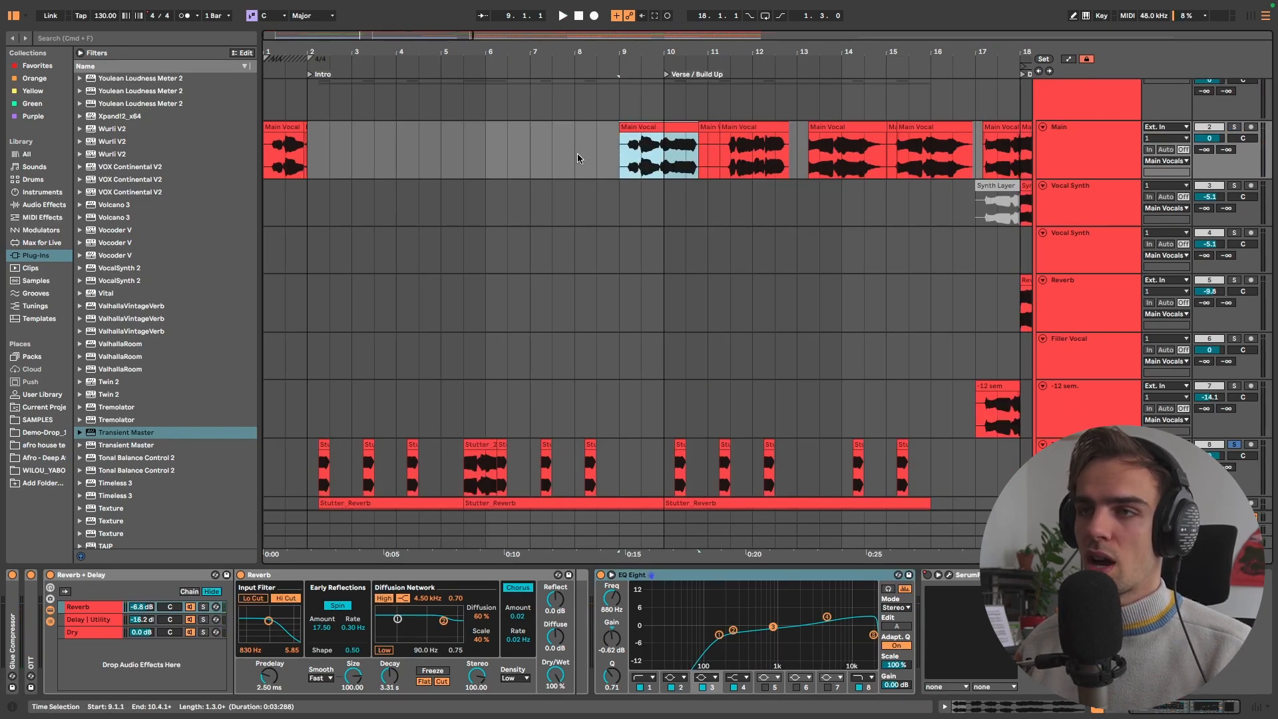
# Play the Stutter_2 track from its first intro clip, comparing the sound with SerumFX off and on
pyautogui.moveTo(320, 494); pyautogui.dragTo(441, 489)
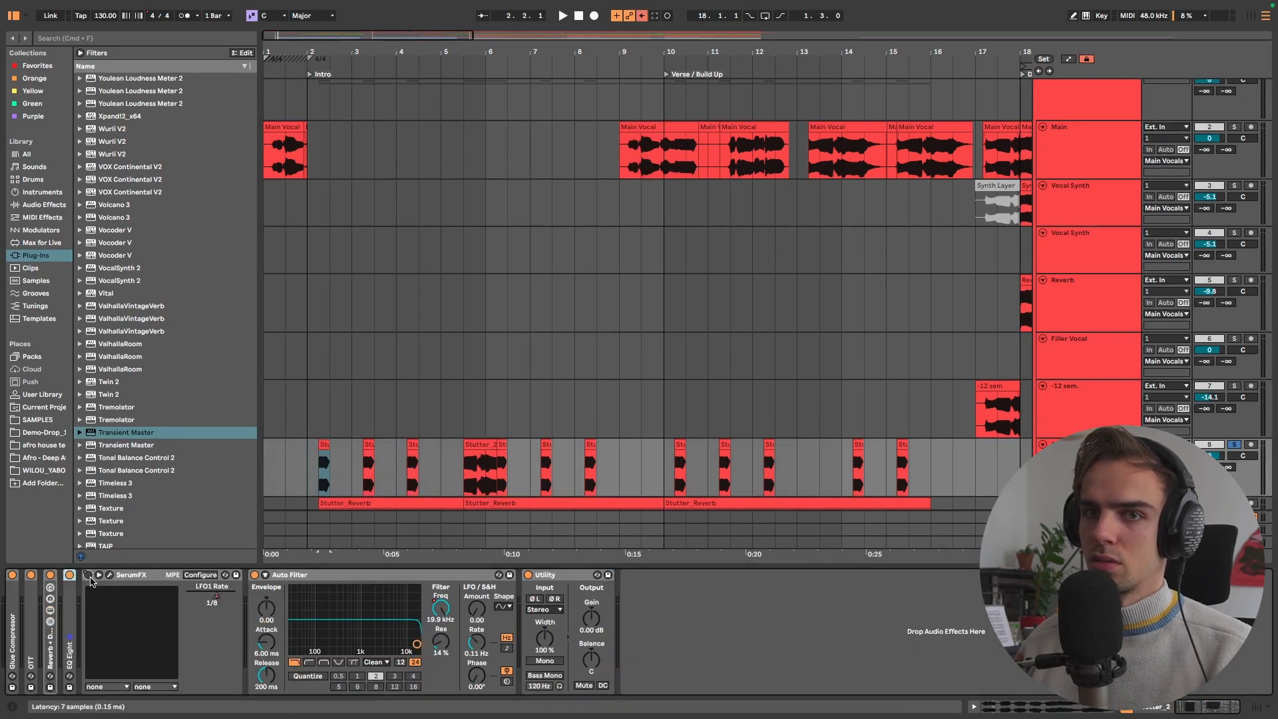
pyautogui.press('space')
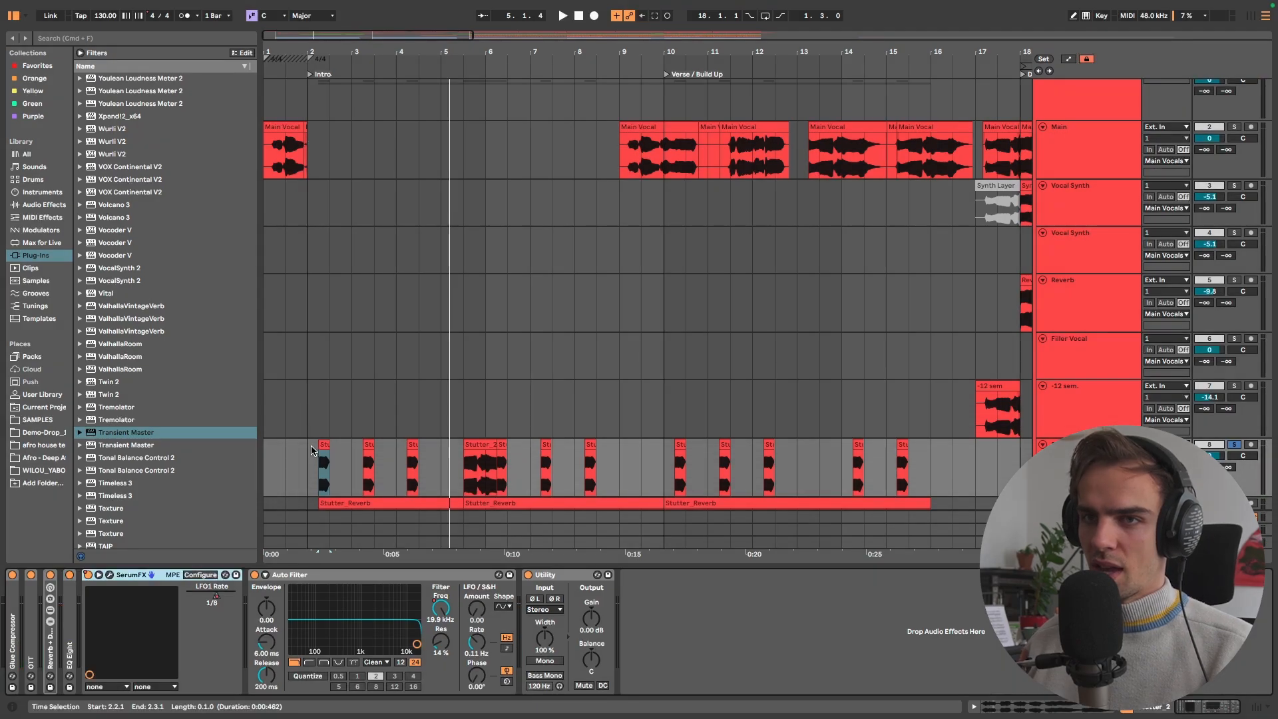
pyautogui.click(322, 446)
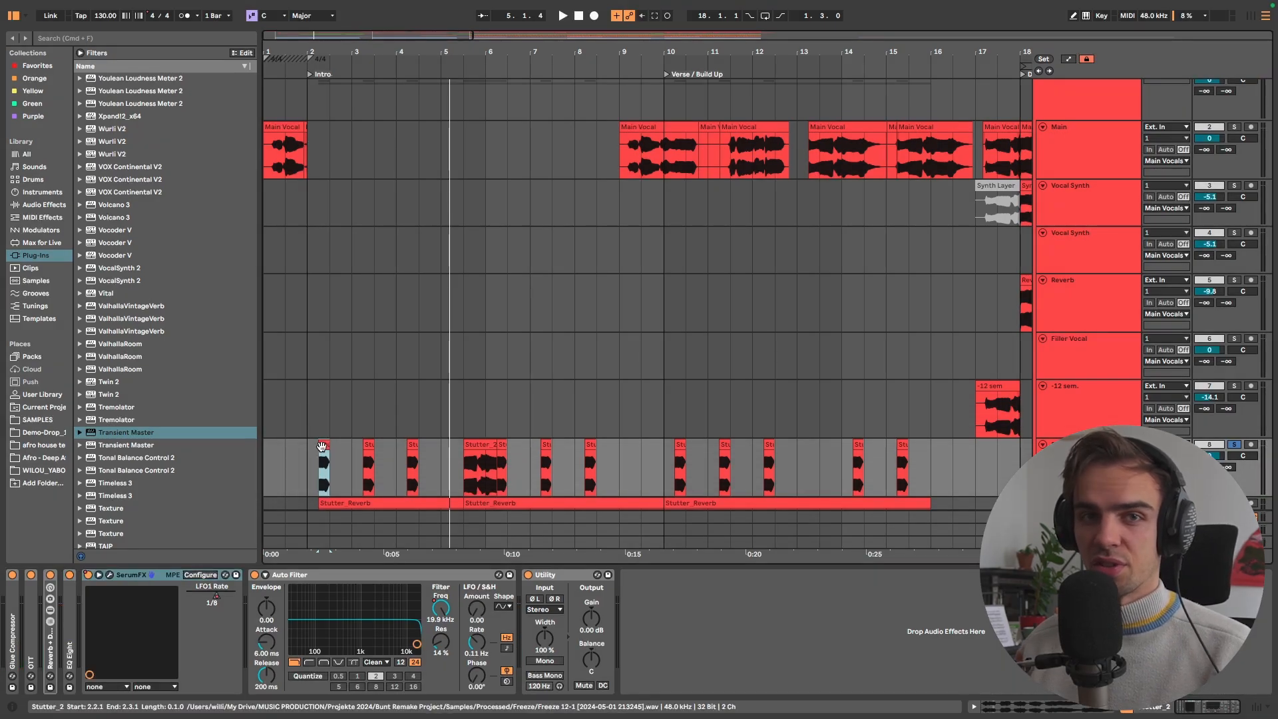
pyautogui.press('space')
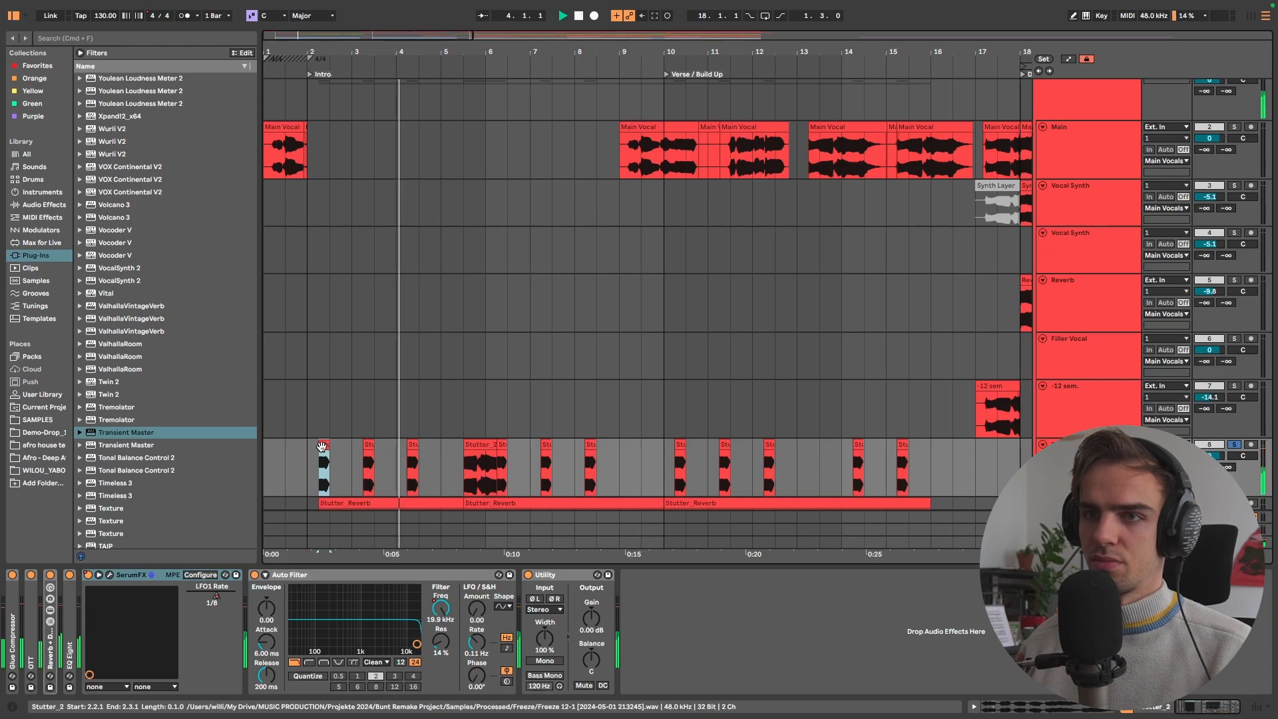
pyautogui.press('space')
# Open the SerumFX plug-in on the Stutter_2 track and review its oscillator and effects pages
pyautogui.click(125, 577)
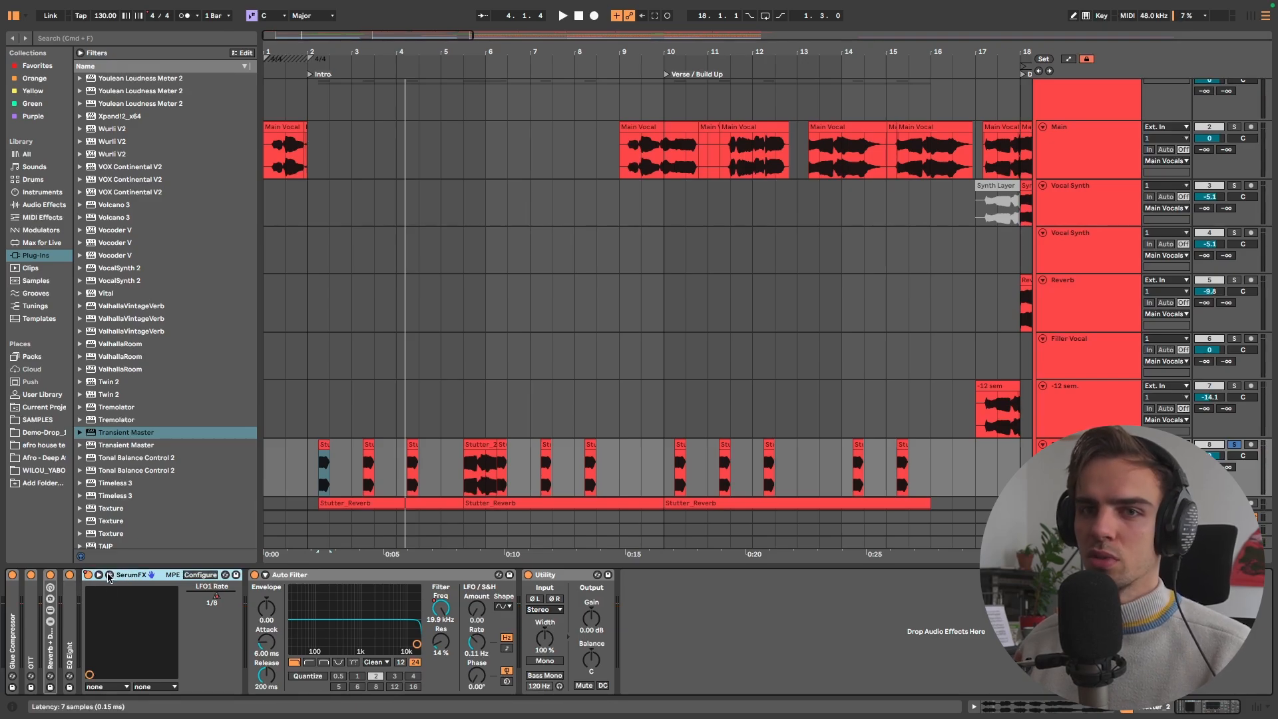
pyautogui.click(109, 575)
pyautogui.click(424, 266)
pyautogui.moveTo(445, 232); pyautogui.dragTo(449, 160)
pyautogui.click(143, 578)
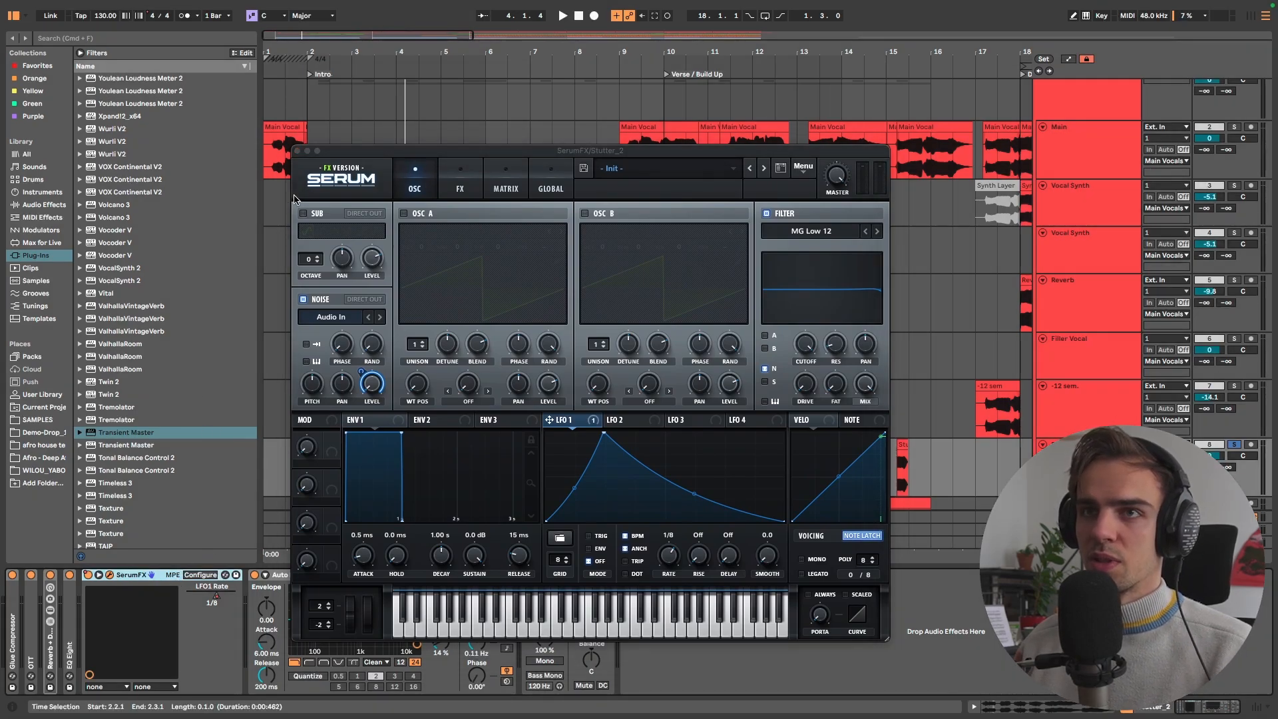
pyautogui.click(456, 186)
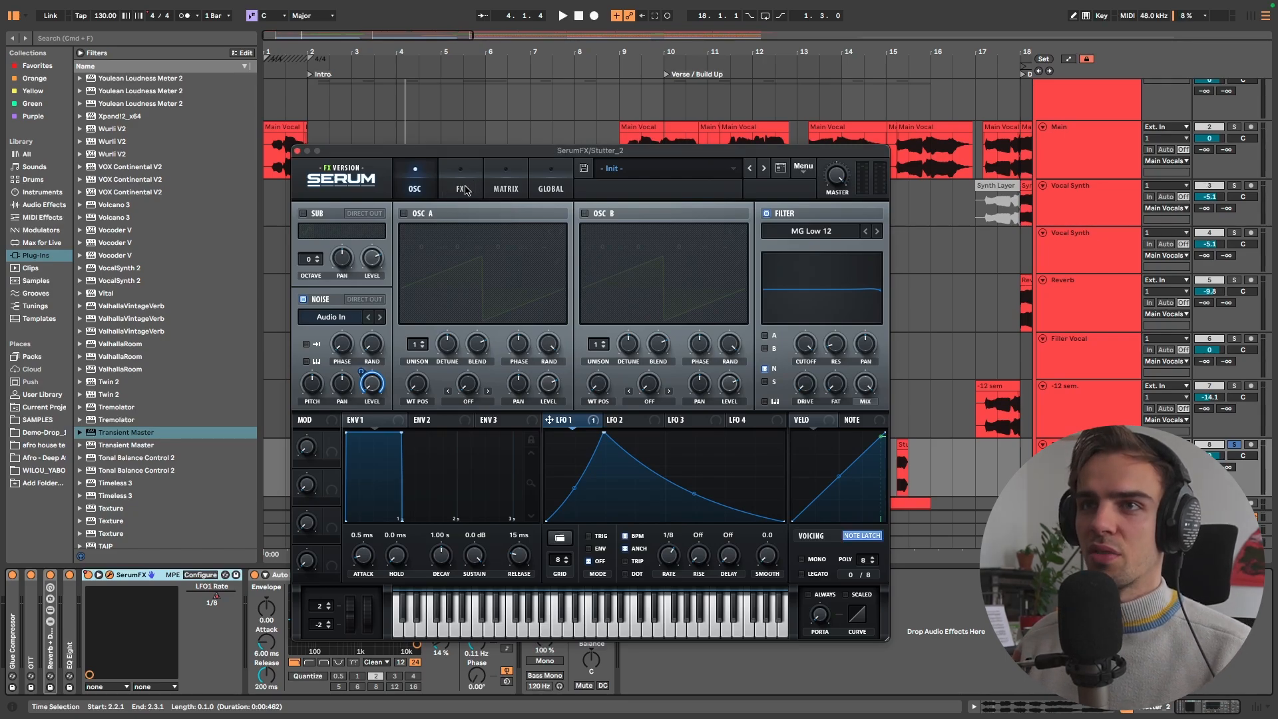
pyautogui.click(466, 190)
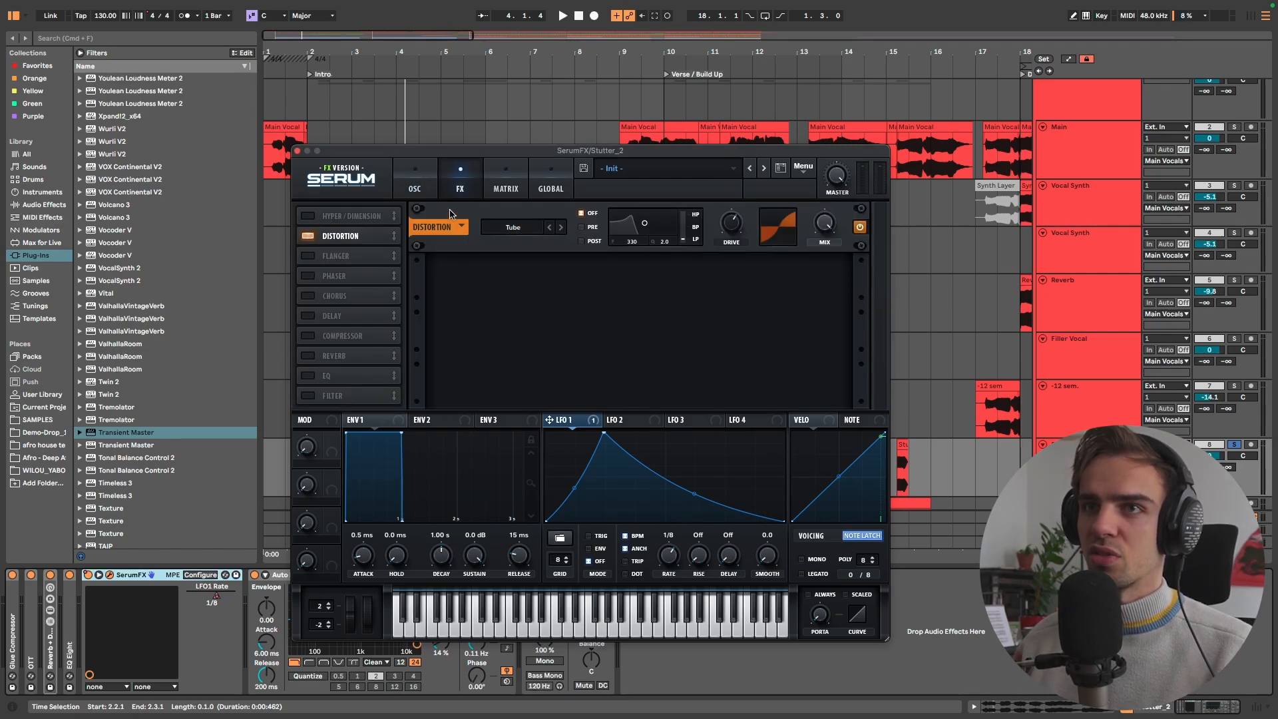
pyautogui.click(415, 186)
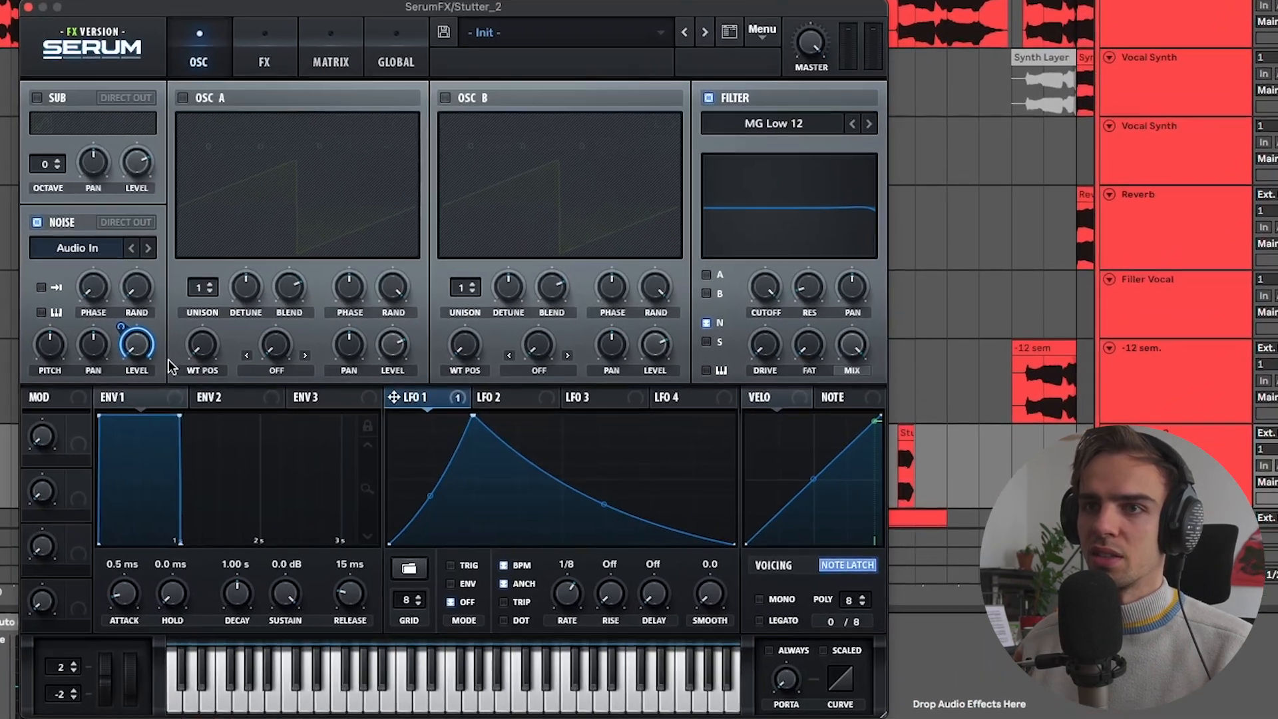
# Play the stutter while examining how SerumFX's LFO 1 modulates the noise level, and close the plug-in window
pyautogui.press('space')
pyautogui.moveTo(362, 371); pyautogui.dragTo(349, 410)
pyautogui.moveTo(104, 388); pyautogui.dragTo(123, 331)
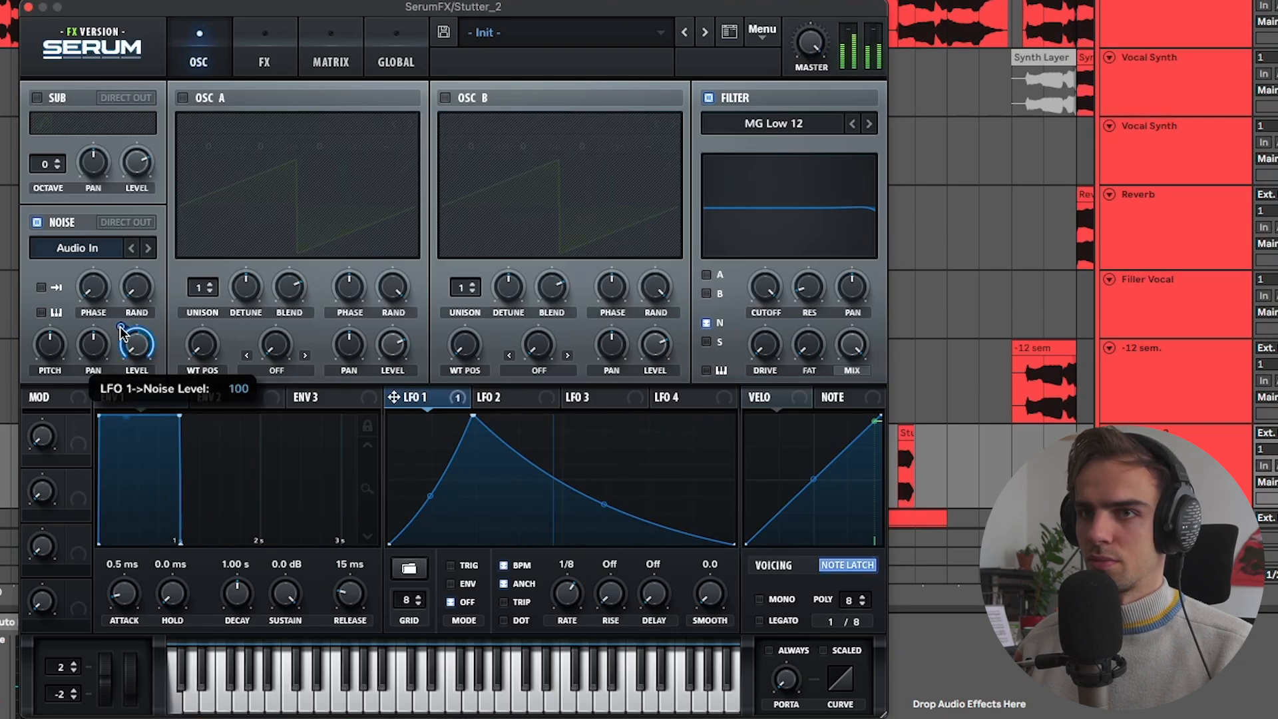
pyautogui.press('space')
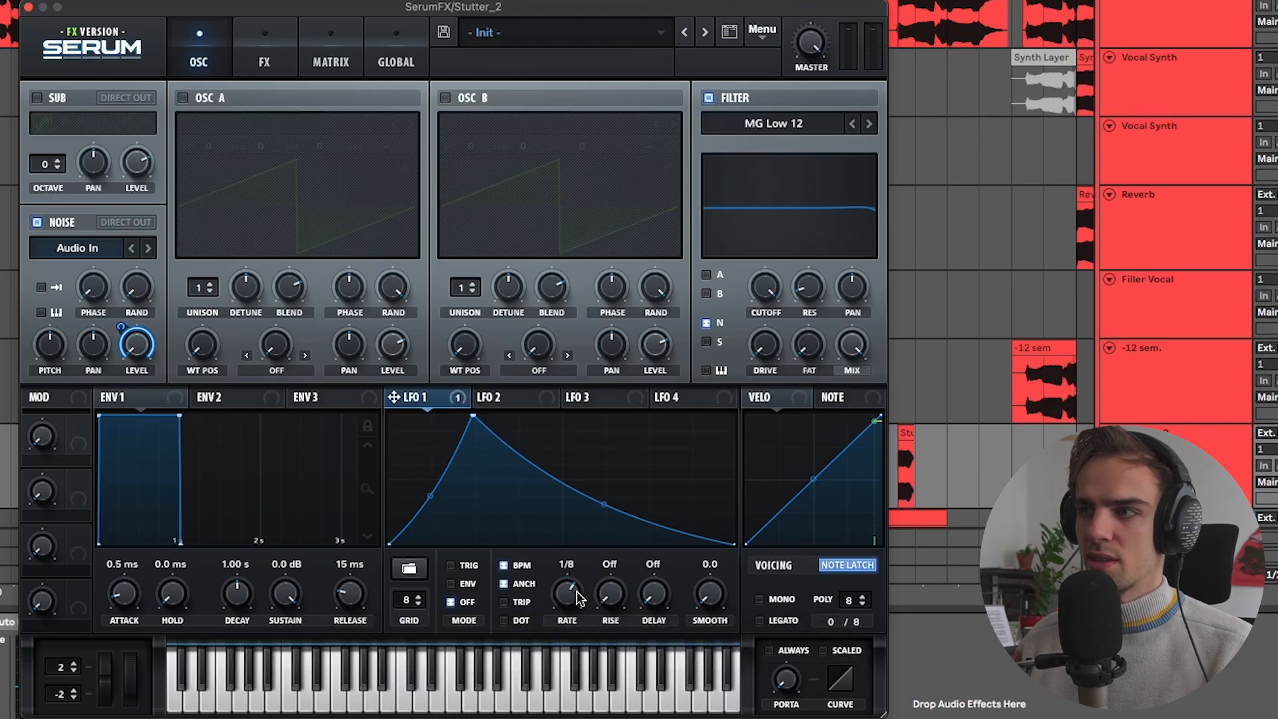
pyautogui.press('space')
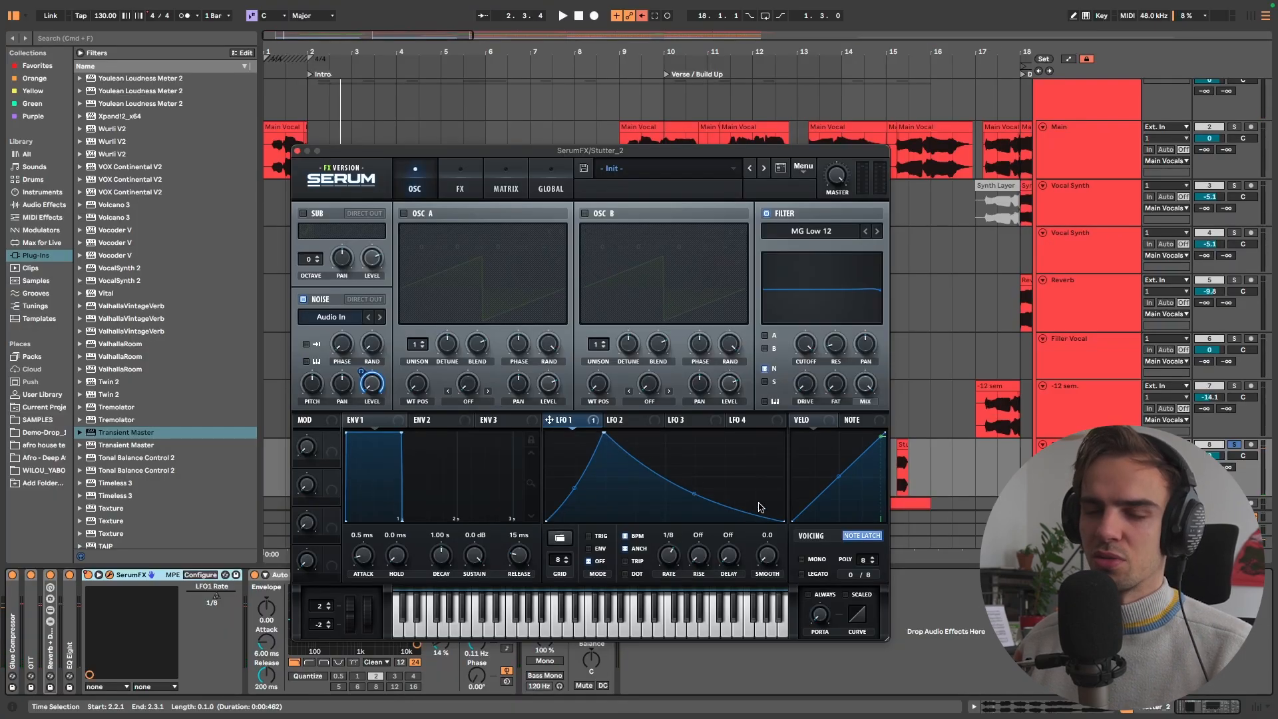
pyautogui.click(297, 151)
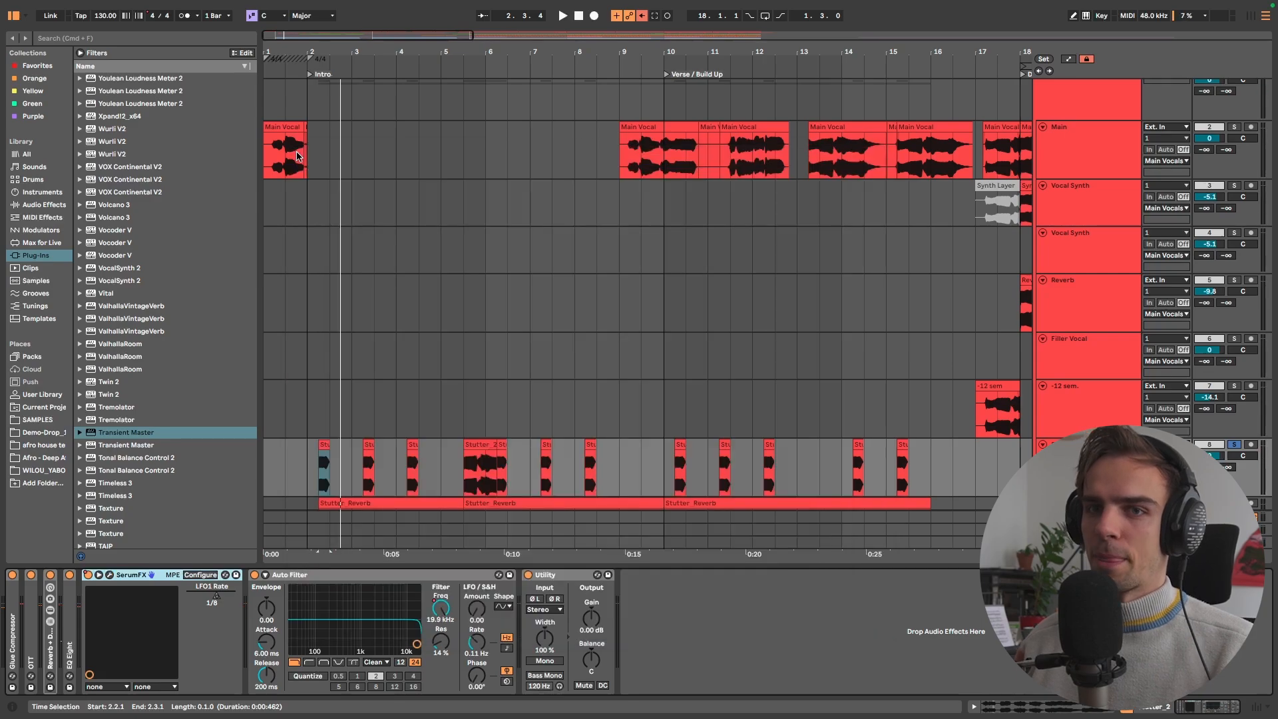
# Search the browser for "auto" and insert Auto Pan between SerumFX and Auto Filter on the Stutter_2 track
pyautogui.click(160, 42)
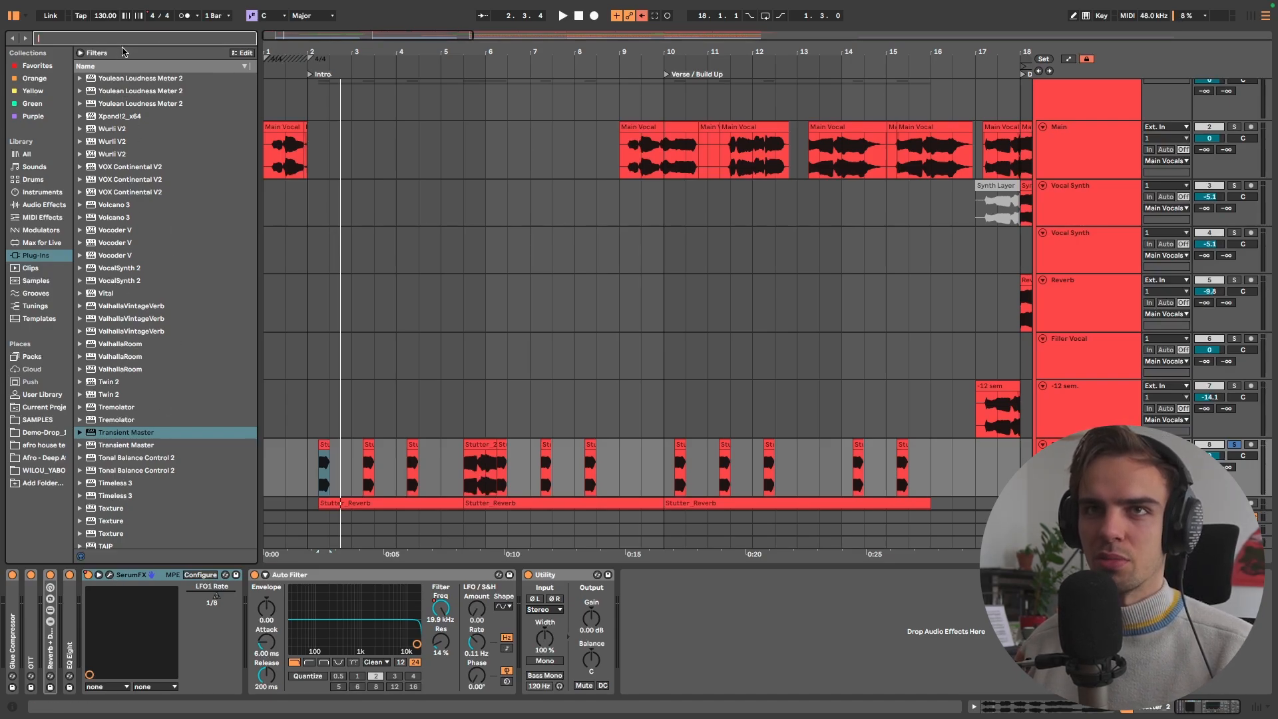
pyautogui.write('auto')
pyautogui.click(110, 106)
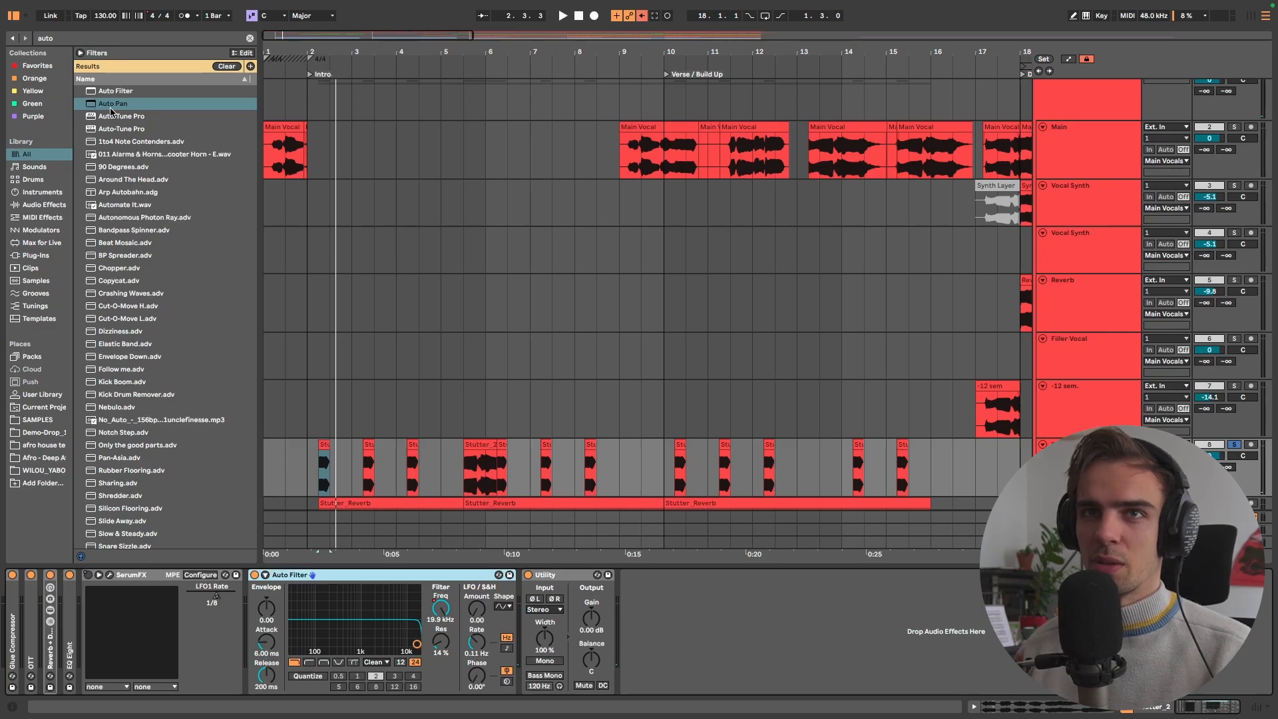
pyautogui.moveTo(111, 109); pyautogui.dragTo(198, 268)
pyautogui.moveTo(255, 566); pyautogui.dragTo(261, 622)
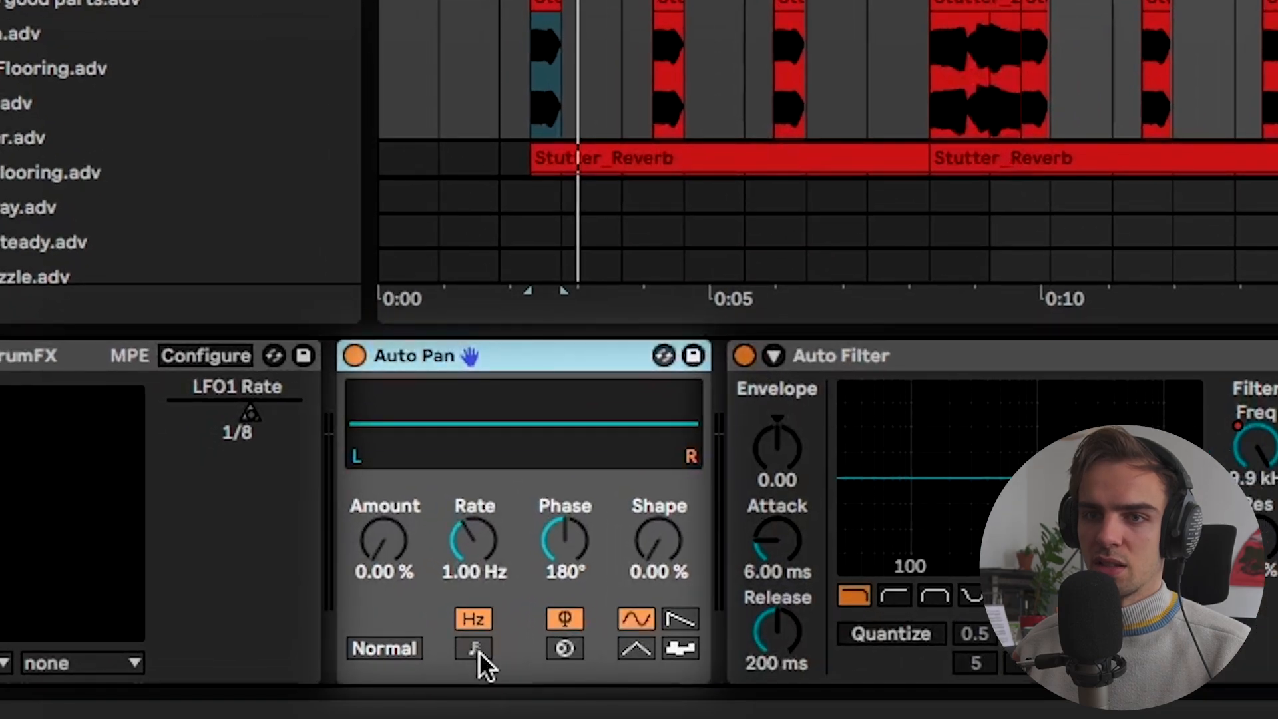
# Set Auto Pan to tempo sync with amount 100 %, phase 0° and rate 1/8, and play the stutter
pyautogui.click(473, 649)
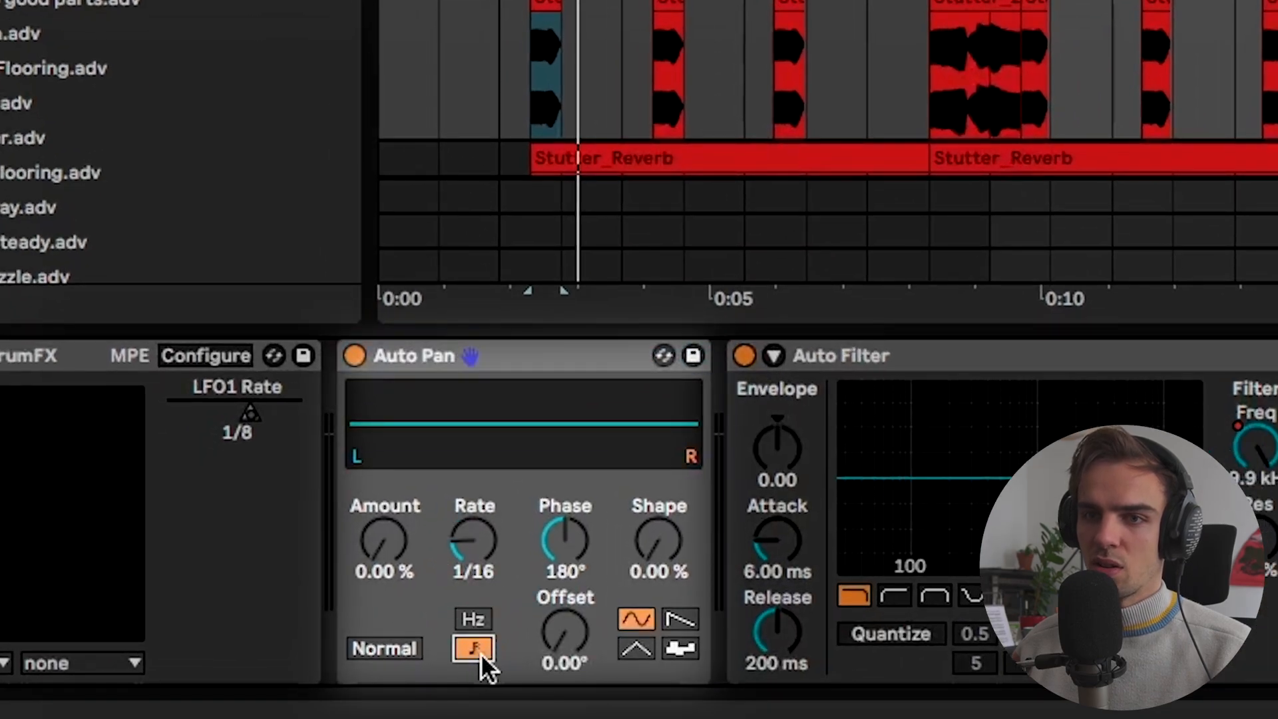
pyautogui.moveTo(391, 571)
pyautogui.mouseDown()
pyautogui.moveTo(391, 506)
pyautogui.moveTo(392, 570)
pyautogui.mouseUp()
pyautogui.moveTo(564, 571); pyautogui.dragTo(565, 632)
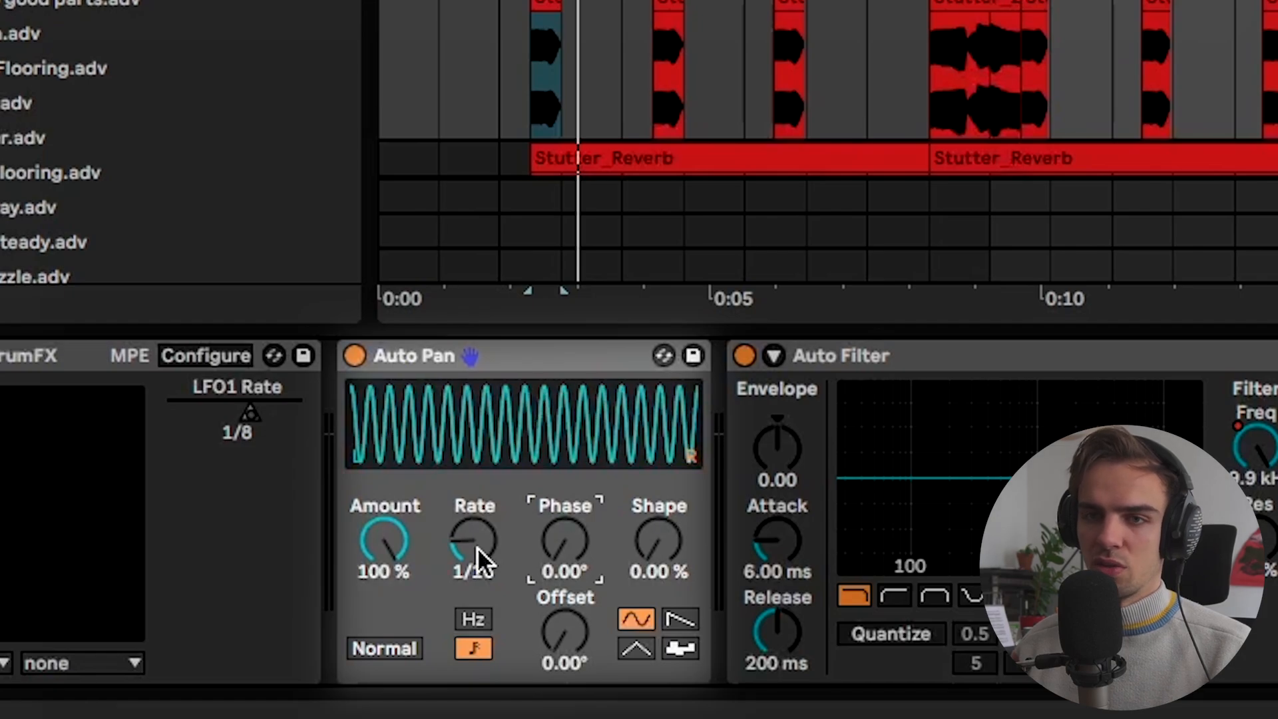
pyautogui.press('space')
pyautogui.moveTo(482, 545)
pyautogui.mouseDown()
pyautogui.moveTo(482, 533)
pyautogui.moveTo(481, 554)
pyautogui.mouseUp()
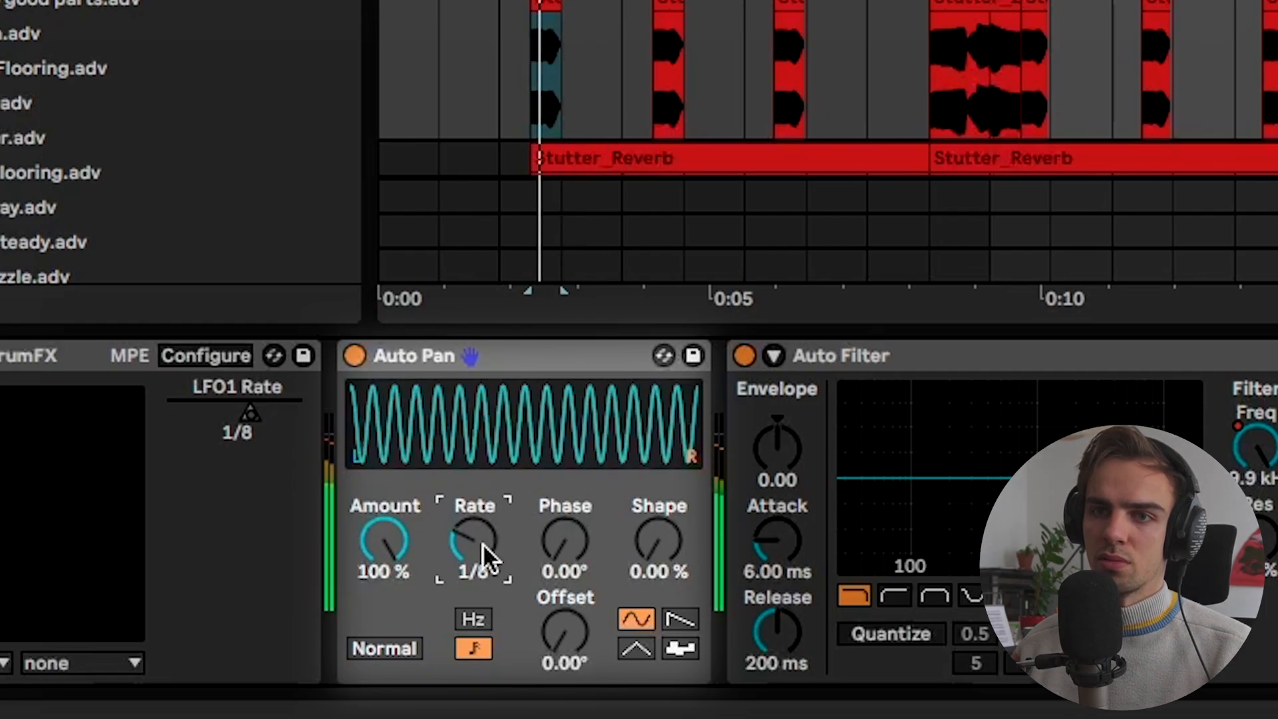
# Set Auto Pan's offset to 180° to shift where the volume modulation starts
pyautogui.moveTo(564, 632); pyautogui.dragTo(565, 591)
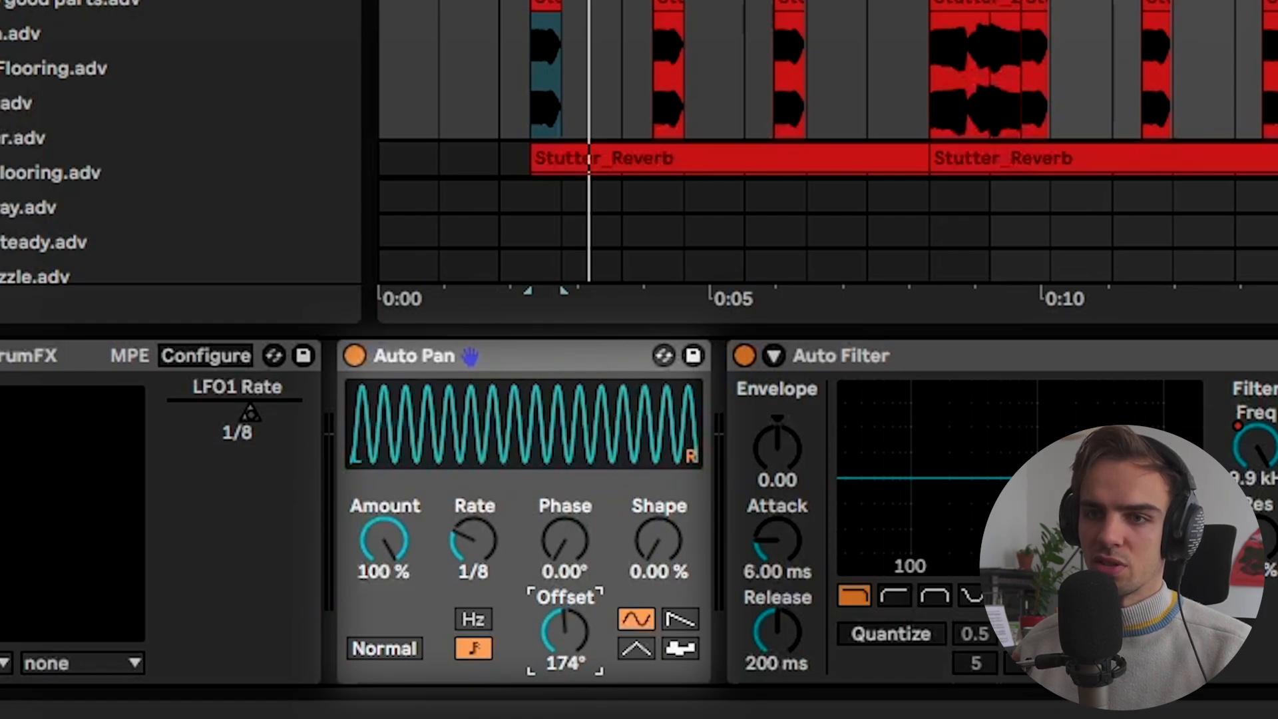
pyautogui.moveTo(565, 591); pyautogui.dragTo(565, 589)
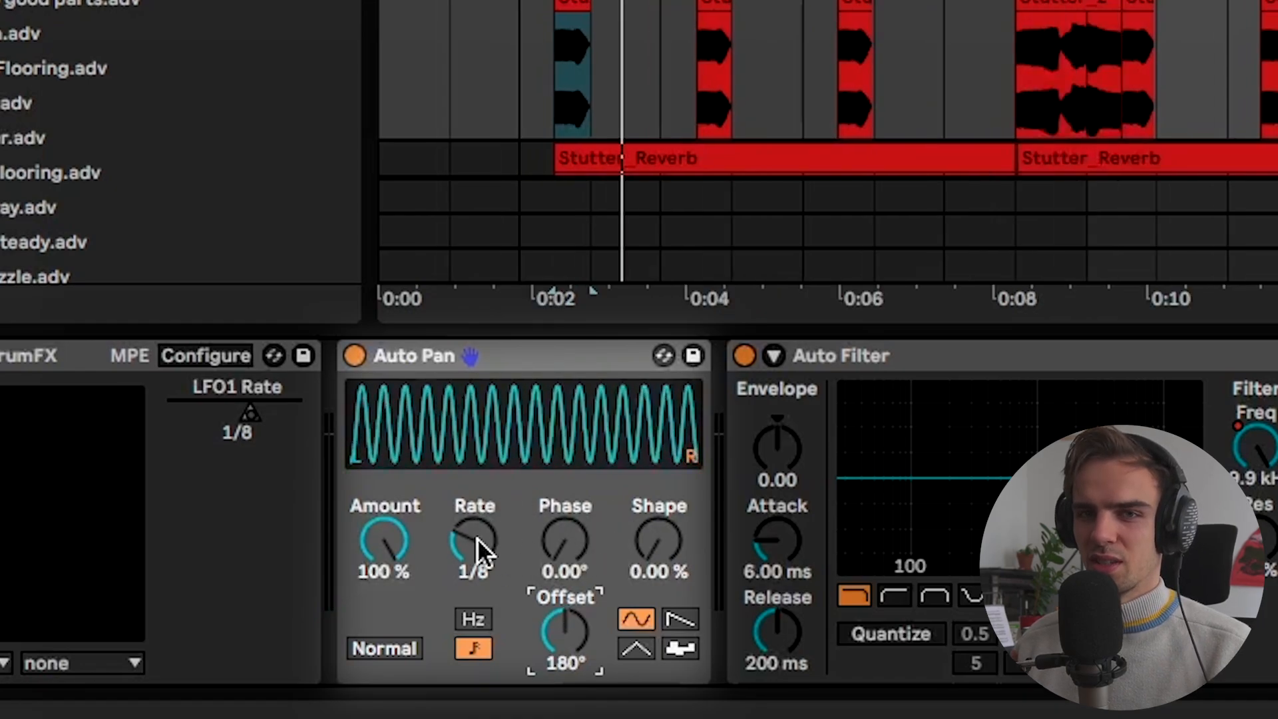
pyautogui.click(585, 26)
pyautogui.moveTo(554, 633); pyautogui.dragTo(573, 581)
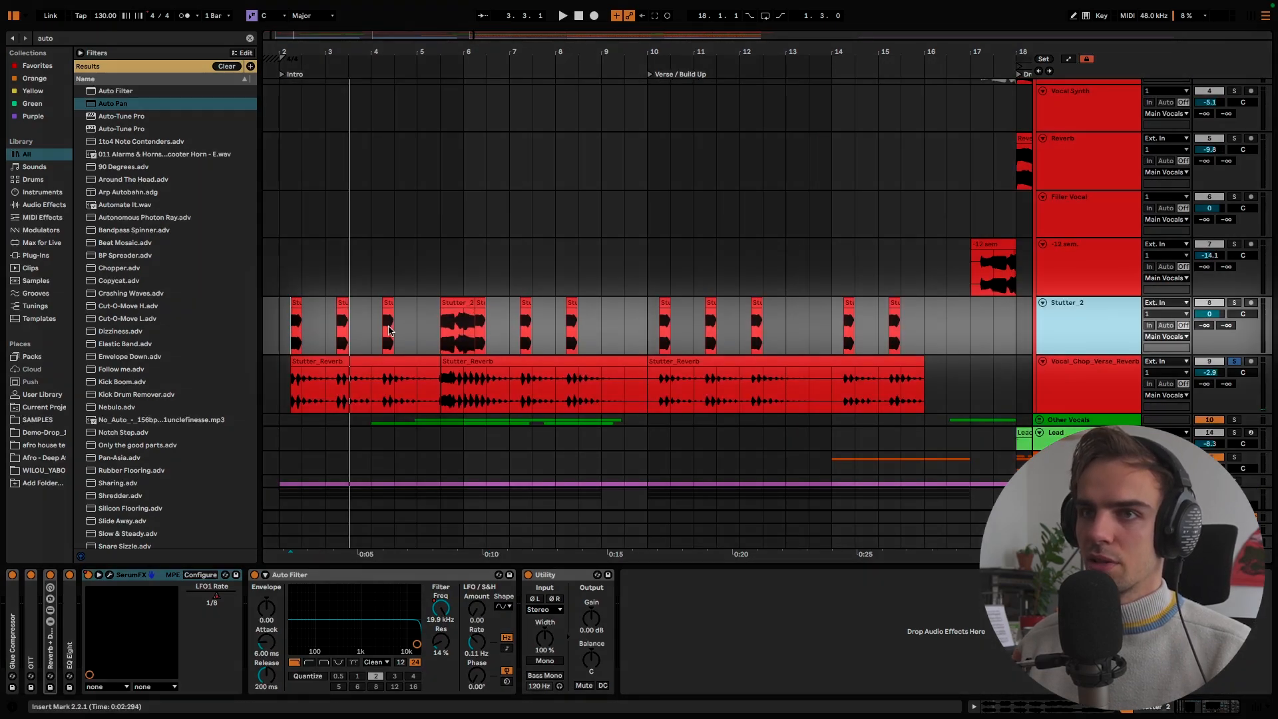
# Bypass the whole effect chain on the Vocal_Chop_Verse_Reverb track, including Hybrid Reverb and Wibble, and play the Stutter_Reverb clip dry
pyautogui.click(376, 372)
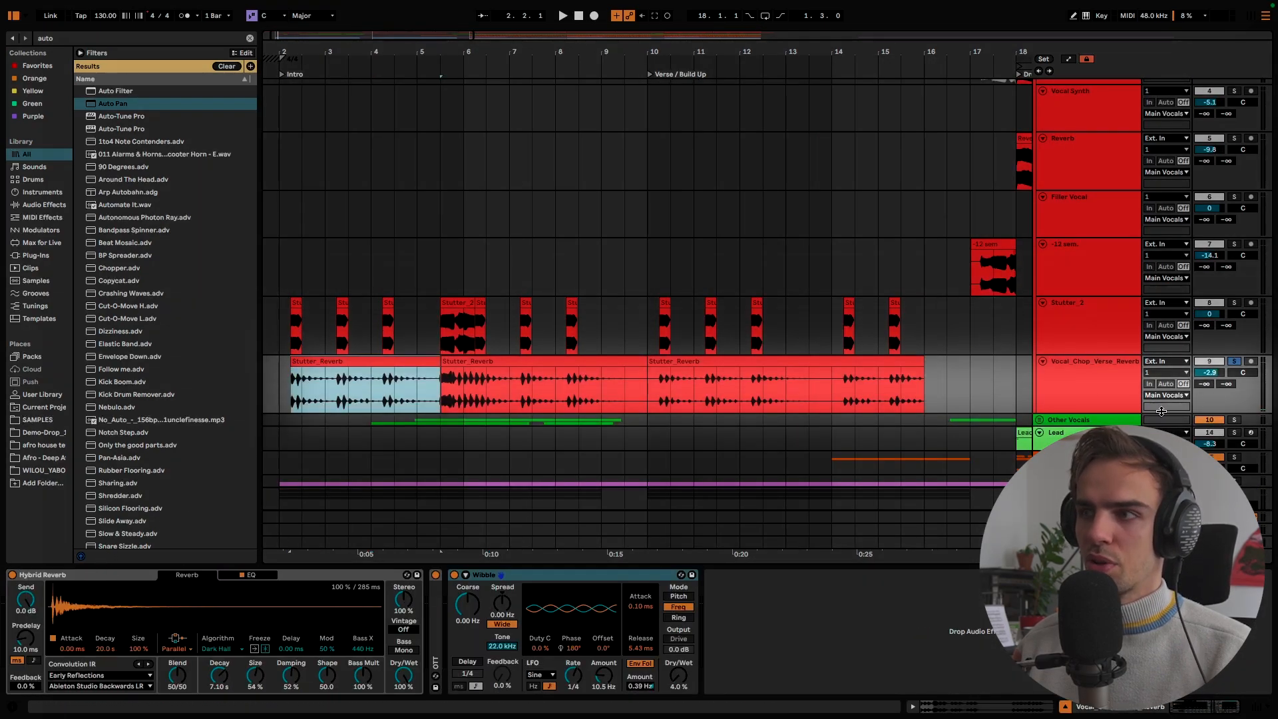
pyautogui.click(12, 575)
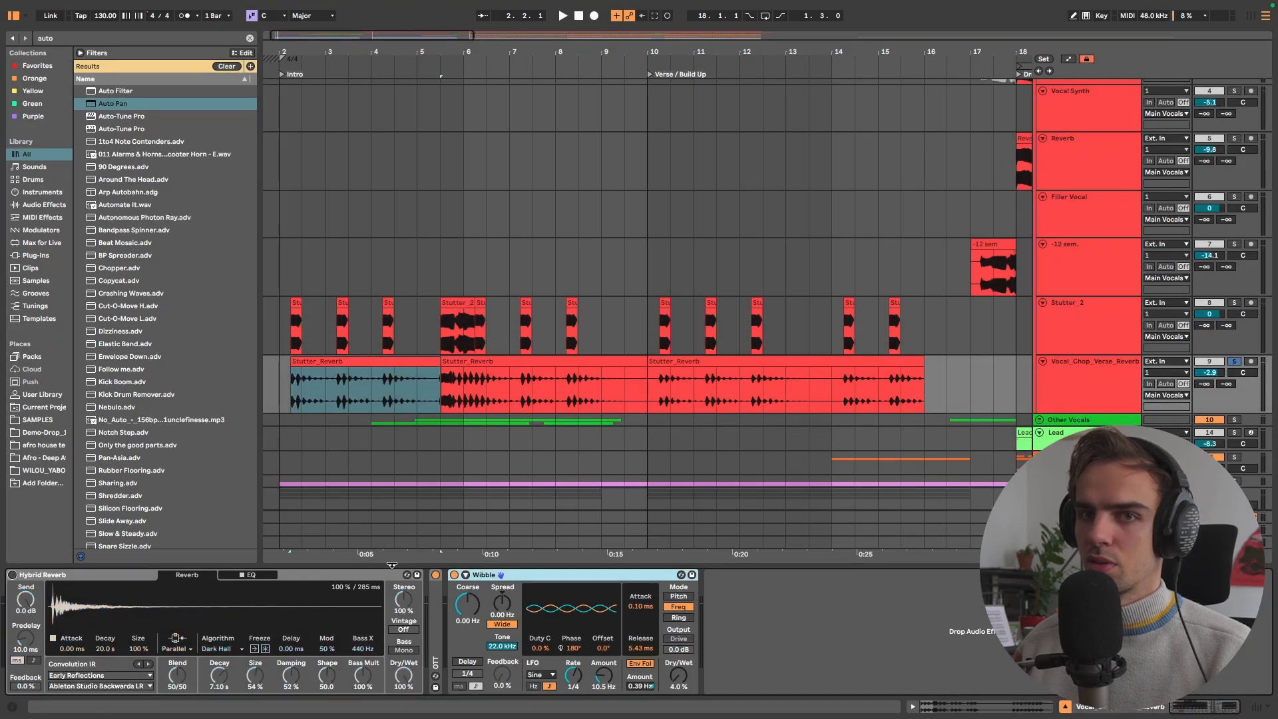
pyautogui.click(455, 575)
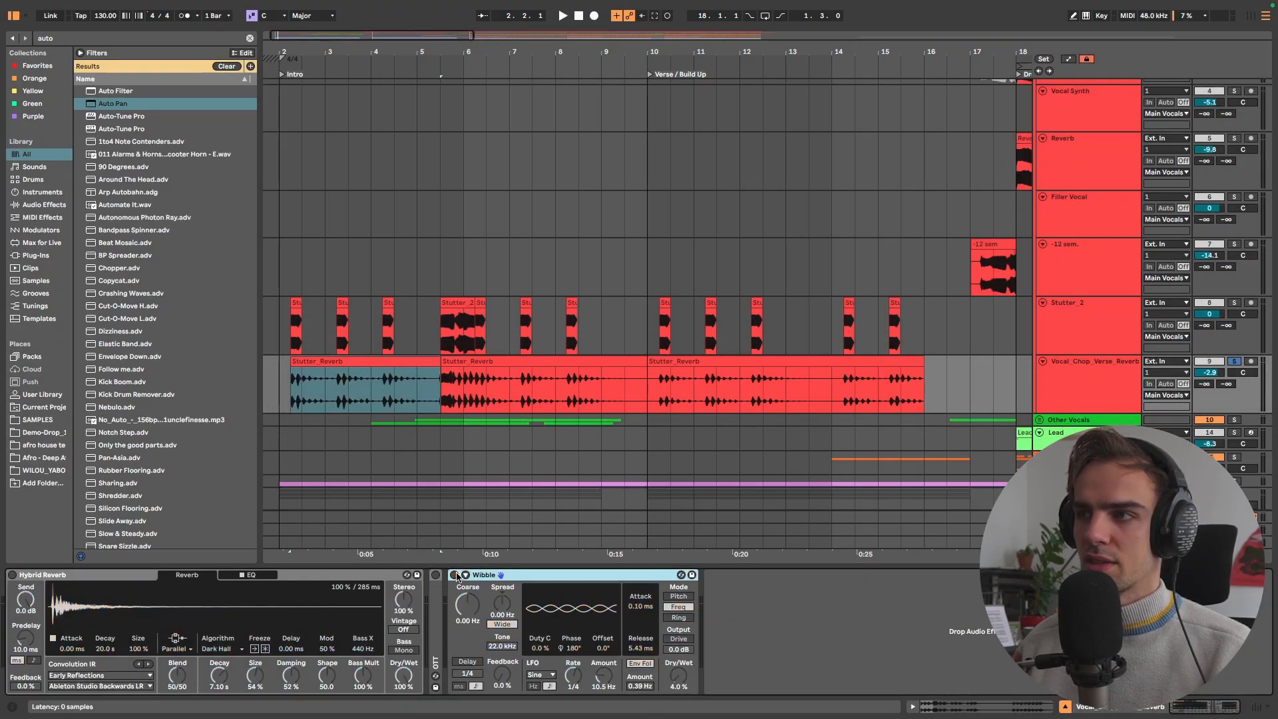
pyautogui.press('space')
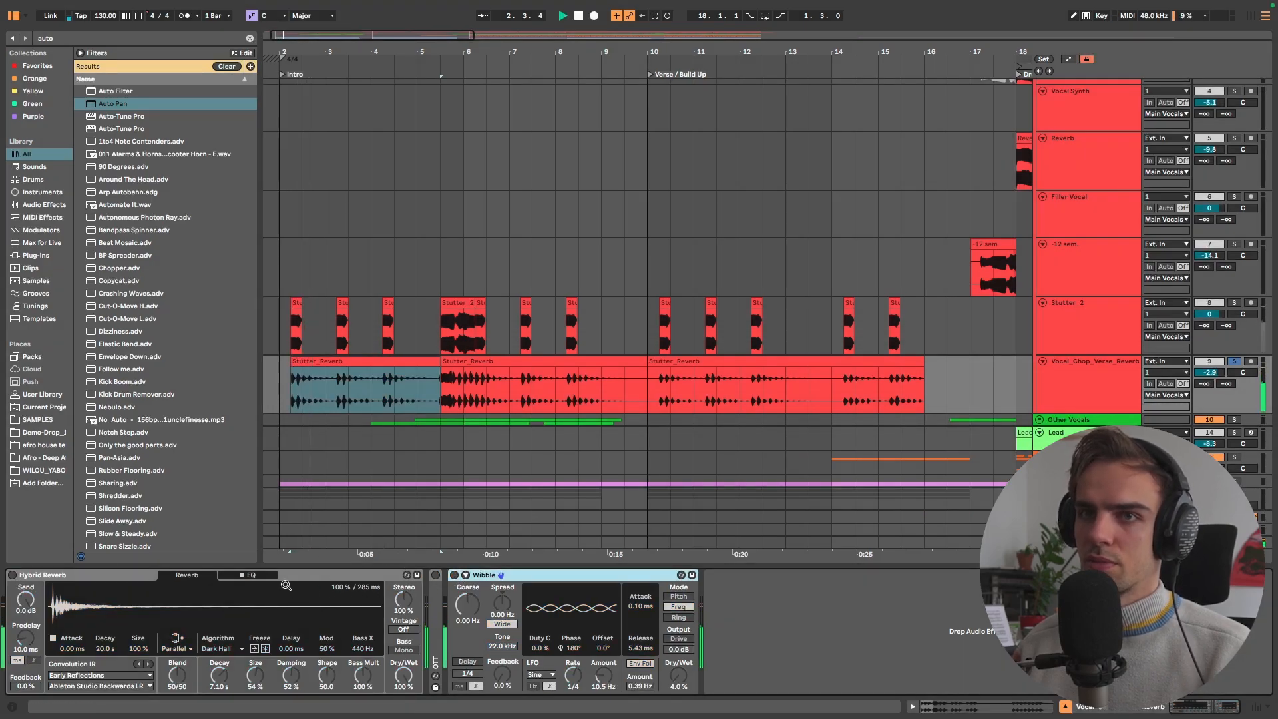
# Re-enable Hybrid Reverb, OTT and Wibble one after another on the stutter reverb track while auditioning each effect
pyautogui.click(12, 575)
pyautogui.doubleClick(434, 602)
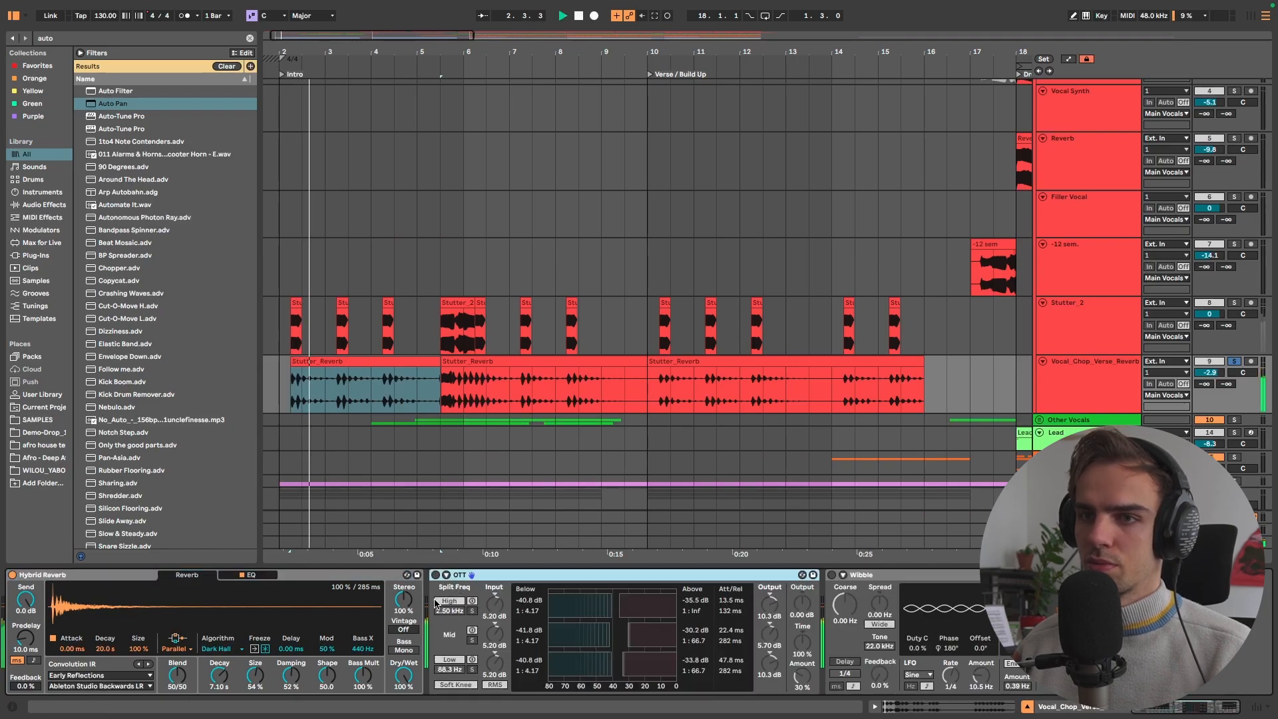
pyautogui.click(842, 576)
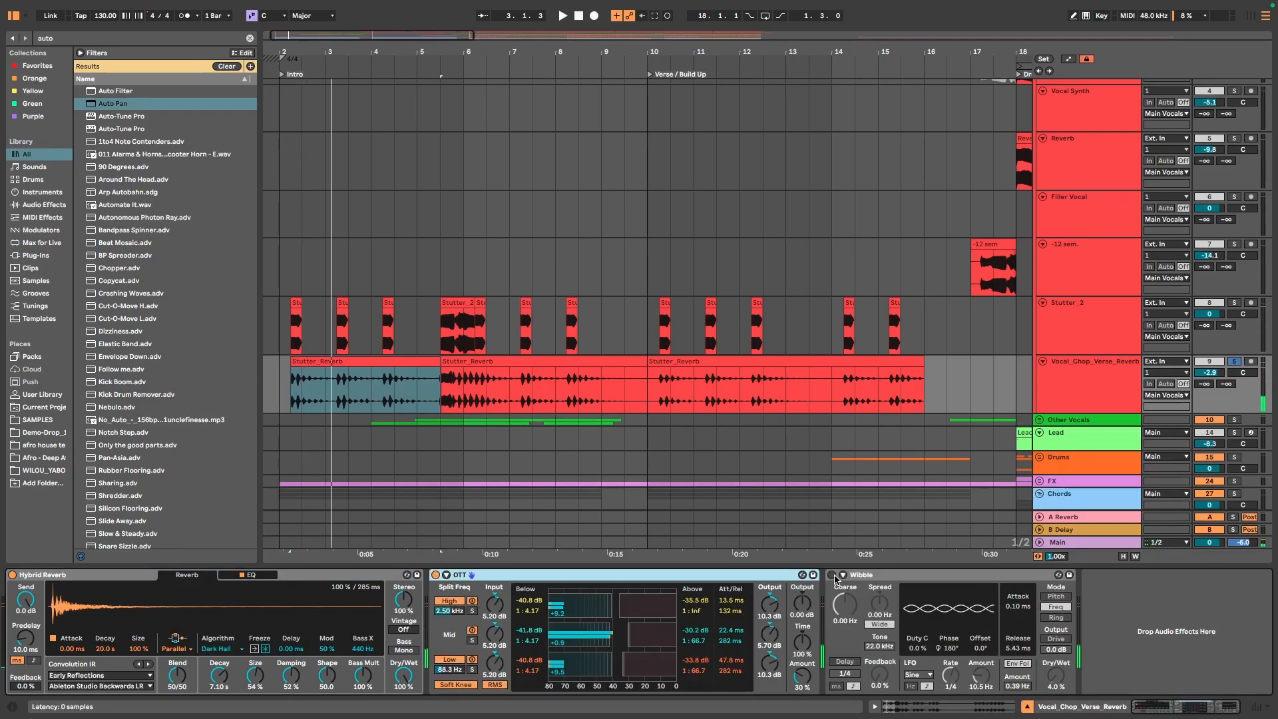
pyautogui.click(899, 576)
pyautogui.press('space')
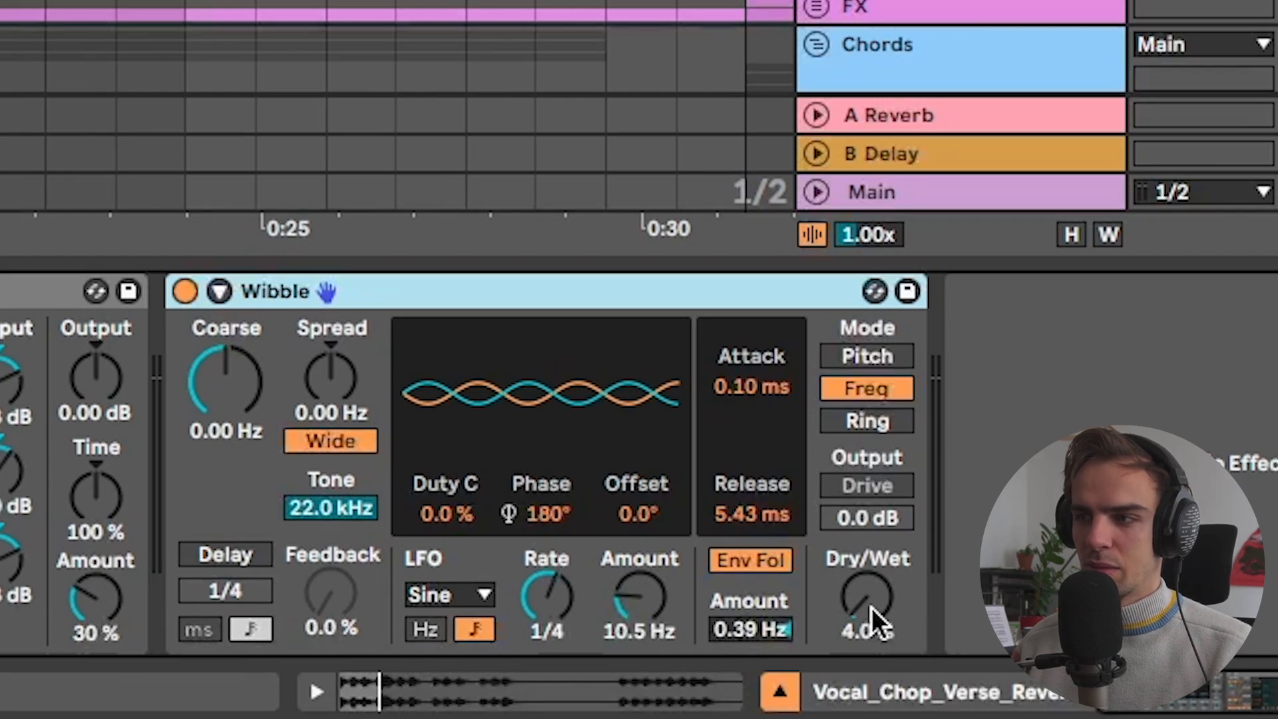
# Audition Wibble with its dry/wet turned up, restore it to 4.0 %, and collapse the OTT device
pyautogui.press('space')
pyautogui.moveTo(874, 605); pyautogui.dragTo(873, 566)
pyautogui.moveTo(873, 517)
pyautogui.mouseDown()
pyautogui.moveTo(873, 488)
pyautogui.moveTo(873, 516)
pyautogui.mouseUp()
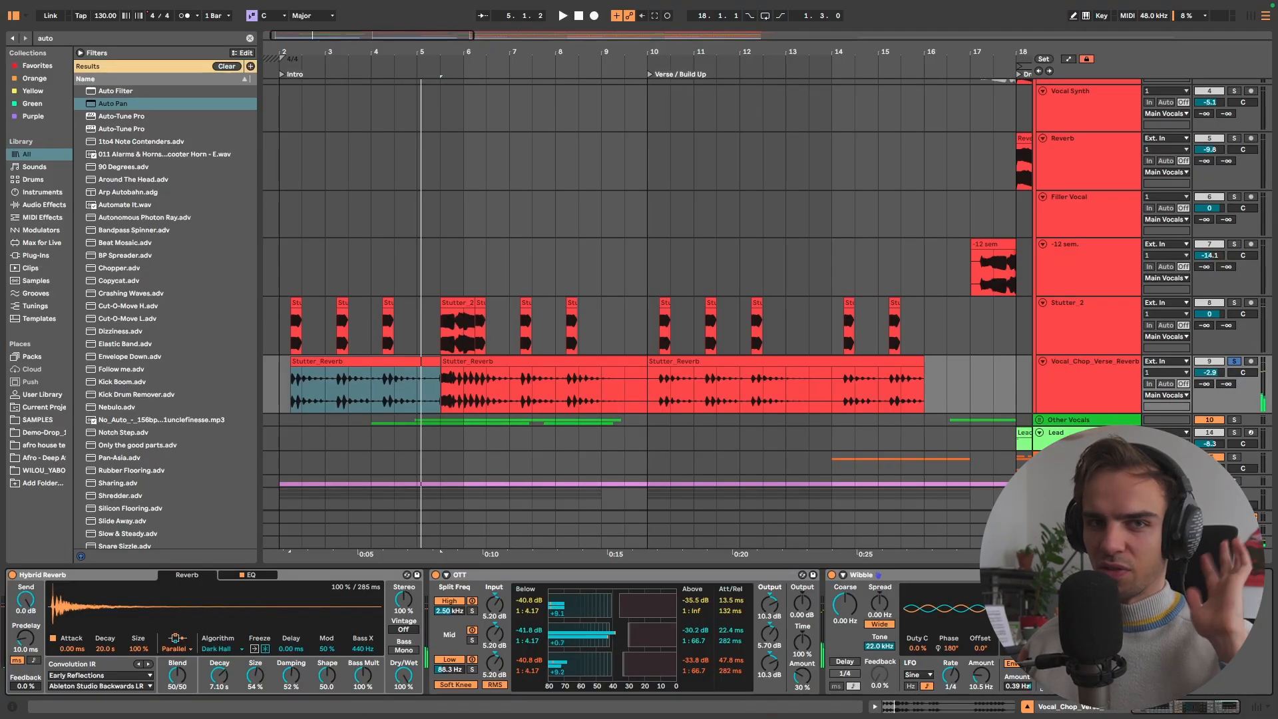
pyautogui.doubleClick(713, 577)
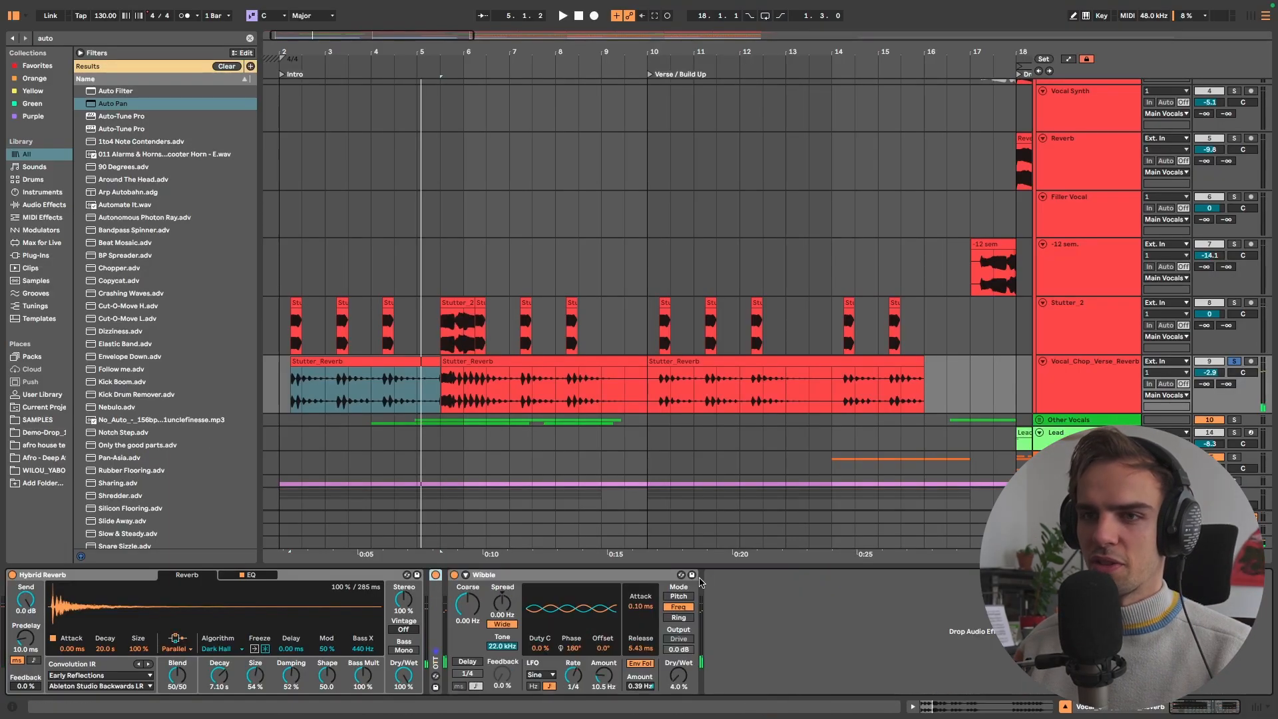
pyautogui.doubleClick(576, 576)
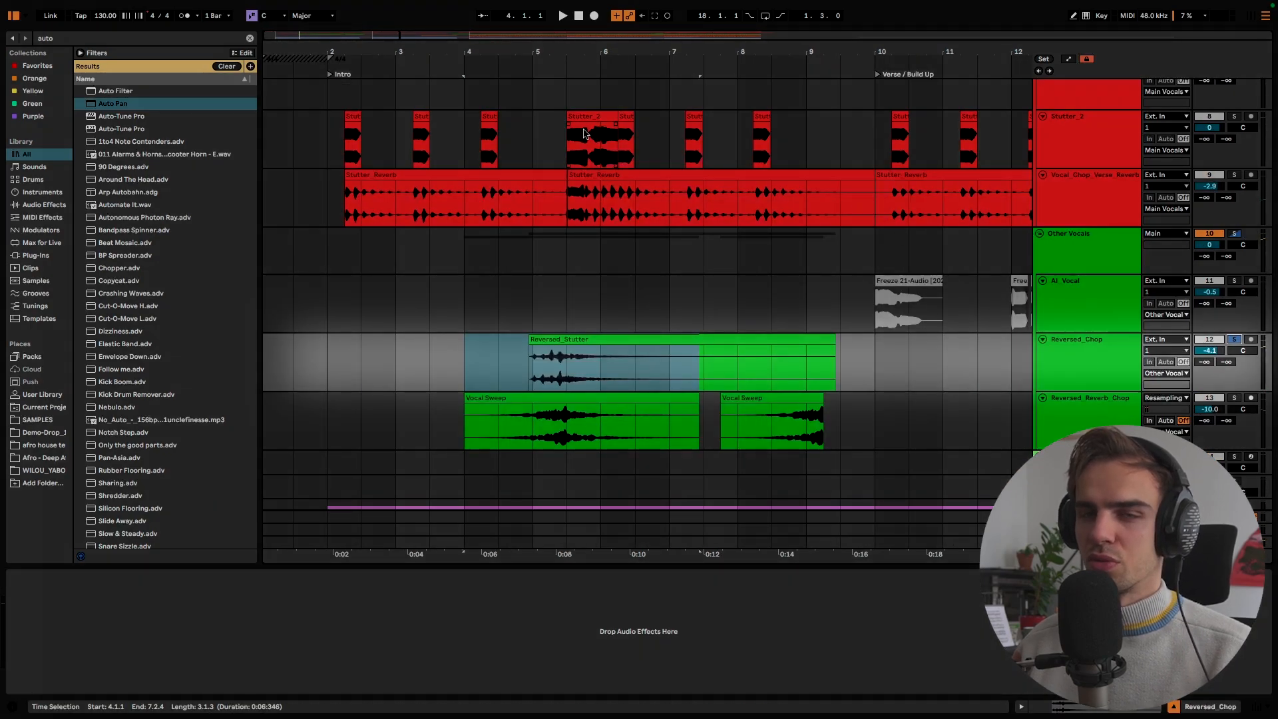
# Play the Reversed_Stutter clip on the Reversed_Chop track
pyautogui.click(588, 349)
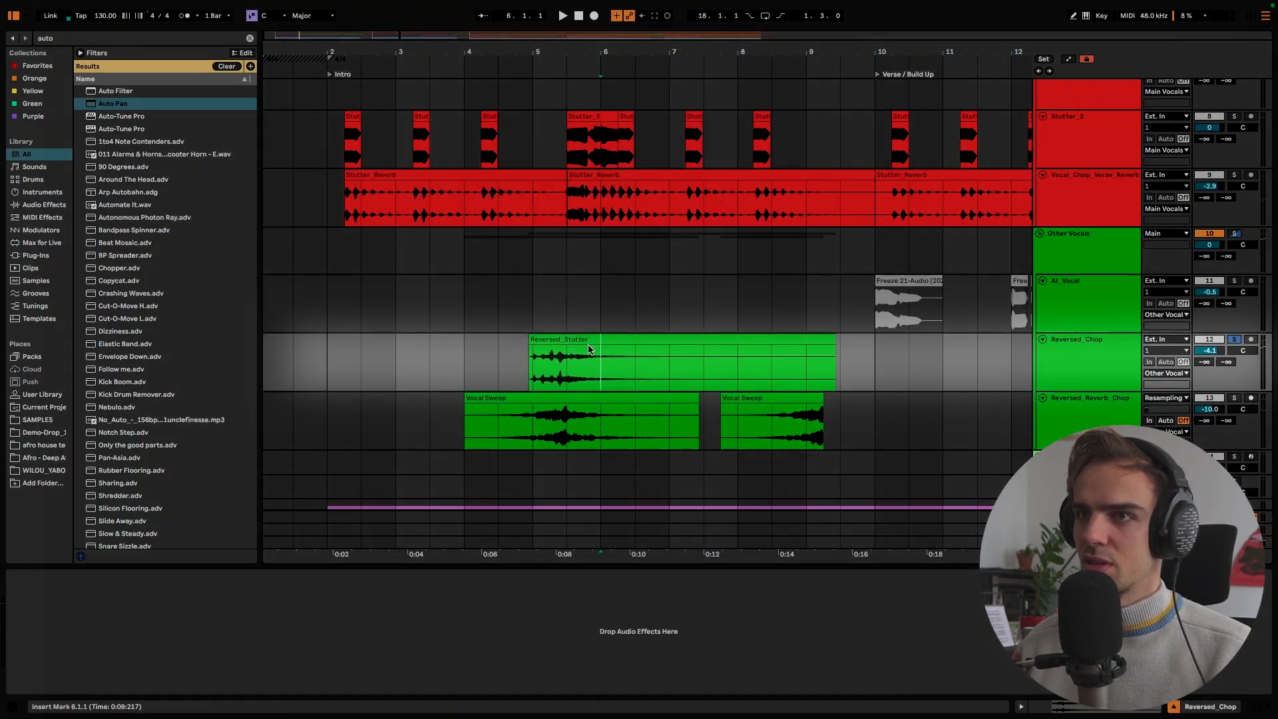
pyautogui.click(765, 354)
pyautogui.press('space')
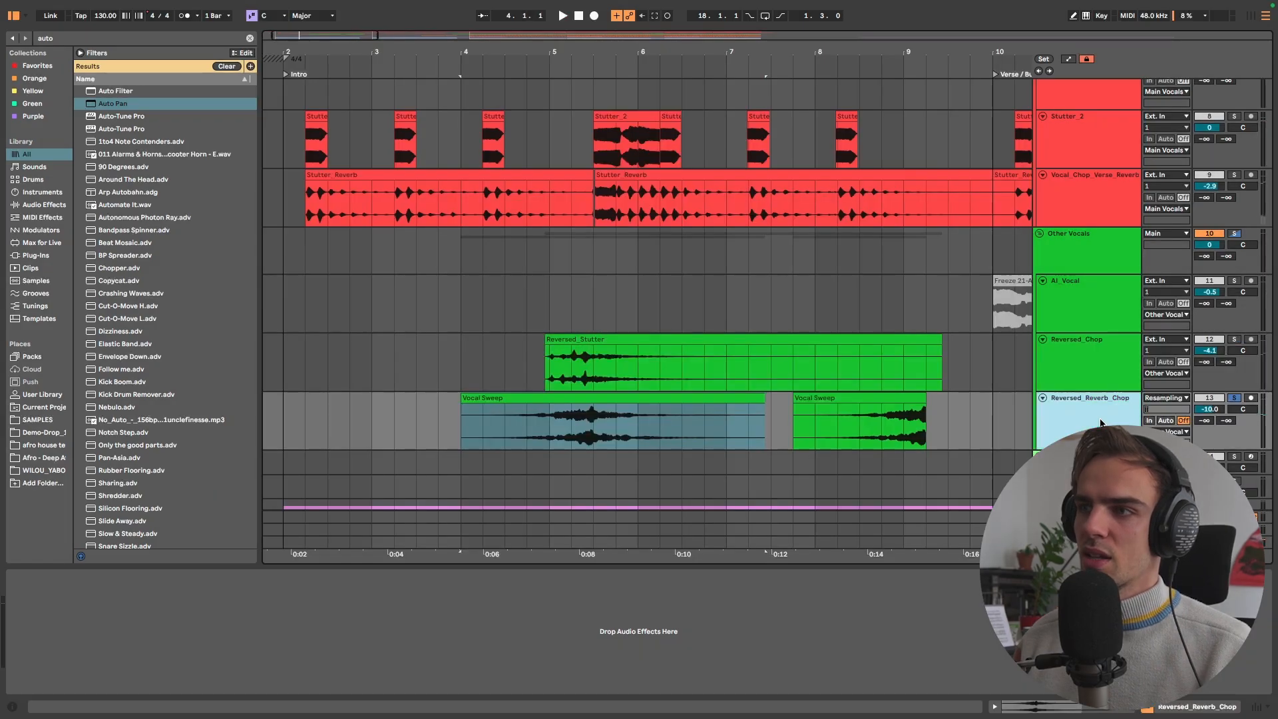
# Play the first Vocal Sweep clip on the Reversed_Reverb_Chop track from bar 4
pyautogui.click(668, 403)
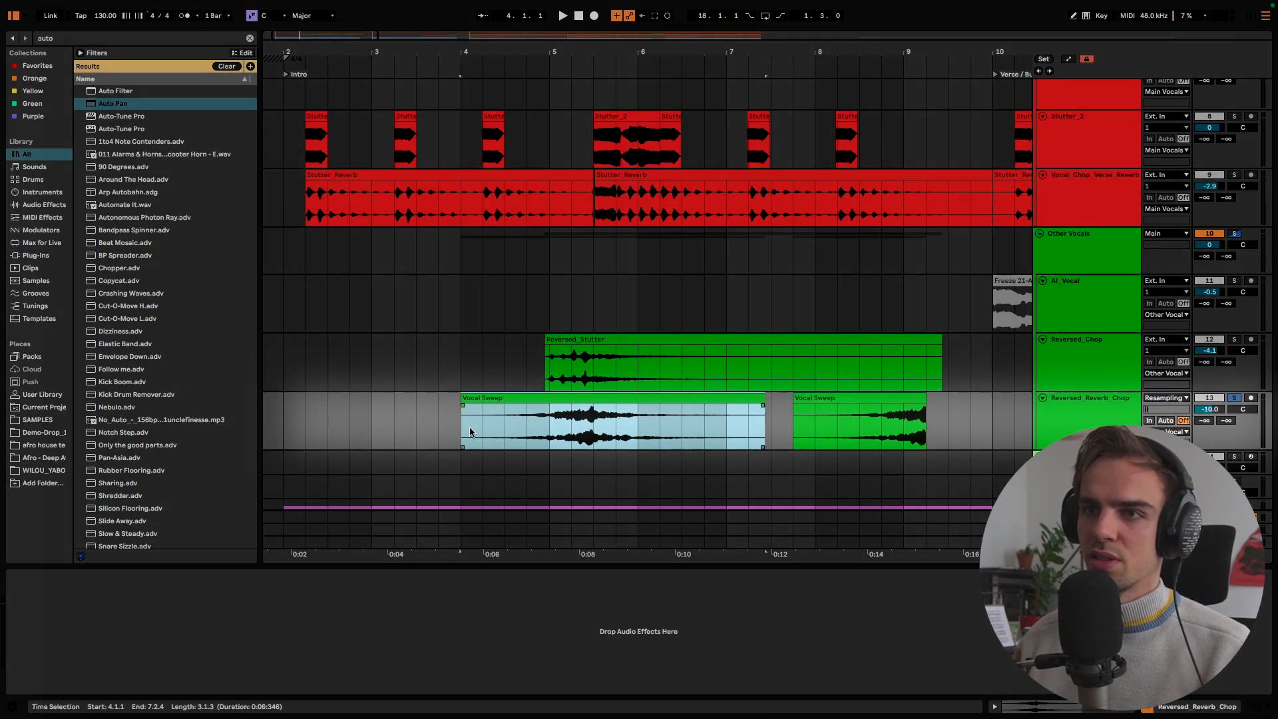
pyautogui.click(462, 424)
pyautogui.press('space')
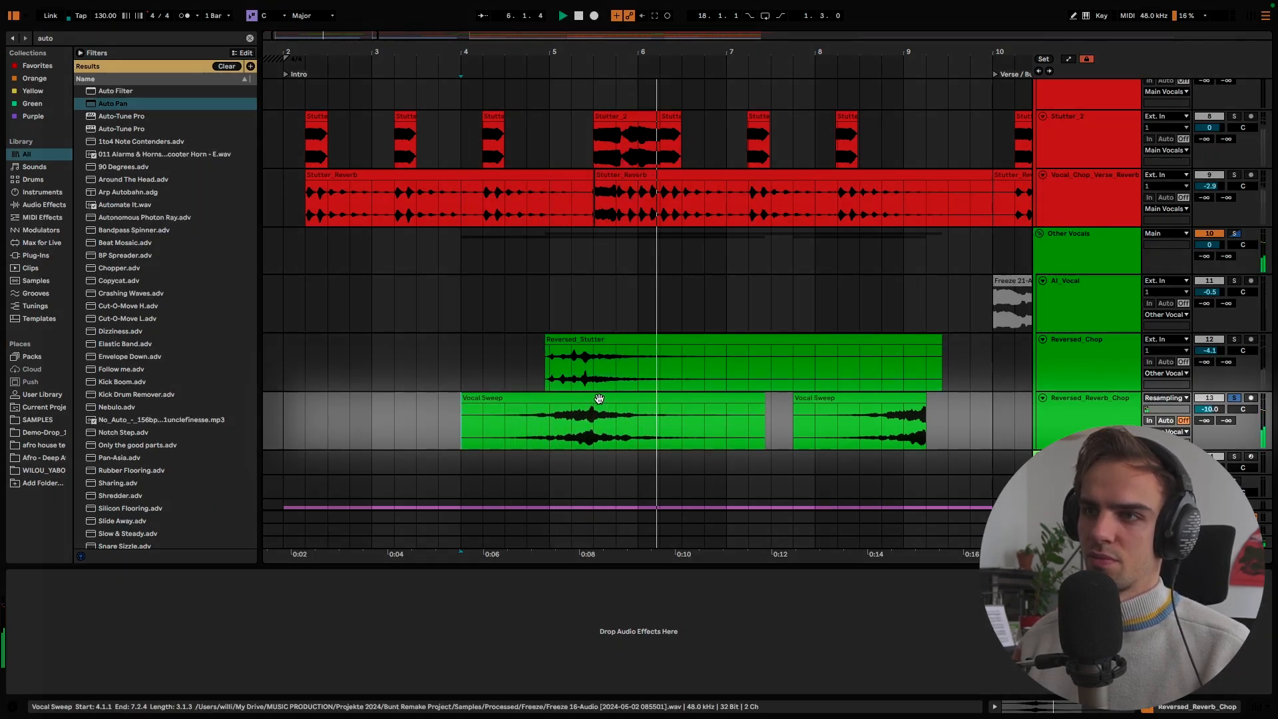
pyautogui.press('space')
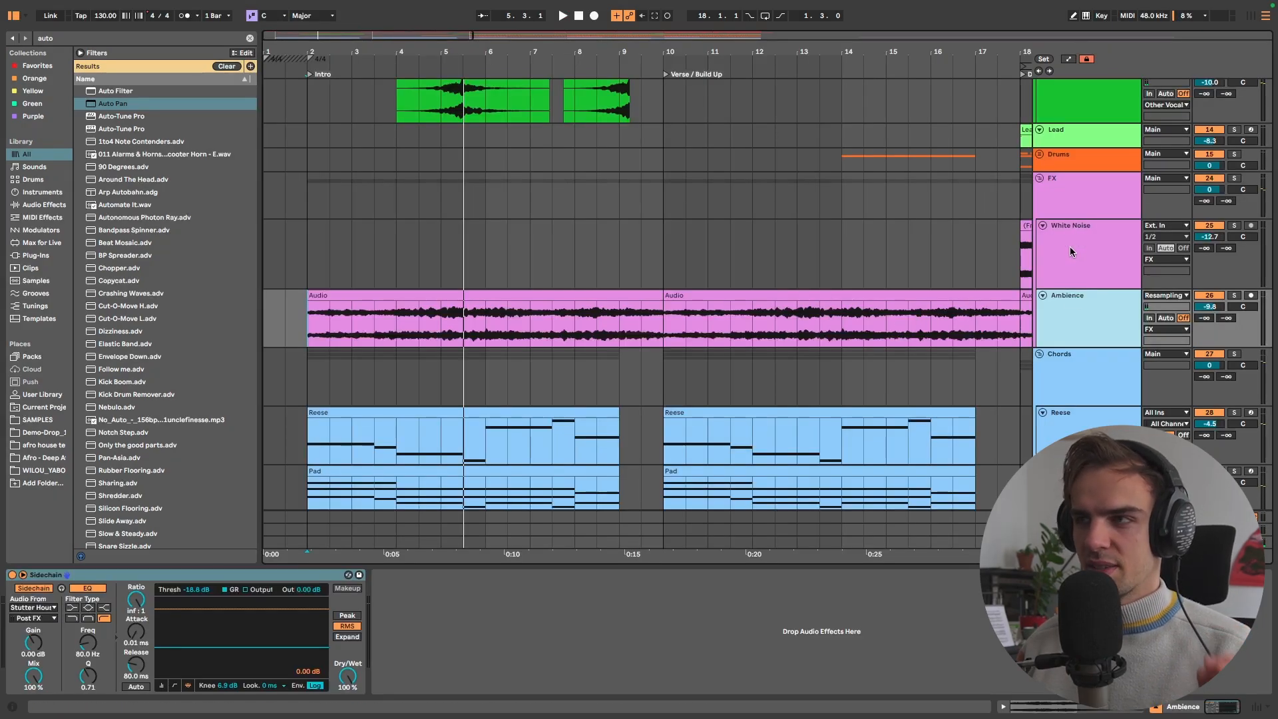
# Select the intro audio clip on the Ambience track and play it soloed
pyautogui.click(394, 291)
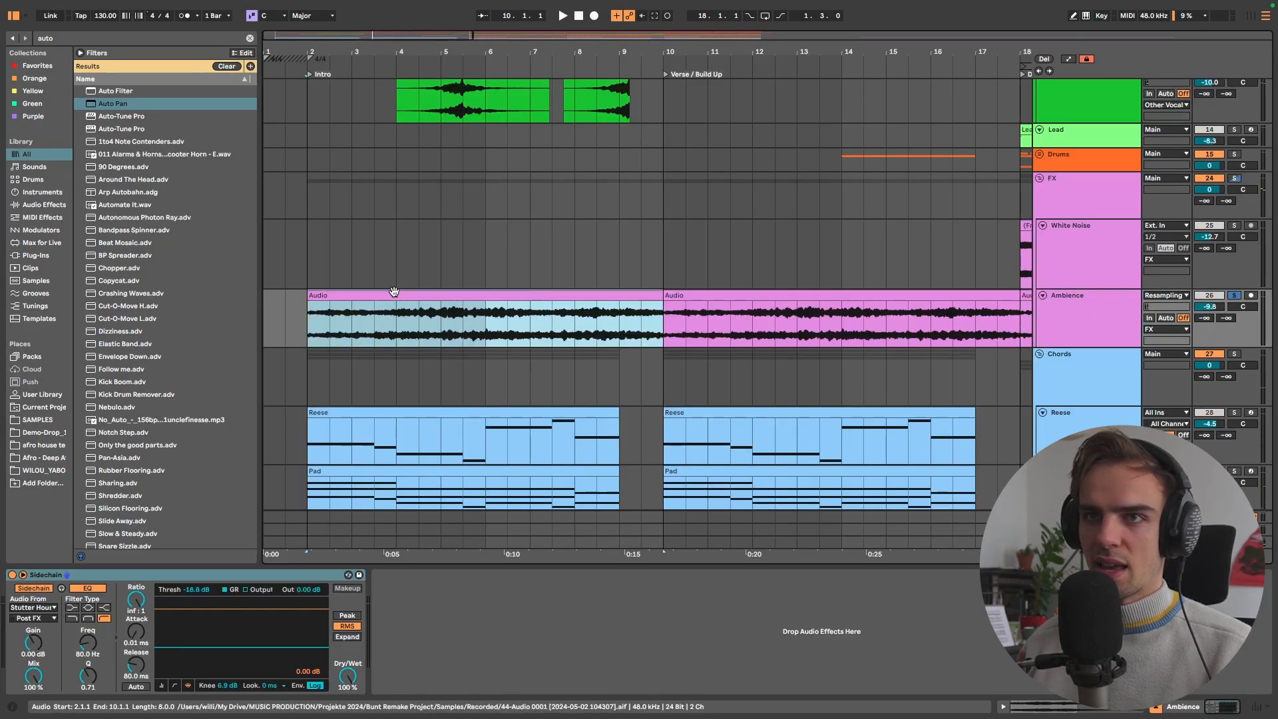
pyautogui.press('space')
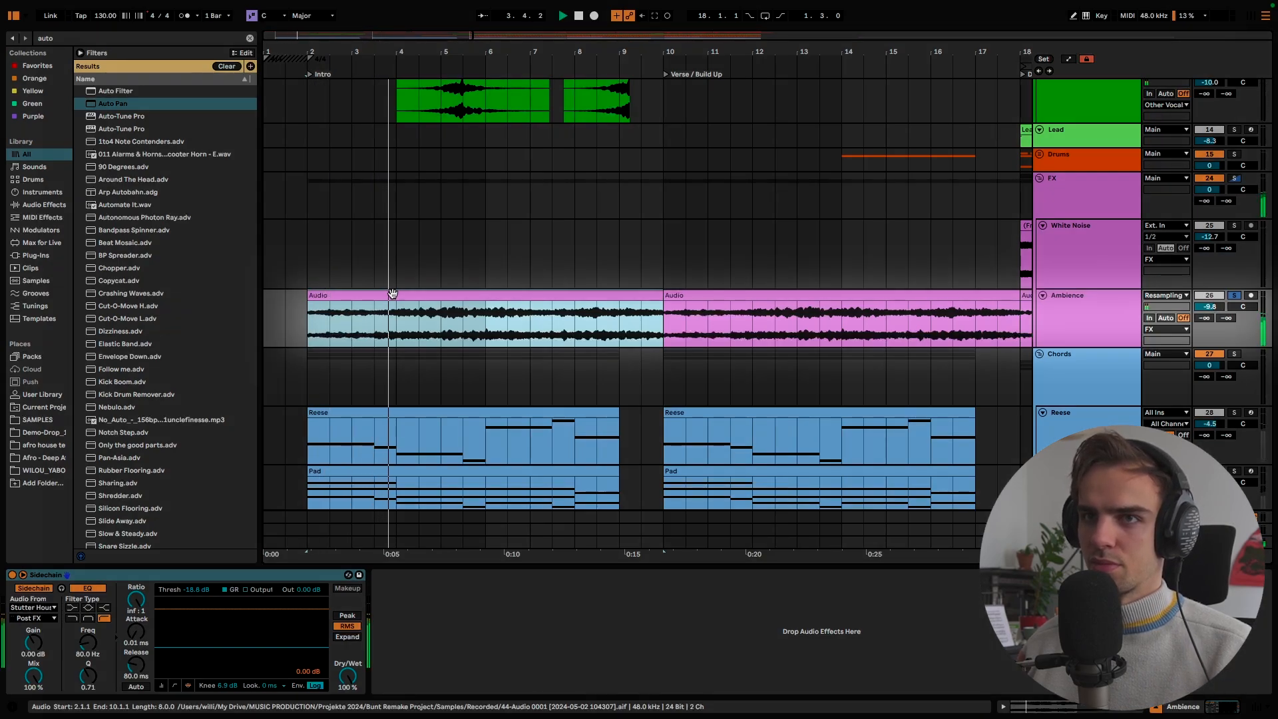
# Deactivate the upper notes C#3 and A2 of the chord at 3.1.1 in the Grand Piano's intro clip during playback
pyautogui.scroll(-5, 386, 306)
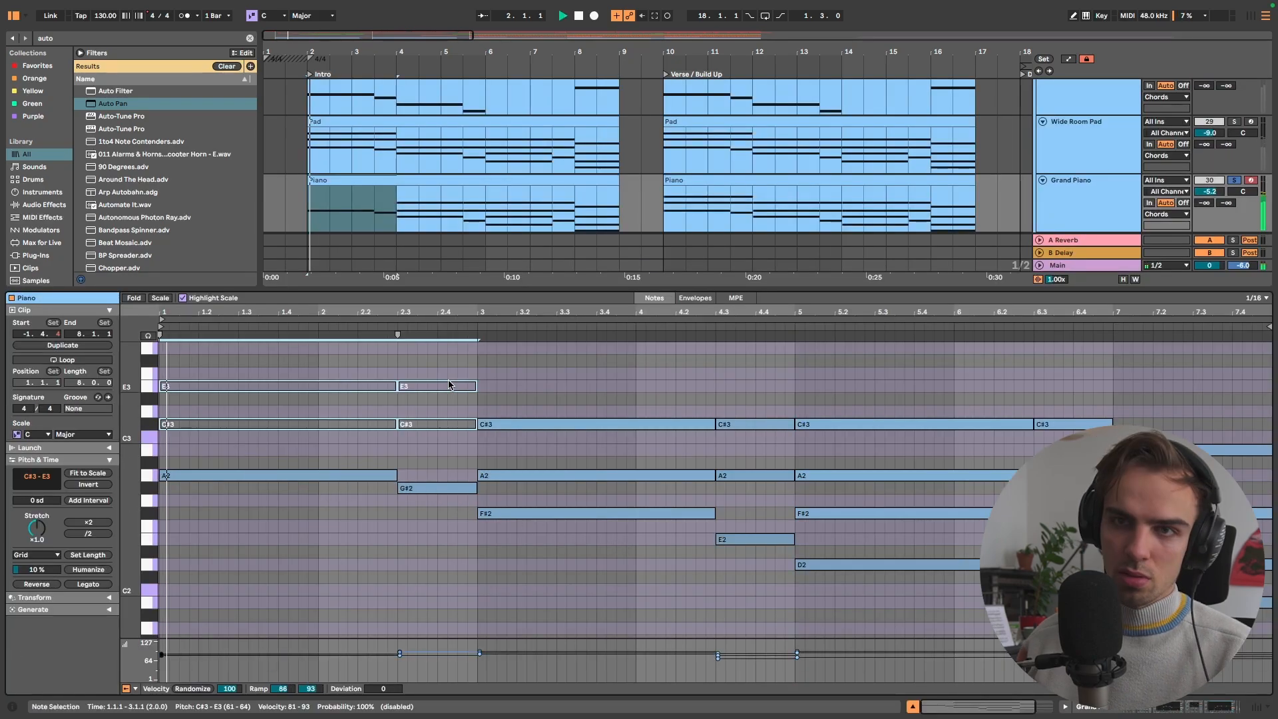
pyautogui.moveTo(505, 398); pyautogui.dragTo(534, 485)
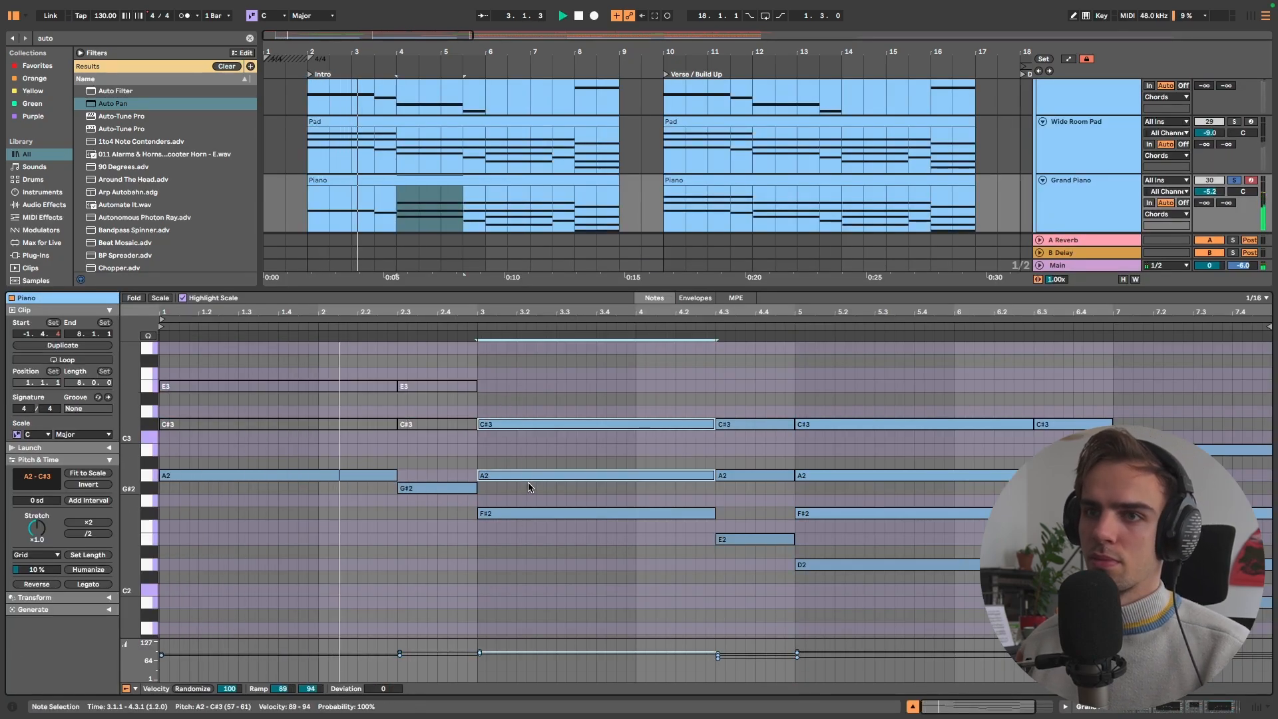
pyautogui.press('0')
pyautogui.click(562, 547)
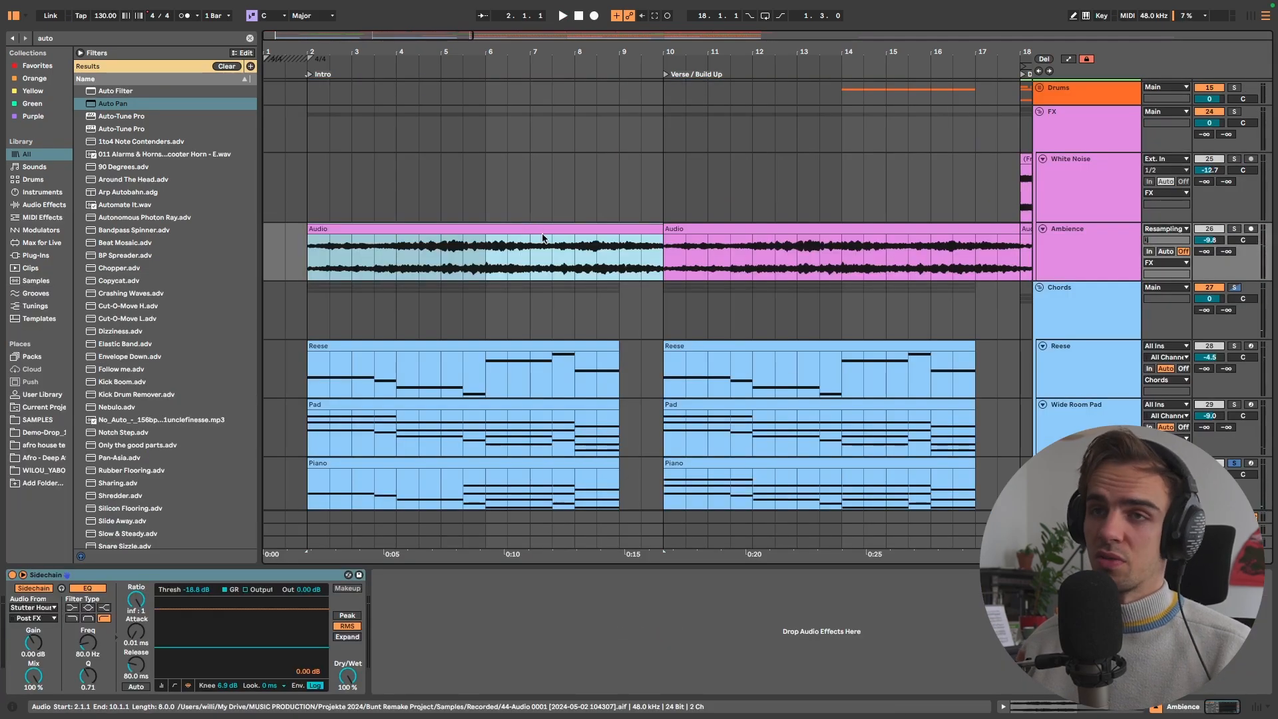
pyautogui.scroll(-2, 630, 283)
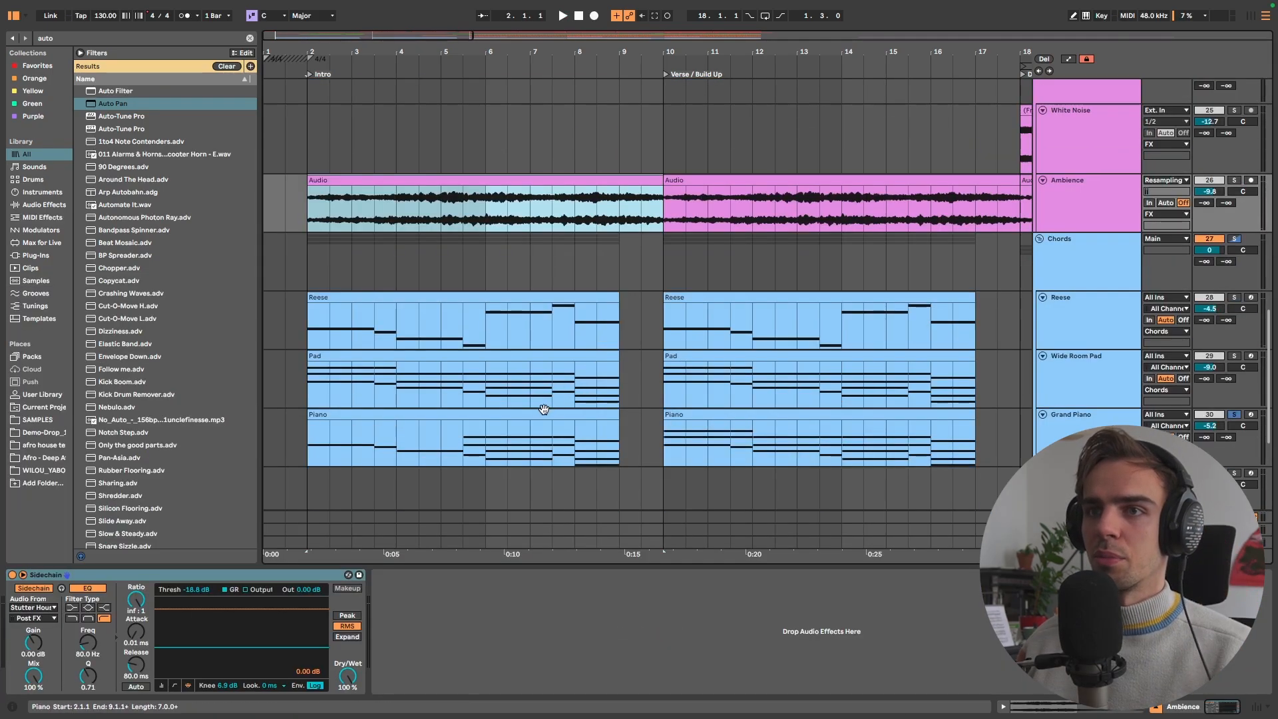
pyautogui.click(527, 421)
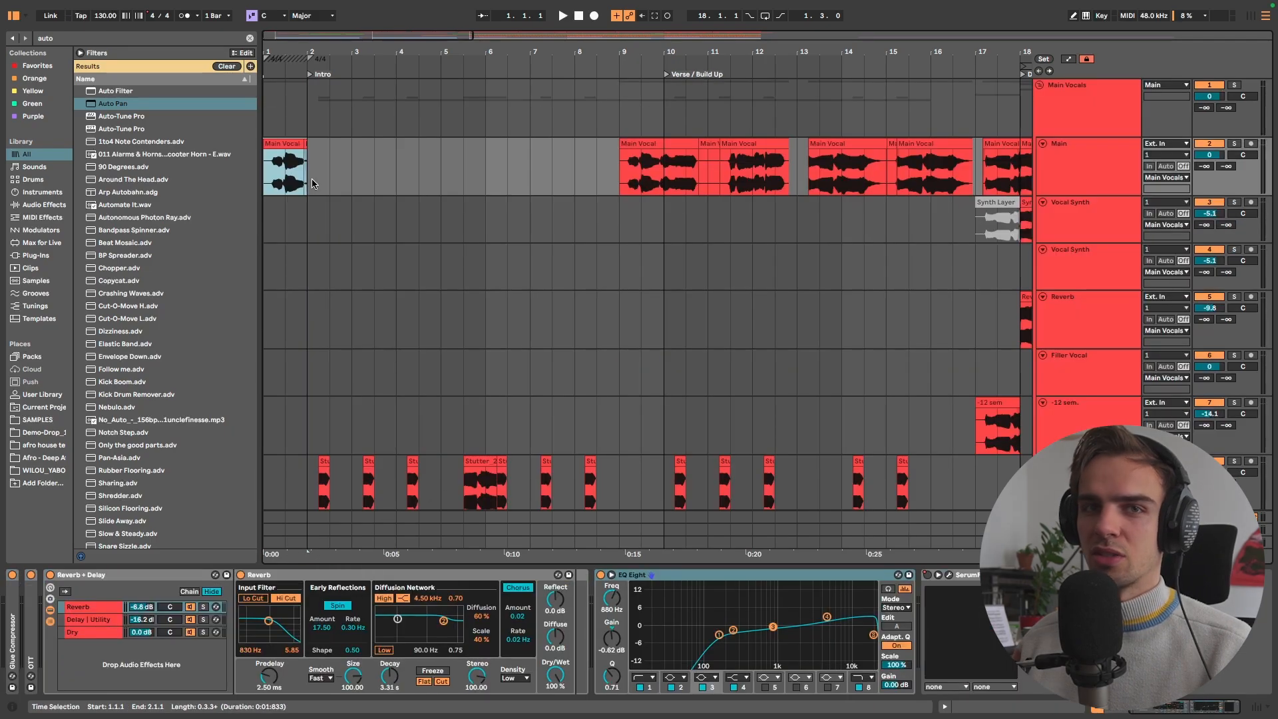
# Compare the Main Vocal clip at bar 1 with the opening of the one at bar 9, selecting 9.1.1 to 9.3.1
pyautogui.click(287, 176)
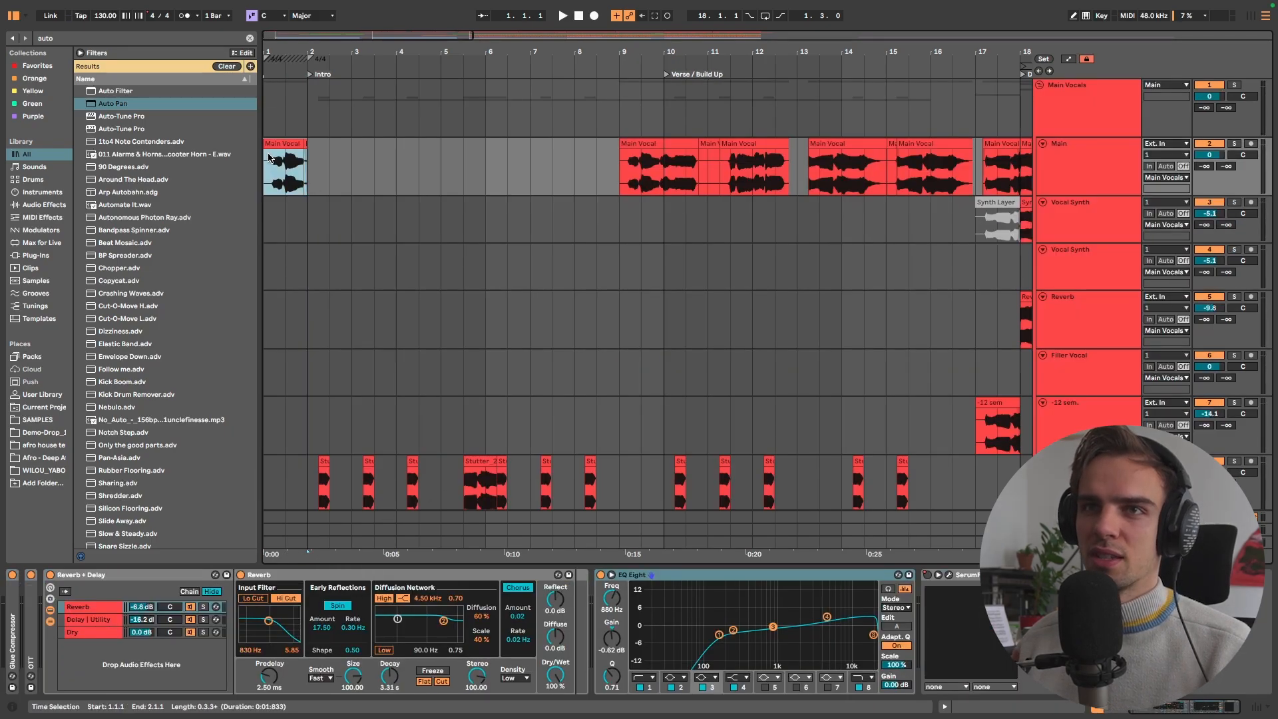
pyautogui.moveTo(624, 175); pyautogui.dragTo(650, 150)
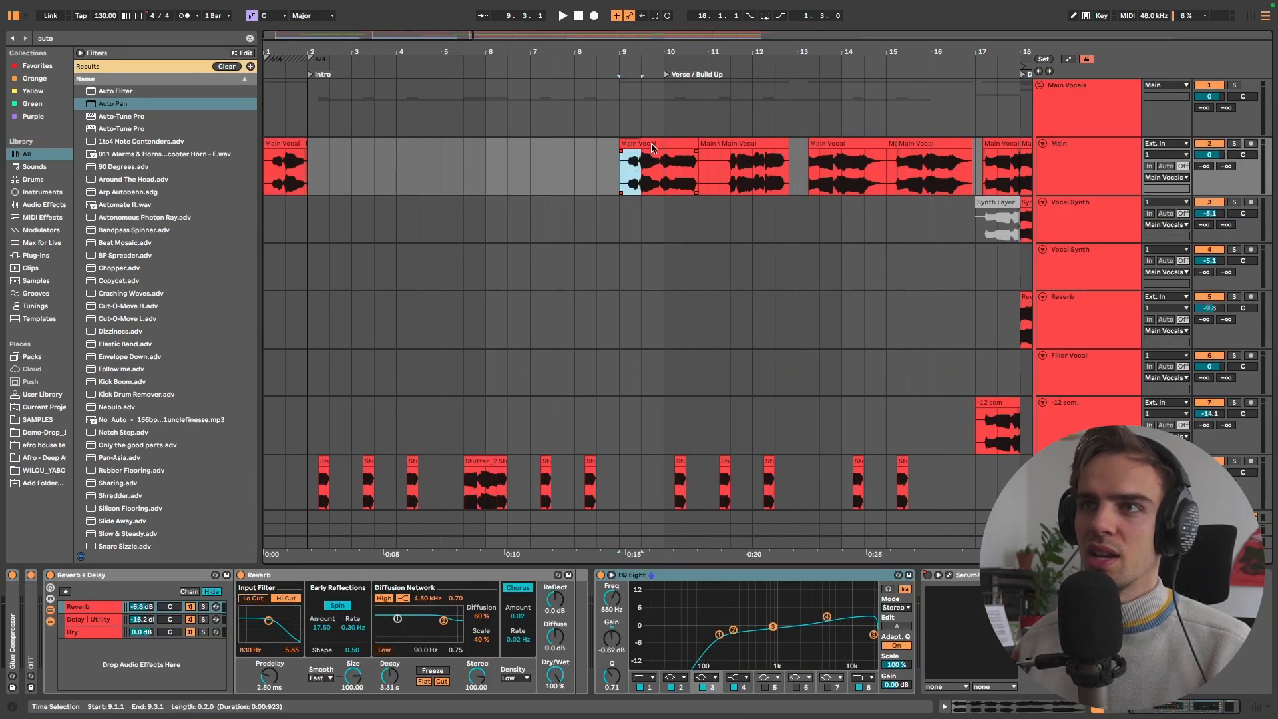
# Play the intro from 1.1.1 while looking through the vocal, FX and chord tracks
pyautogui.click(275, 153)
pyautogui.scroll(-3, 392, 200)
pyautogui.scroll(3, 396, 203)
pyautogui.press('space')
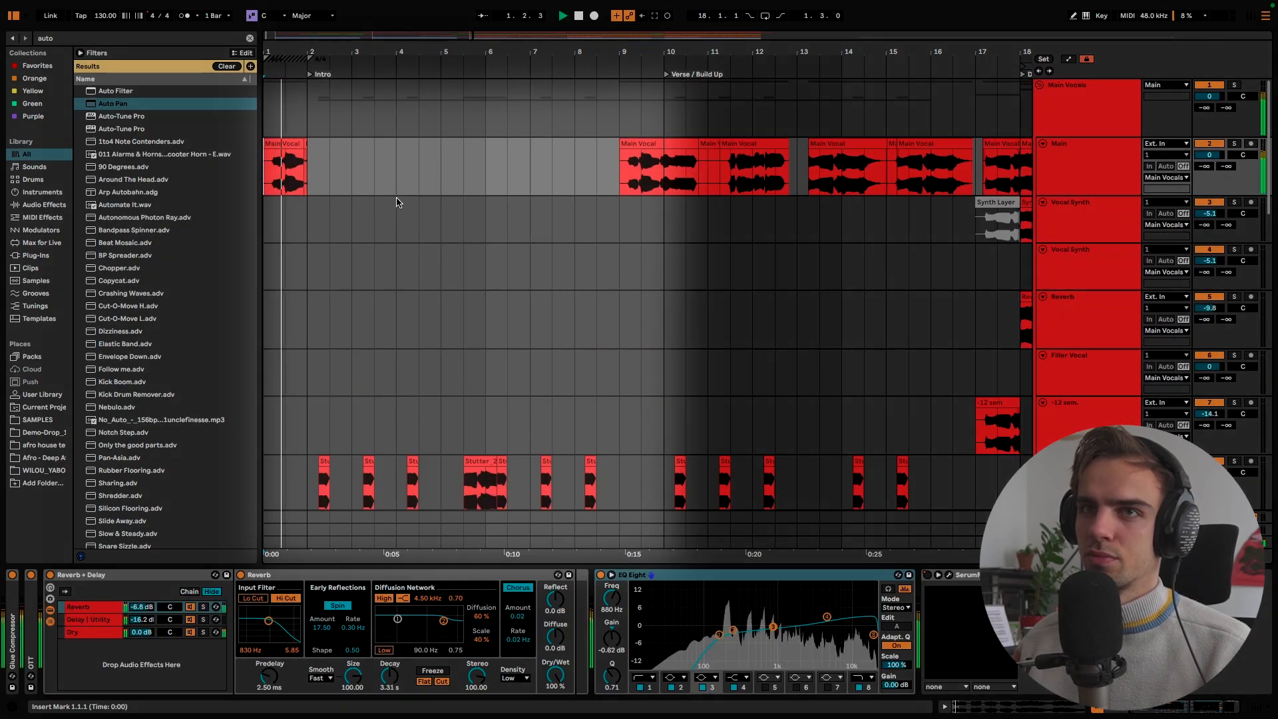
pyautogui.scroll(-1, 394, 202)
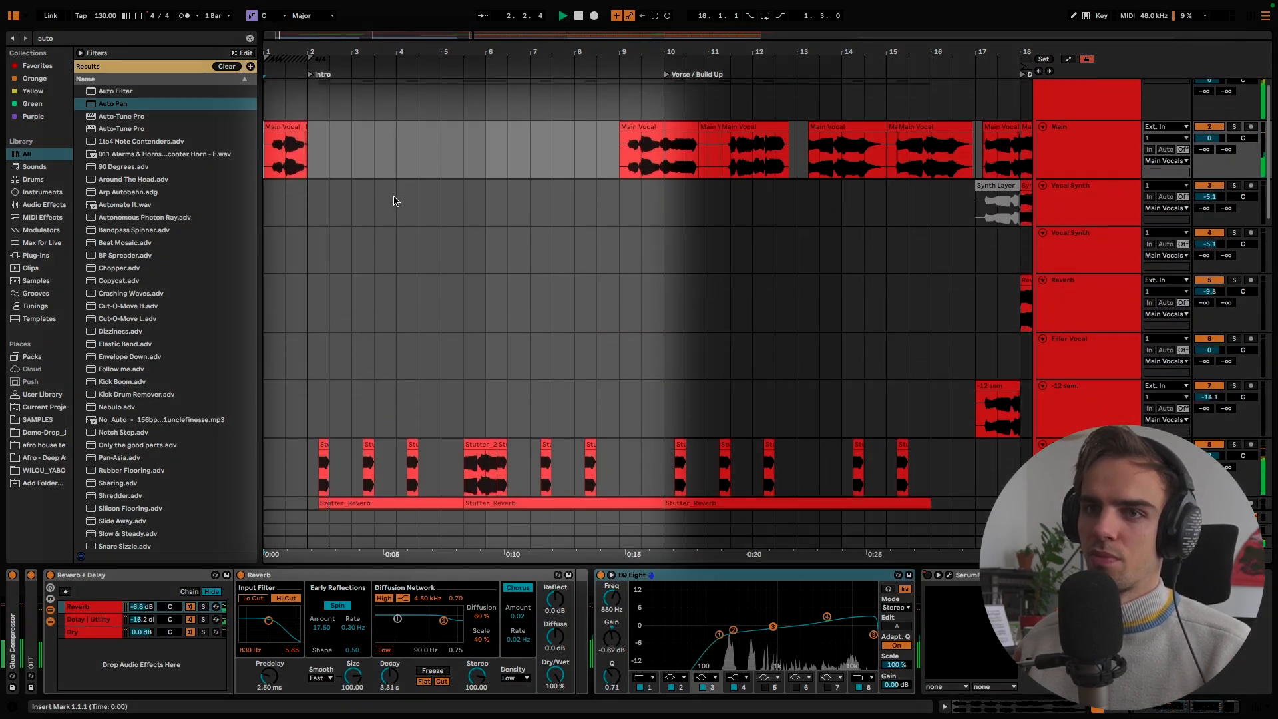
pyautogui.scroll(-10, 392, 201)
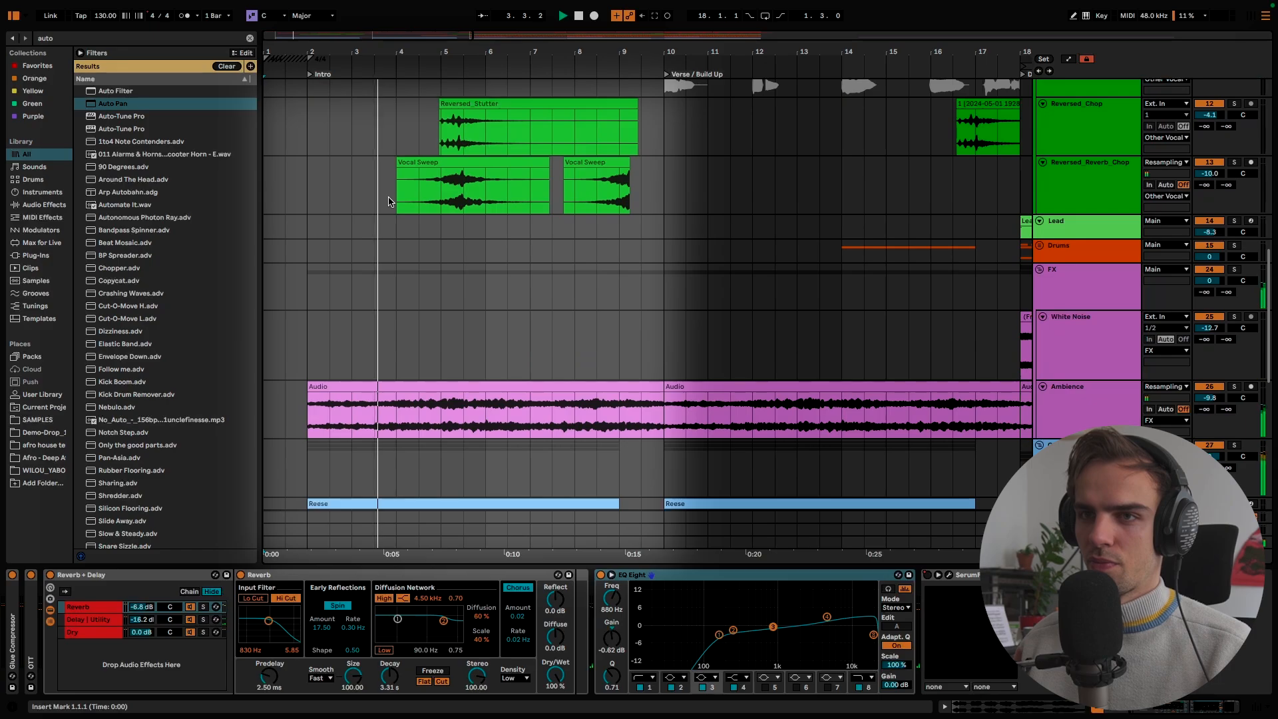
pyautogui.scroll(-5, 389, 201)
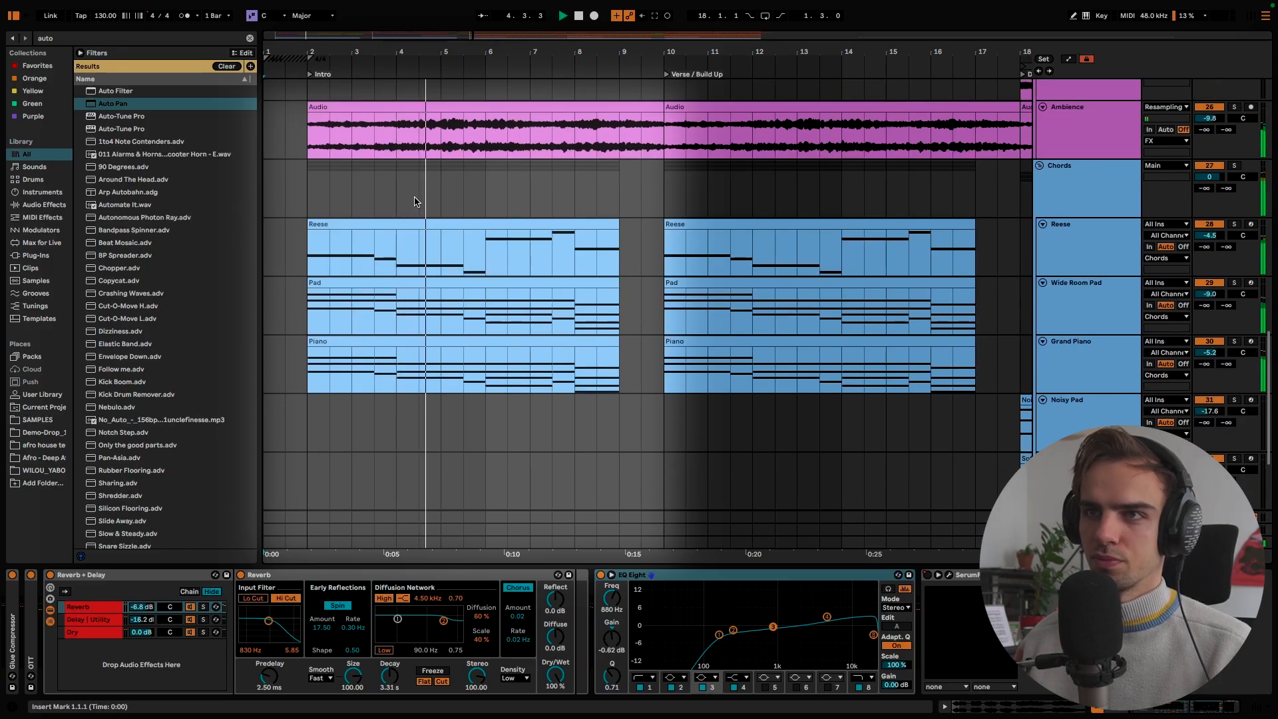
pyautogui.scroll(15, 423, 206)
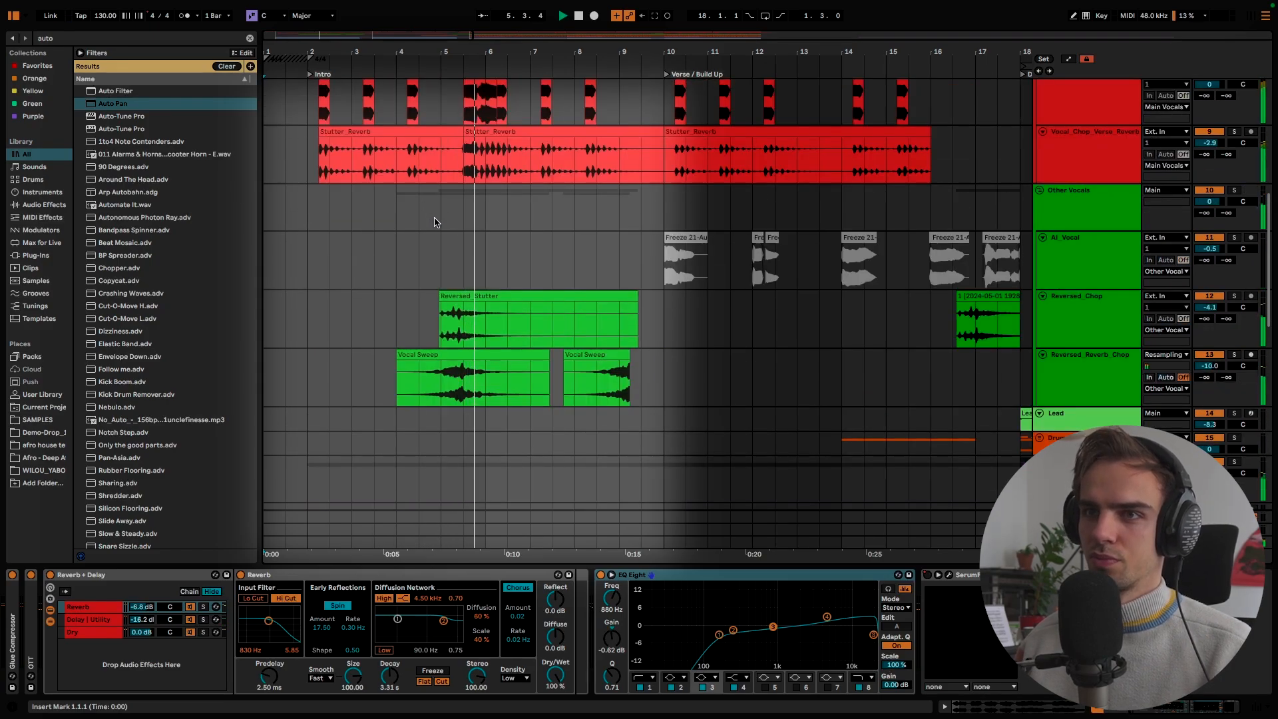
pyautogui.scroll(2, 439, 225)
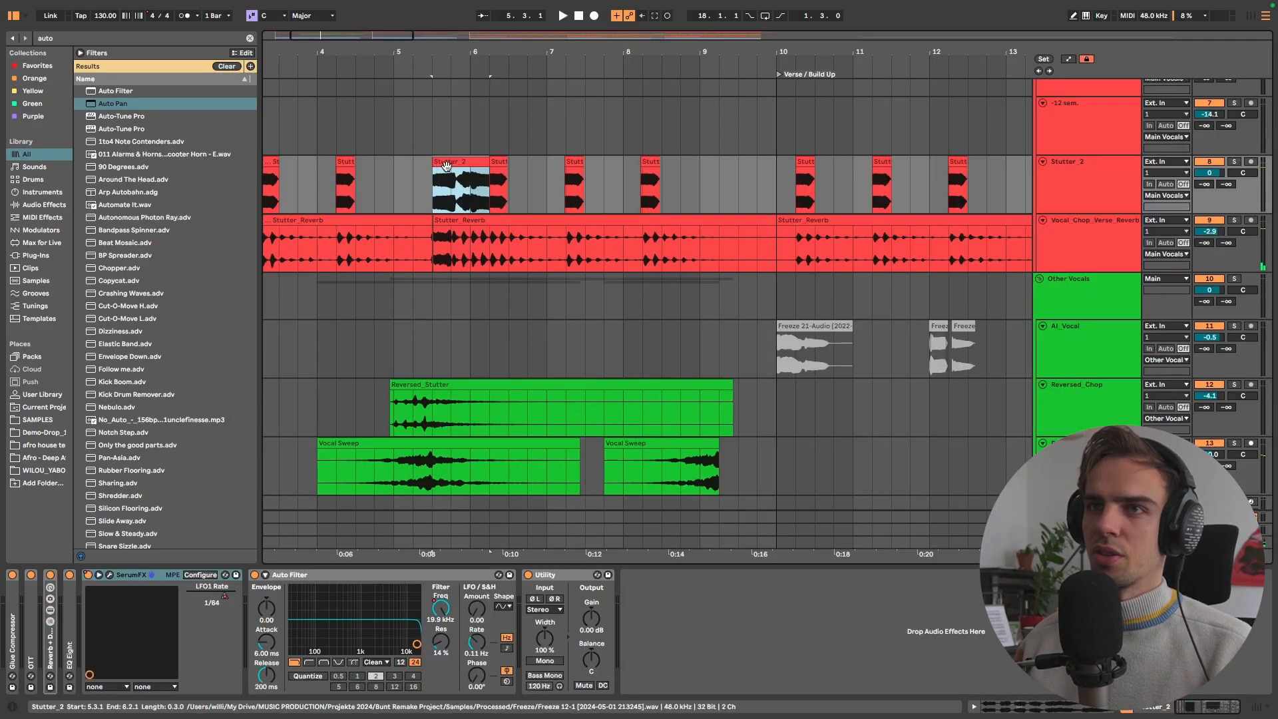
# Show automation, display SerumFX's LFO1 Rate on the Stutter_2 track, and play the long stutter from 5.3.1
pyautogui.scroll(1, 816, 244)
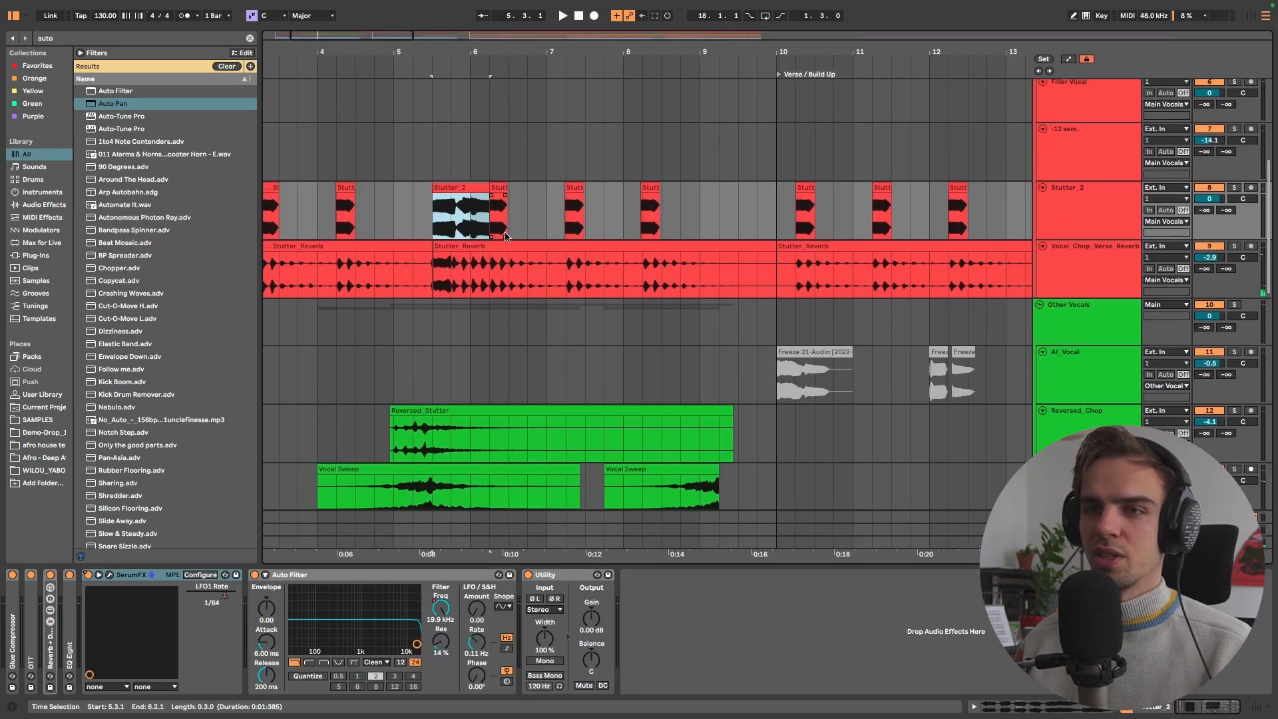
pyautogui.press('a')
pyautogui.click(1071, 198)
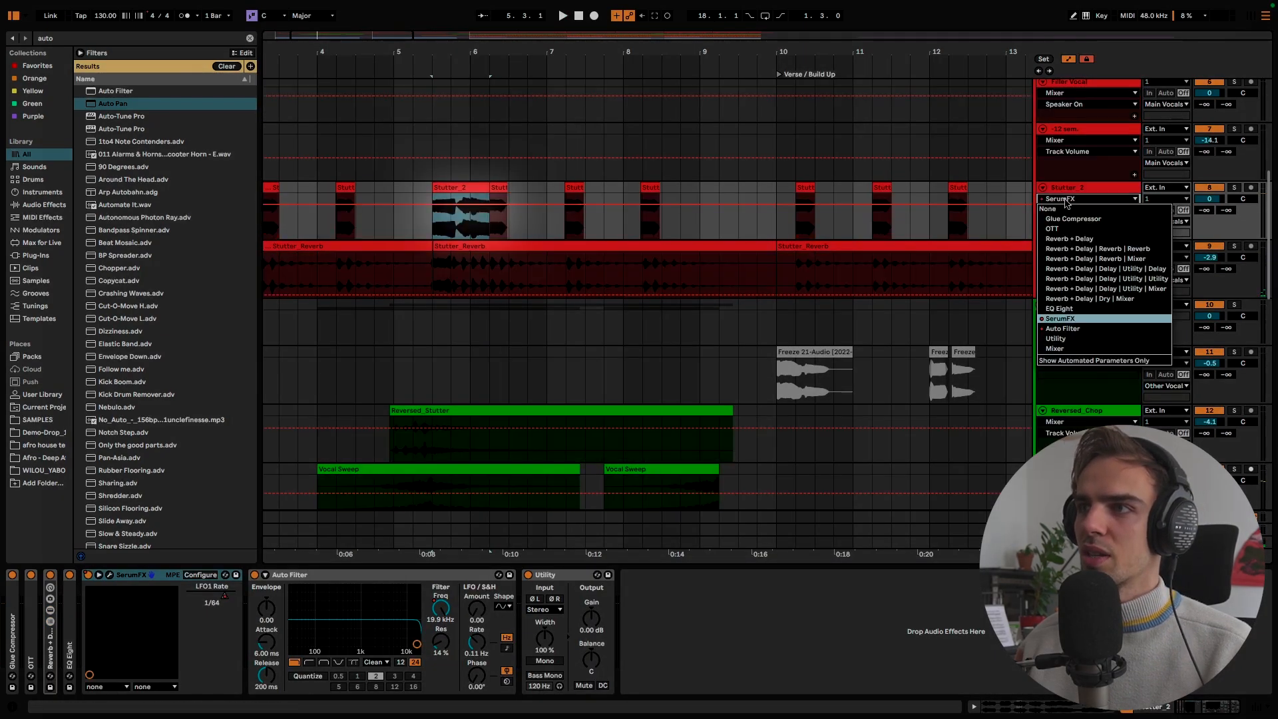
pyautogui.click(1078, 318)
pyautogui.click(1077, 210)
pyautogui.click(1074, 231)
pyautogui.click(434, 230)
pyautogui.press('space')
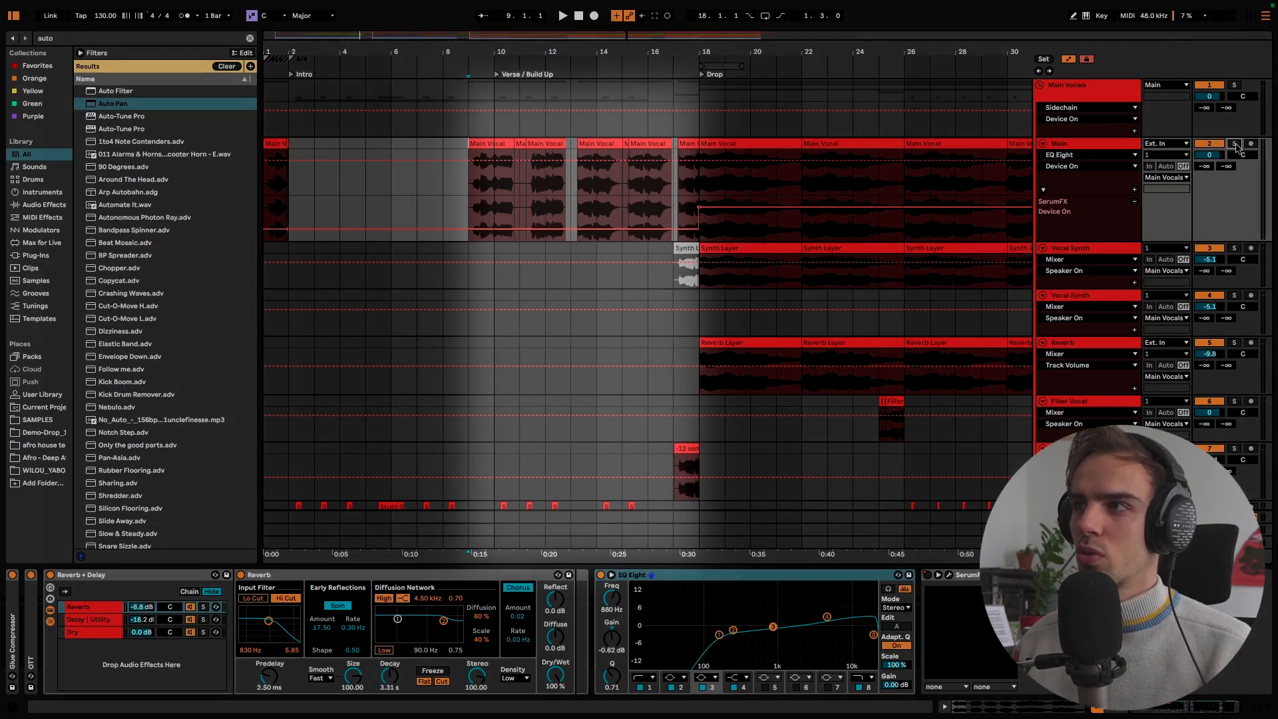
# Select the Main track's verse vocals from bar 9 to bar 17, play them, and place the insert marker at 10.1.1
pyautogui.click(1091, 147)
pyautogui.moveTo(470, 216); pyautogui.dragTo(668, 153)
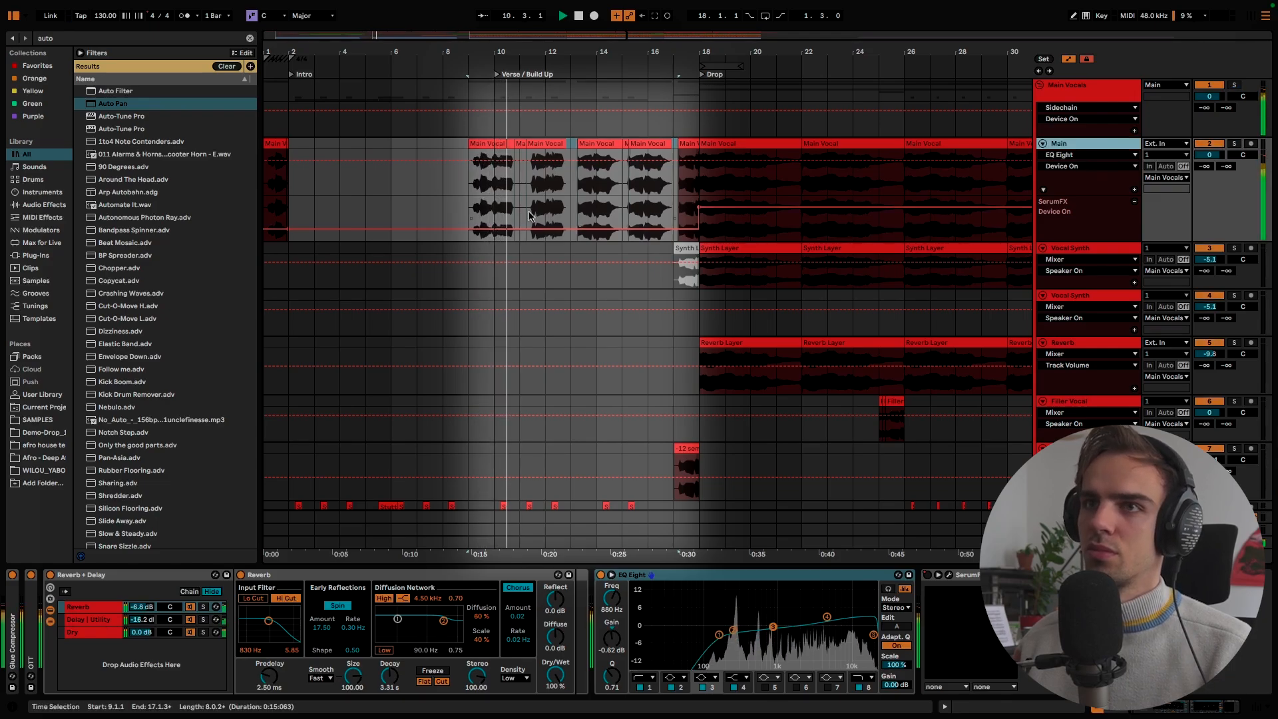
pyautogui.click(498, 203)
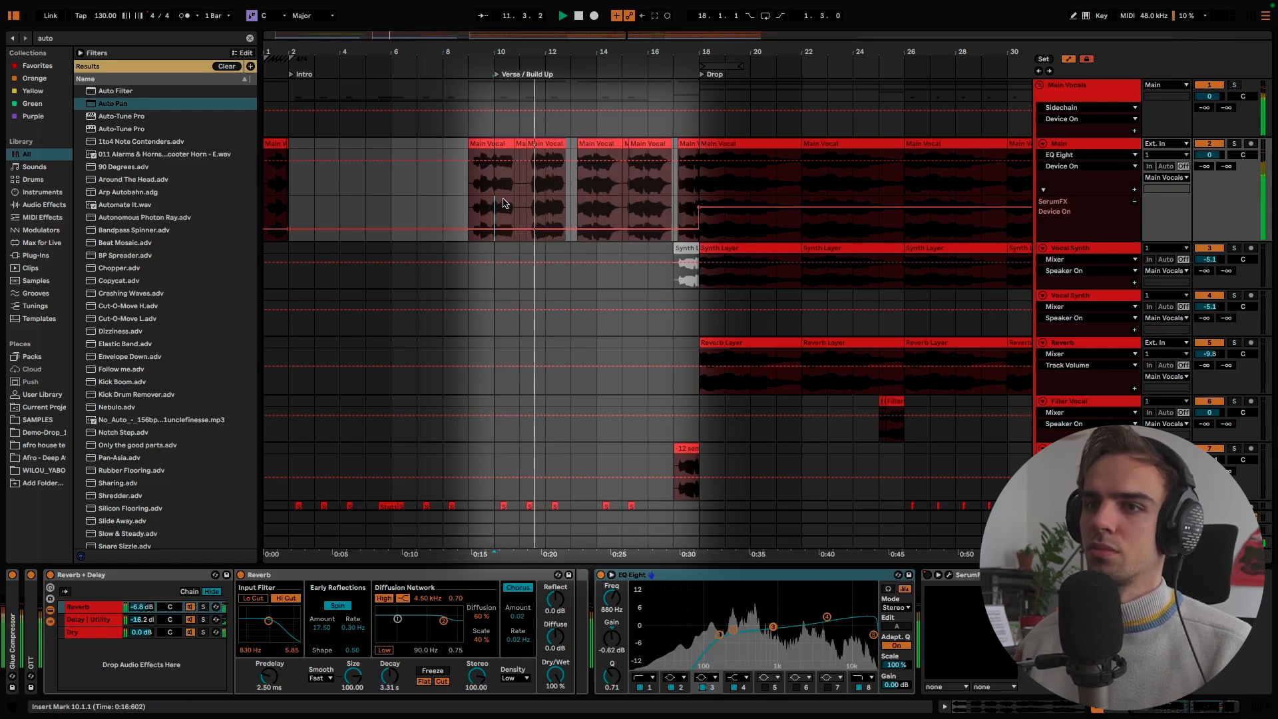
# Stop playback and display the Auto Filter Frequency automation on the Stutter_2 track
pyautogui.scroll(-5, 509, 203)
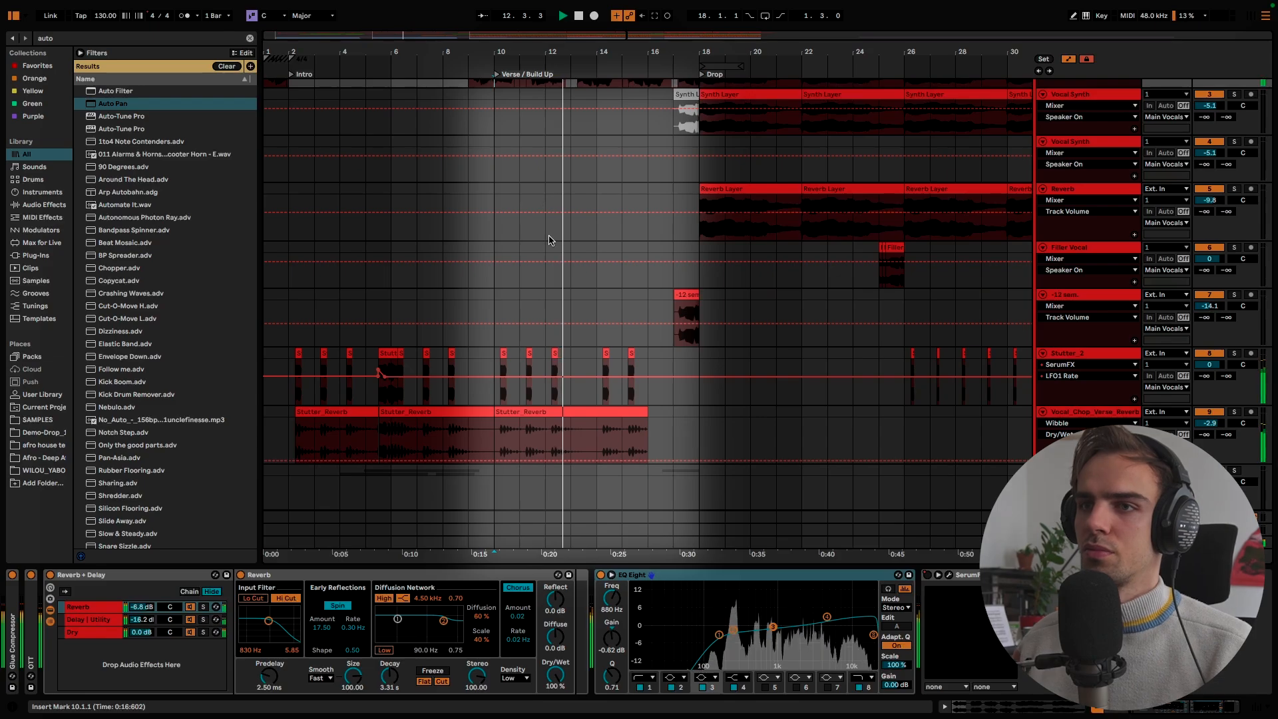
pyautogui.click(643, 389)
pyautogui.click(438, 612)
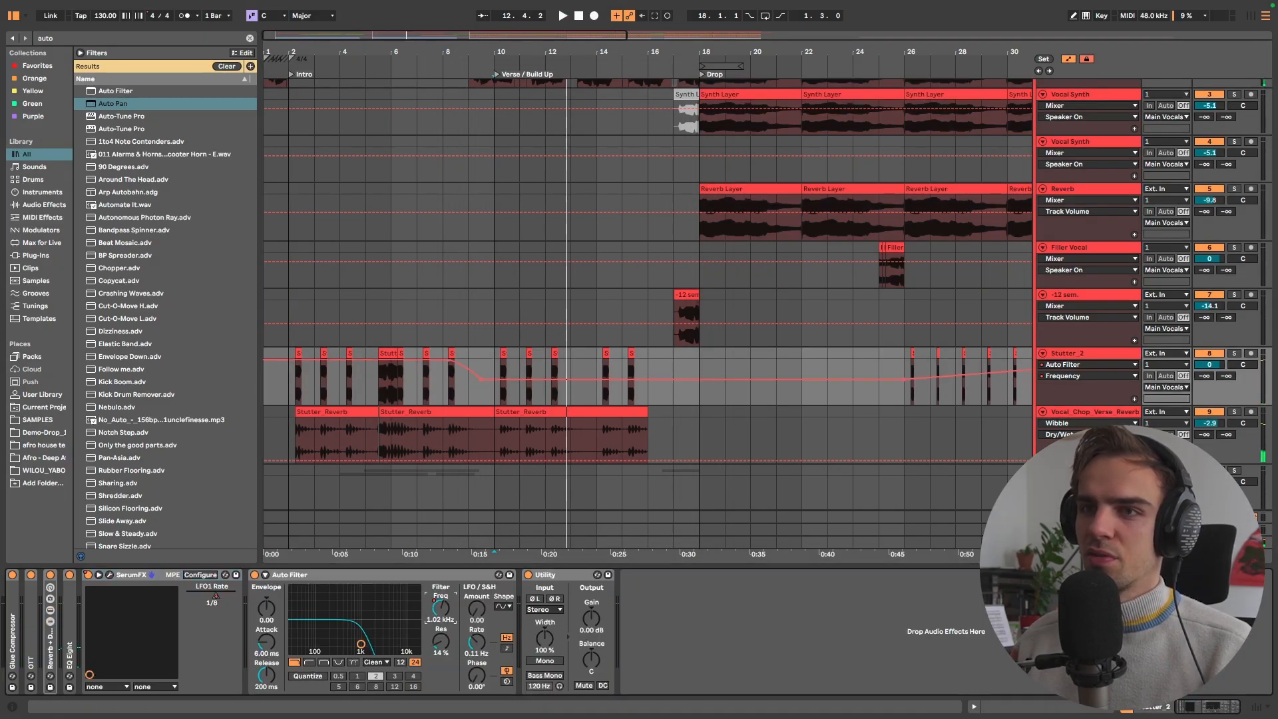
pyautogui.click(1090, 355)
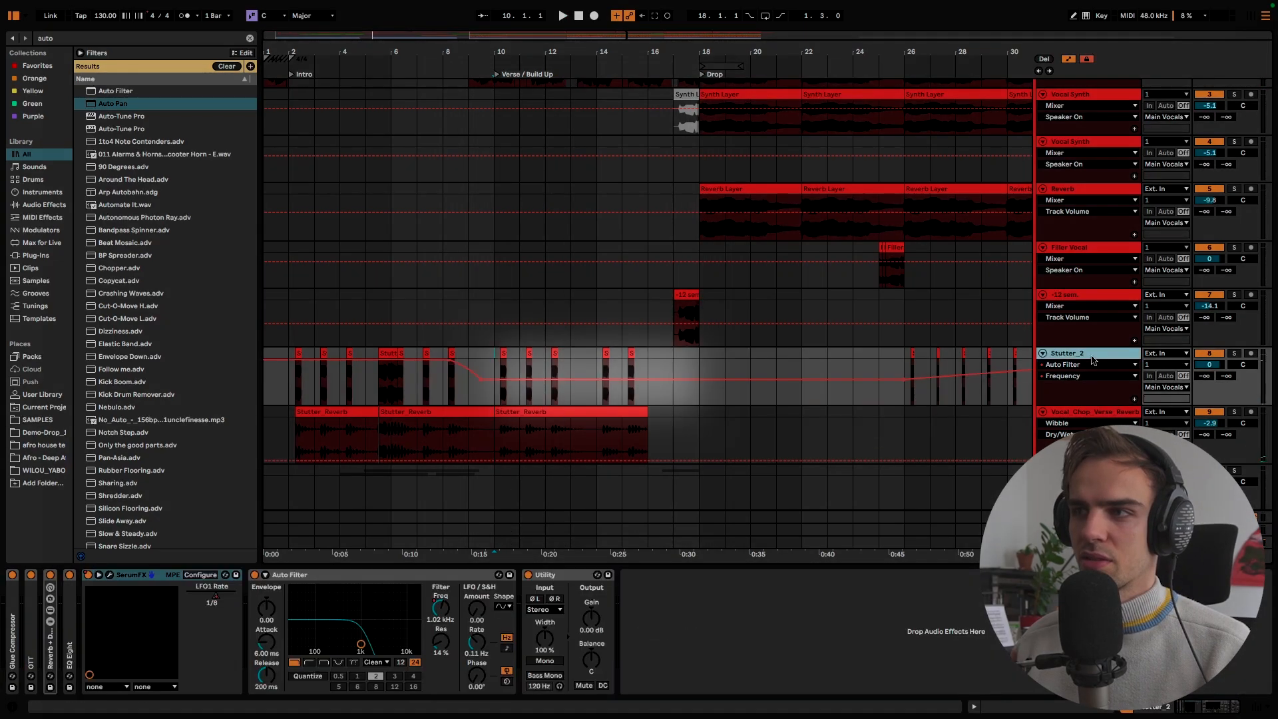
# Look through the vocal, FX and chord tracks, then unfold the Drums group and select the Hat_Loop clip from bar 14 to bar 16
pyautogui.scroll(5, 735, 376)
pyautogui.scroll(-5, 651, 366)
pyautogui.scroll(-15, 652, 368)
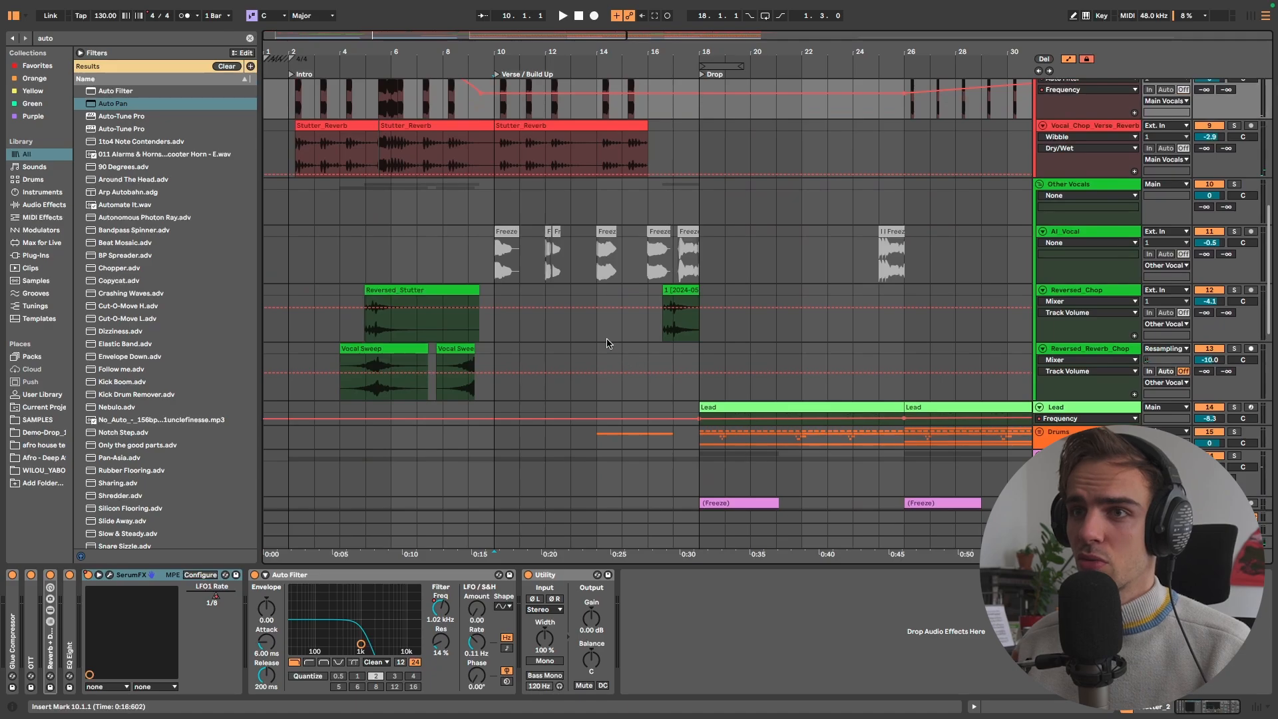
pyautogui.scroll(2, 619, 254)
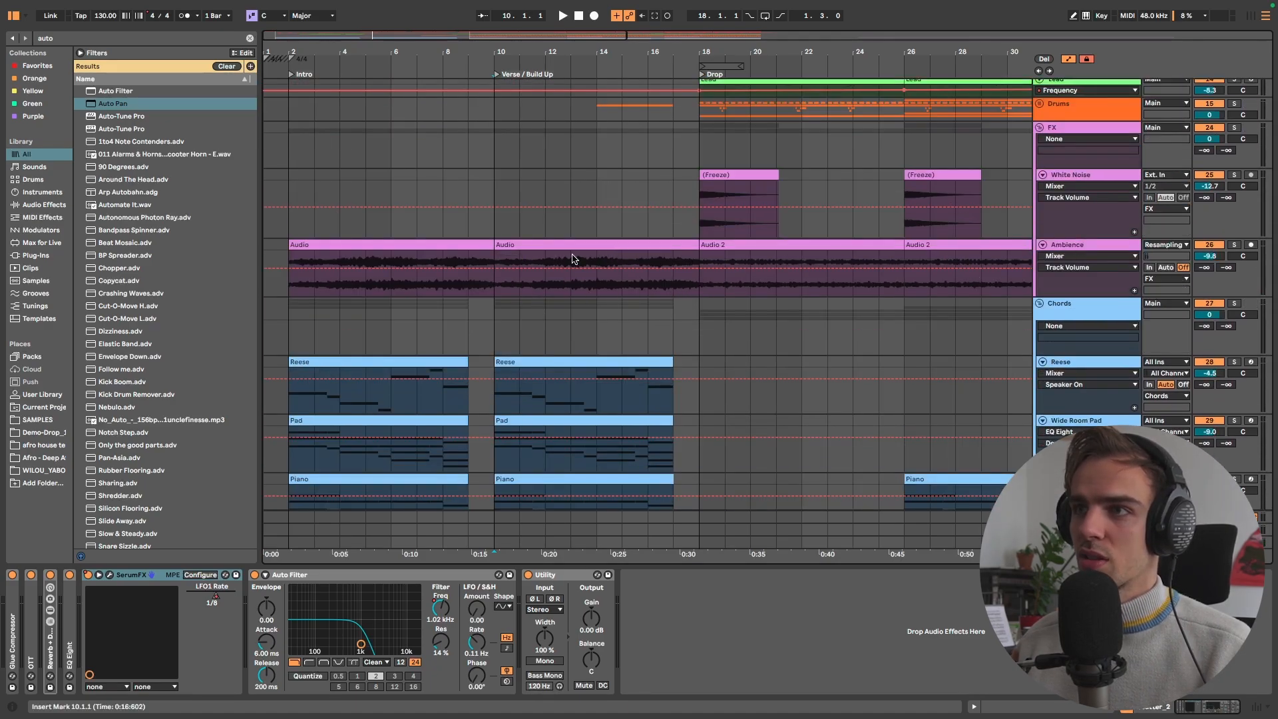
pyautogui.scroll(8, 677, 365)
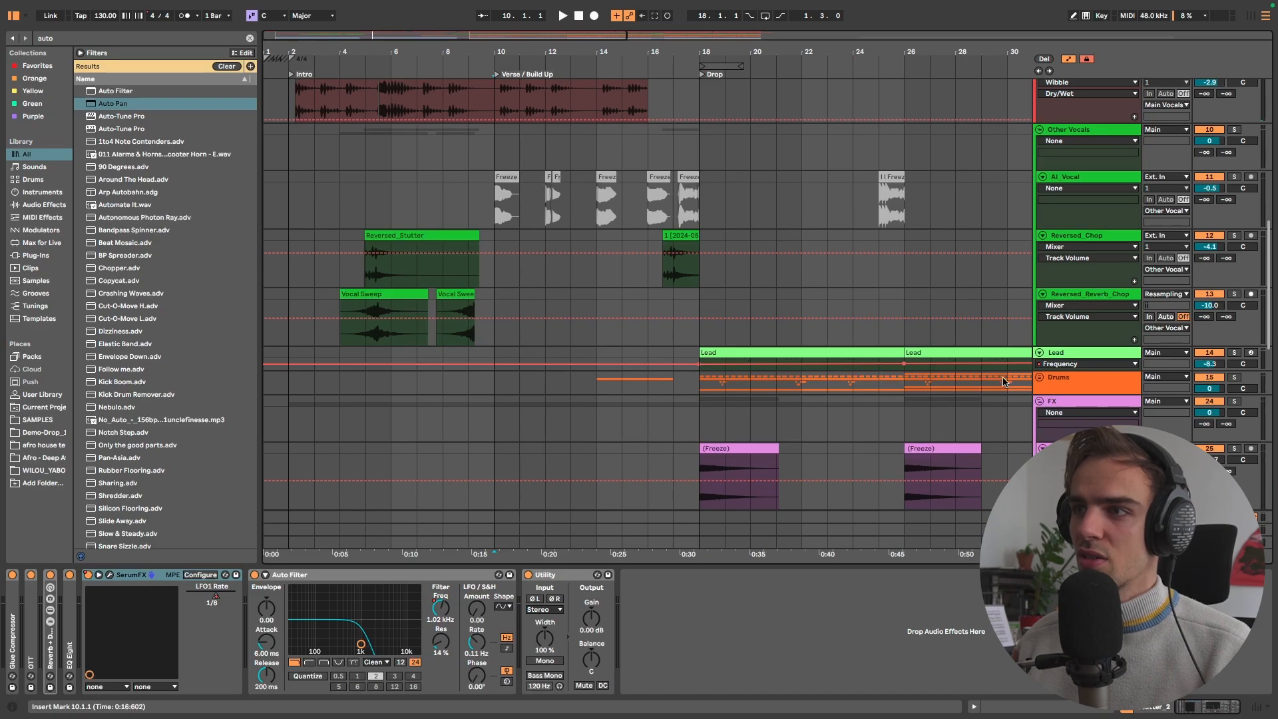
pyautogui.click(1046, 380)
pyautogui.click(1039, 376)
pyautogui.scroll(-5, 865, 386)
pyautogui.click(597, 402)
pyautogui.moveTo(596, 401); pyautogui.dragTo(706, 358)
pyautogui.click(604, 416)
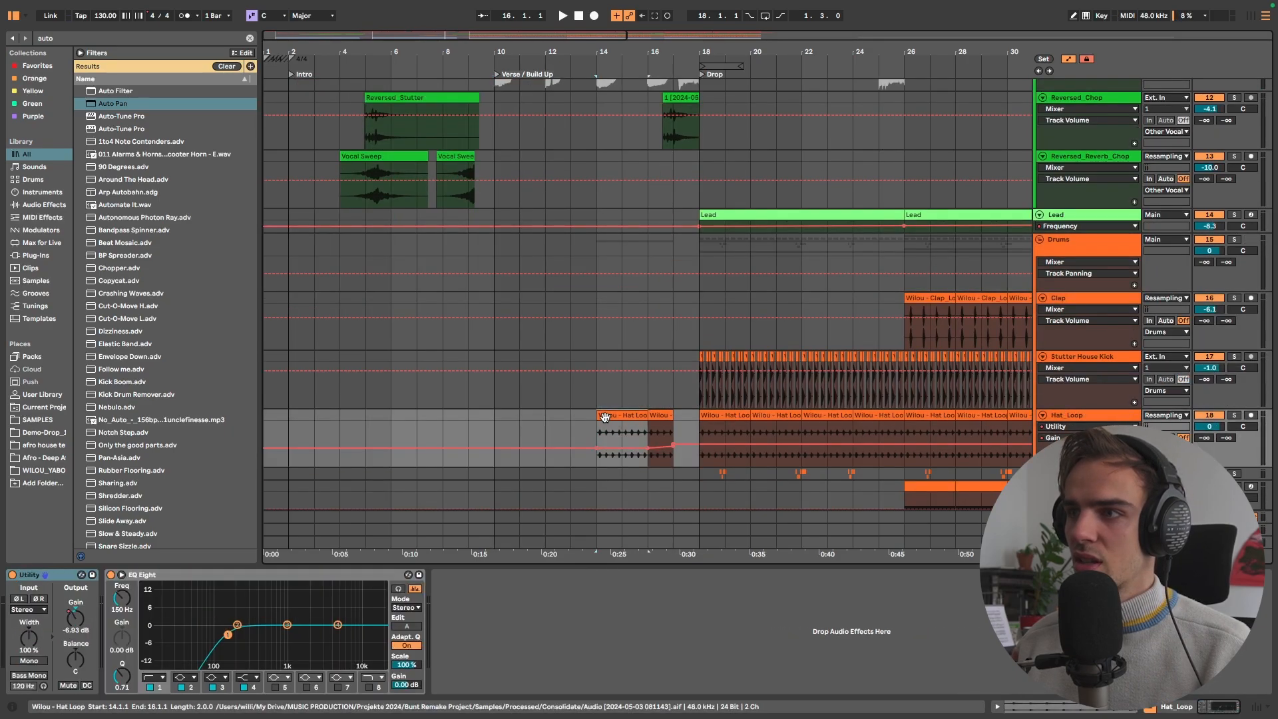
pyautogui.scroll(-1, 1063, 396)
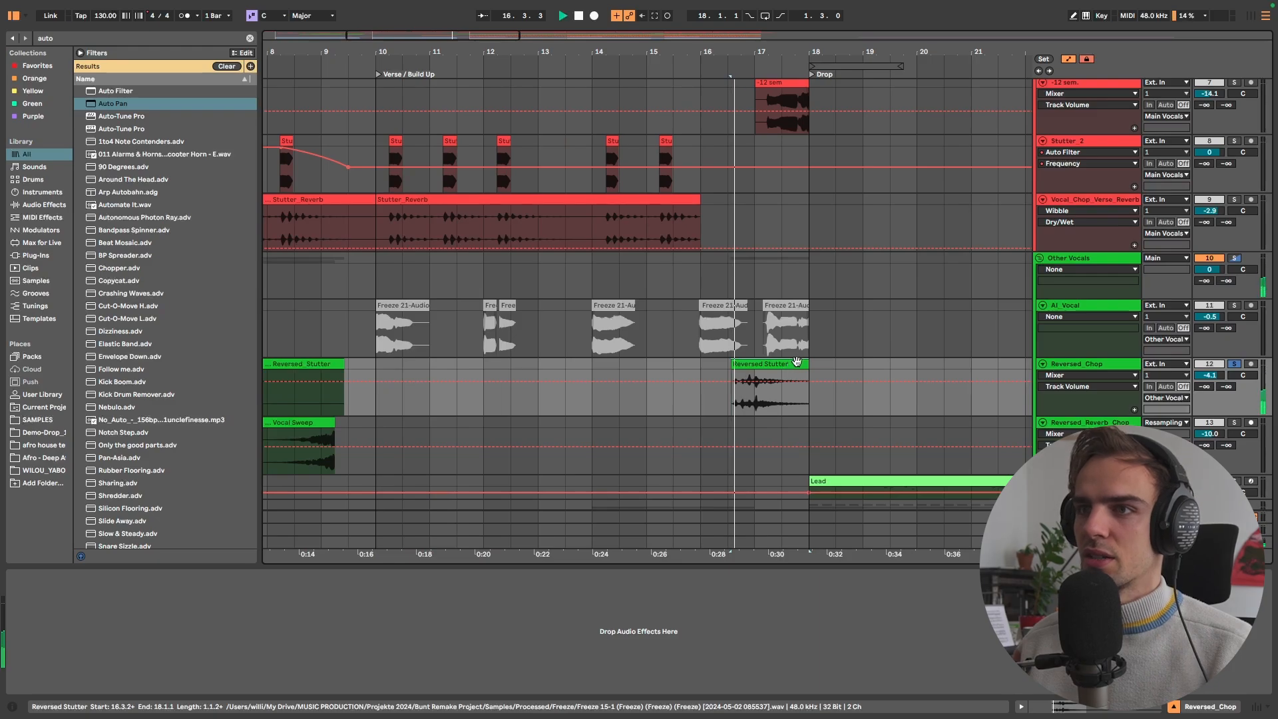
# Play the verse and build-up from 9.1.1 while looking through the AI_Vocal, Reversed_Chop and Hat_Loop tracks
pyautogui.click(370, 410)
pyautogui.press('space')
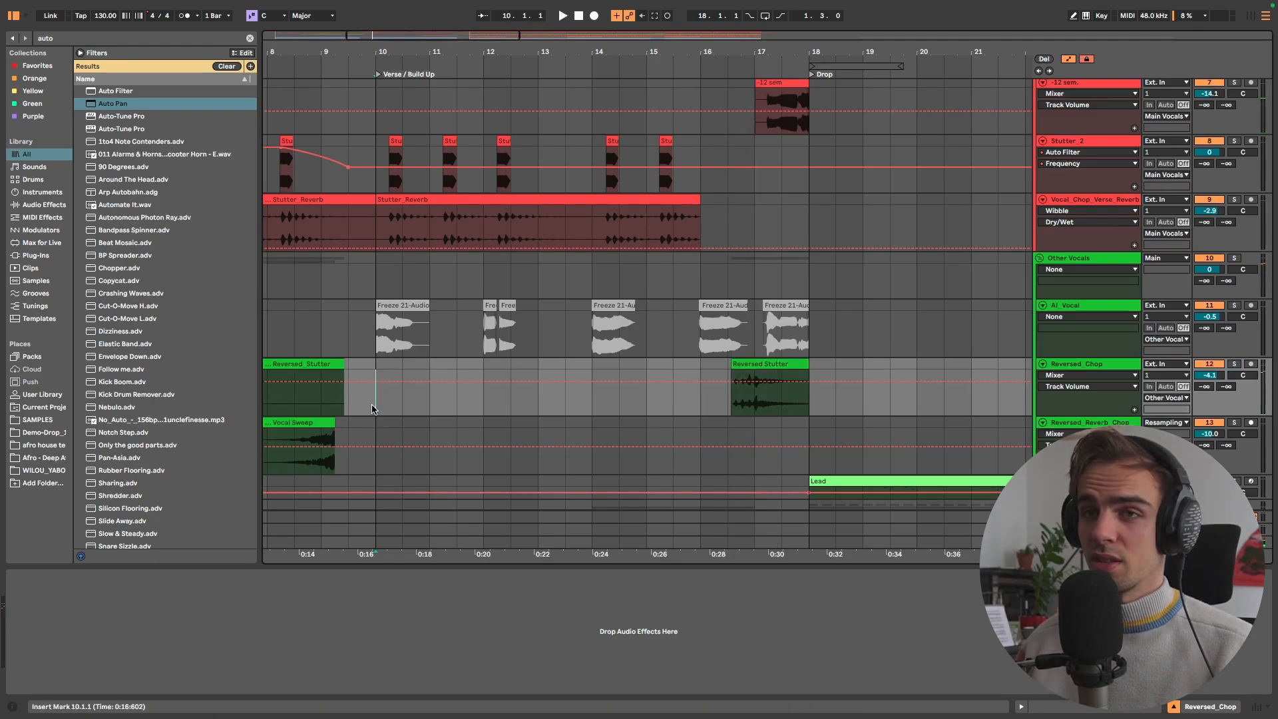
pyautogui.click(322, 326)
pyautogui.press('space')
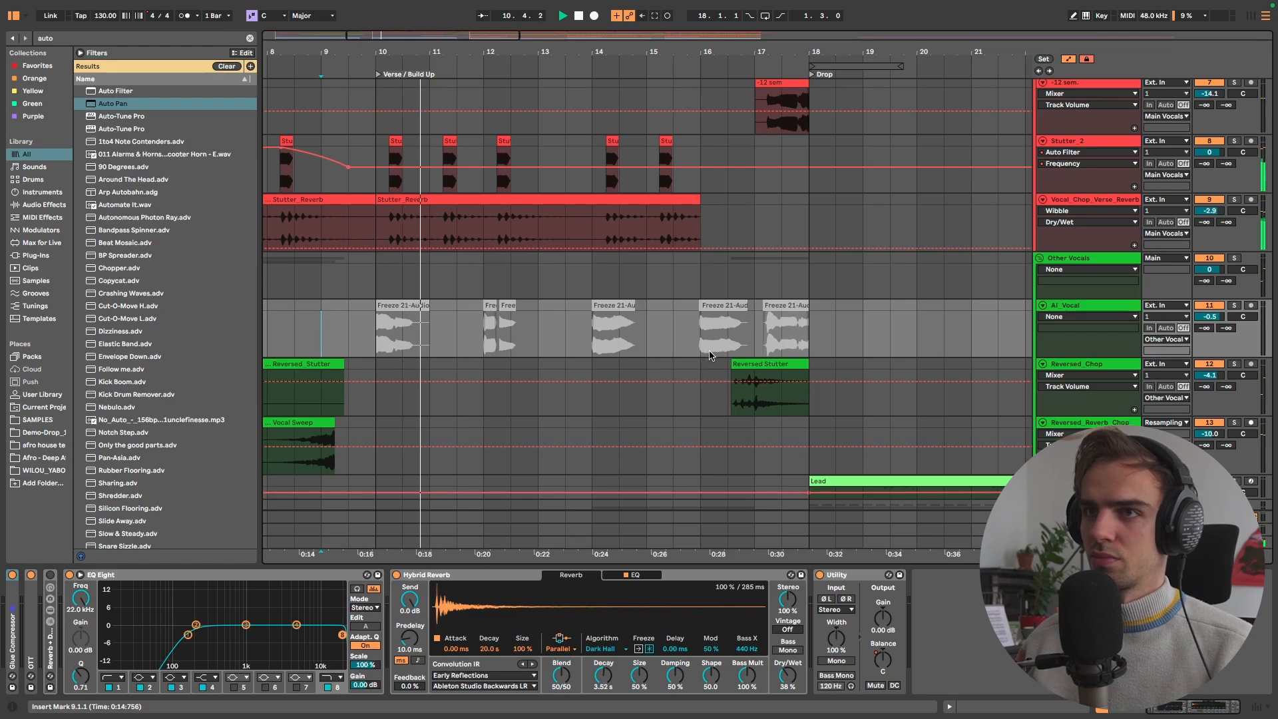
pyautogui.scroll(10, 710, 355)
pyautogui.scroll(-10, 710, 354)
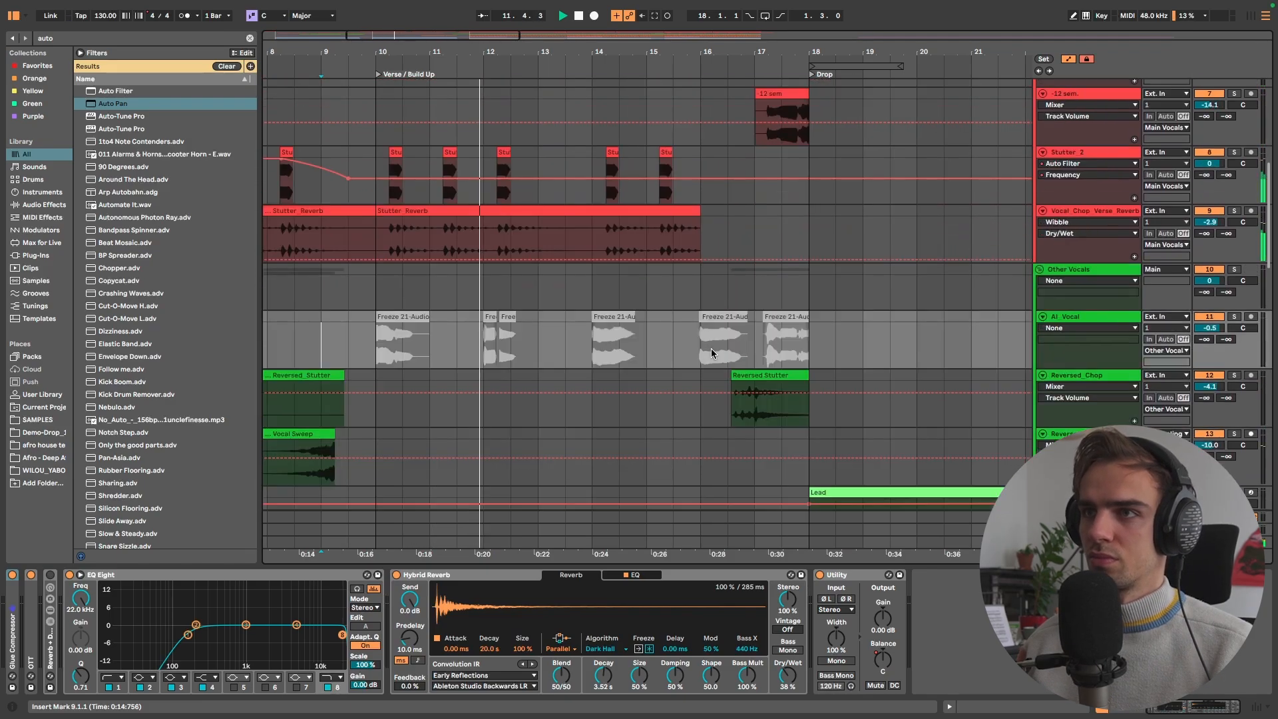
pyautogui.scroll(-10, 709, 354)
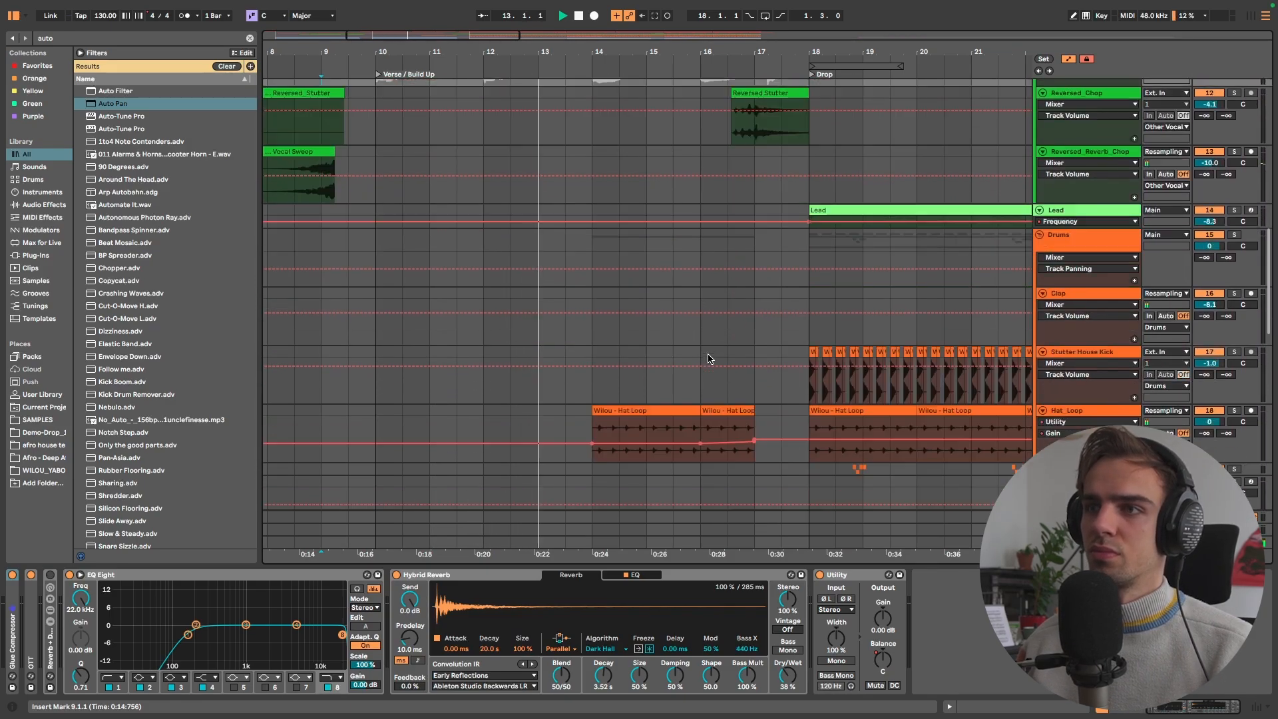
pyautogui.scroll(10, 709, 358)
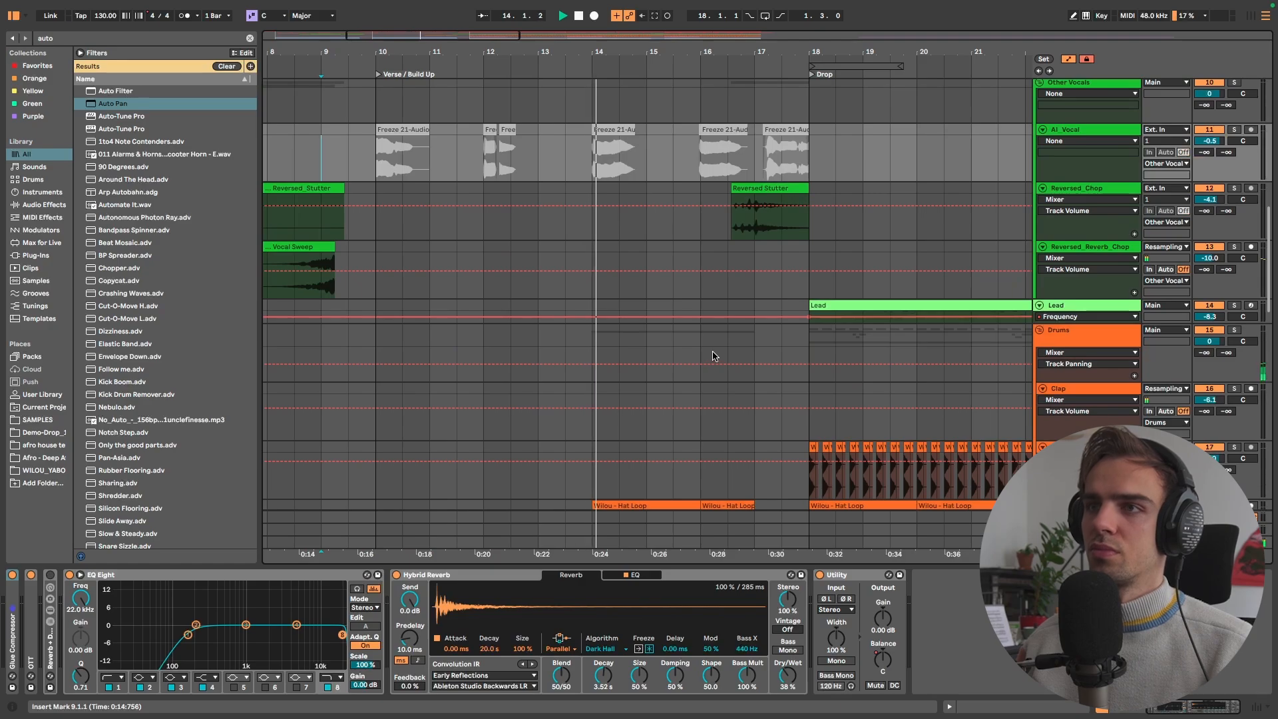
pyautogui.scroll(-2, 712, 356)
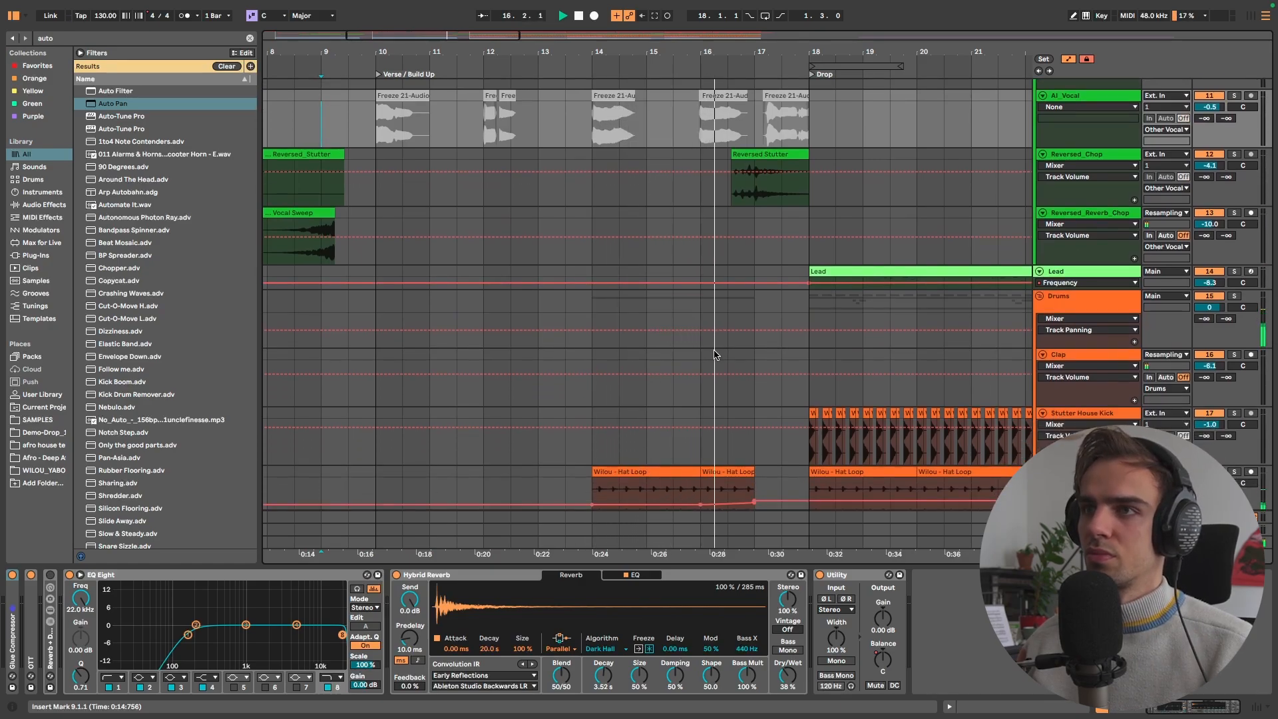
pyautogui.scroll(-1, 714, 356)
pyautogui.scroll(-15, 714, 357)
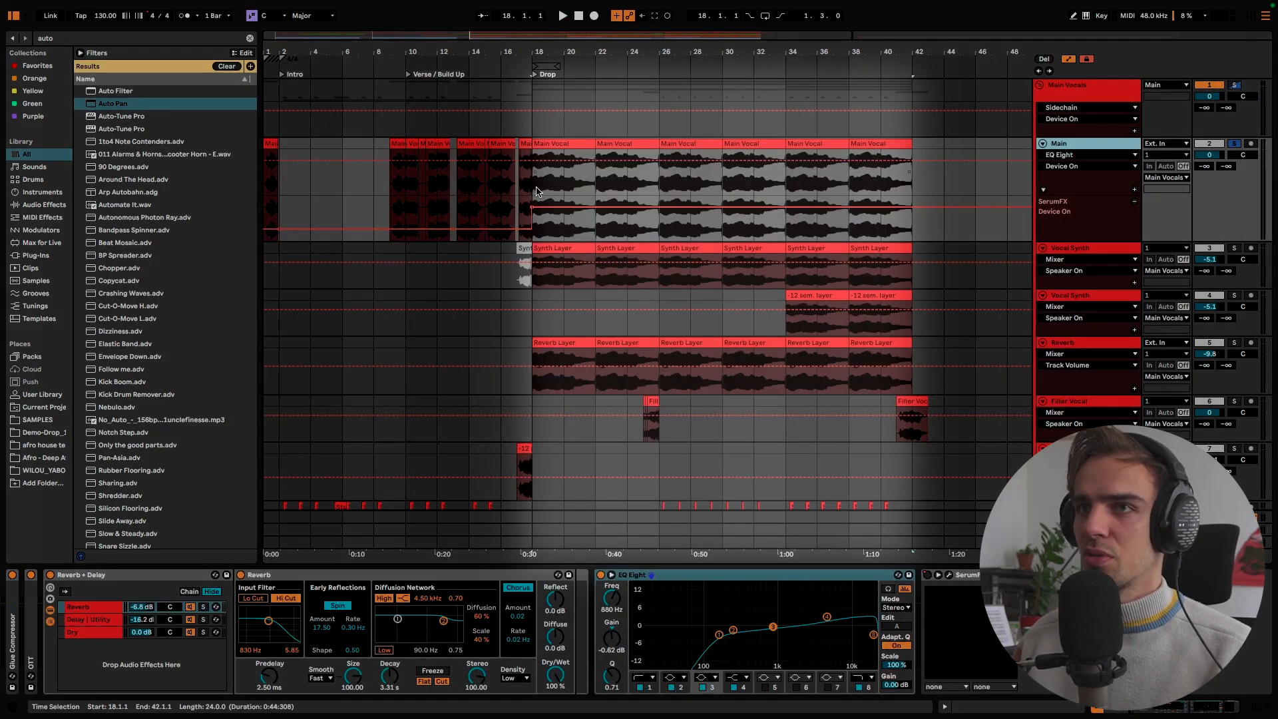
# Select the Main track's drop vocals from 18.1.1 to 42.1.1
pyautogui.moveTo(536, 192); pyautogui.dragTo(912, 145)
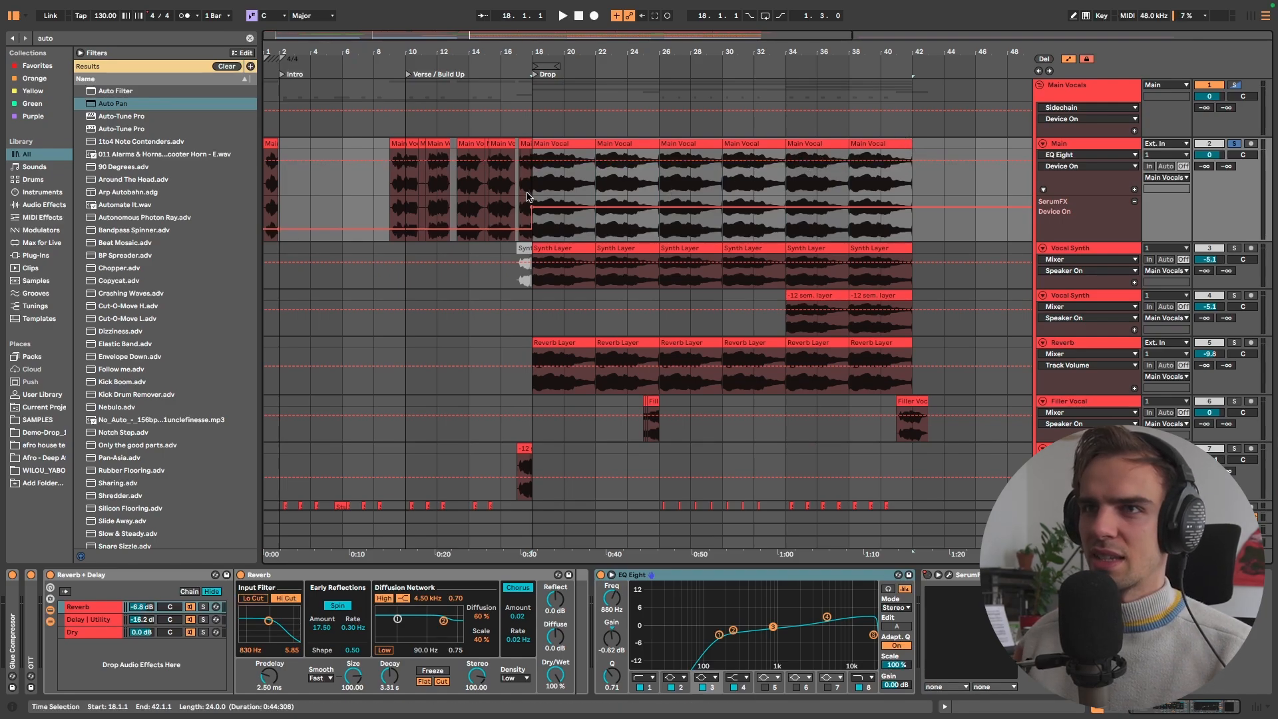
pyautogui.click(532, 146)
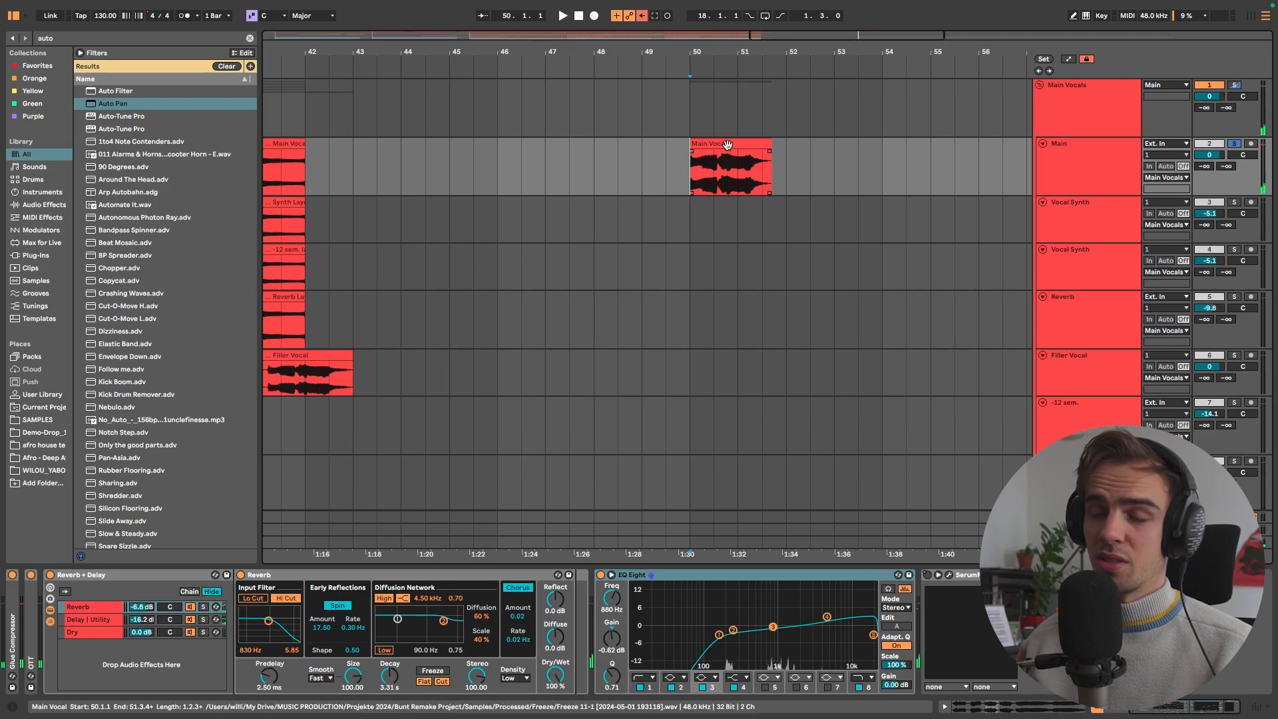
# Play the Main Vocal clip at 50.1.1 and extend its end to about 51.4.3
pyautogui.click(728, 143)
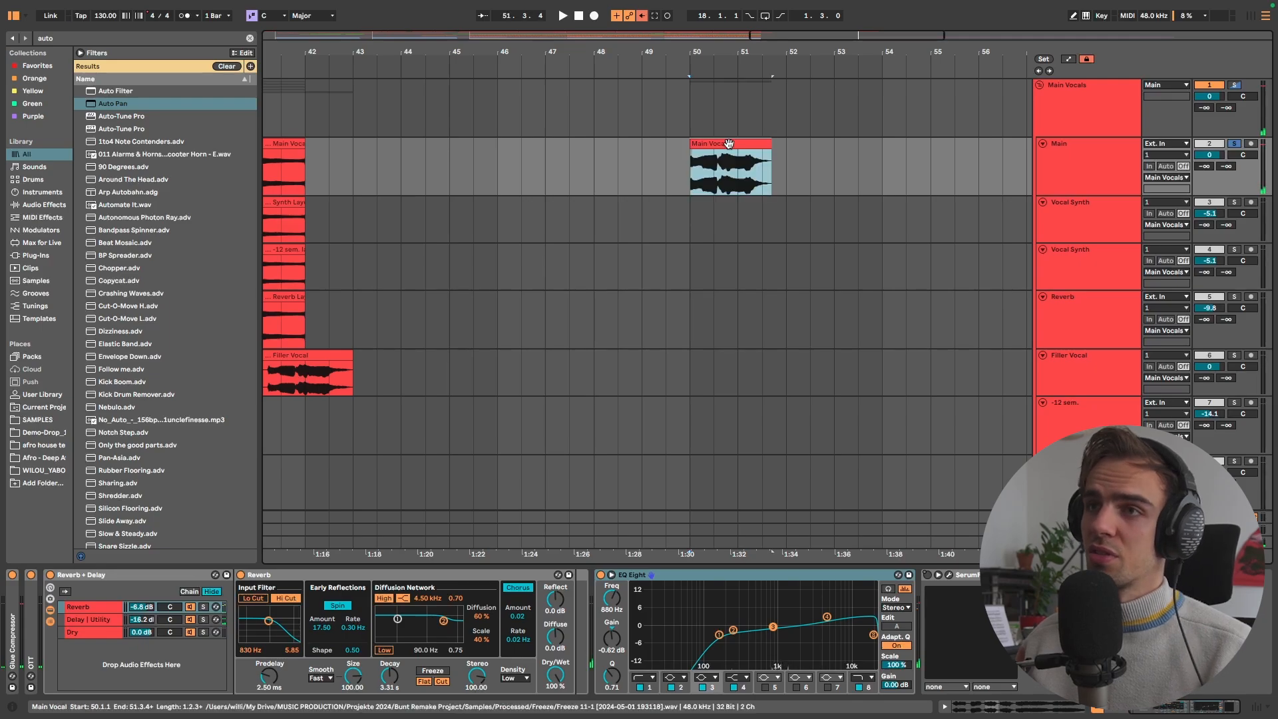
pyautogui.press('space')
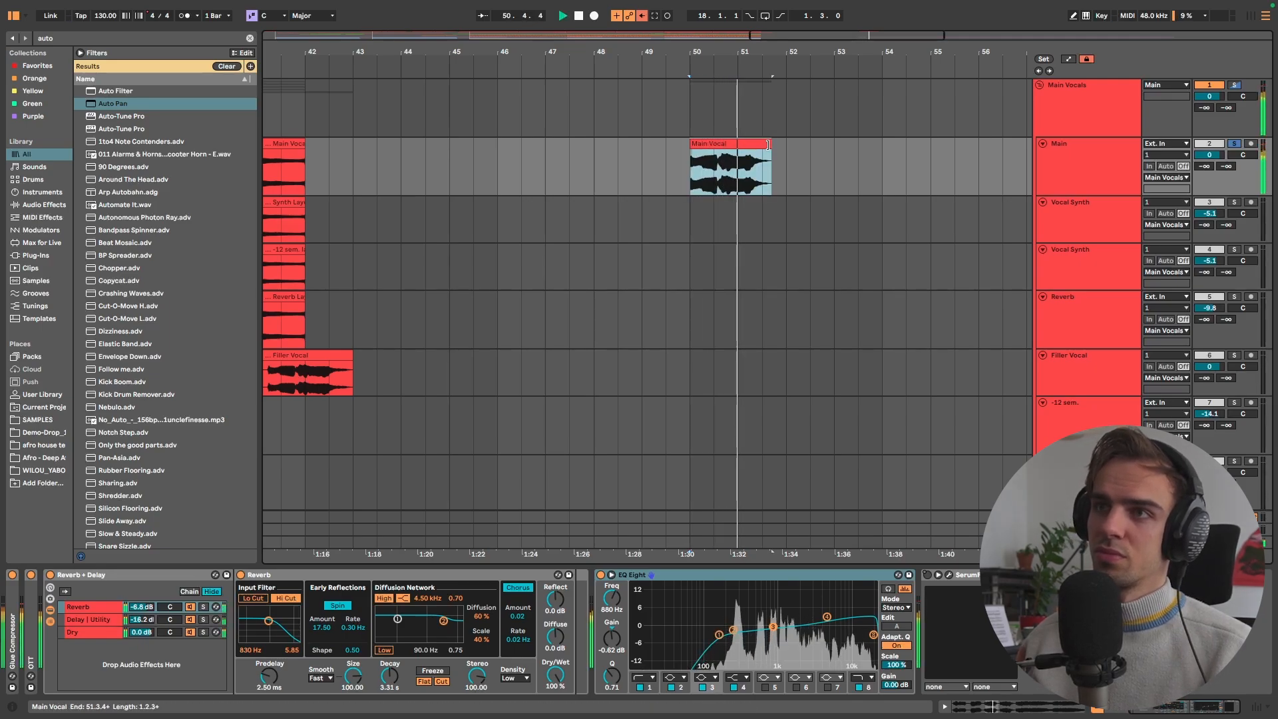
pyautogui.moveTo(768, 145); pyautogui.dragTo(777, 145)
pyautogui.press('space')
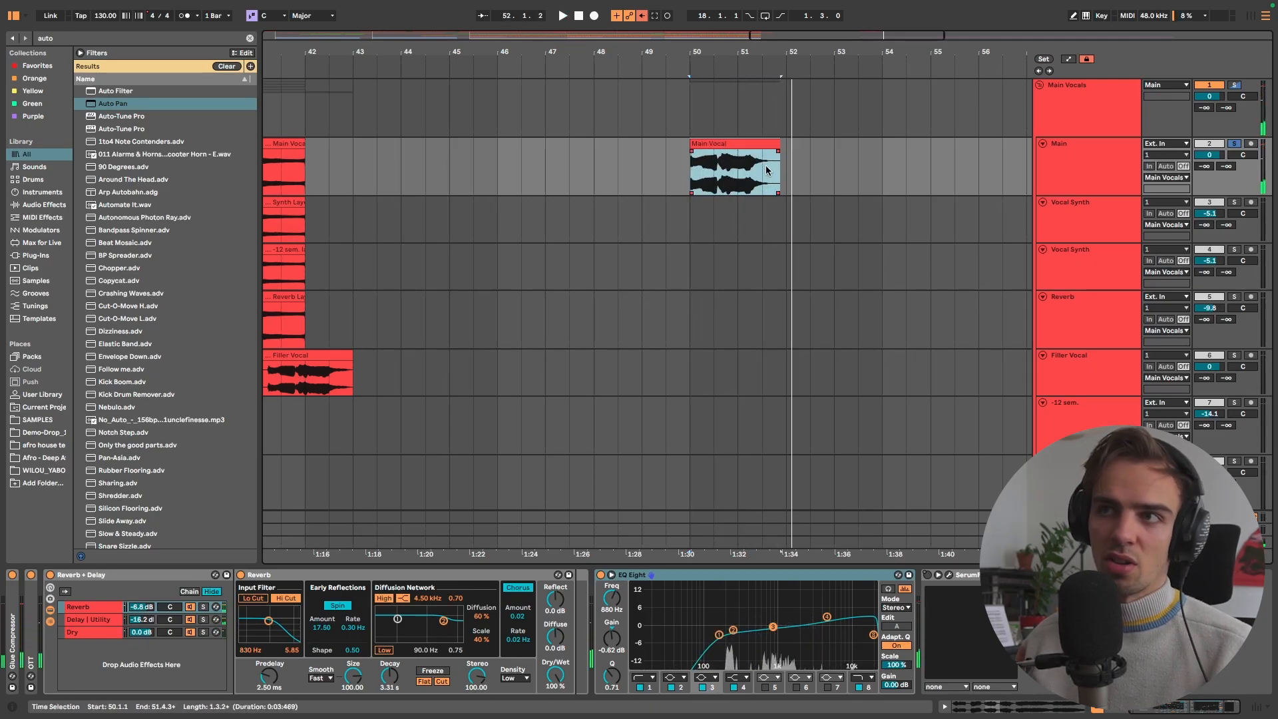
# Examine the Main Vocal clip at bar 50, then play the first drop vocal from 18.1.1 for comparison
pyautogui.scroll(5, 766, 170)
pyautogui.scroll(-8, 762, 171)
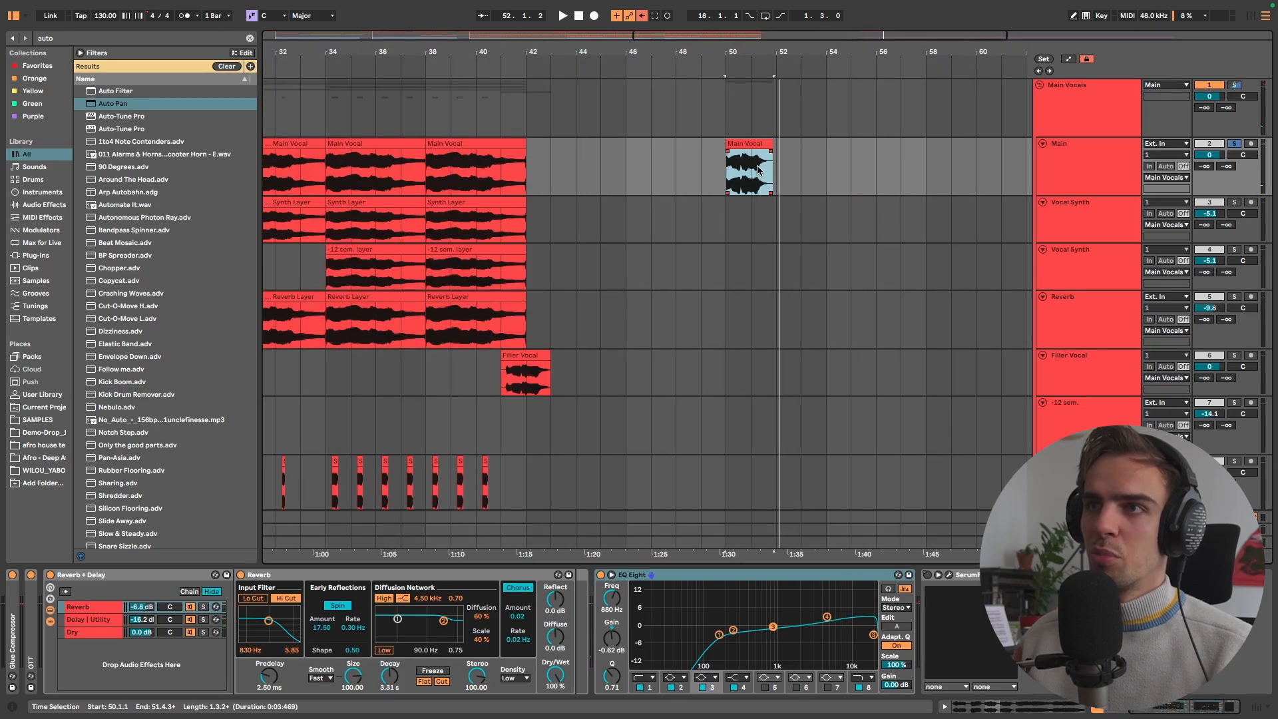
pyautogui.scroll(-2, 755, 171)
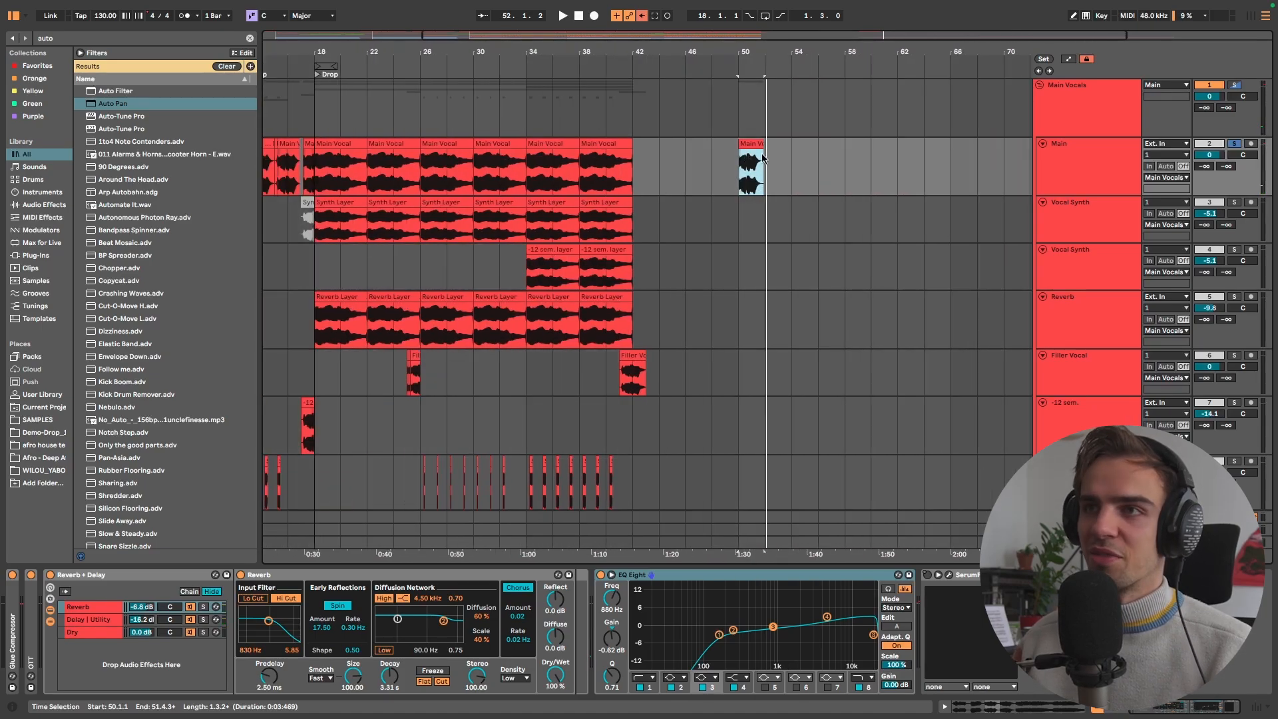
pyautogui.scroll(6, 748, 192)
pyautogui.scroll(6, 761, 156)
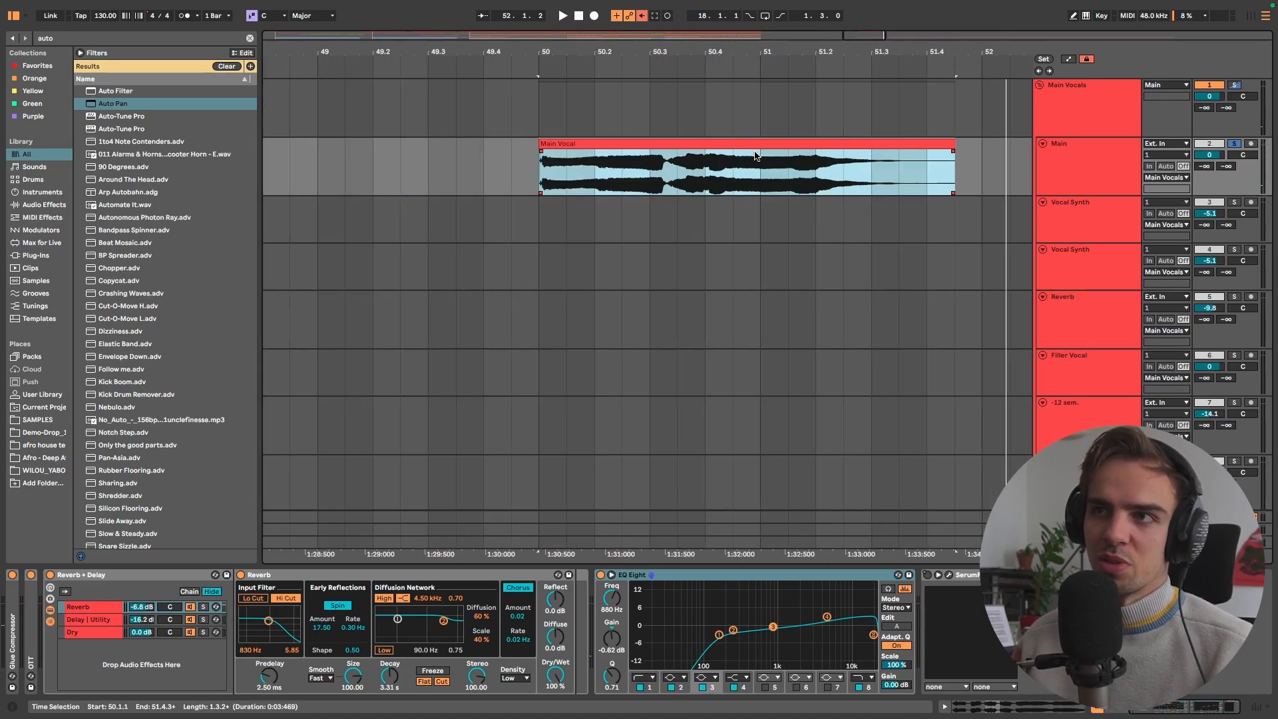
pyautogui.scroll(-10, 759, 147)
pyautogui.scroll(5, 754, 148)
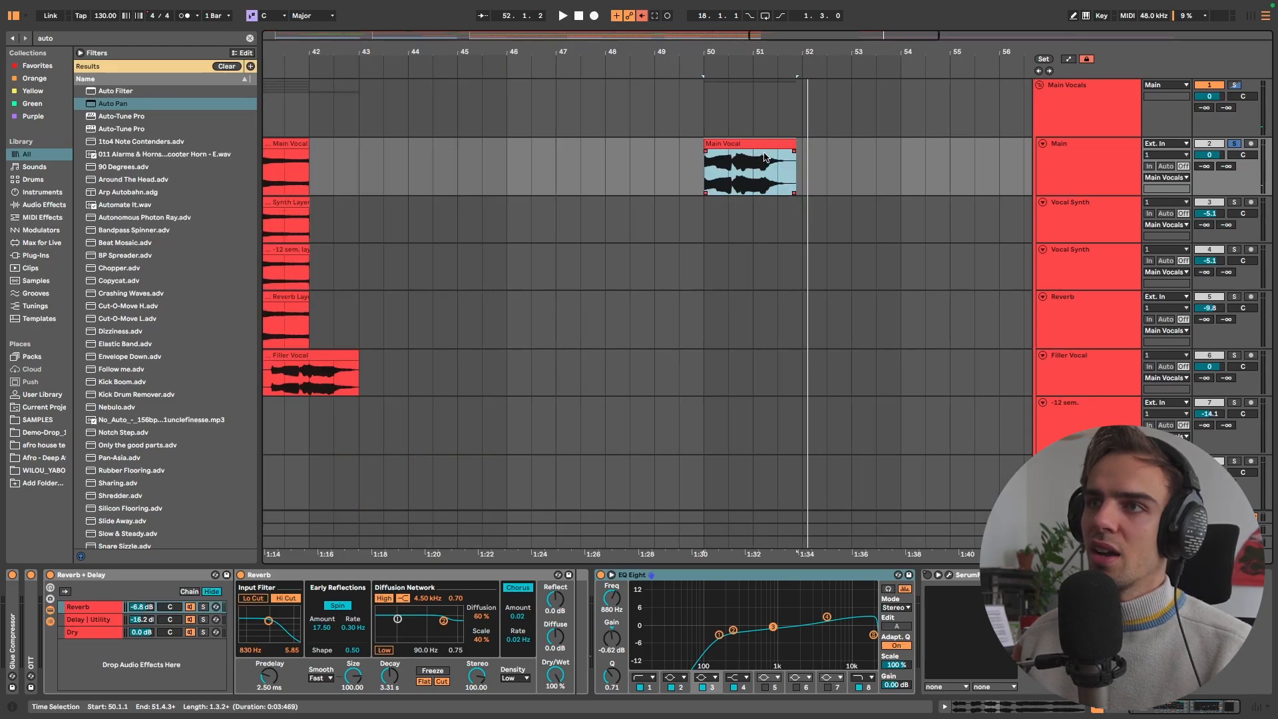
pyautogui.scroll(-5, 753, 148)
pyautogui.hscroll(-5, 753, 148)
pyautogui.click(567, 142)
pyautogui.press('space')
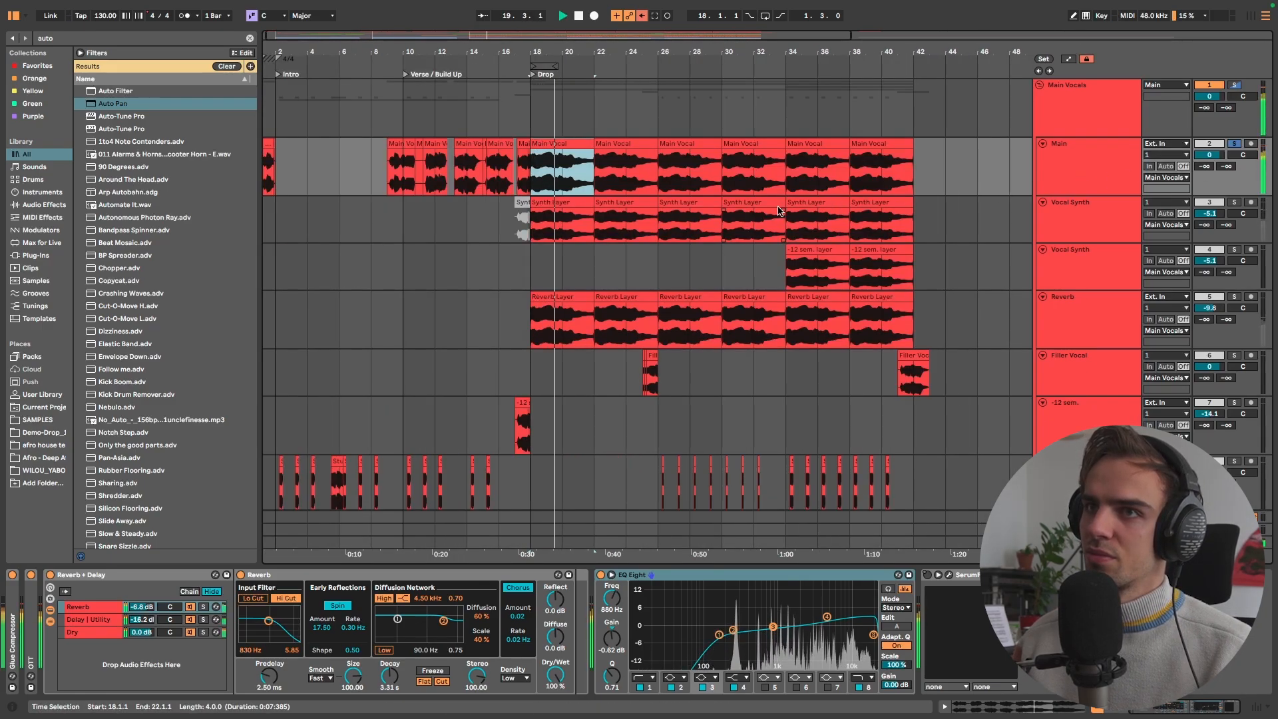
pyautogui.press('space')
# Split the Main Vocal clip at bar 50 into two parts at about bar 51
pyautogui.hscroll(5, 831, 180)
pyautogui.click(837, 169)
pyautogui.scroll(4, 834, 169)
pyautogui.click(832, 168)
pyautogui.press('super+e')
# Stretch the second part of the split vocal clip to about 57.4.1 and change its warp mode from Beats
pyautogui.moveTo(861, 153); pyautogui.dragTo(1028, 156)
pyautogui.scroll(-5, 799, 185)
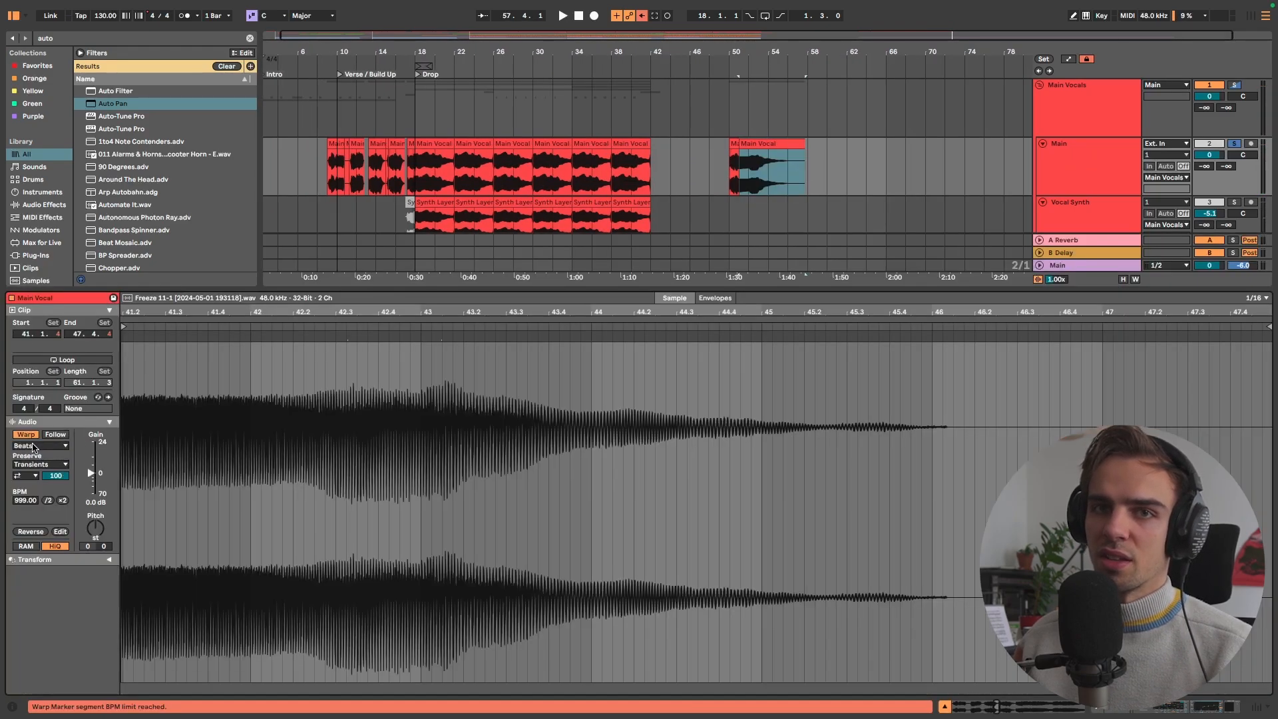
pyautogui.click(35, 446)
pyautogui.click(35, 505)
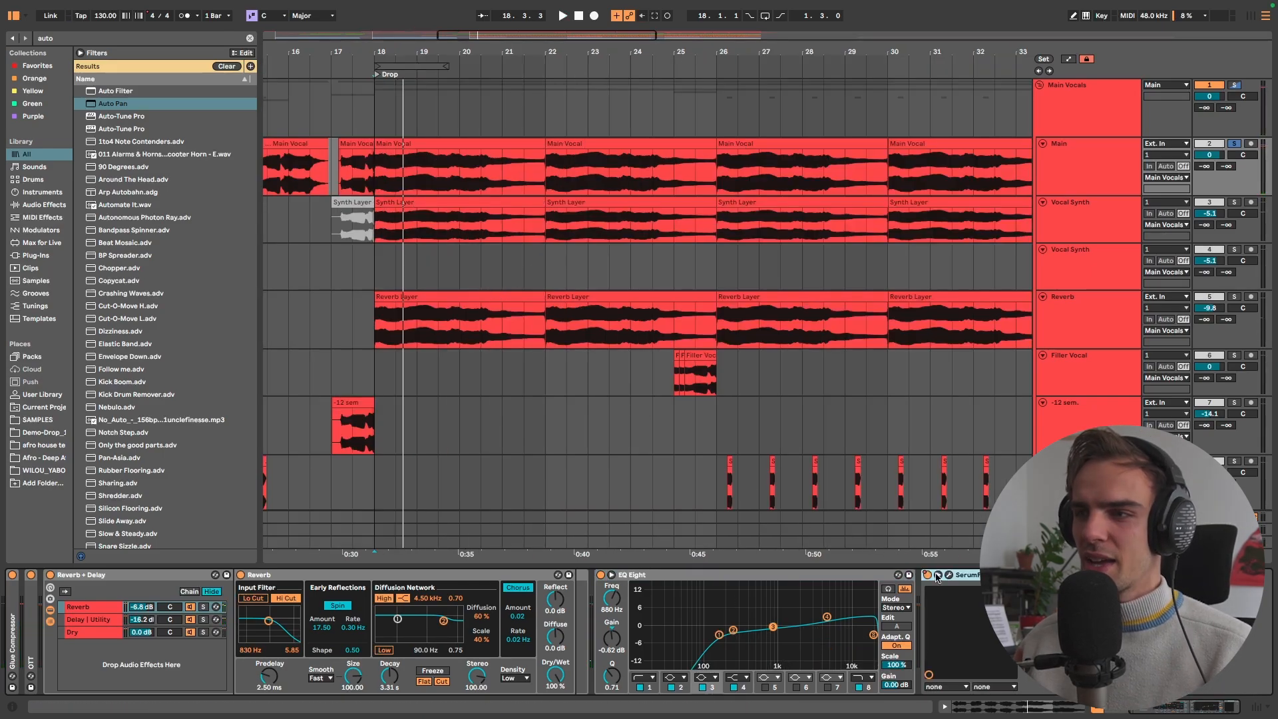
# Look over the drop's vocal layers and play the soloed Main track from 18.1.1
pyautogui.press('space')
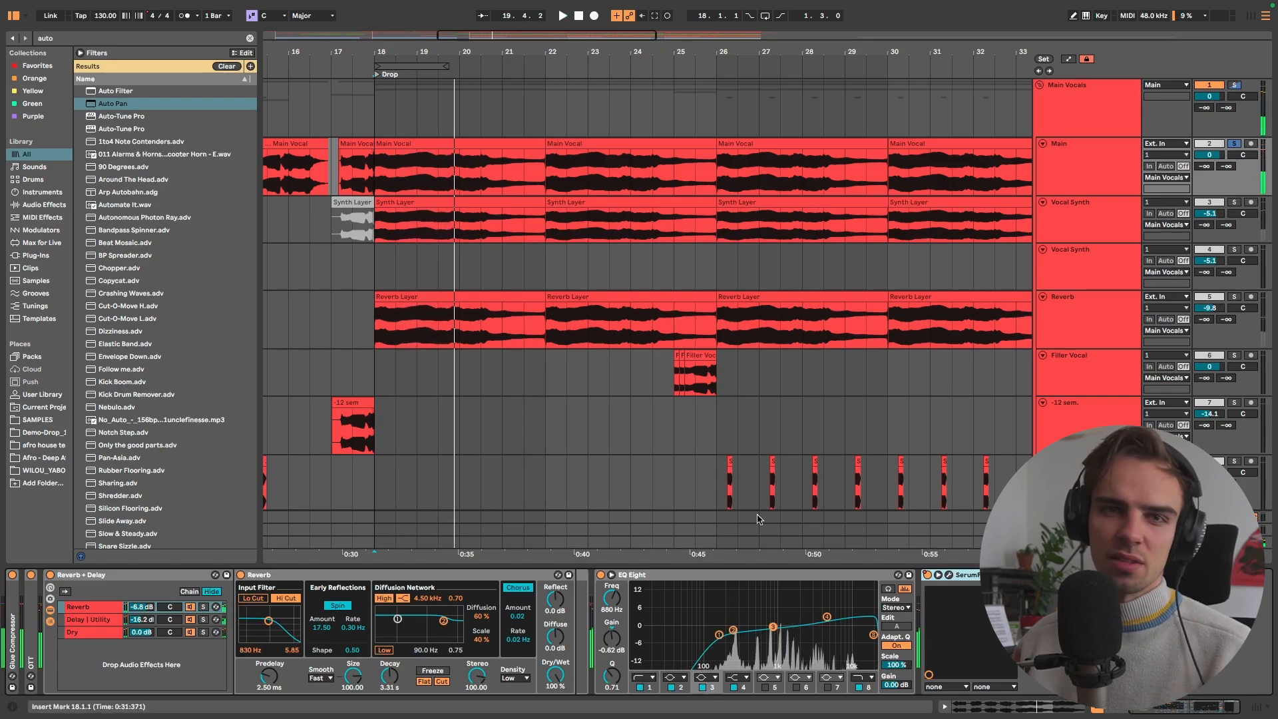
pyautogui.scroll(4, 631, 266)
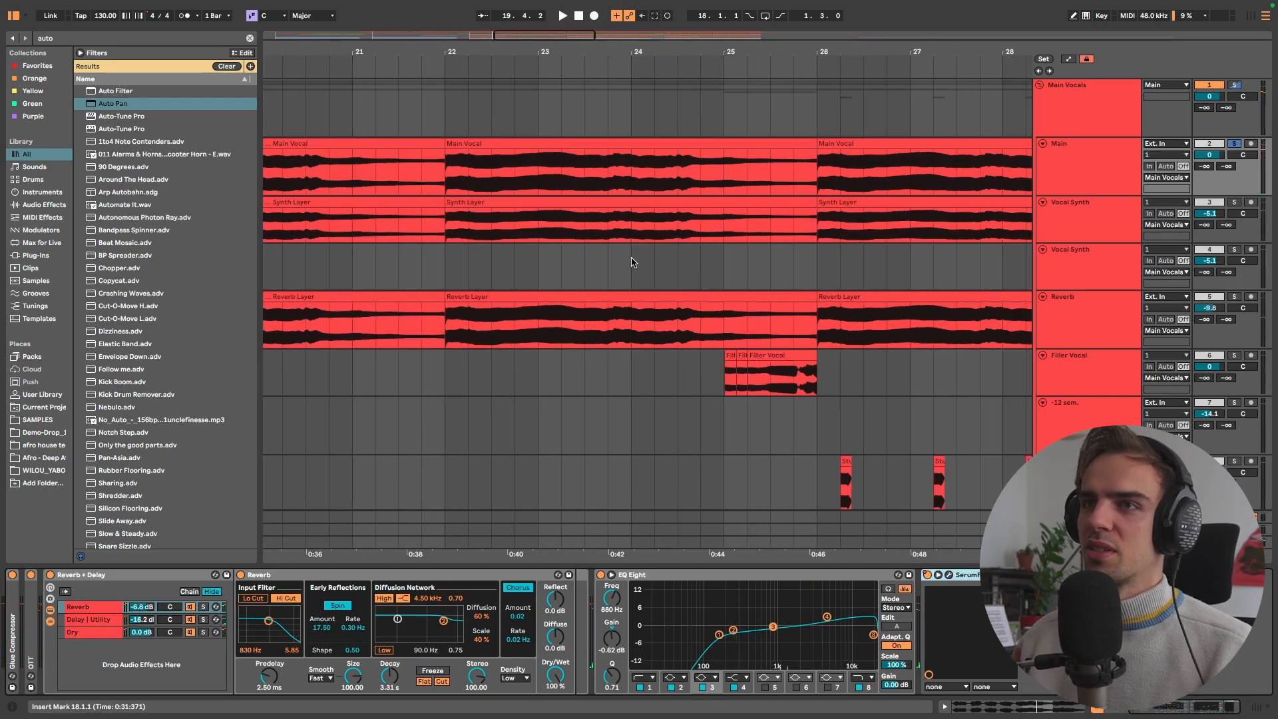
pyautogui.scroll(-10, 631, 263)
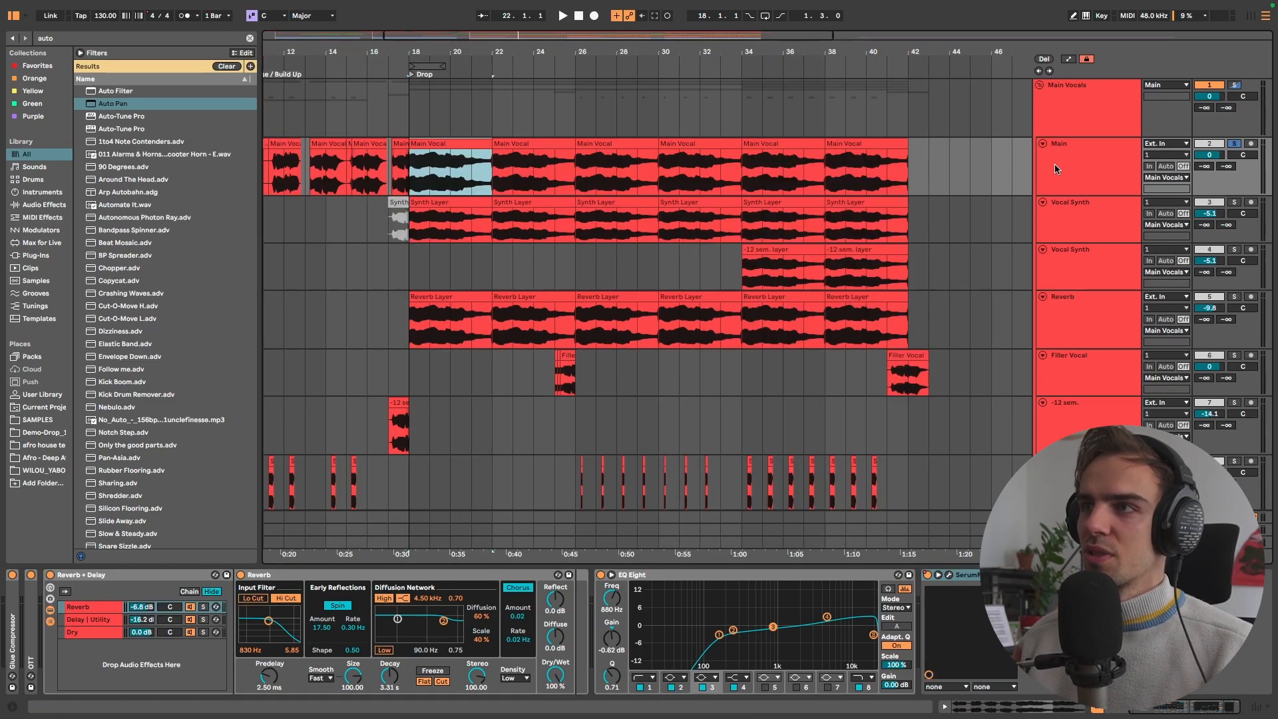
pyautogui.click(1055, 168)
pyautogui.press('space')
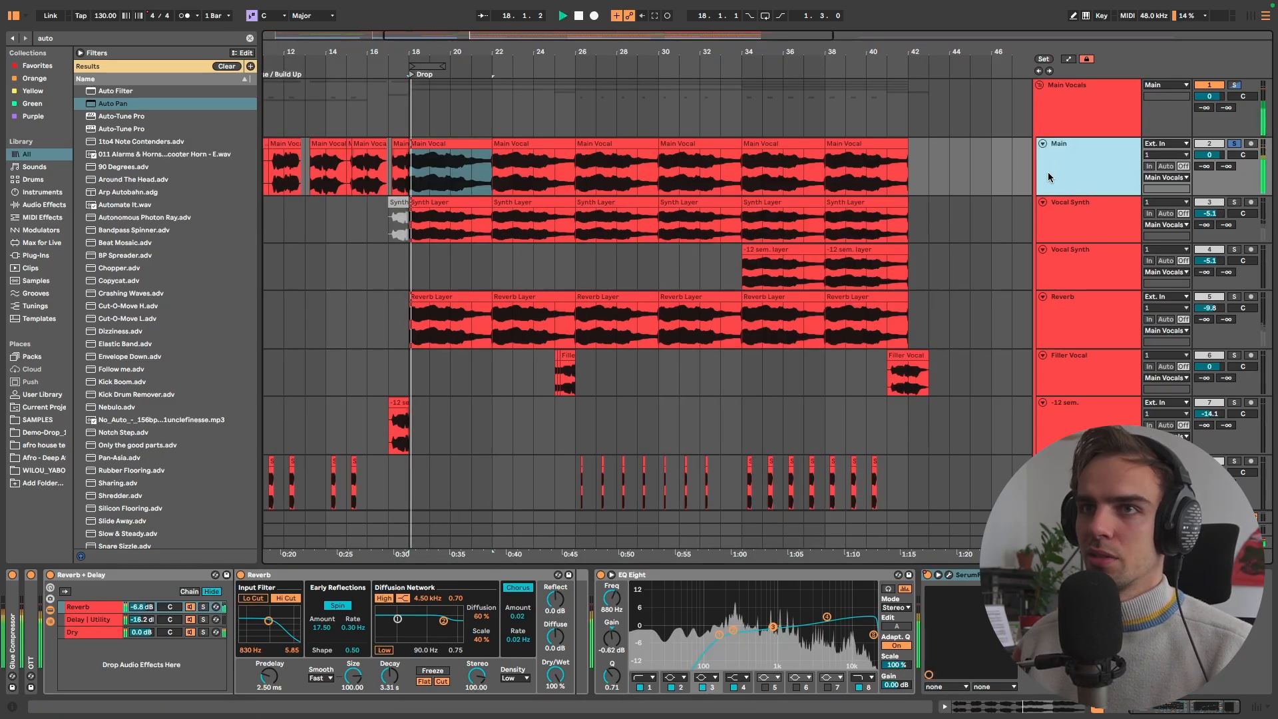
# Stop playback and solo the first Vocal Synth track
pyautogui.click(1089, 223)
pyautogui.press('space')
pyautogui.click(1231, 202)
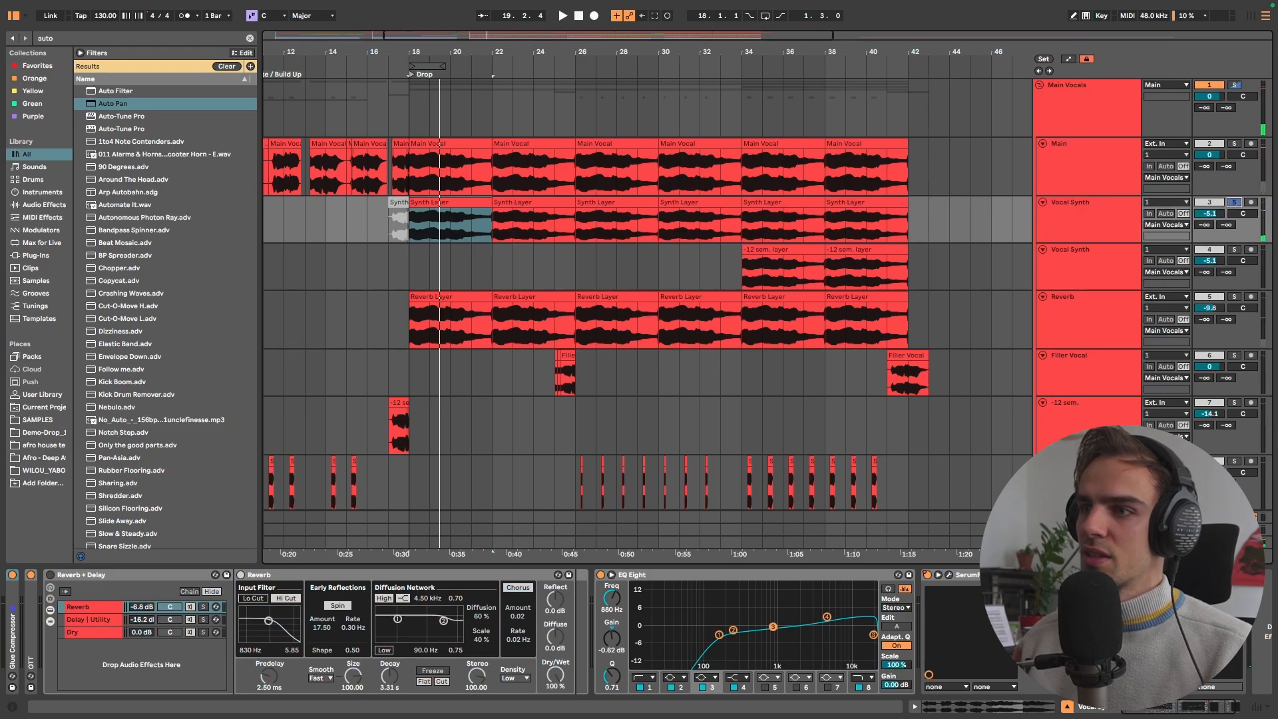
# Play the synth layer from 18.1.1 with its VocalSynth 2 plug-in window open, and display the plug-in's presets
pyautogui.click(1173, 574)
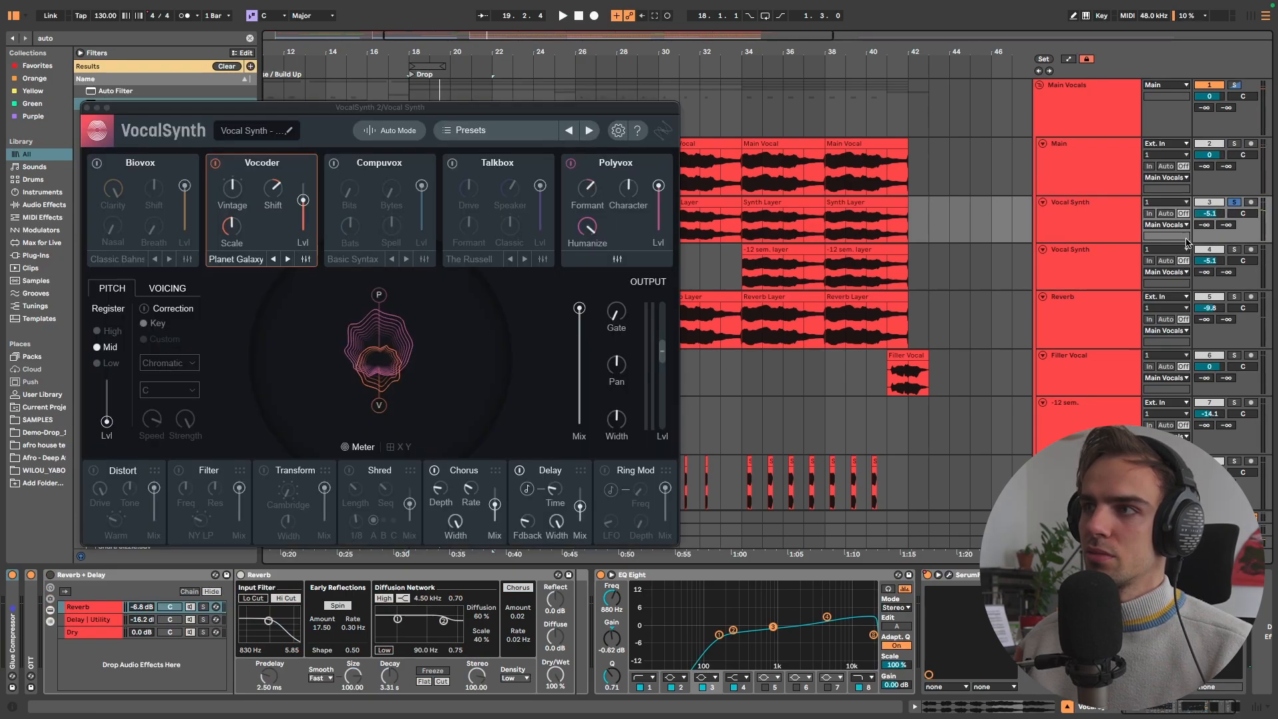
pyautogui.press('space')
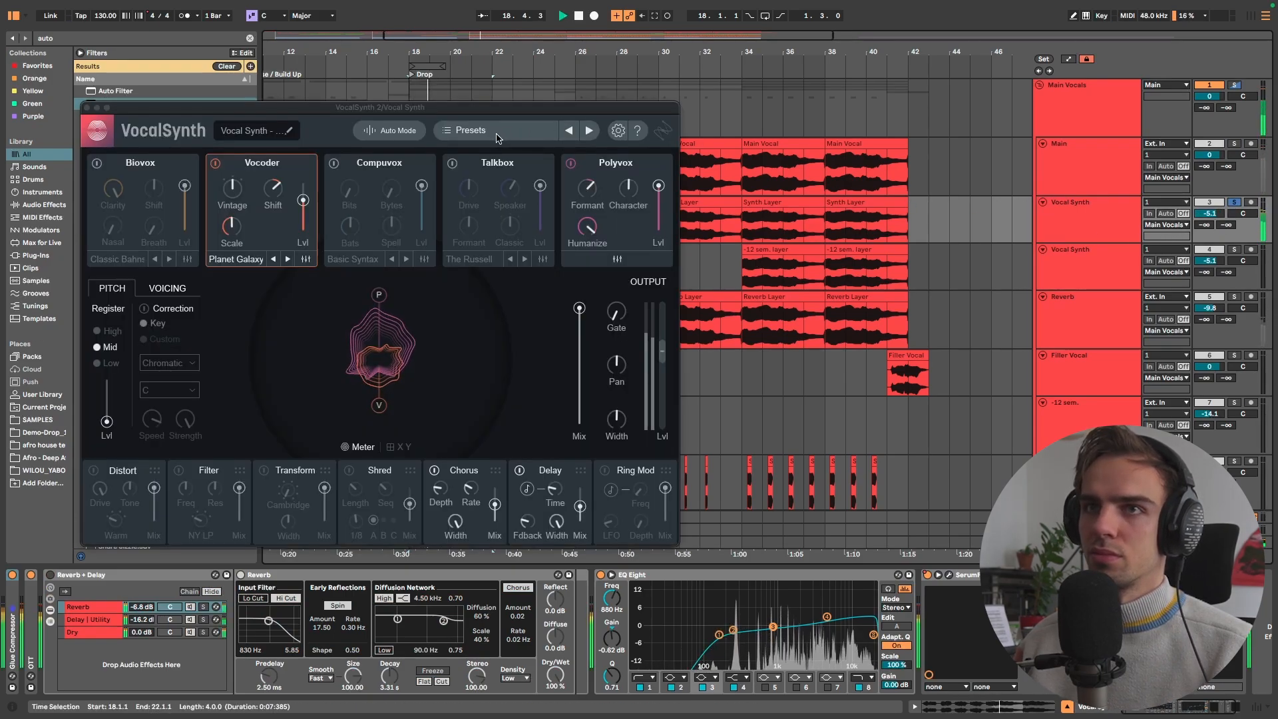
pyautogui.click(452, 132)
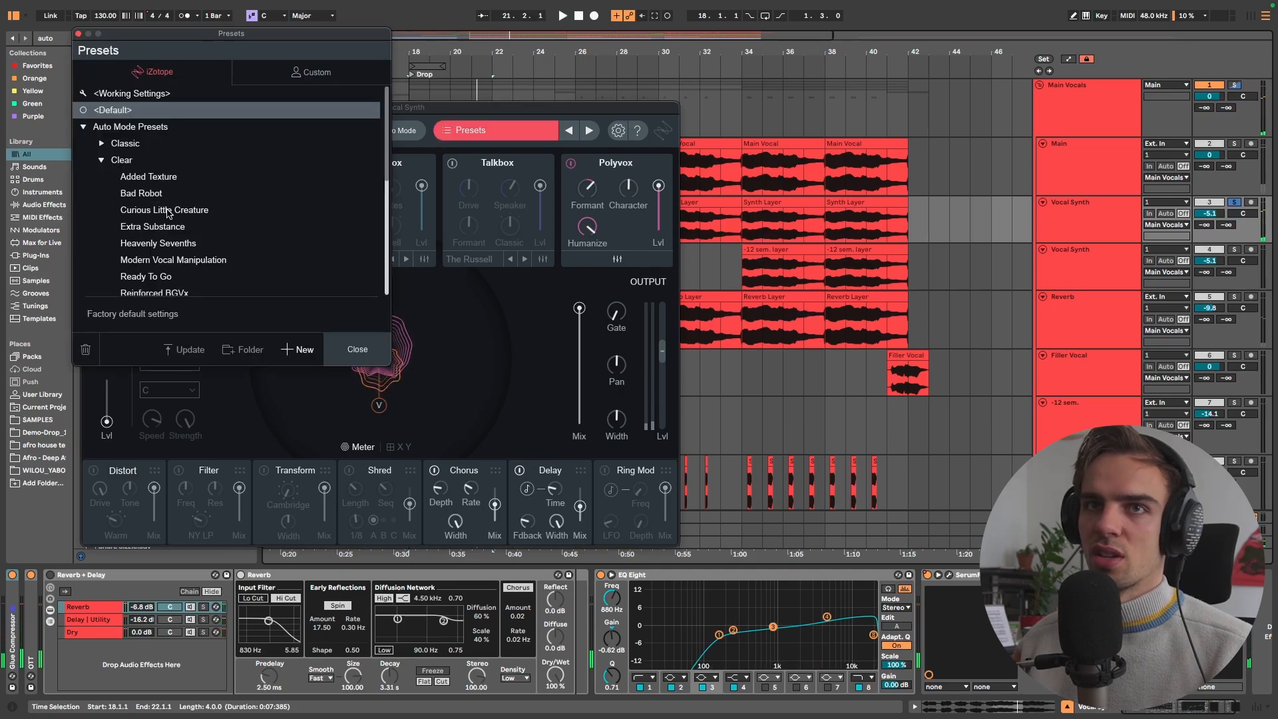
# Look through the Clear presets of VocalSynth 2 and close the preset browser
pyautogui.scroll(-5, 176, 218)
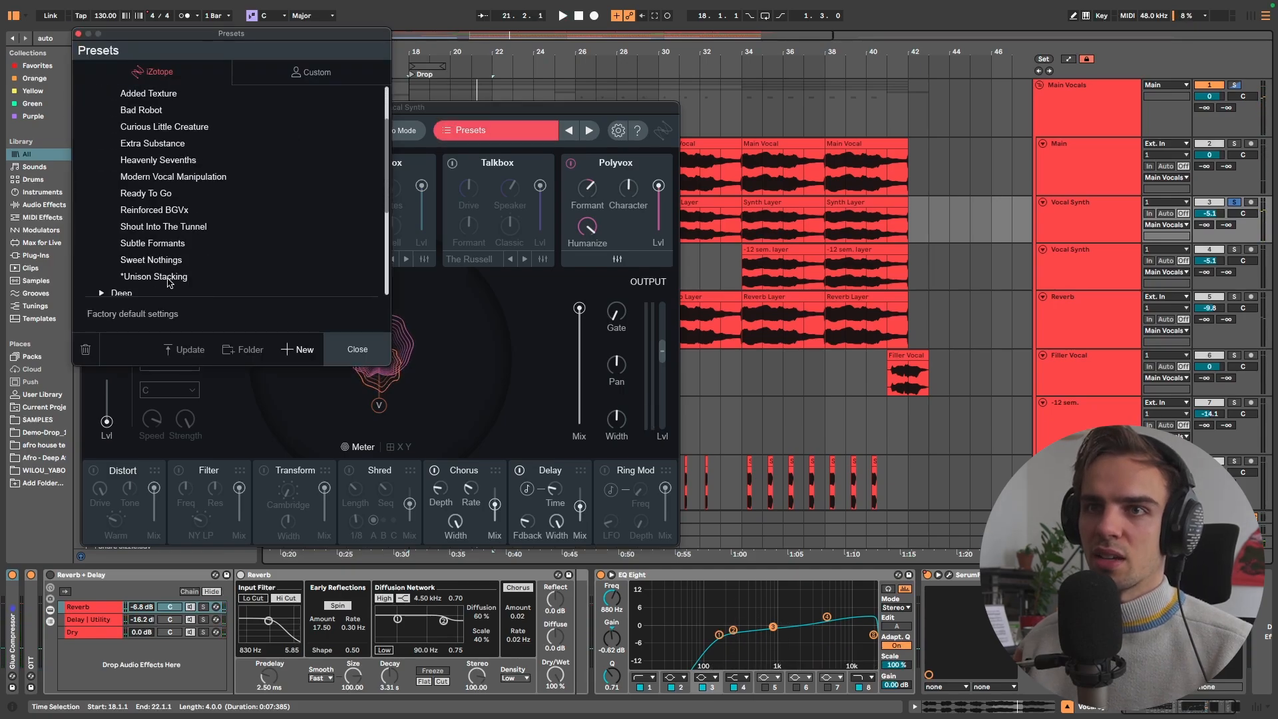
pyautogui.click(358, 350)
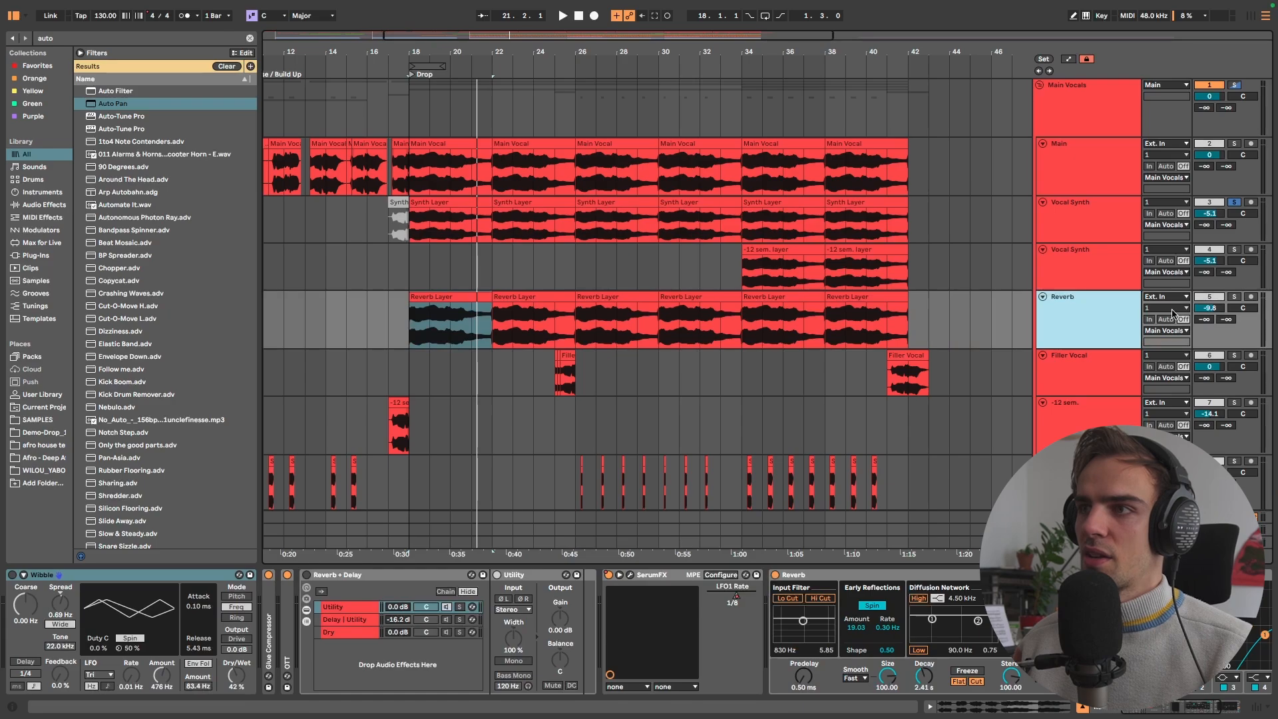
# Audition the drop's soloed Reverb vocal layer, and play the stacked vocal layers together with the -12 sem. layer
pyautogui.click(1232, 298)
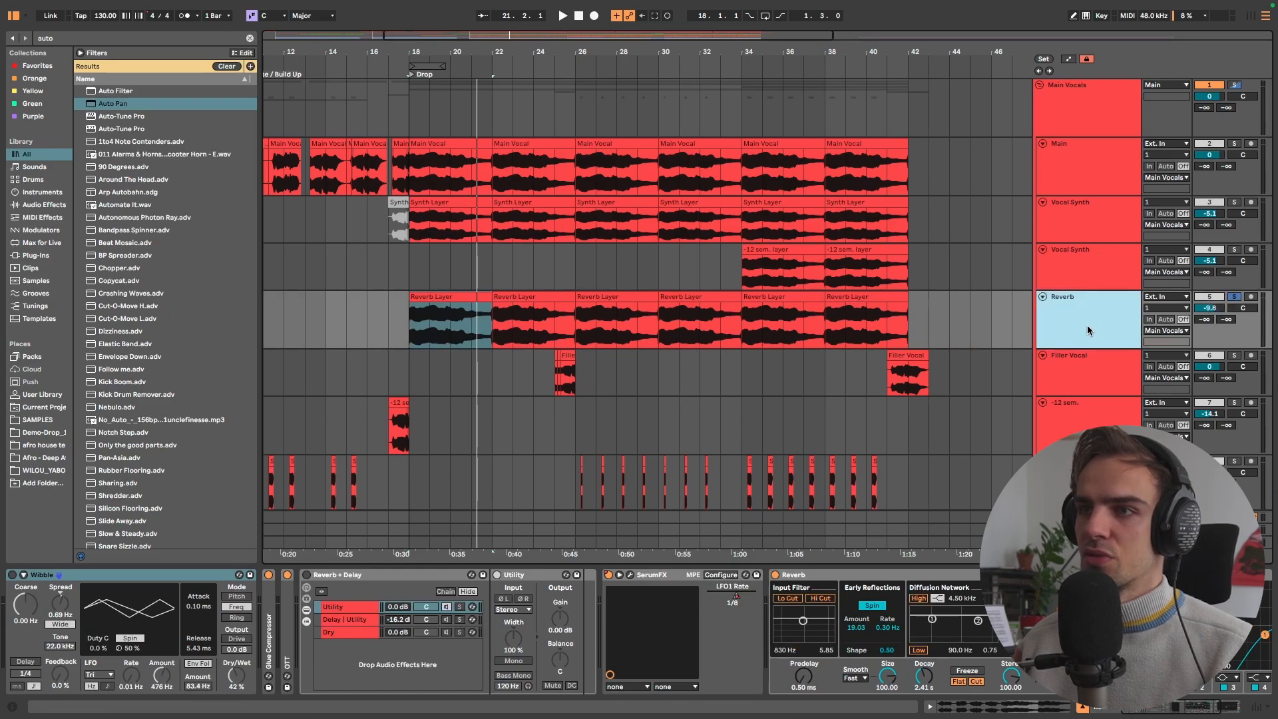
pyautogui.press('space')
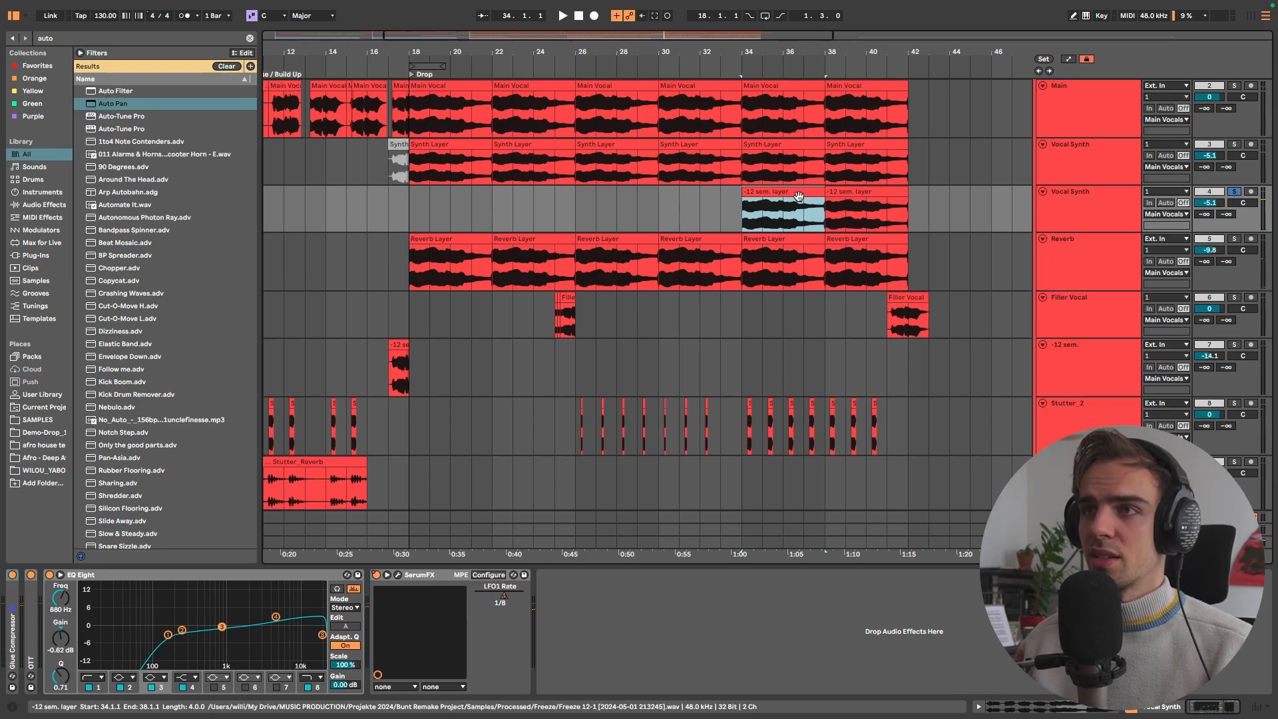
pyautogui.doubleClick(798, 196)
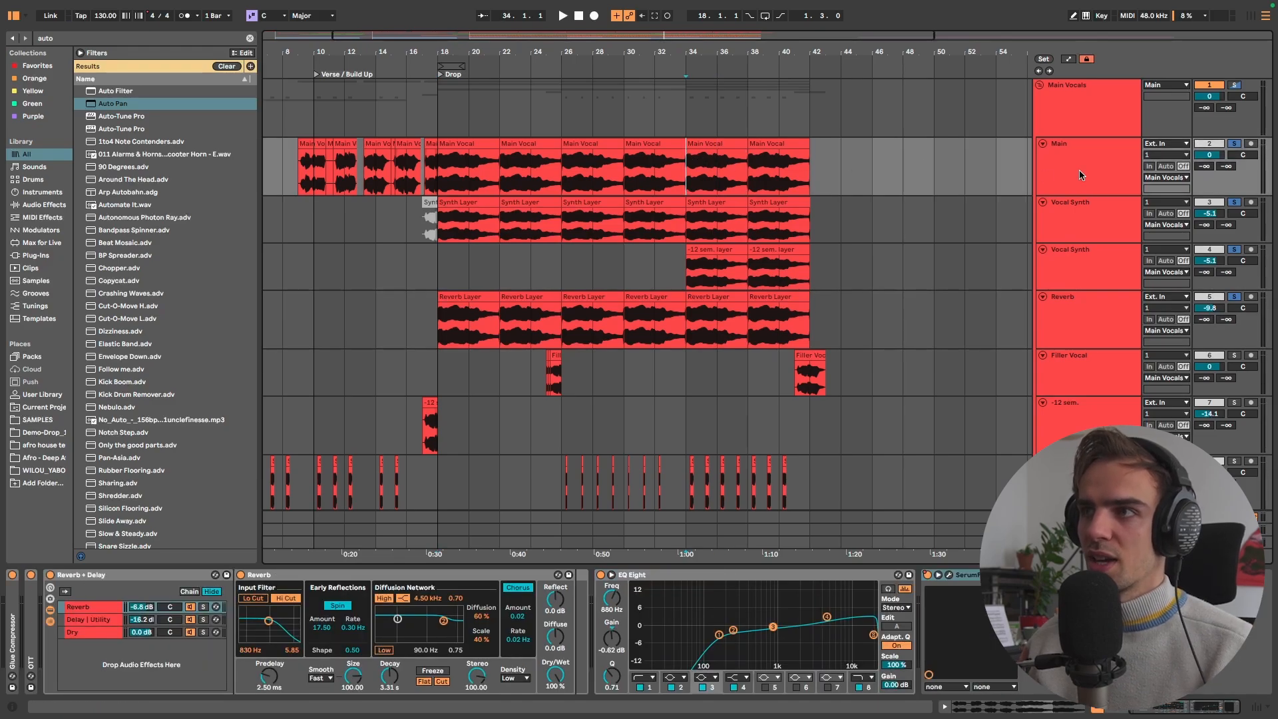
pyautogui.press('space')
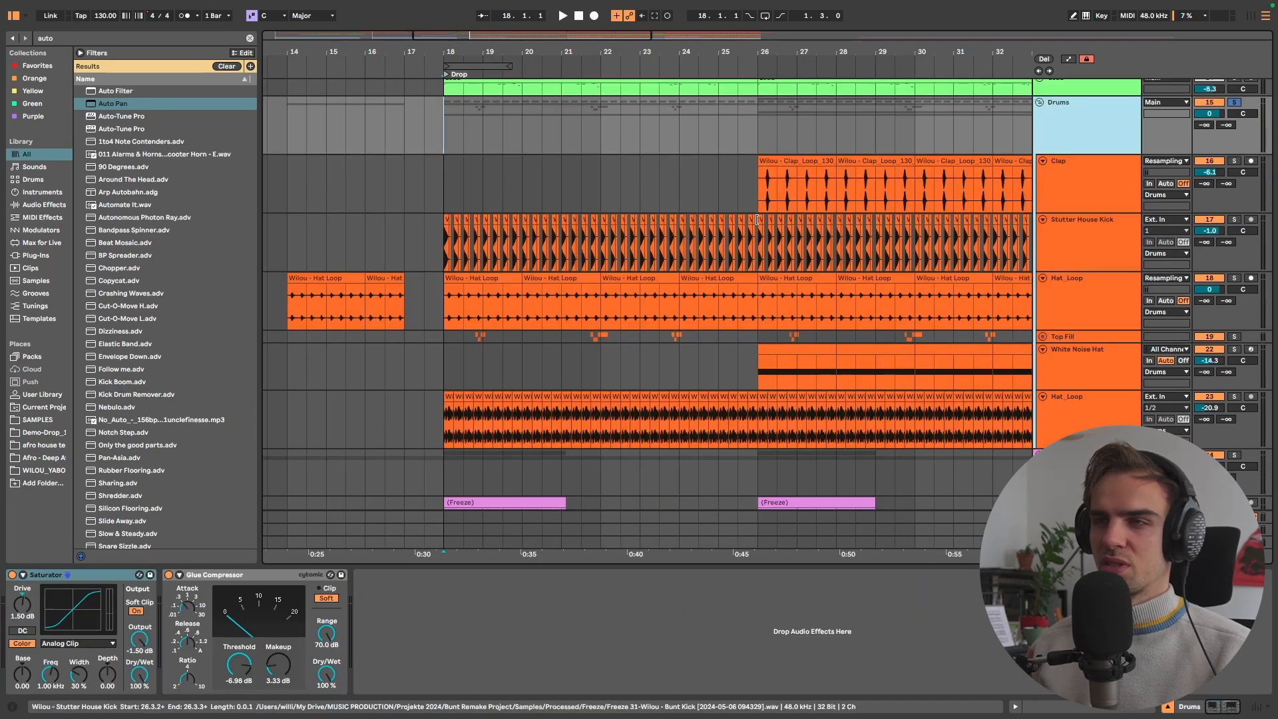
# Play the soloed Drums group from 18.1.1, and audition the Stutter House Kick track on its own
pyautogui.click(441, 131)
pyautogui.press('space')
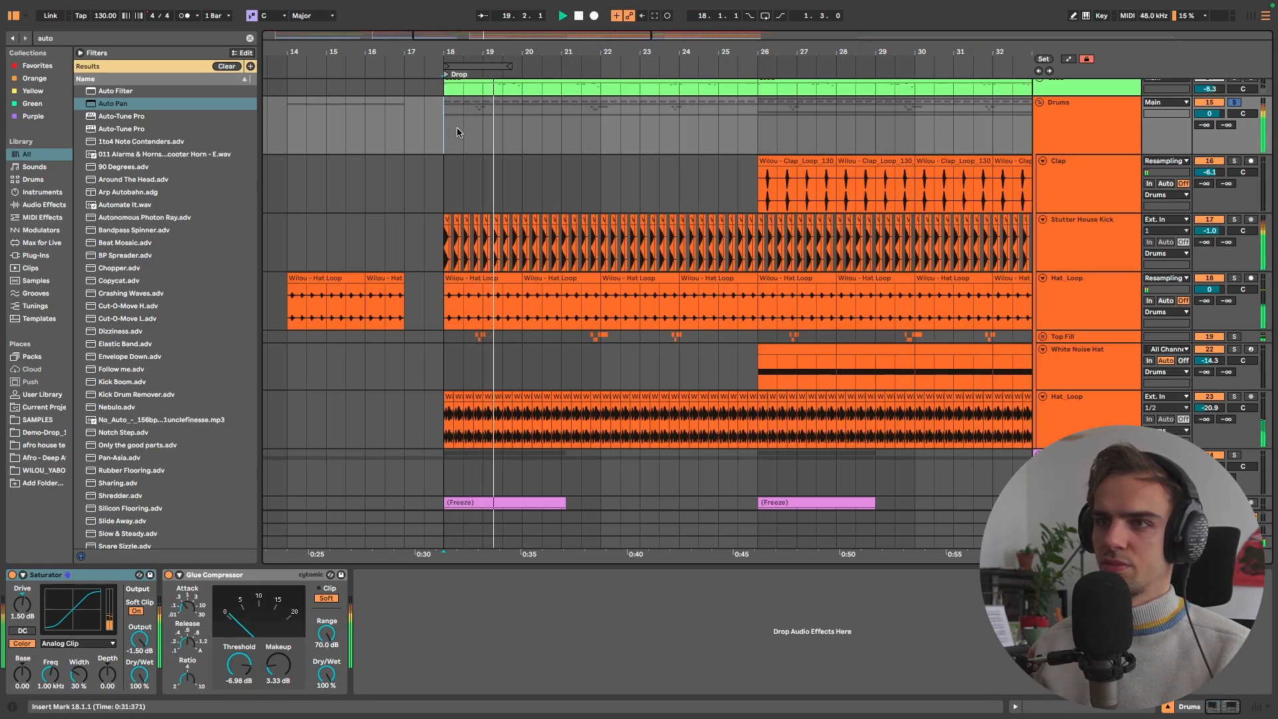
pyautogui.click(448, 243)
pyautogui.press('space')
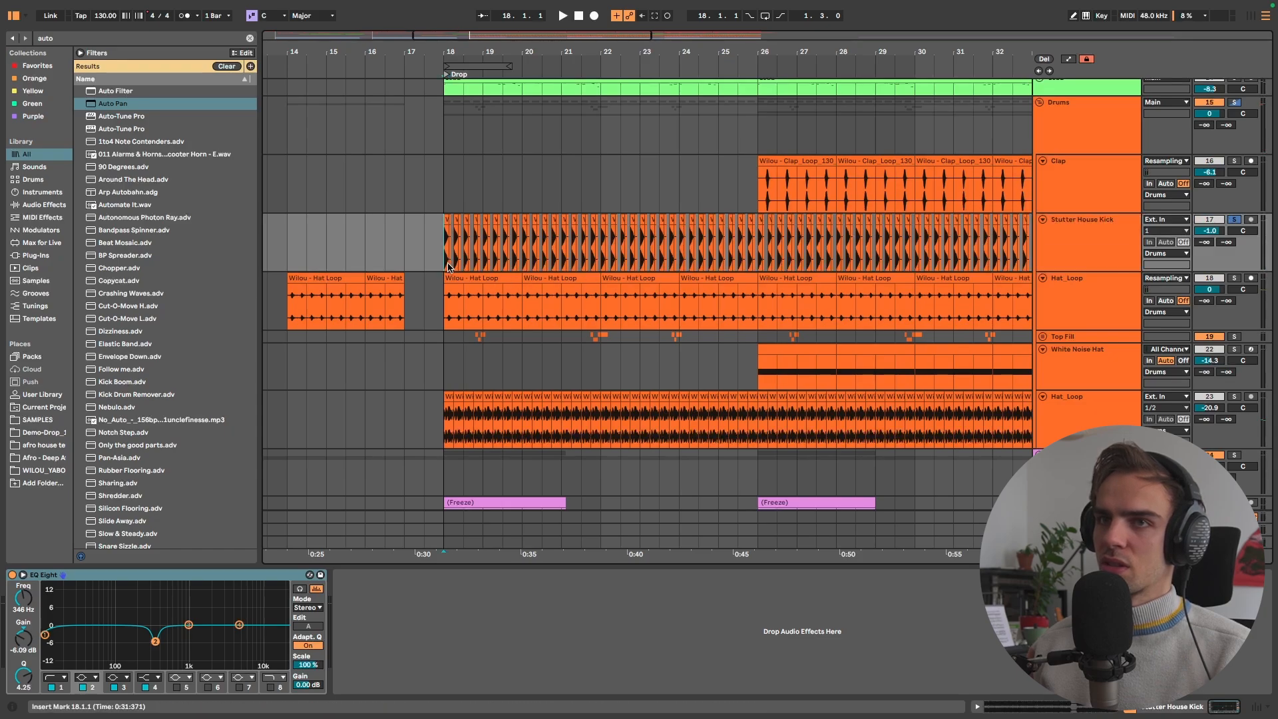
pyautogui.press('space')
# Audition the soloed Hat_Loop track below the kick from the start of the drop
pyautogui.click(606, 290)
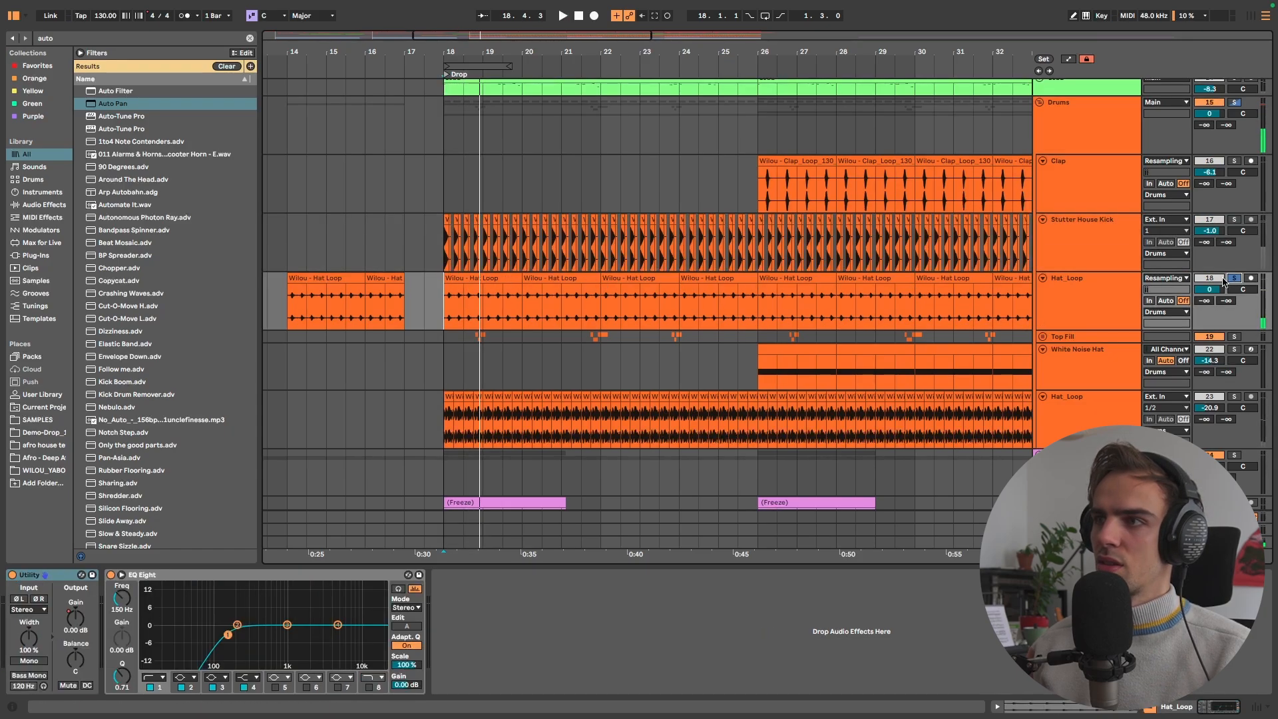
pyautogui.press('space')
pyautogui.click(548, 278)
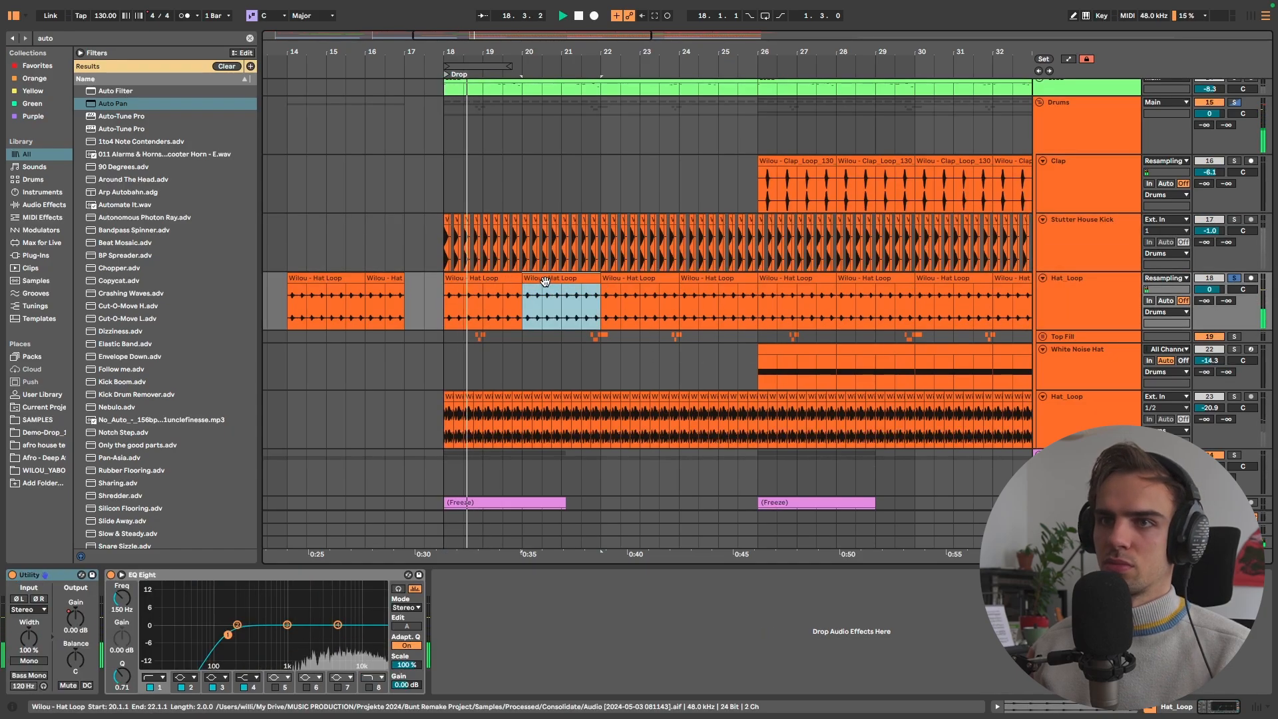
pyautogui.press('space')
# Solo the second Hat_Loop track, below White Noise Hat, and play it from the drop
pyautogui.click(1237, 406)
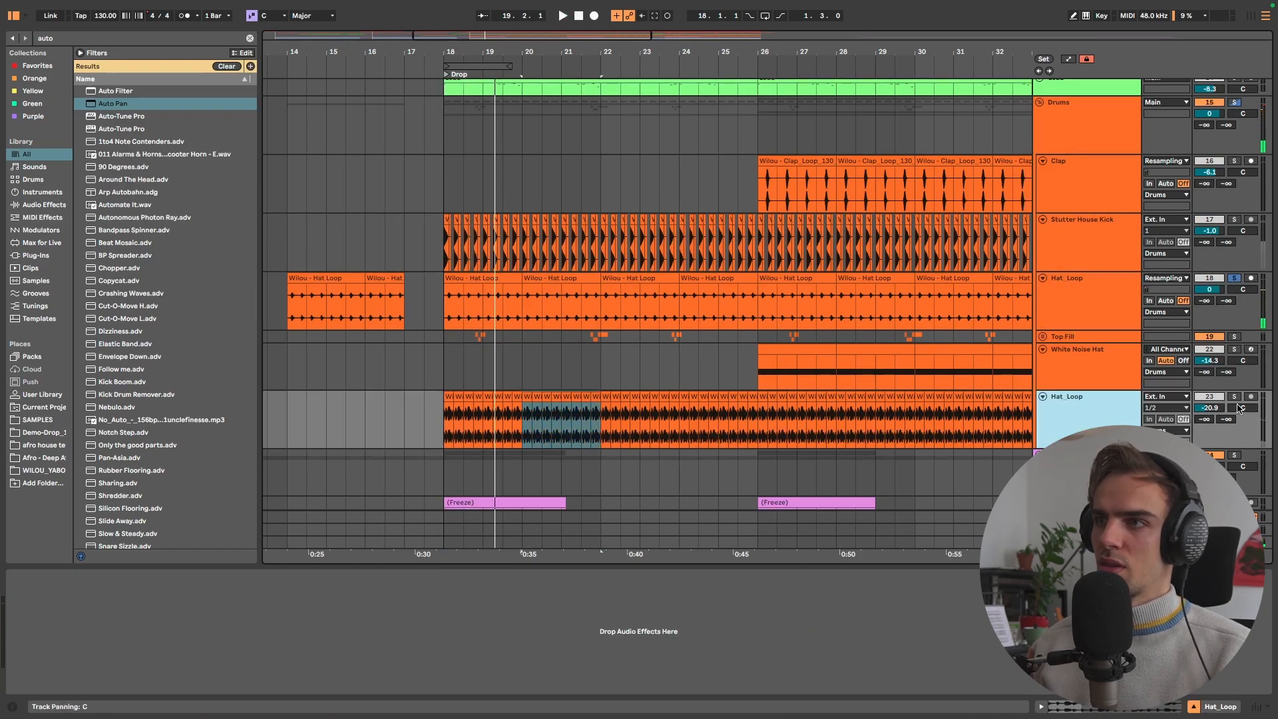
pyautogui.click(1234, 398)
pyautogui.click(1080, 426)
pyautogui.press('space')
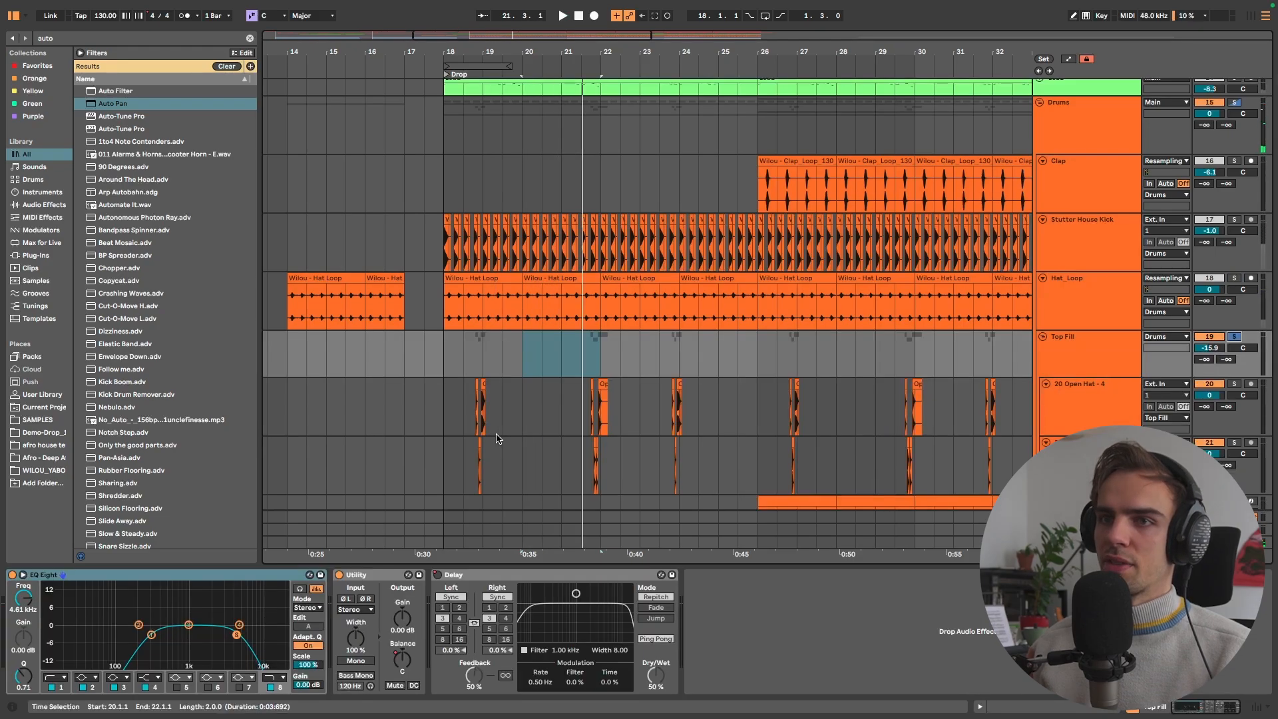
# Inspect the open-hat clips in the unfolded Top Fill group and play the soloed group from 21.4.1
pyautogui.scroll(5, 492, 438)
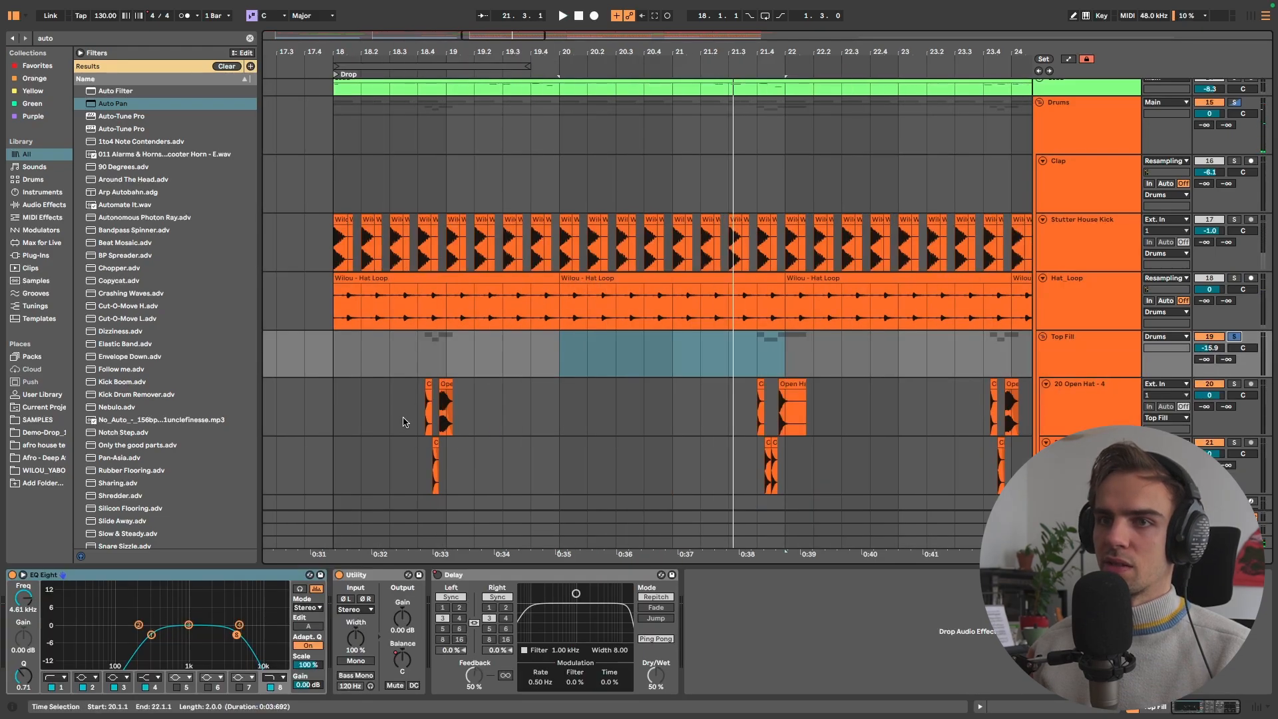
pyautogui.click(428, 414)
pyautogui.click(1092, 338)
pyautogui.press('space')
pyautogui.click(748, 408)
pyautogui.press('space')
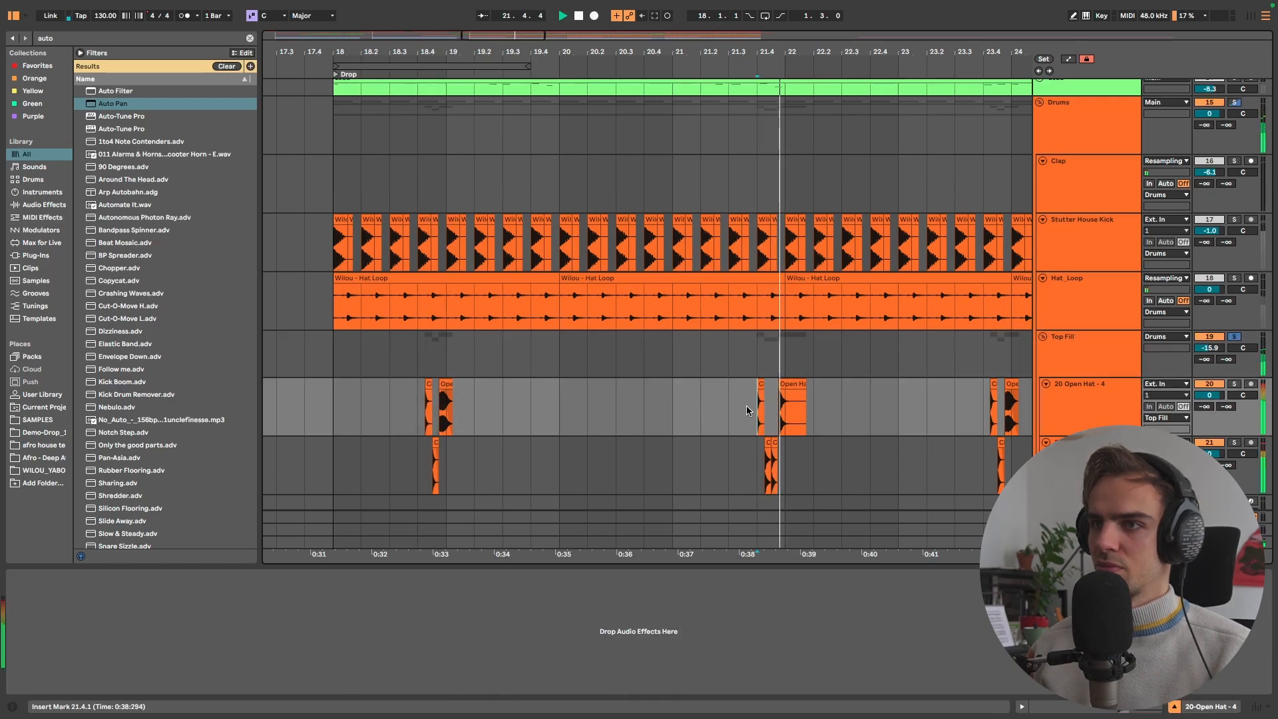
# Solo the Clap track and play its loop from 26.1.1
pyautogui.scroll(5, 747, 408)
pyautogui.scroll(-3, 747, 408)
pyautogui.scroll(-3, 788, 408)
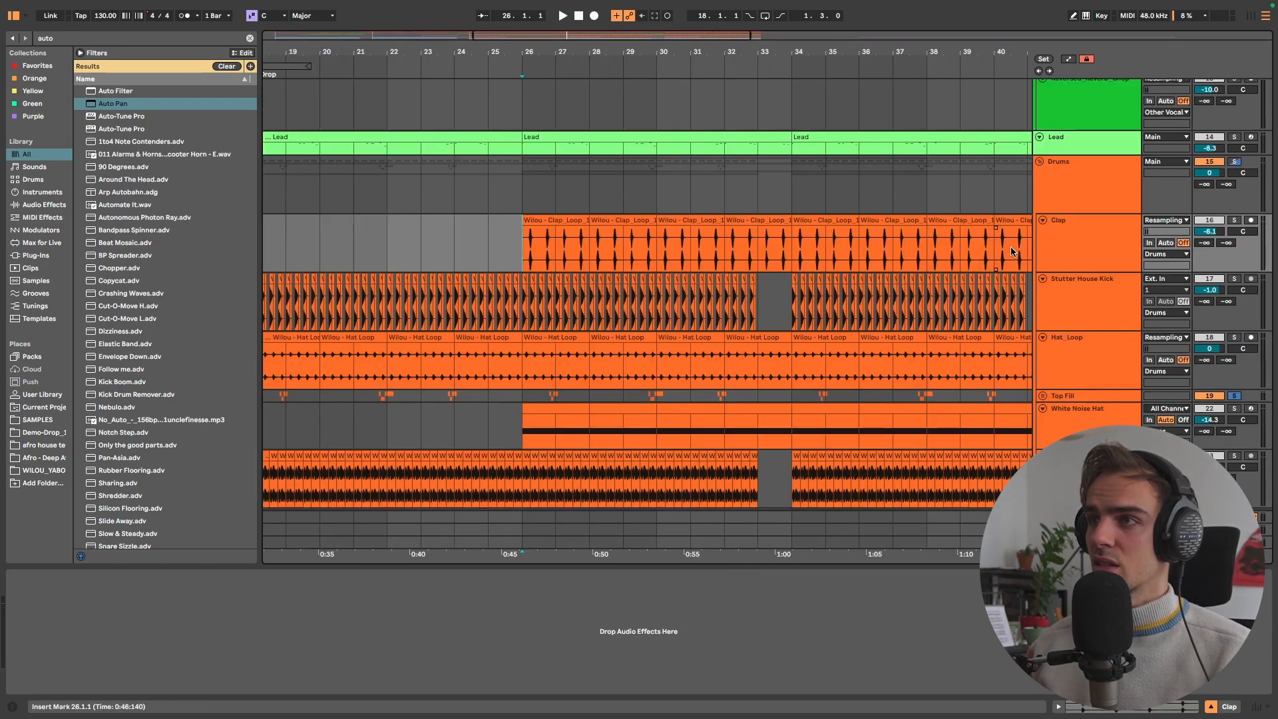
pyautogui.click(1080, 236)
pyautogui.click(1235, 220)
pyautogui.press('space')
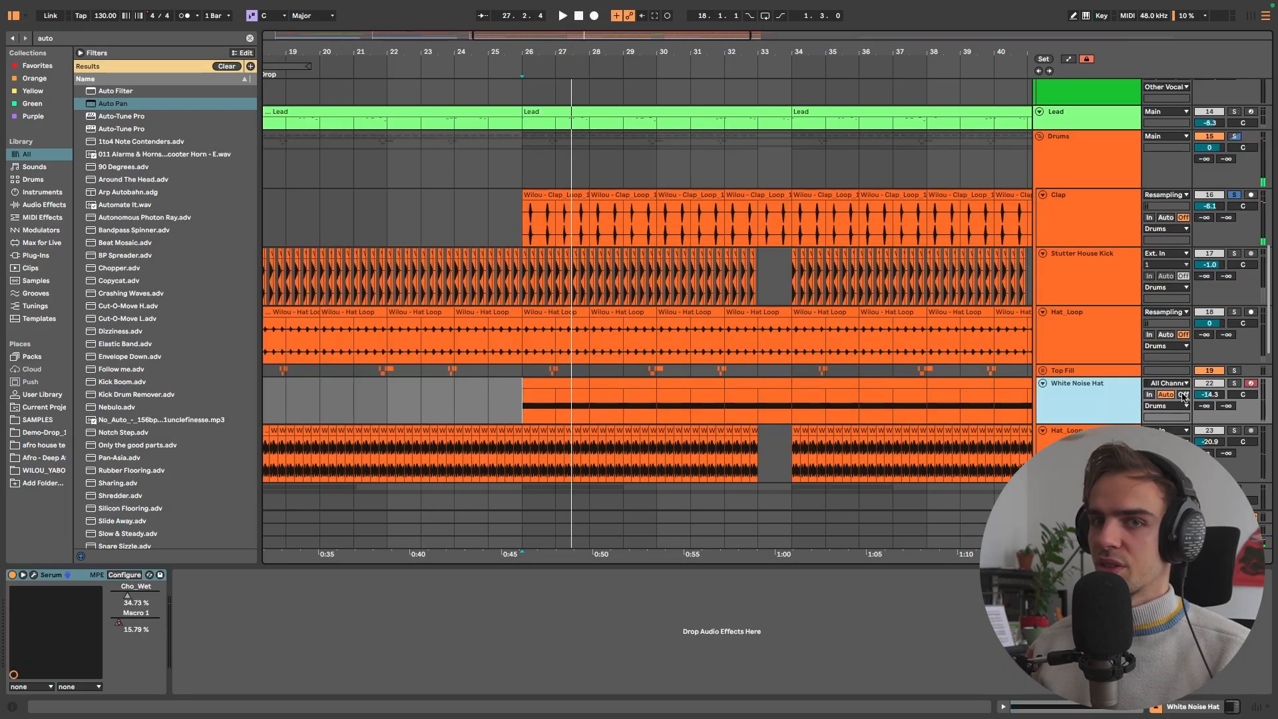
# Play the soloed White Noise Hat track from 26.1.1 and examine its sound in the Serum plug-in window
pyautogui.click(1234, 383)
pyautogui.press('space')
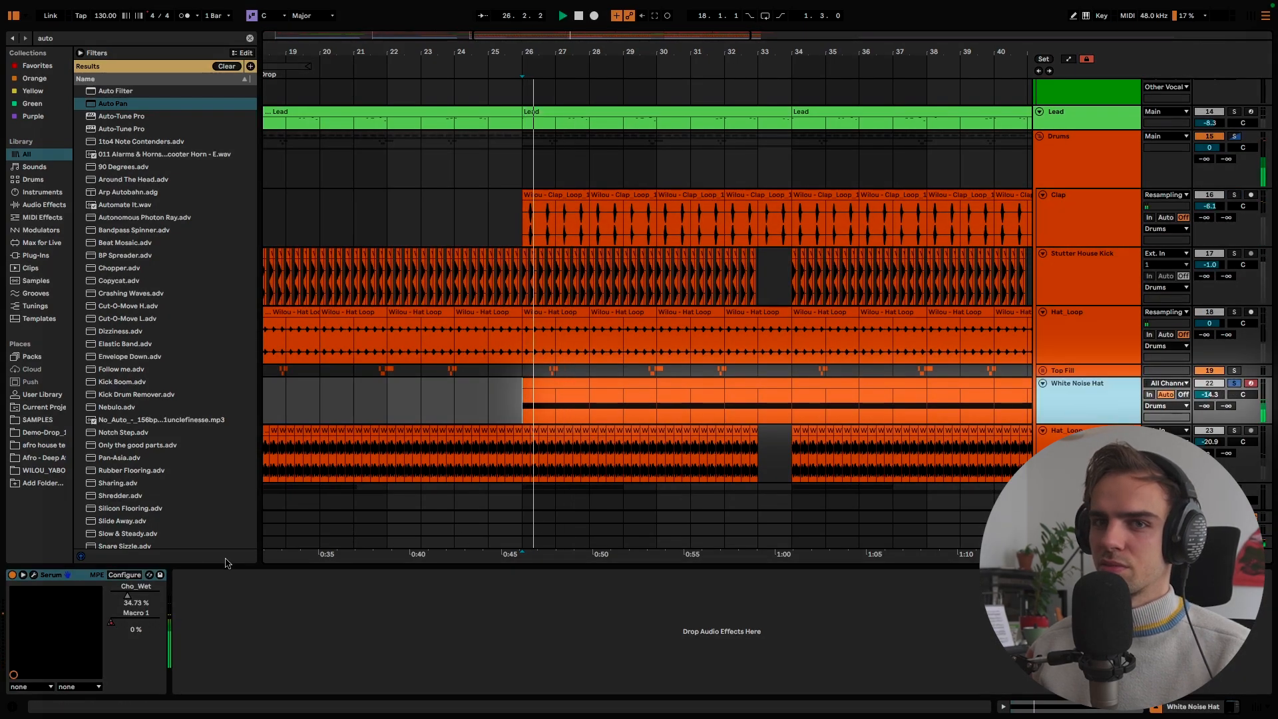
pyautogui.click(33, 575)
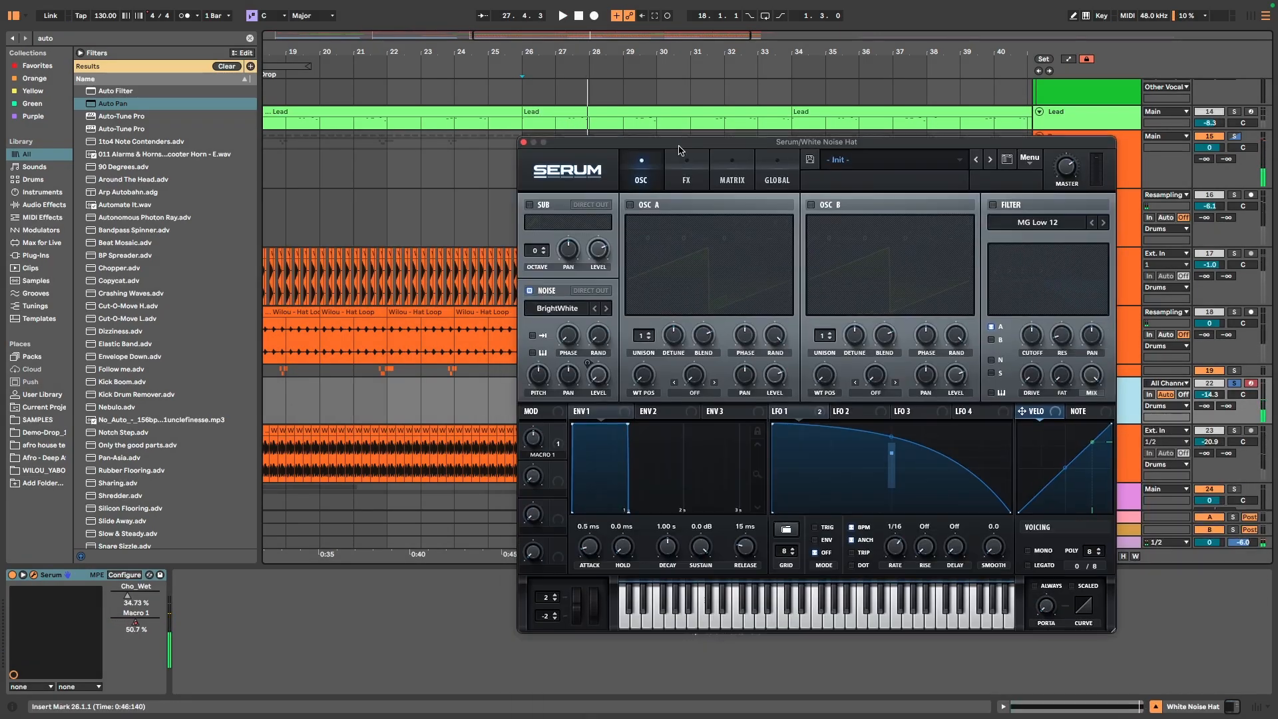
pyautogui.moveTo(680, 143); pyautogui.dragTo(758, 140)
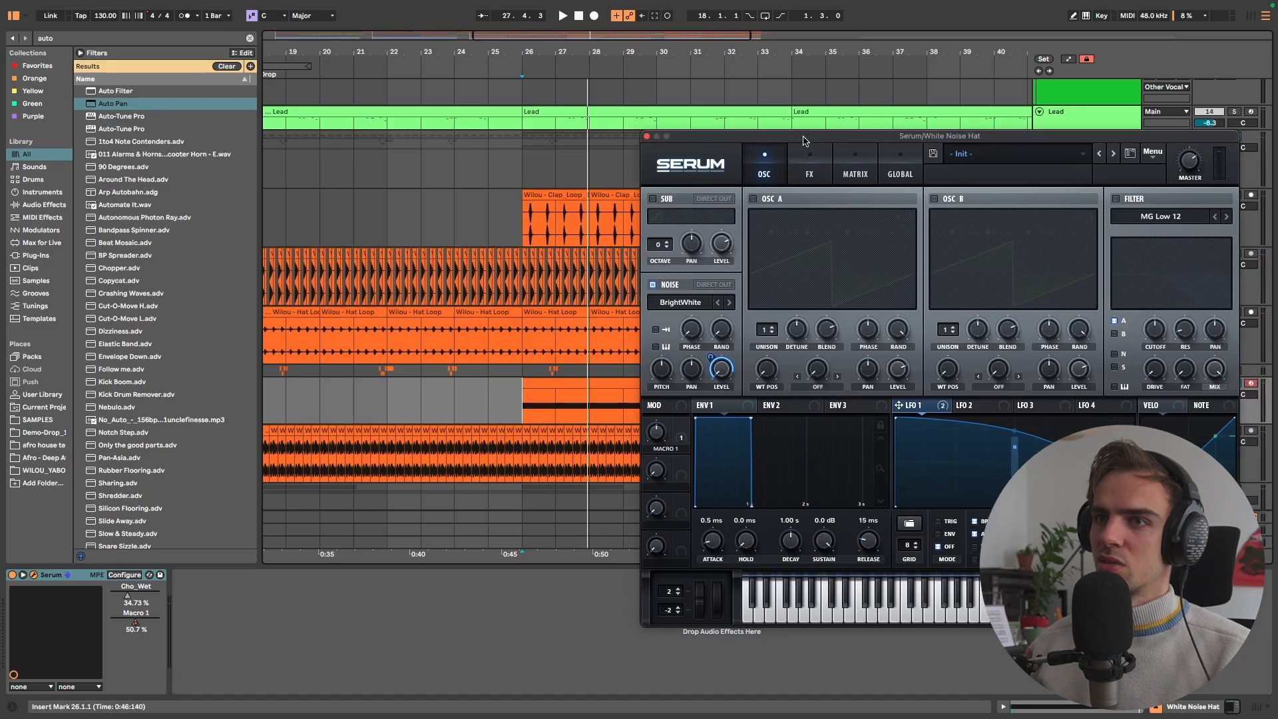
pyautogui.moveTo(525, 13); pyautogui.dragTo(0, 0)
pyautogui.moveTo(176, 94); pyautogui.dragTo(895, 138)
# Play the soloed Drums group from 26.1.1 and examine its Saturator and Glue Compressor
pyautogui.press('space')
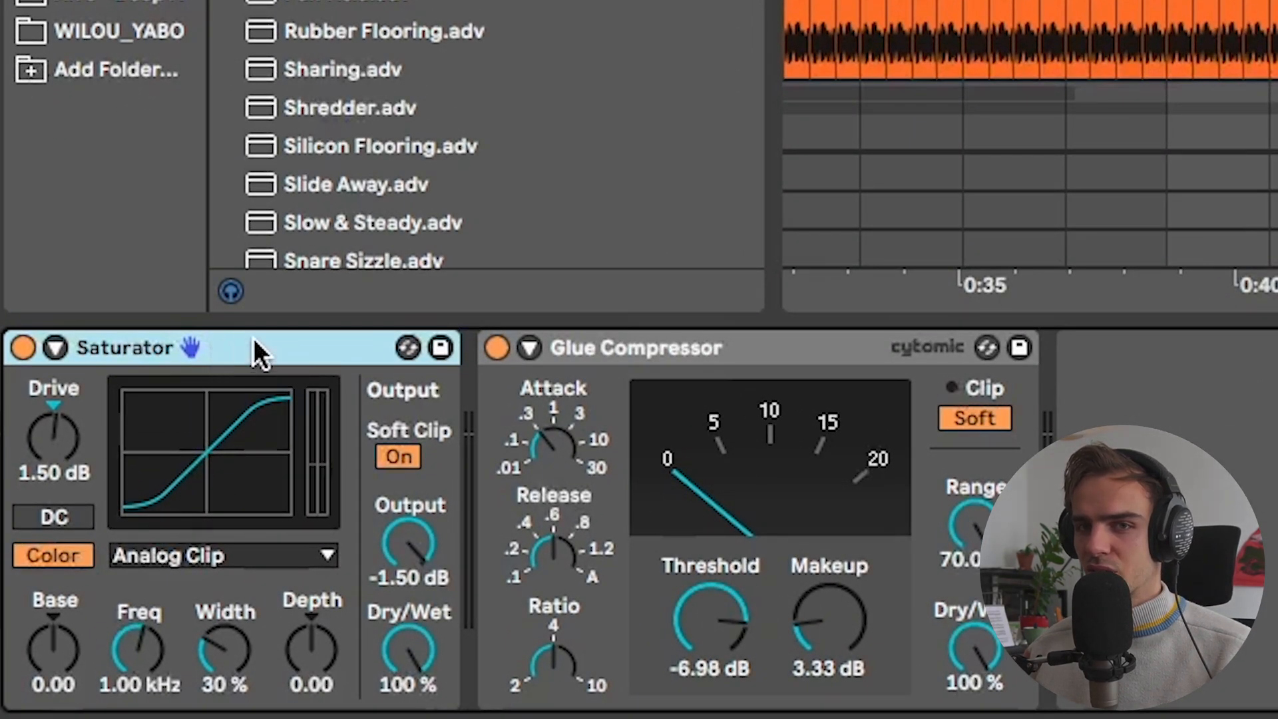
pyautogui.click(622, 352)
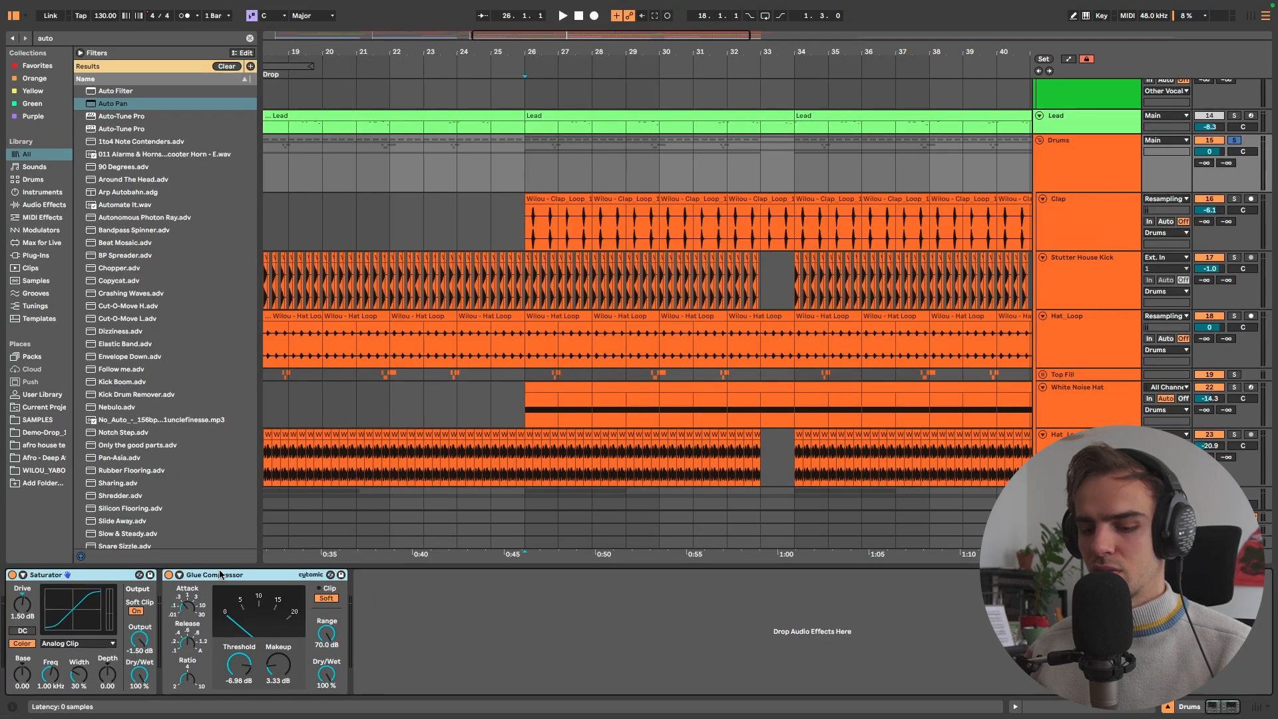
pyautogui.press('space')
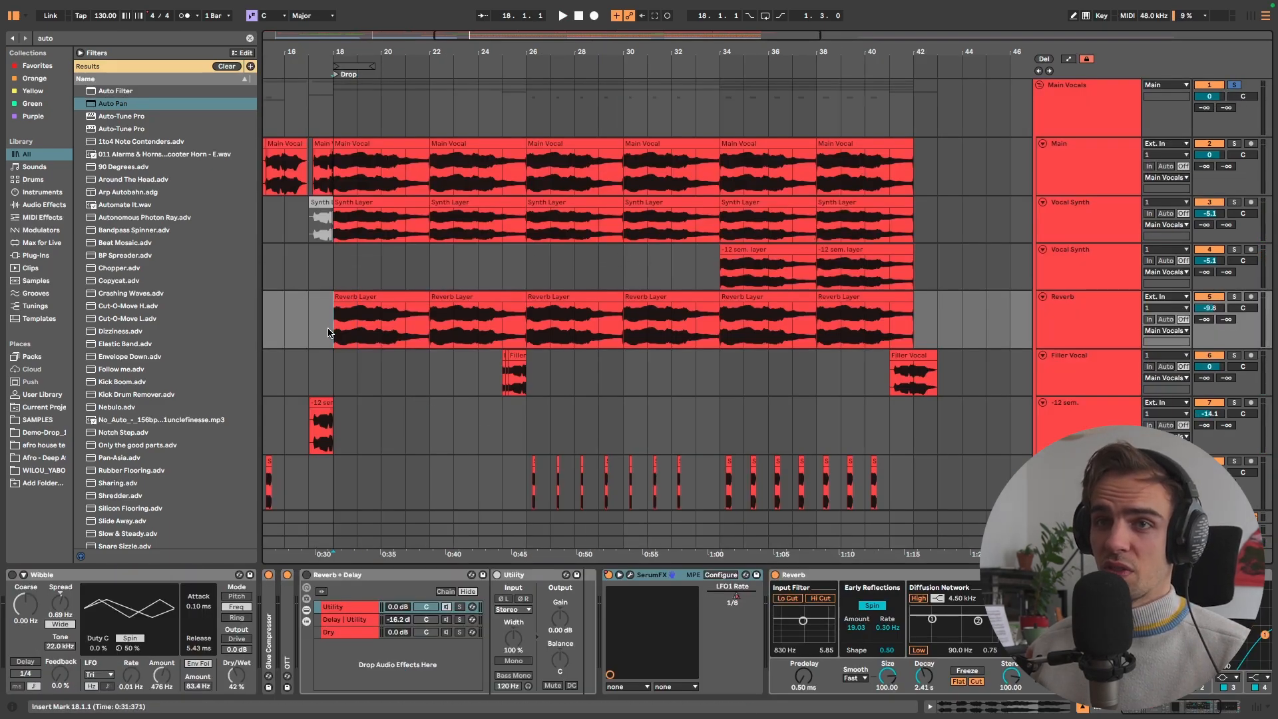
# Play the drop's drums from 18.1.1 and unfold the Drums group to show its tracks
pyautogui.scroll(-10, 353, 343)
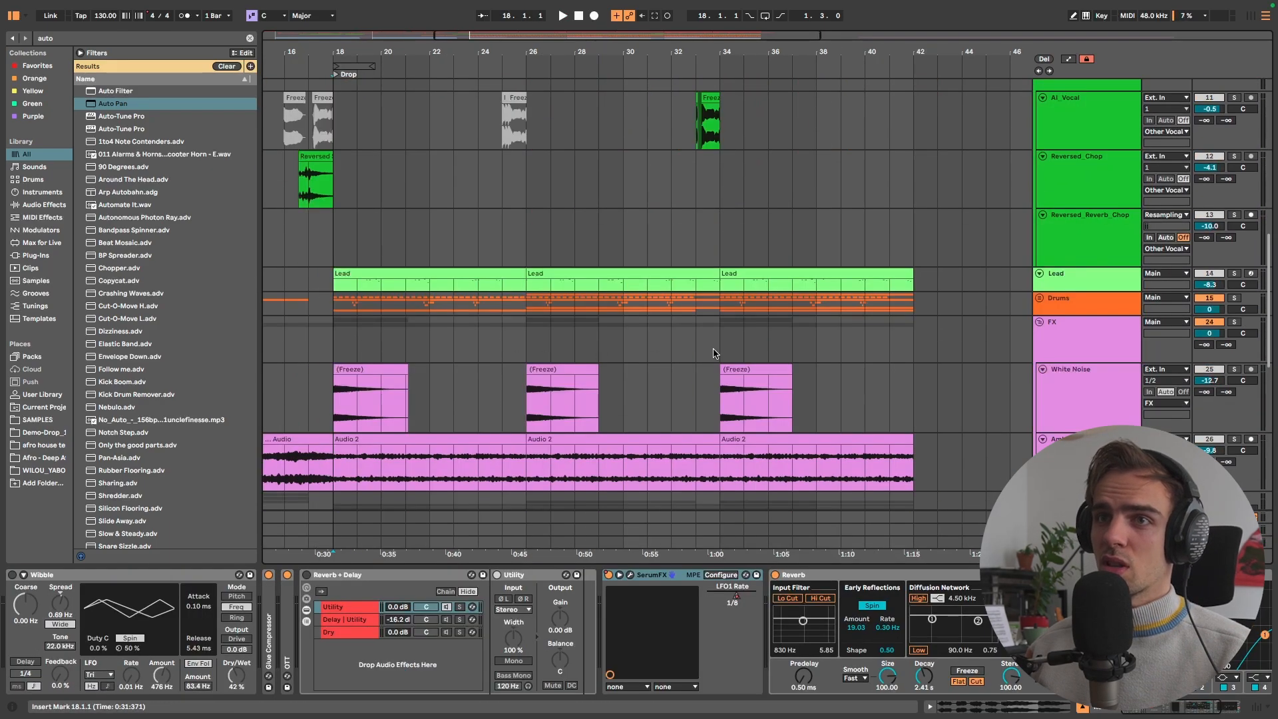
pyautogui.press('space')
pyautogui.click(1039, 298)
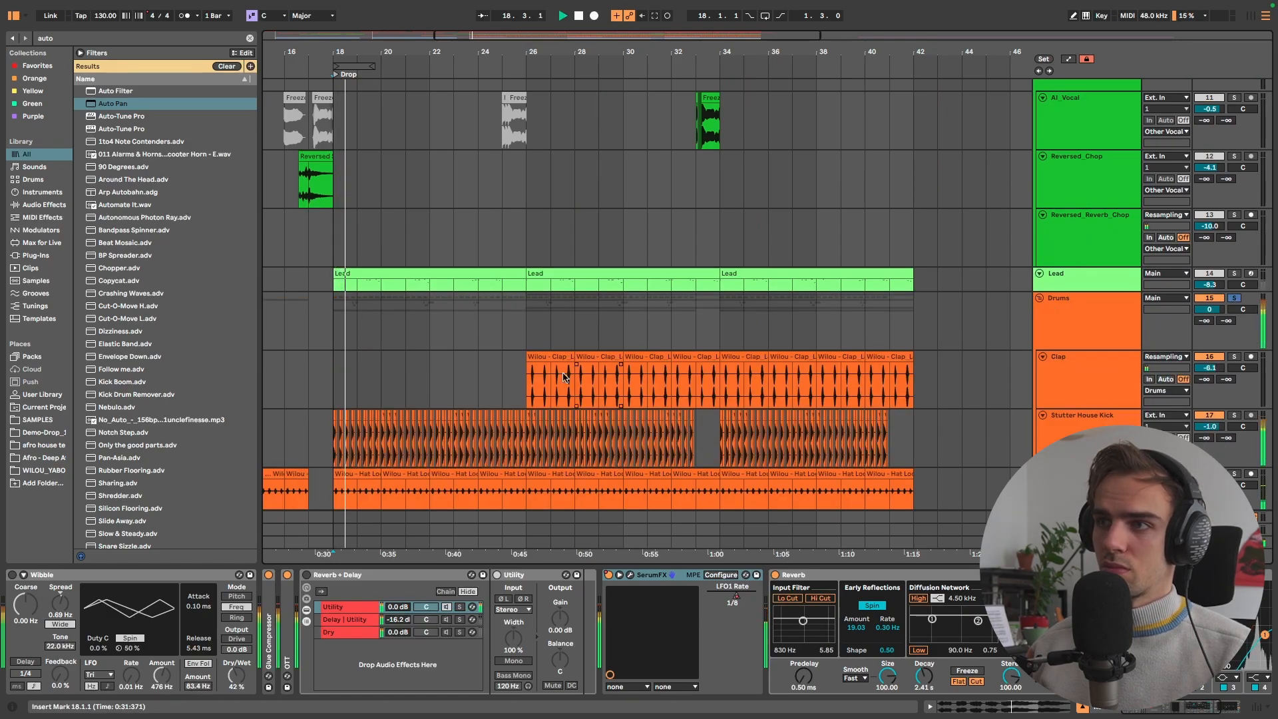
pyautogui.scroll(-4, 518, 377)
pyautogui.scroll(-1, 520, 374)
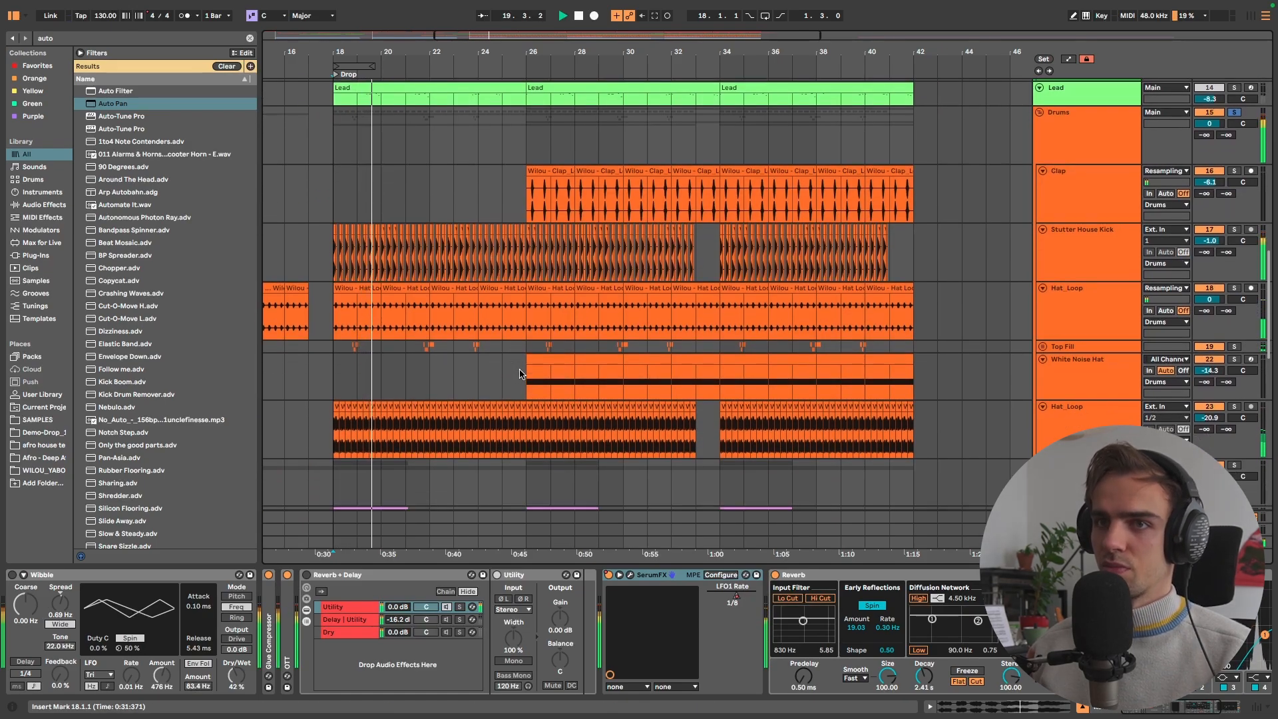
# Solo the Chords group and play it from 26.1.1, where the Piano clip starts
pyautogui.scroll(-5, 523, 370)
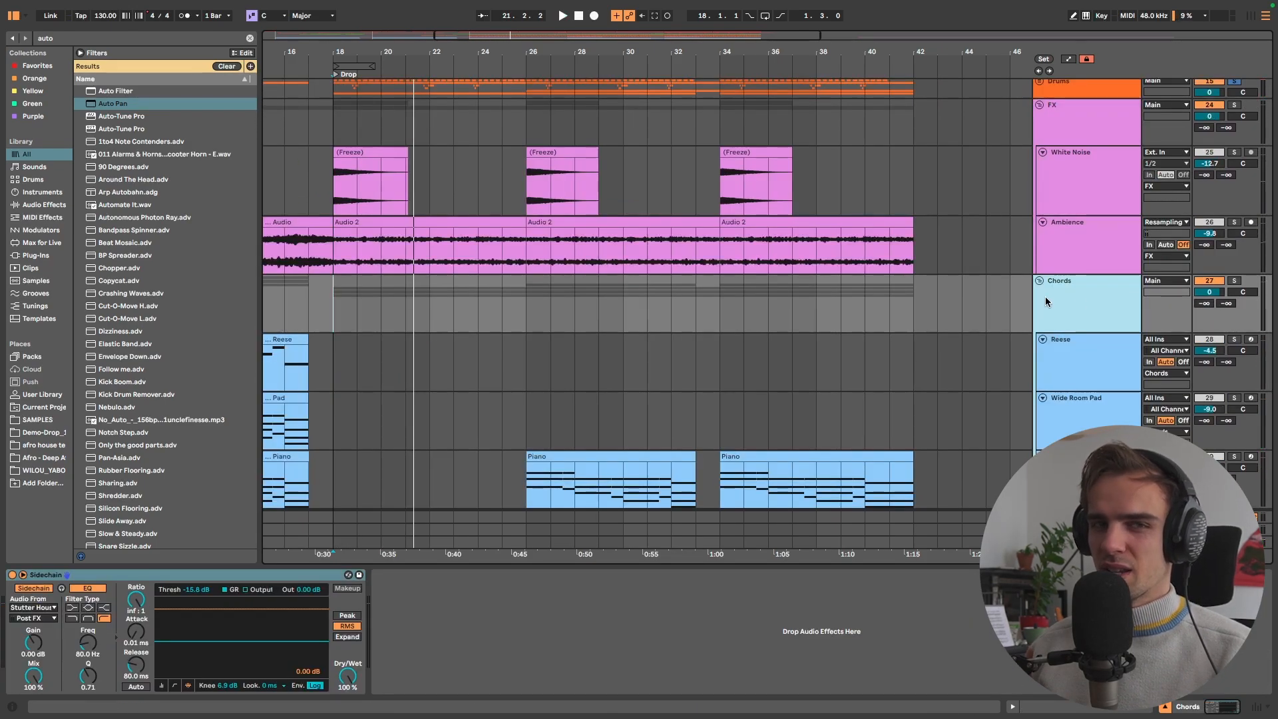
pyautogui.scroll(-3, 1045, 297)
pyautogui.click(1238, 219)
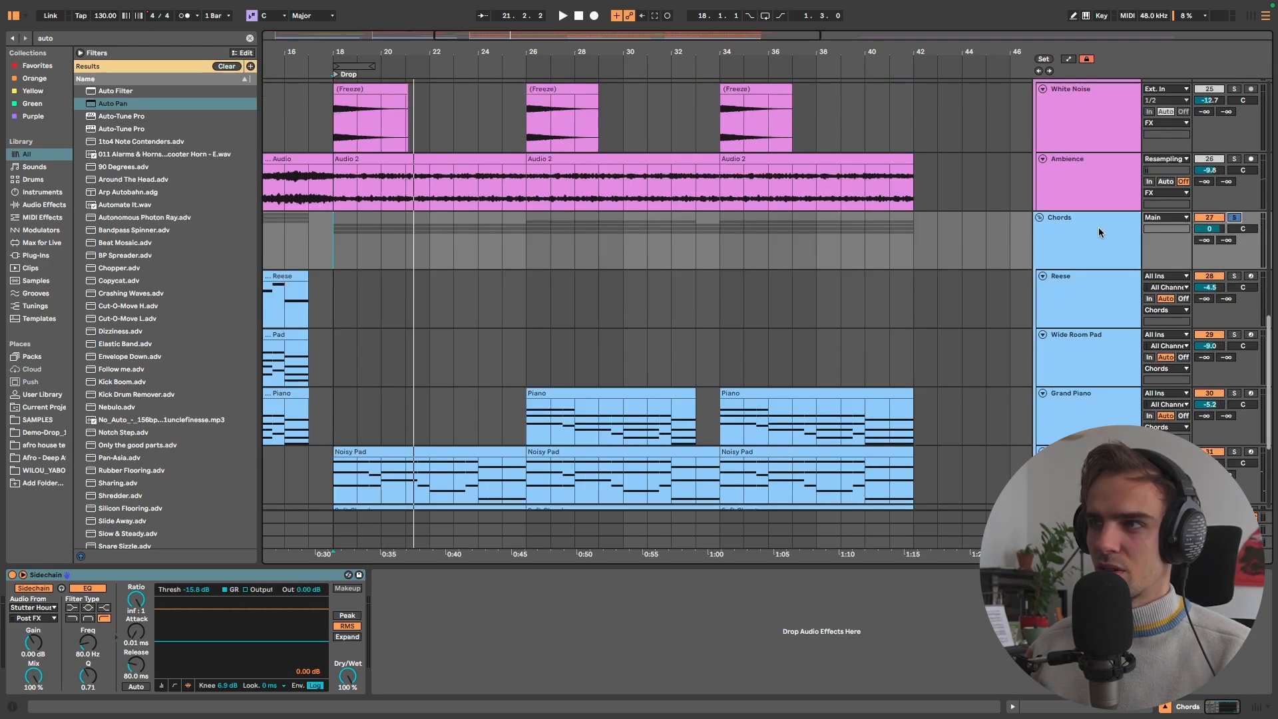
pyautogui.scroll(-8, 545, 402)
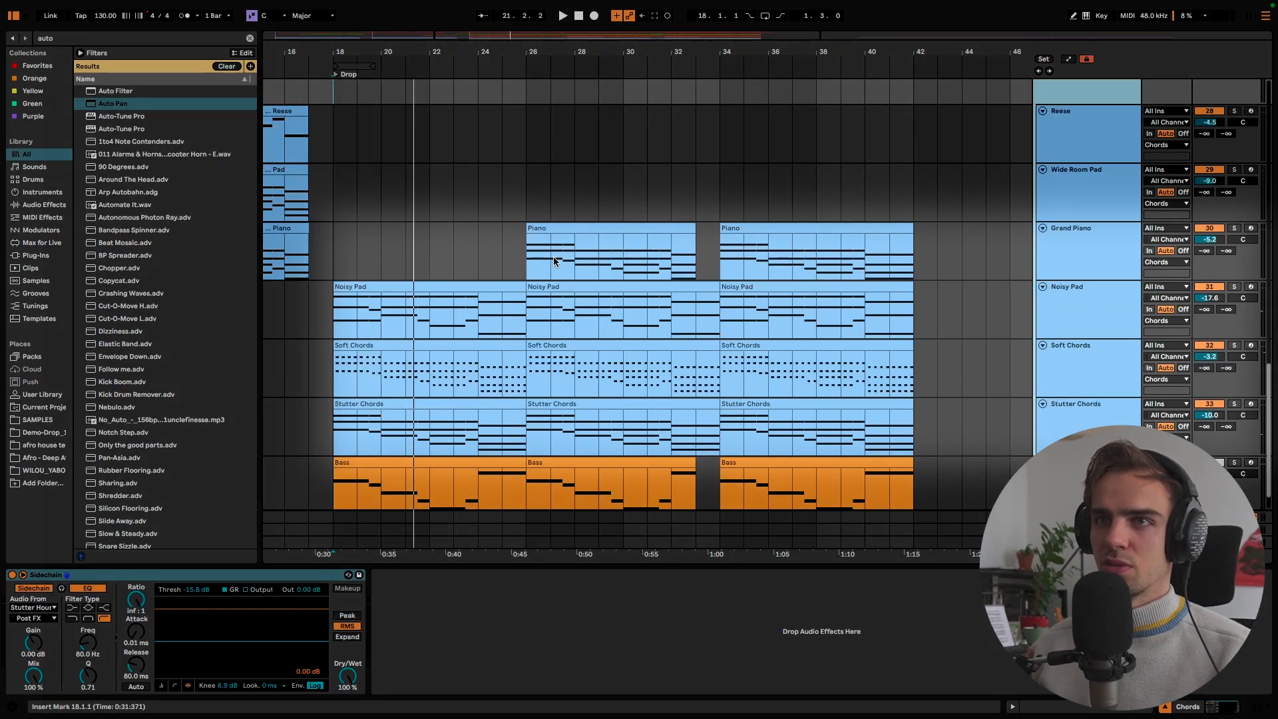
pyautogui.click(527, 263)
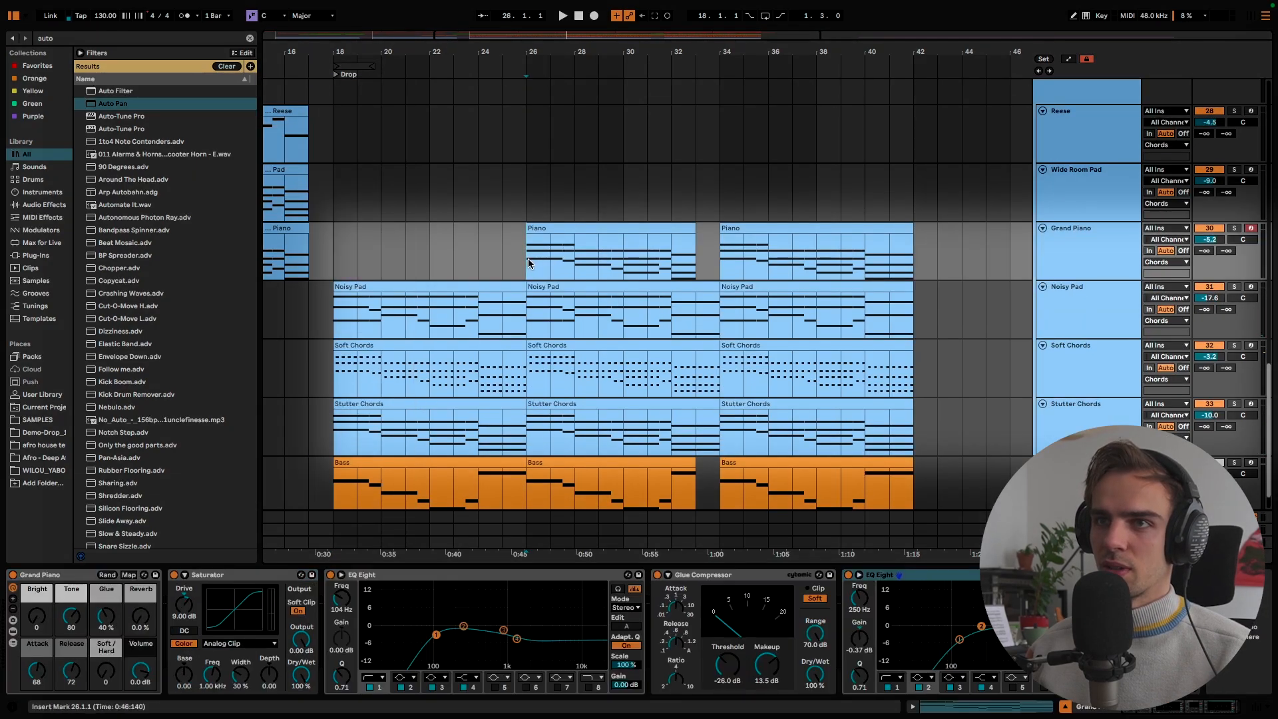
pyautogui.press('space')
# Play the soloed Noisy Pad from 18.1.1 with its Serum window open, and view the synth's effects and oscillators
pyautogui.scroll(1, 553, 277)
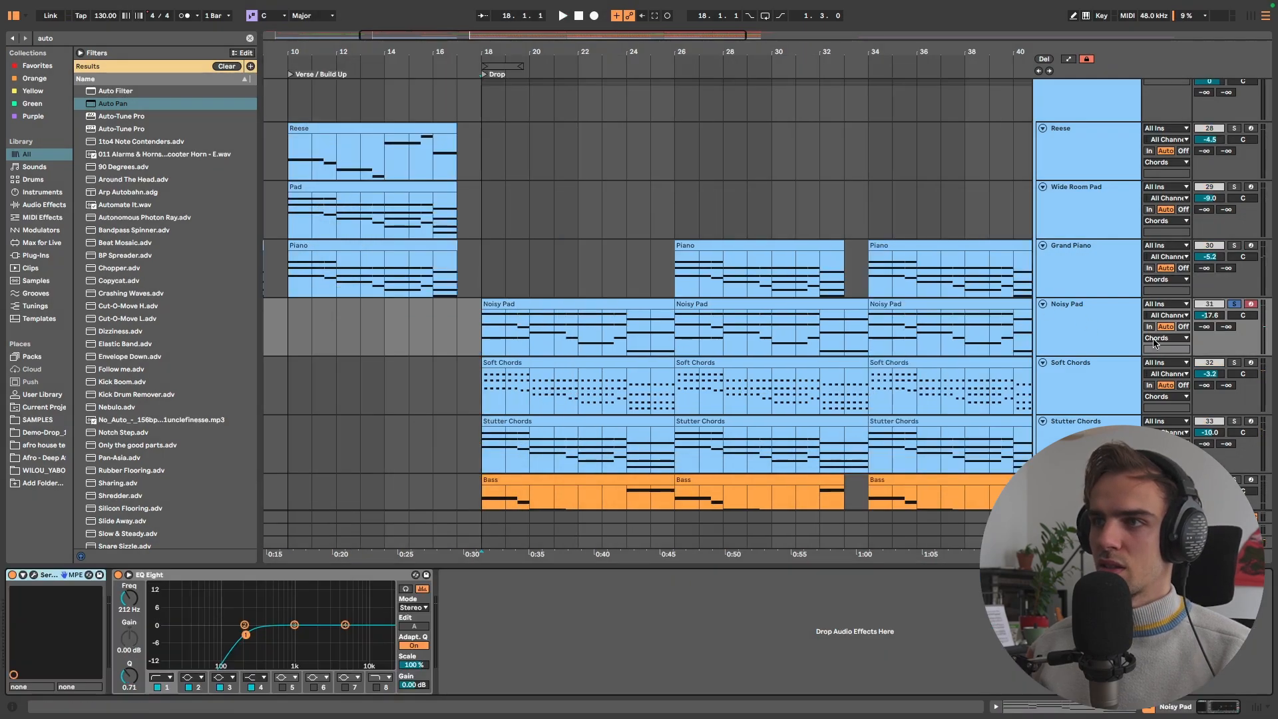
pyautogui.click(30, 595)
pyautogui.click(34, 574)
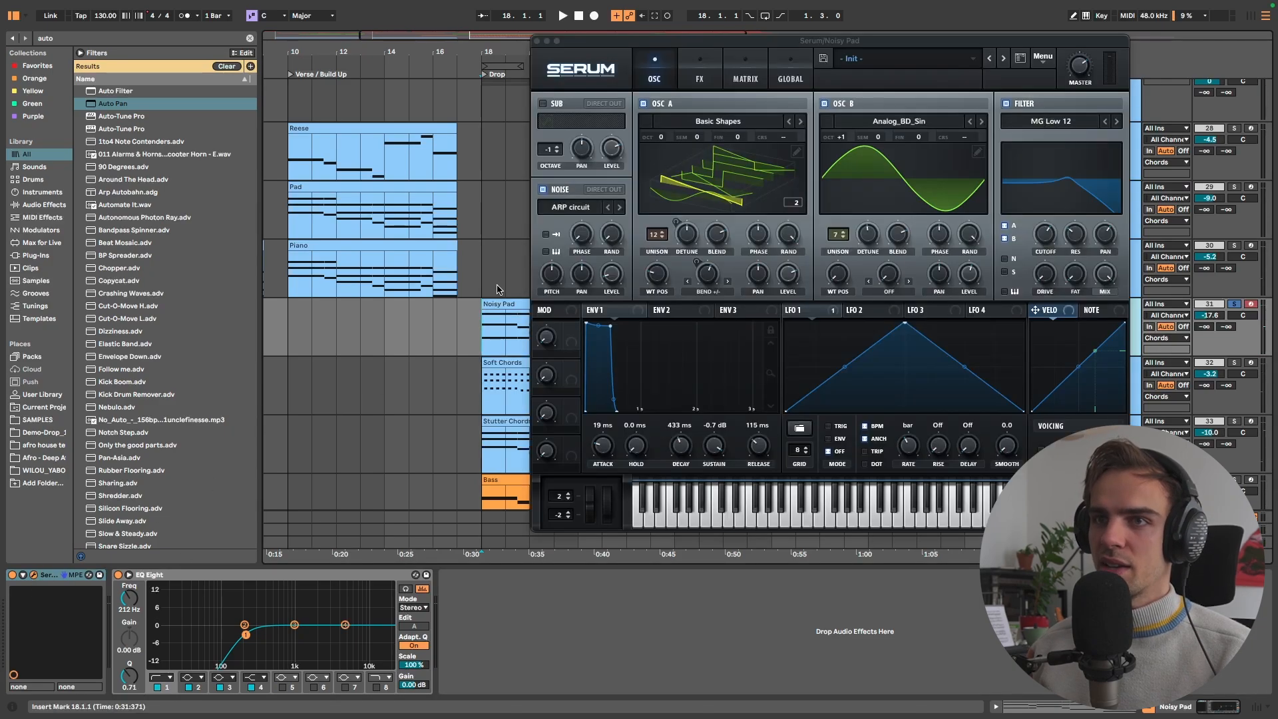
pyautogui.press('space')
pyautogui.click(704, 78)
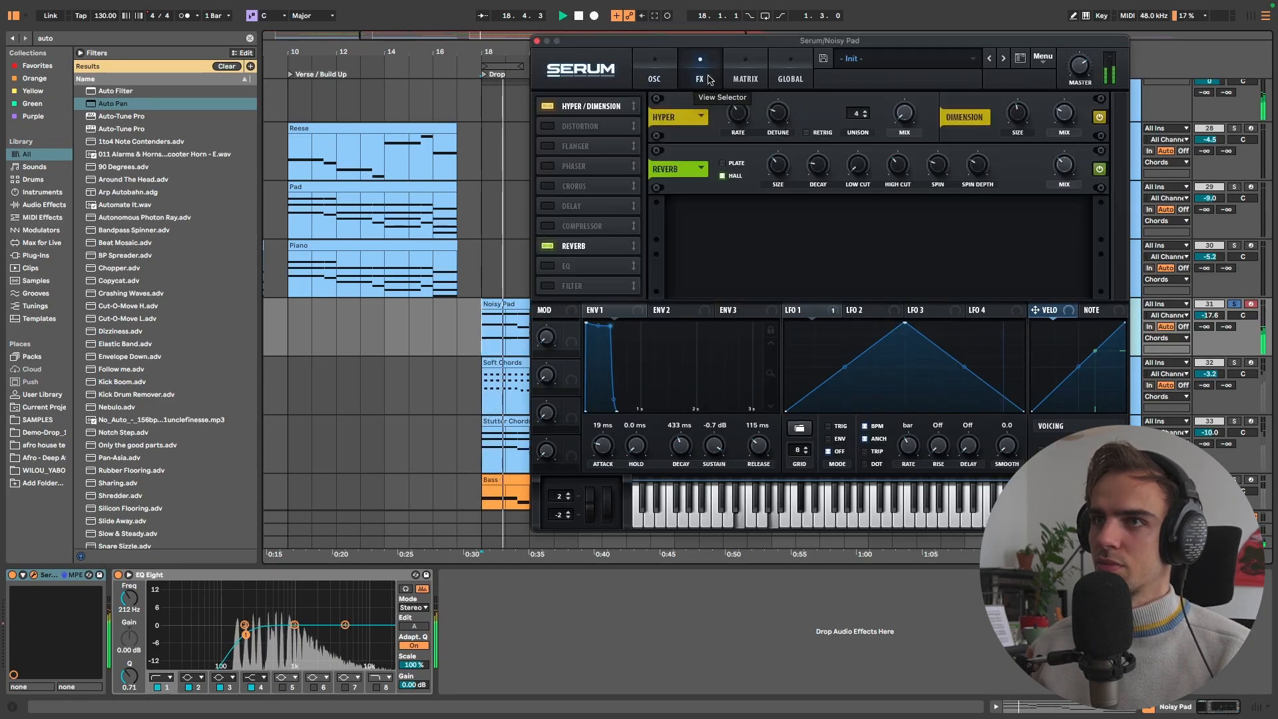
pyautogui.click(666, 77)
# Solo the Soft Chords track and open its Serum plug-in window
pyautogui.click(1228, 366)
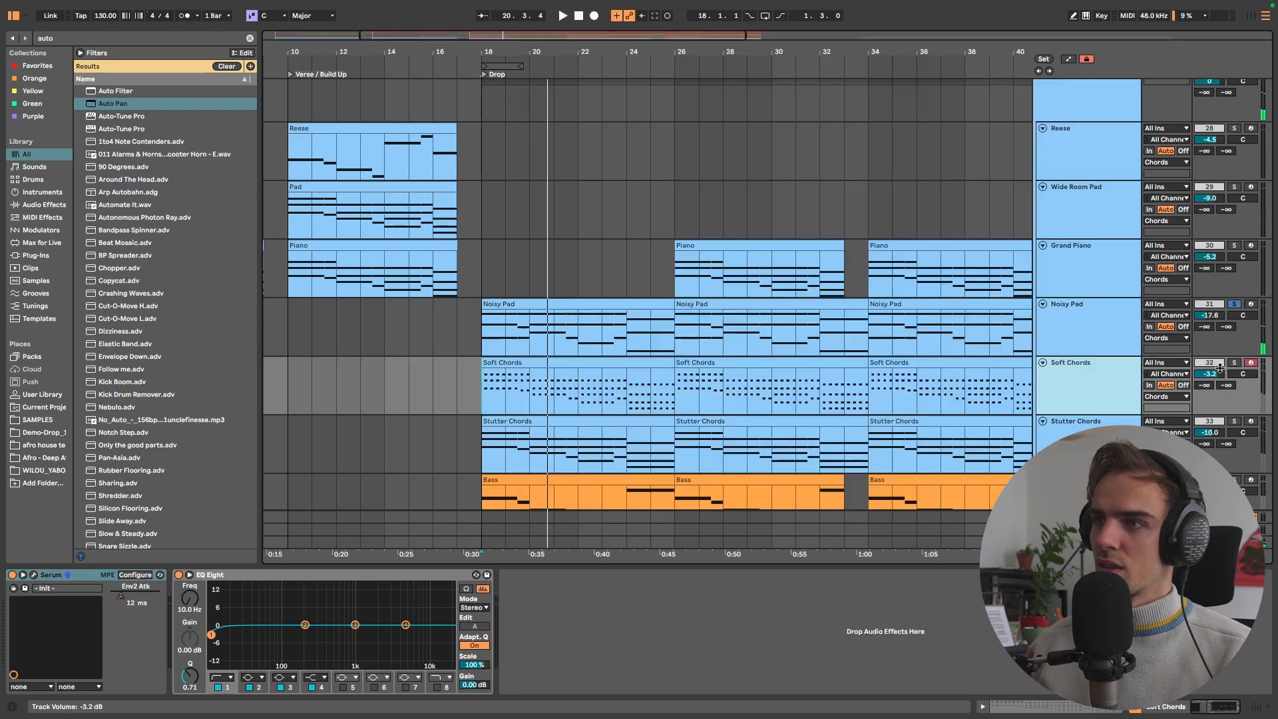
pyautogui.click(1078, 390)
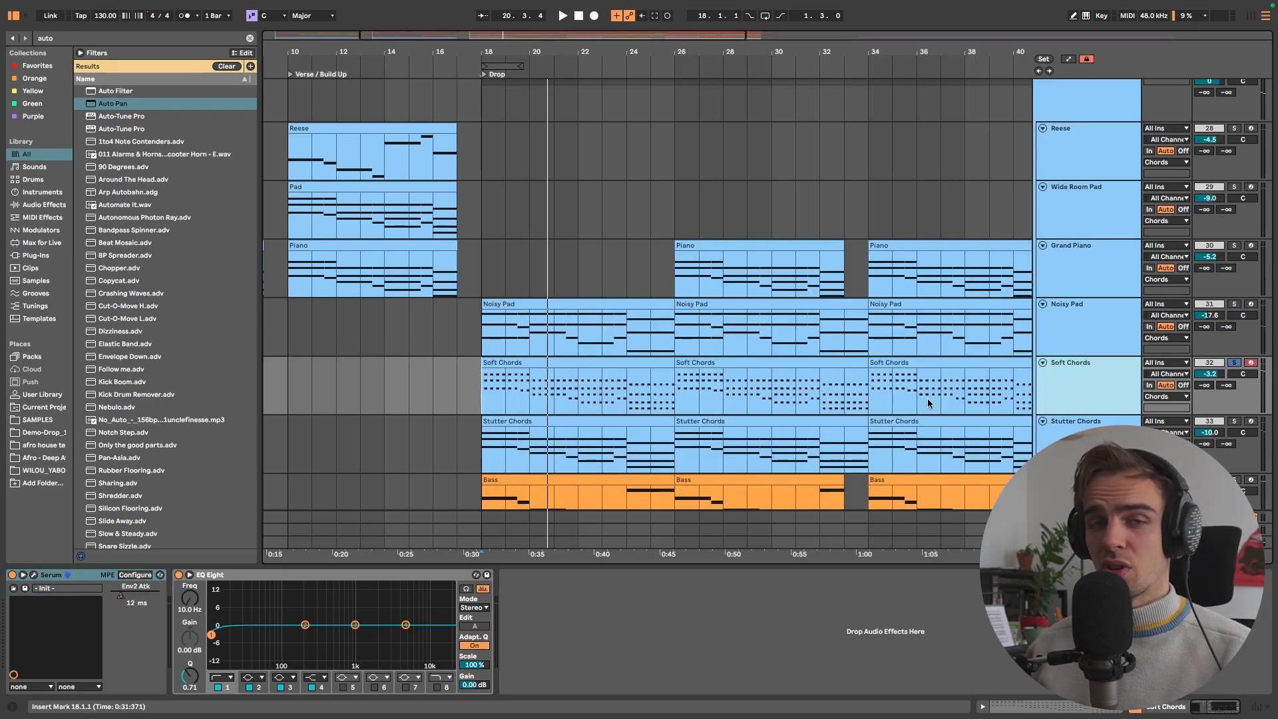
pyautogui.click(32, 577)
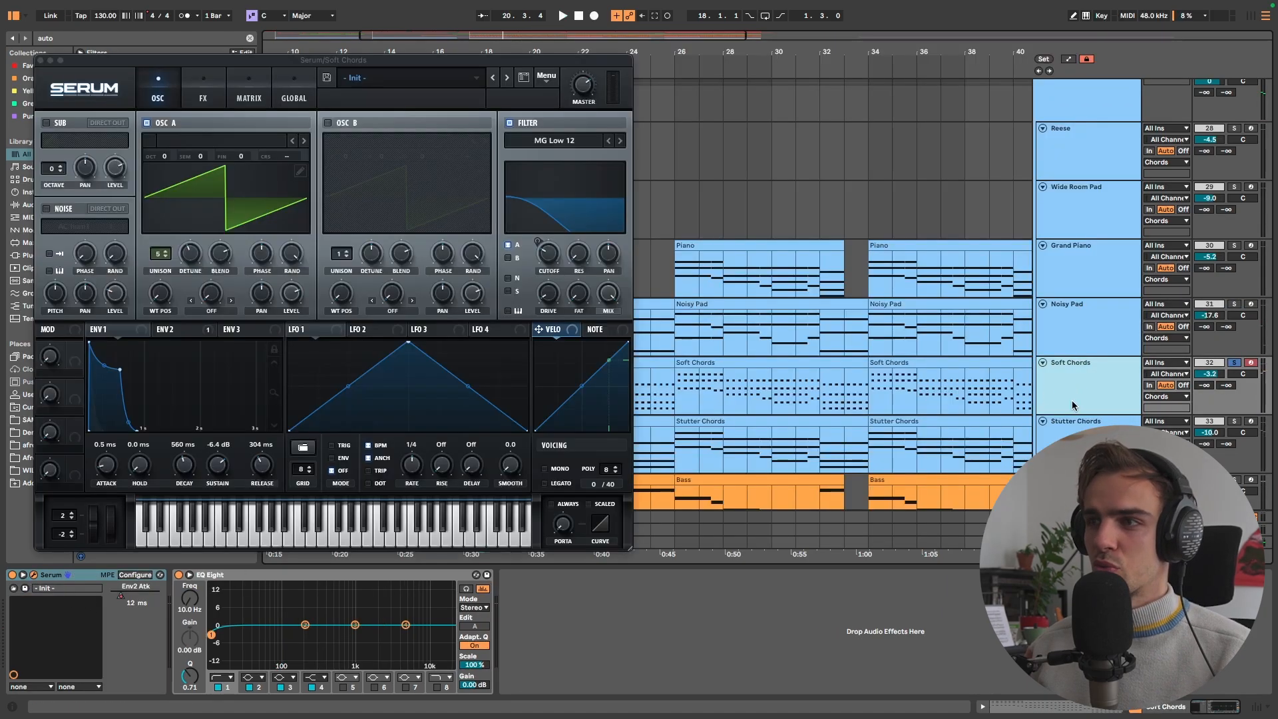
# View the effects and oscillators in the Soft Chords track's Serum while it plays, and close the plug-in window
pyautogui.click(189, 99)
pyautogui.click(157, 93)
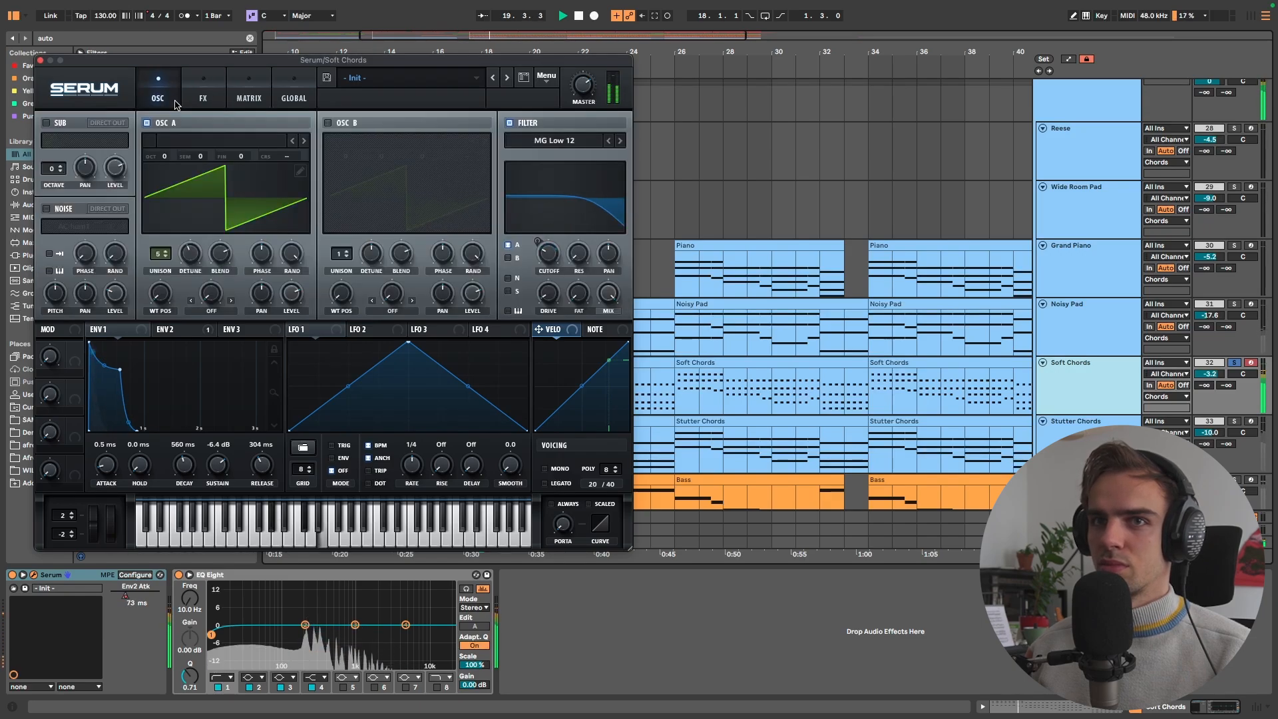
pyautogui.click(39, 61)
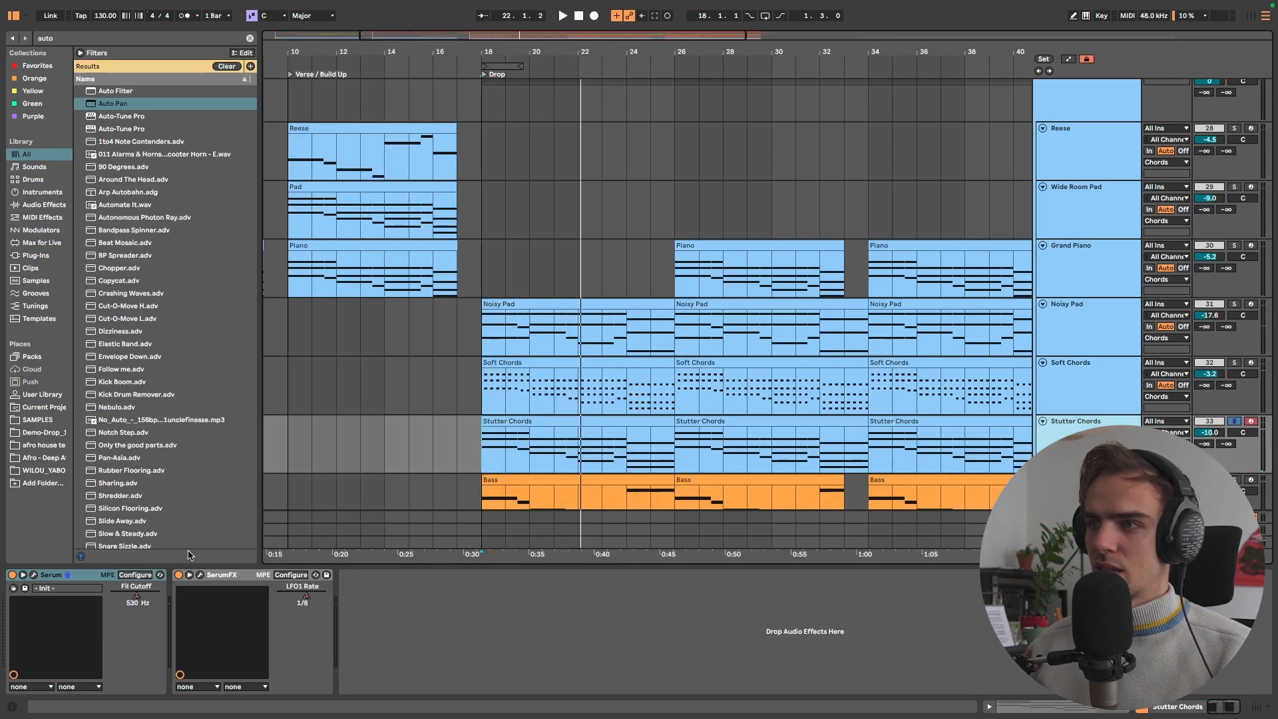
# Open the Serum of the soloed Stutter Chords and examine the track's SerumFX LFO1 Rate automation across the drop
pyautogui.click(37, 575)
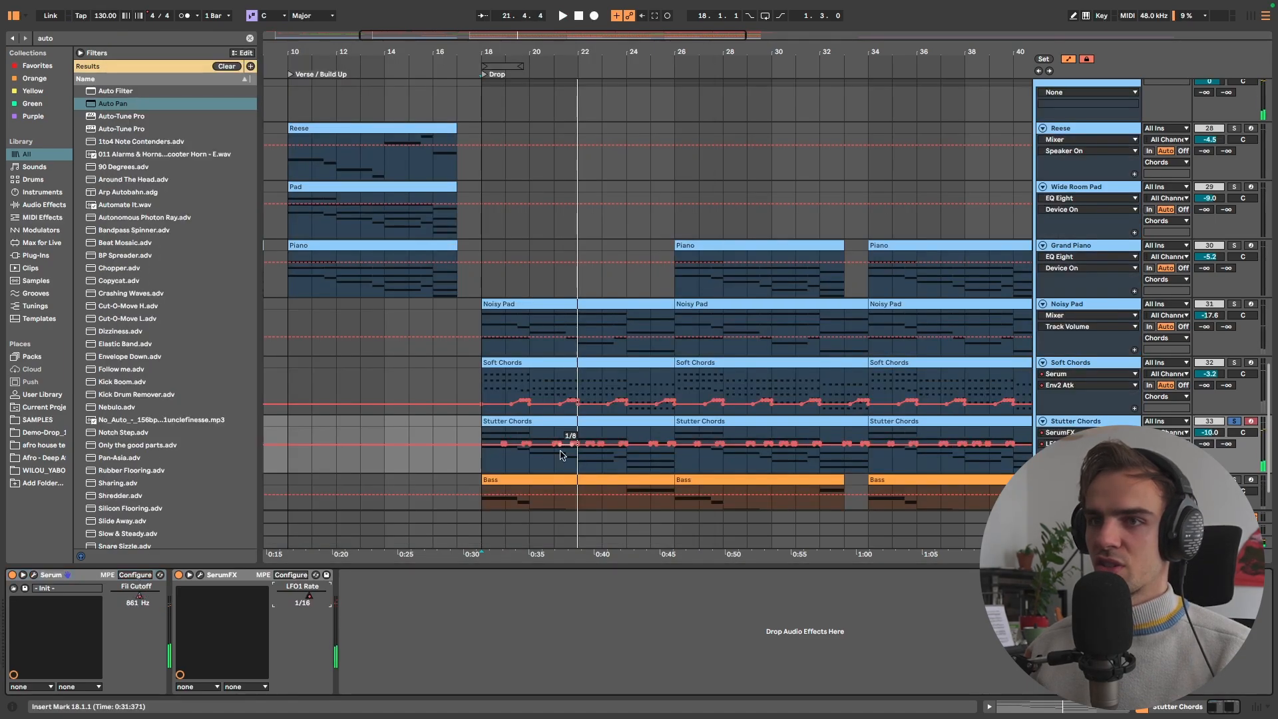
pyautogui.scroll(-1, 529, 491)
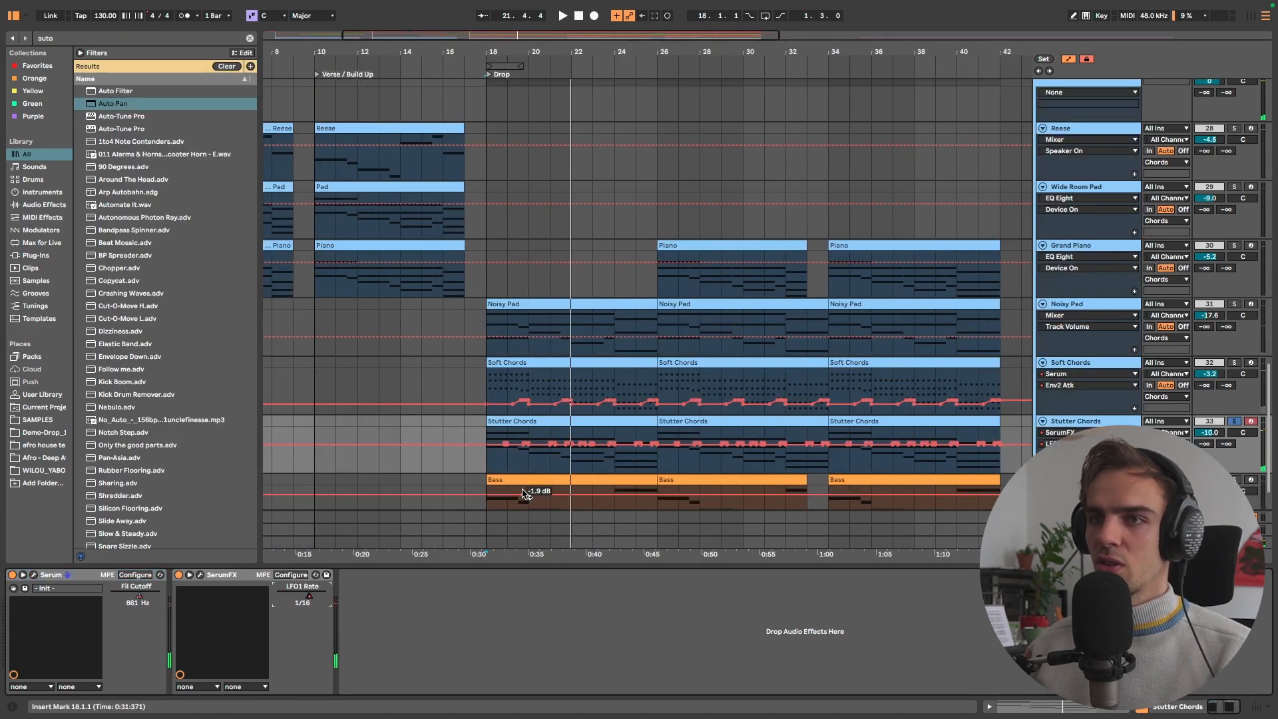
pyautogui.scroll(5, 535, 492)
pyautogui.moveTo(370, 453); pyautogui.dragTo(912, 450)
pyautogui.press('space')
pyautogui.scroll(-2, 771, 399)
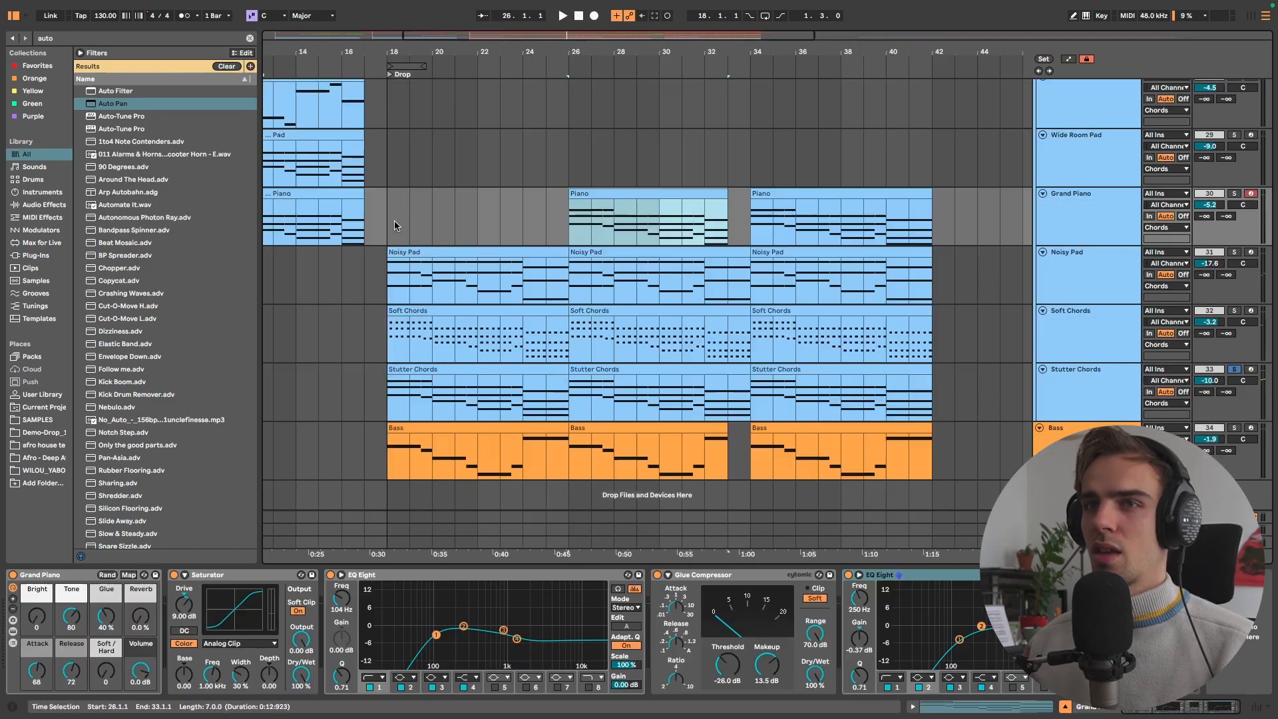
# Solo the Grand Piano track and play its Piano clip from 26.1.1
pyautogui.moveTo(389, 220); pyautogui.dragTo(561, 226)
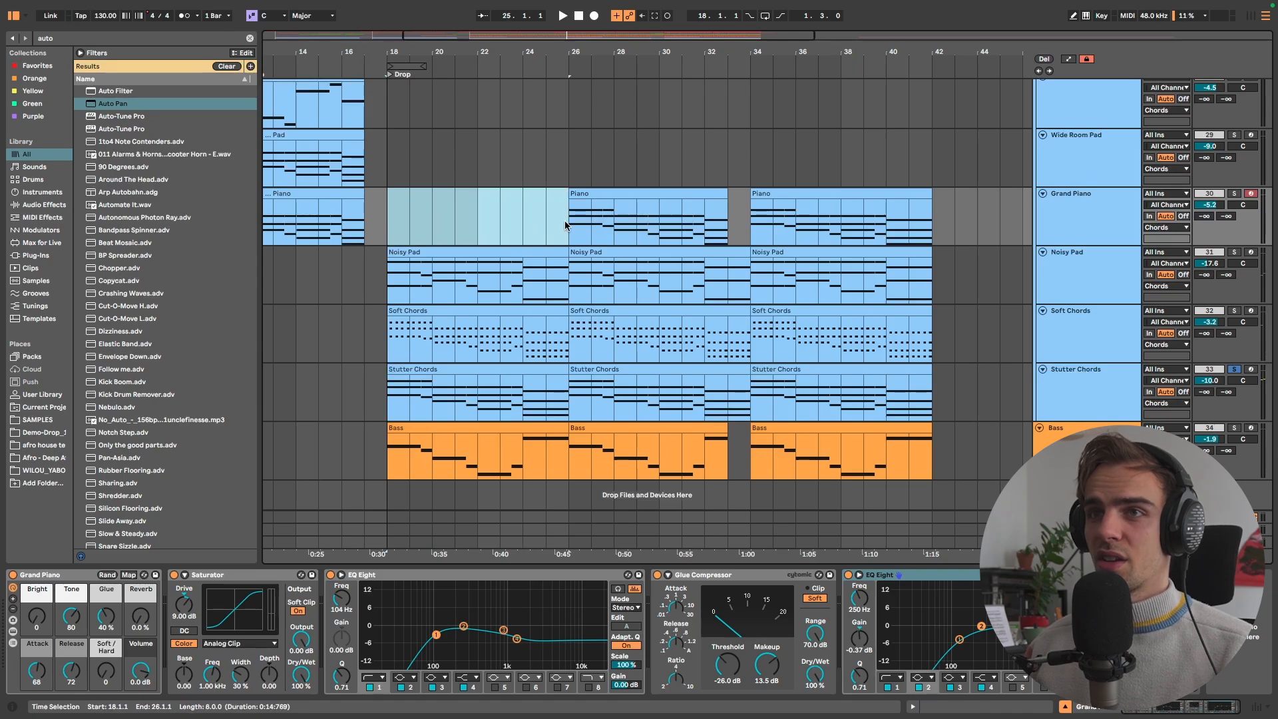
pyautogui.click(603, 195)
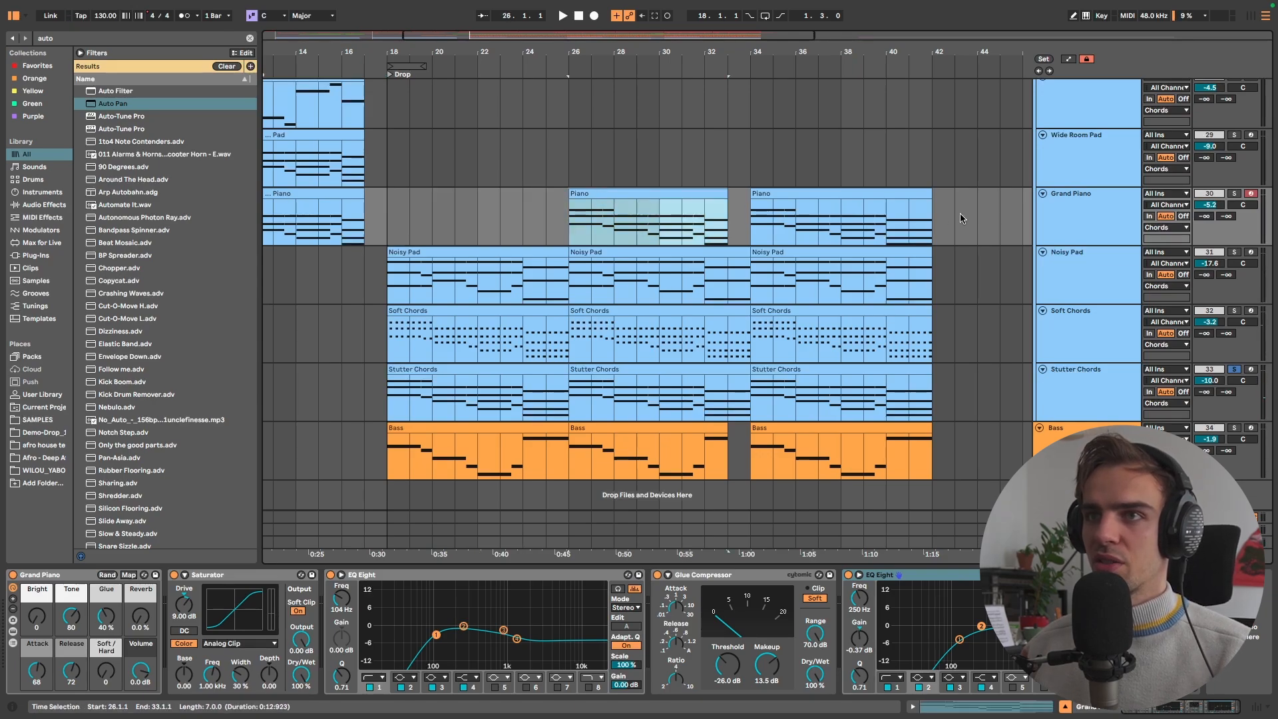
pyautogui.click(1235, 193)
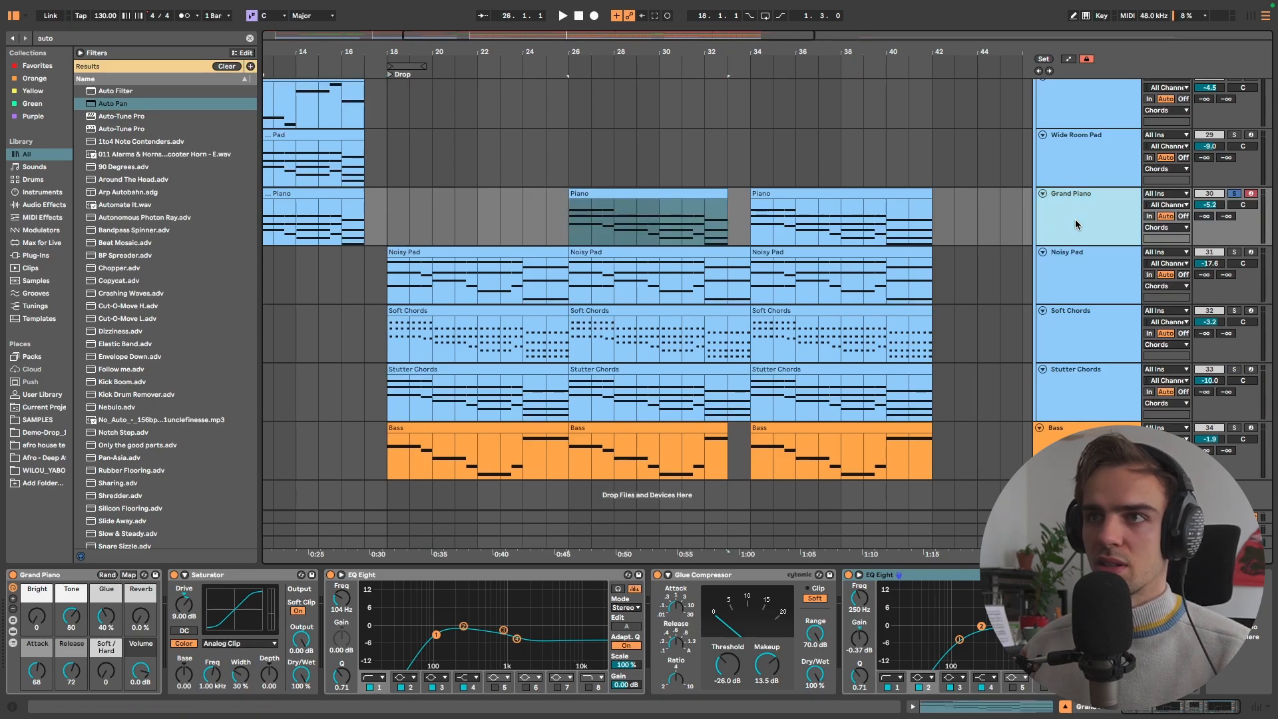
pyautogui.press('space')
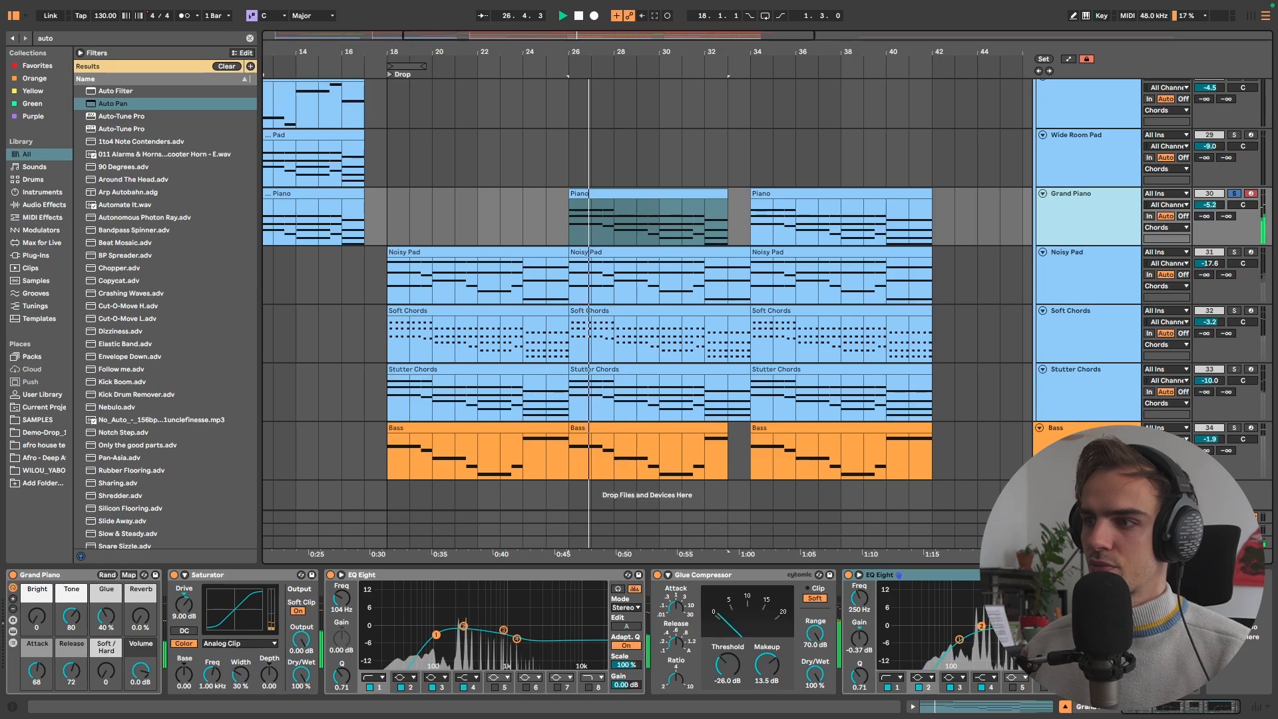
# Examine the end of the Grand Piano's effect chain, including Hybrid Reverb and the last EQ Eight, and stop playback
pyautogui.click(1198, 575)
pyautogui.hscroll(6, 1198, 586)
pyautogui.click(1196, 575)
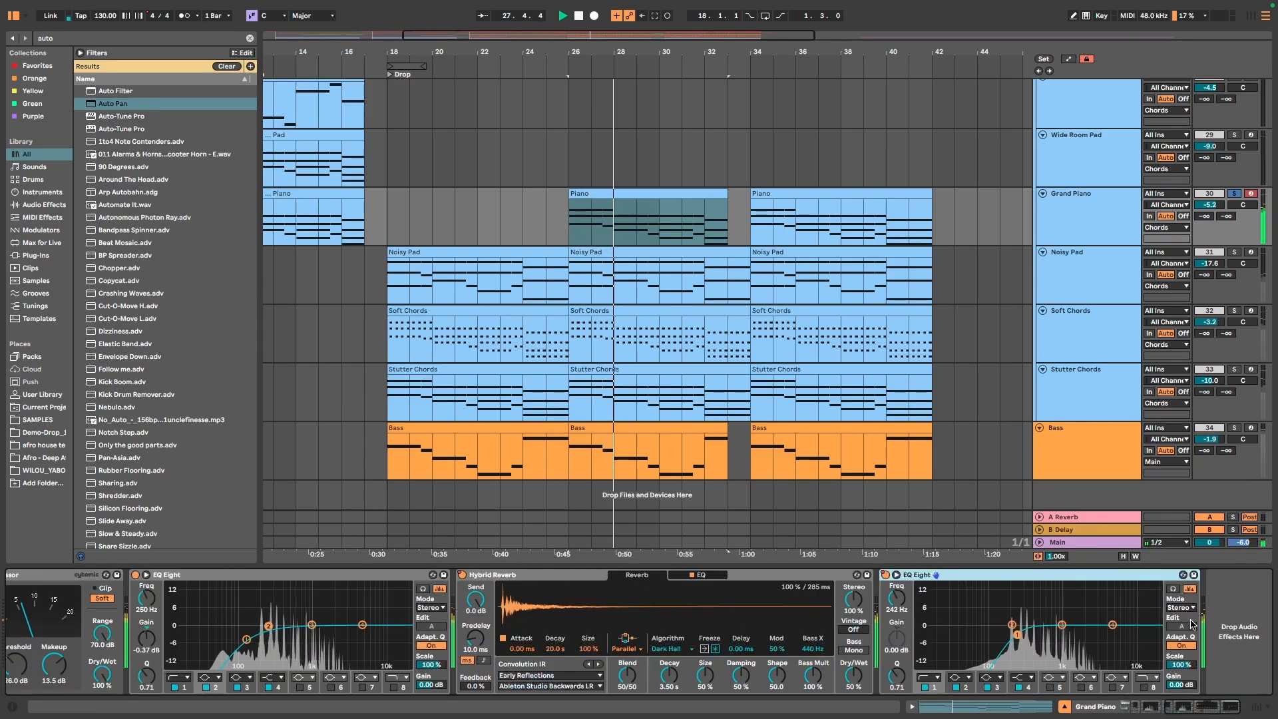
pyautogui.press('space')
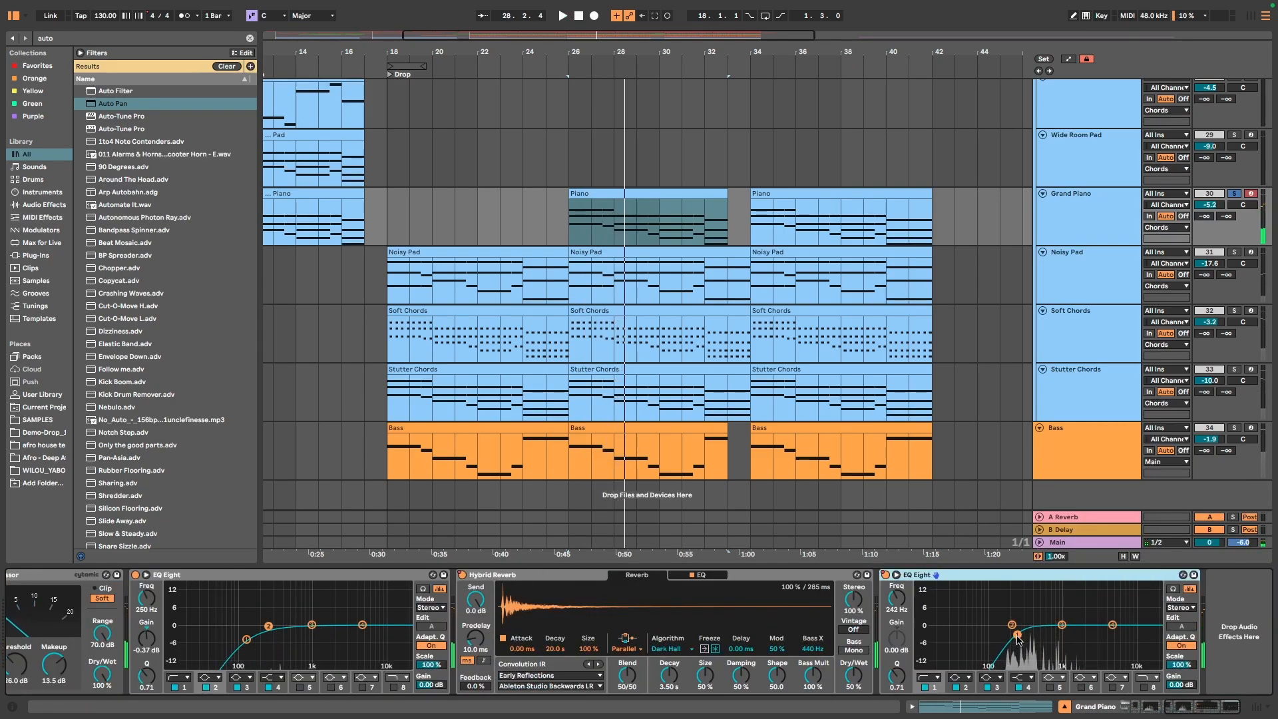
pyautogui.click(533, 575)
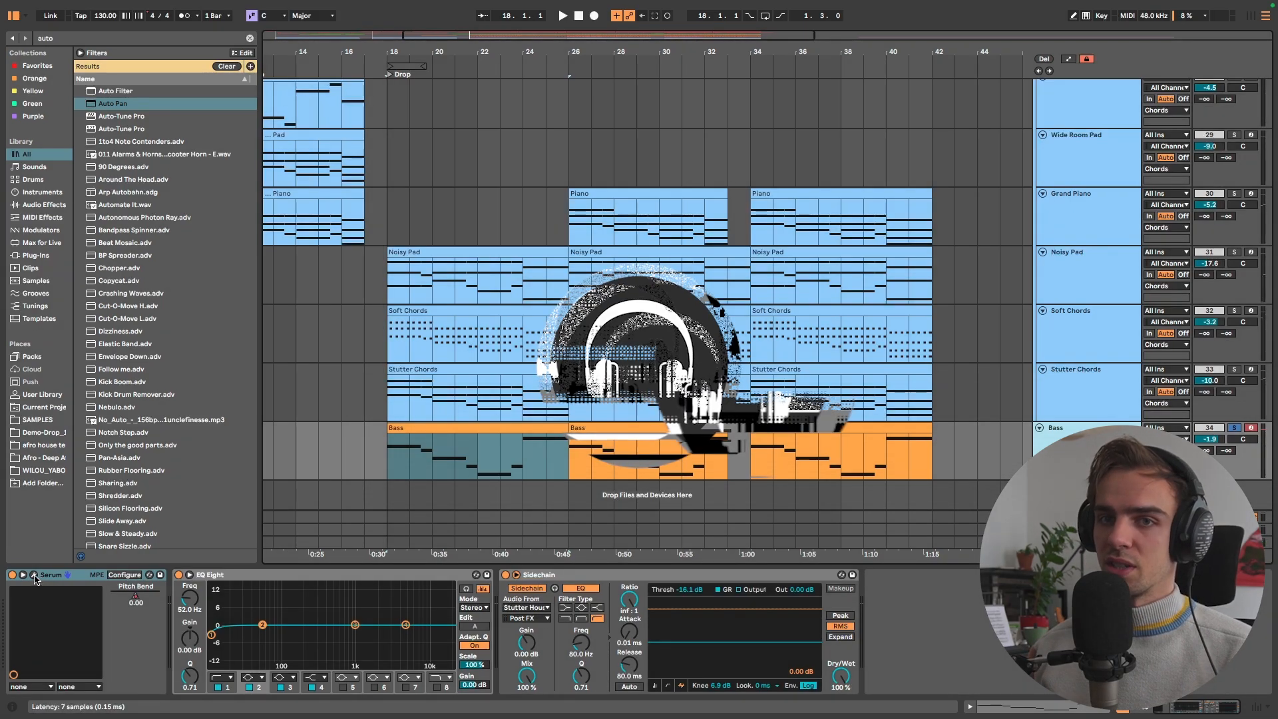
# Open the soloed Bass track's Serum, play it from 18.1.1, and view the synth's effects and oscillators
pyautogui.click(33, 574)
pyautogui.press('space')
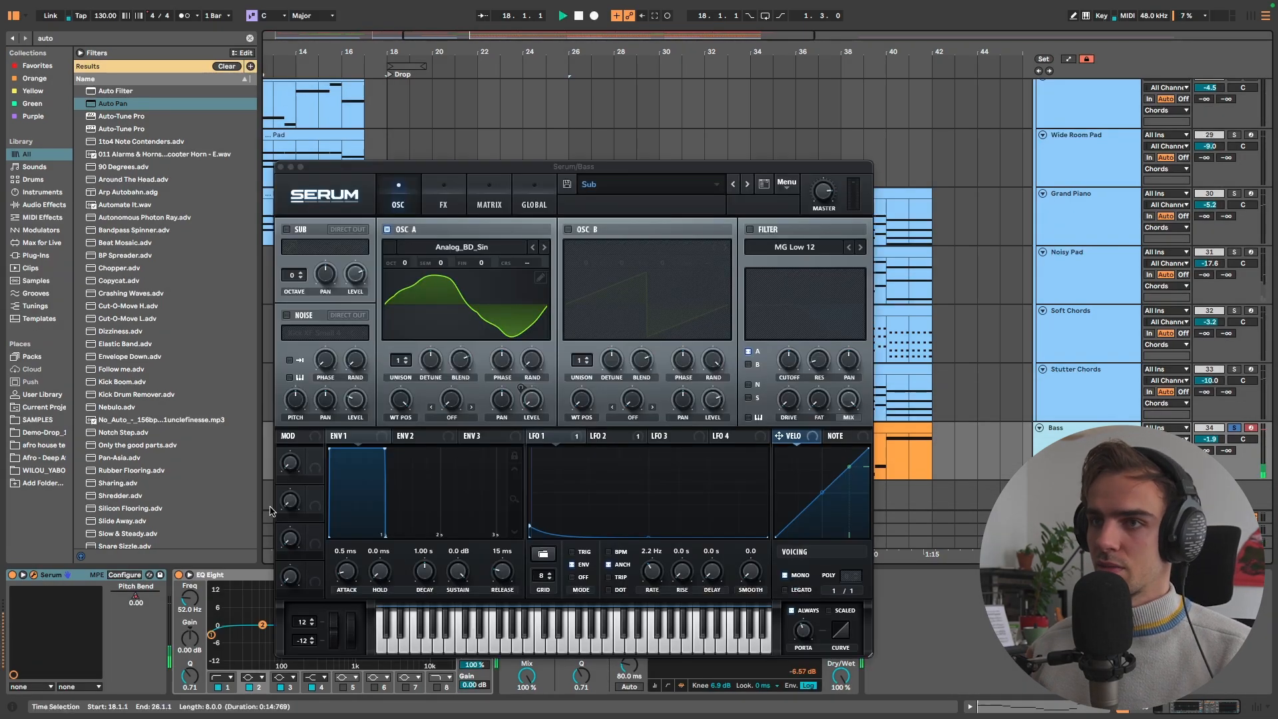
pyautogui.click(444, 194)
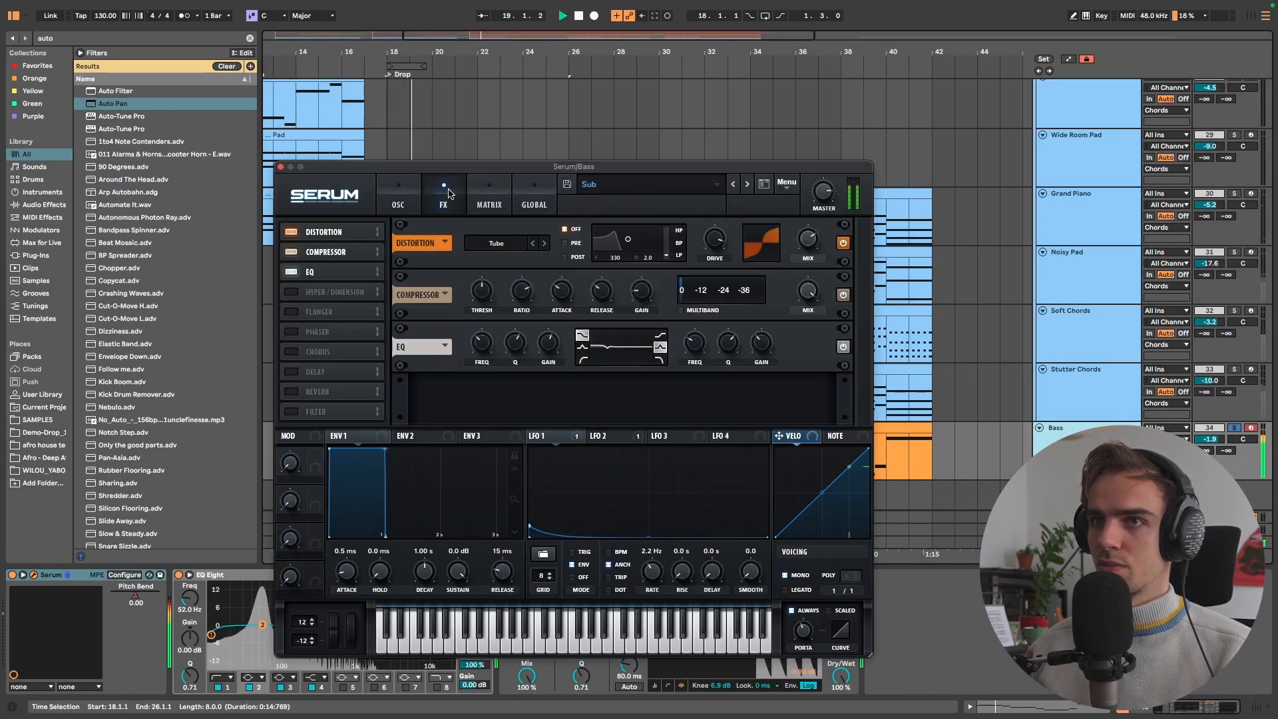
pyautogui.click(399, 193)
pyautogui.moveTo(328, 169); pyautogui.dragTo(525, 129)
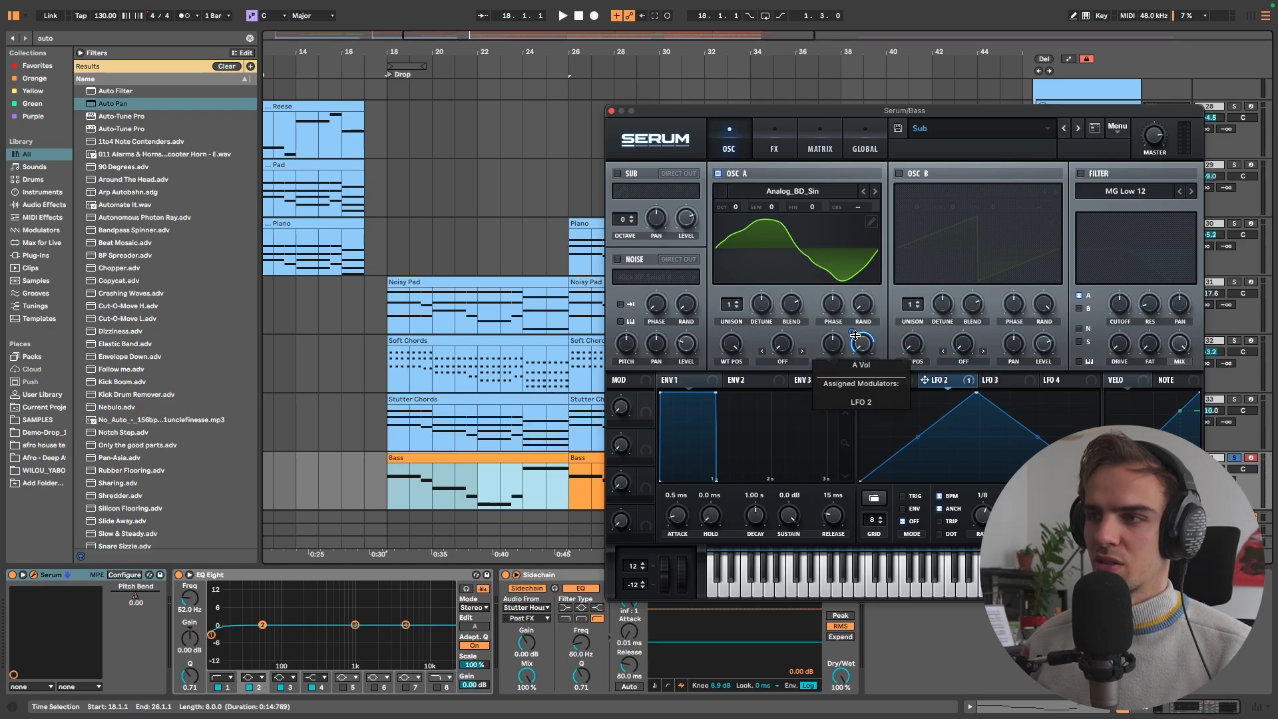
# Play the Bass and examine how LFO 2 modulates the level of oscillator A in Serum
pyautogui.press('space')
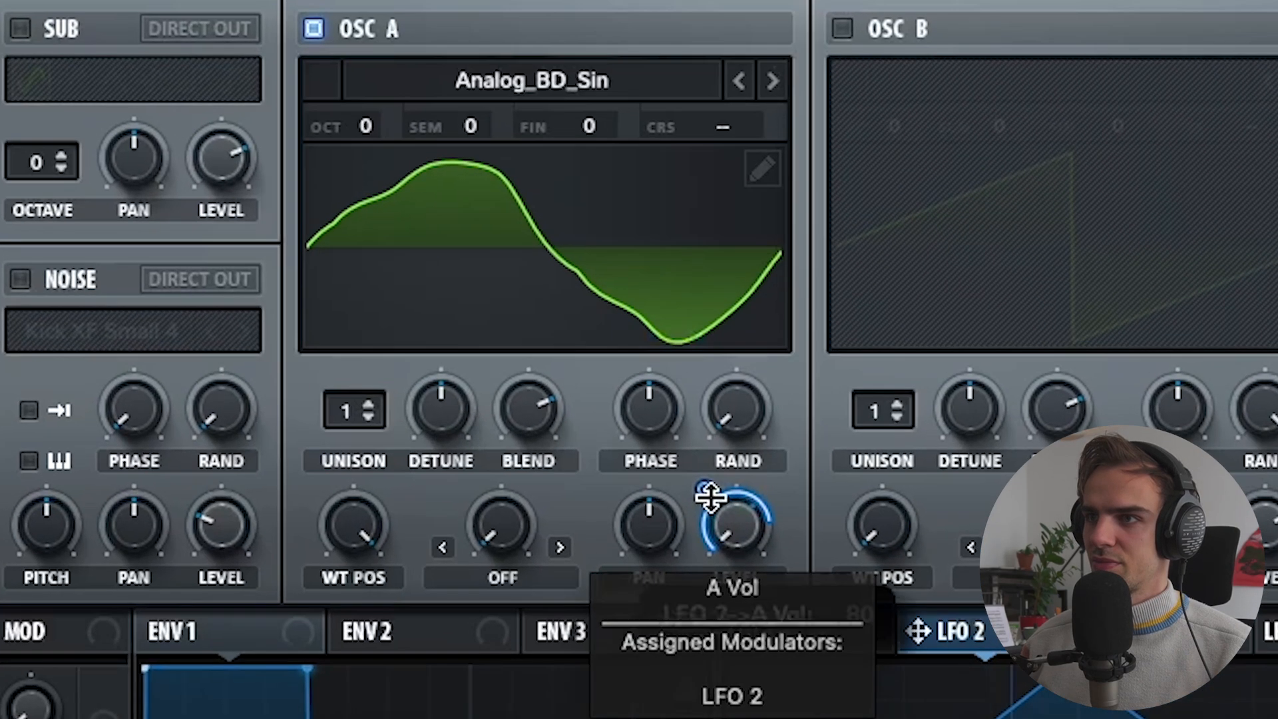
pyautogui.moveTo(854, 334); pyautogui.dragTo(821, 409)
pyautogui.moveTo(613, 712); pyautogui.dragTo(683, 471)
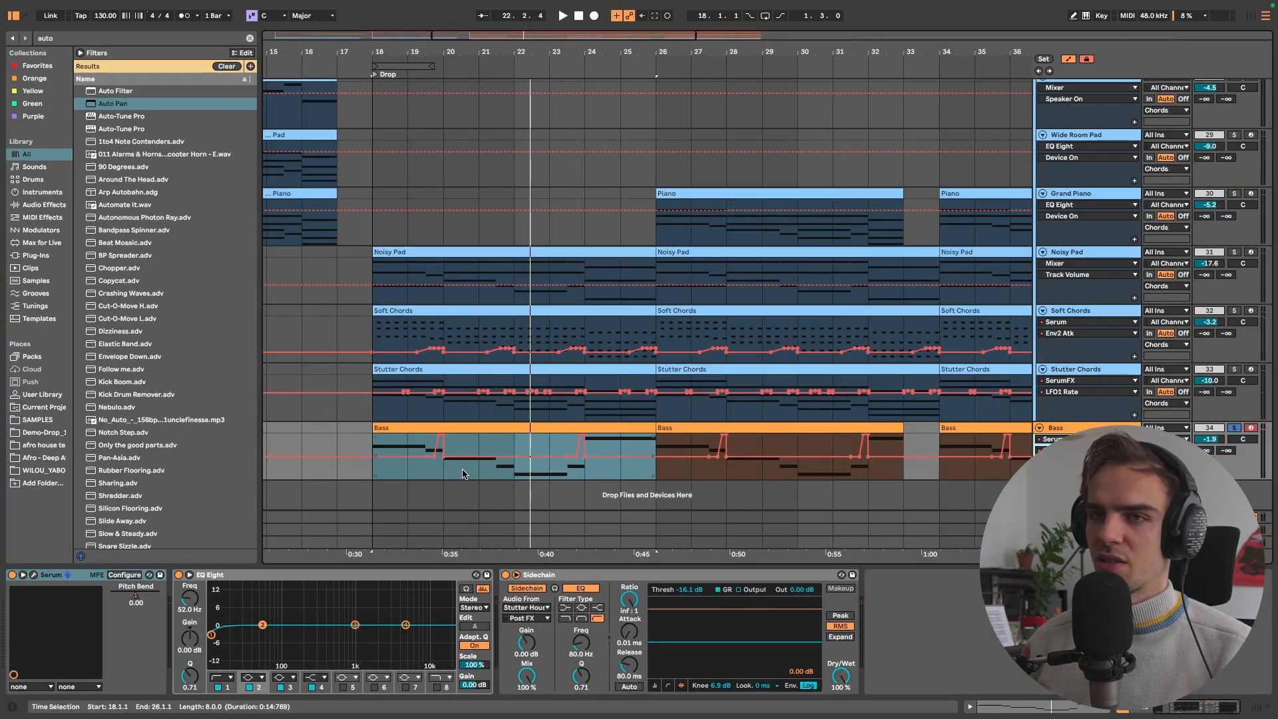
# Play the soloed Bass from 18.1.1 with its automation curve shown above the clips
pyautogui.scroll(4, 448, 481)
pyautogui.click(348, 477)
pyautogui.press('space')
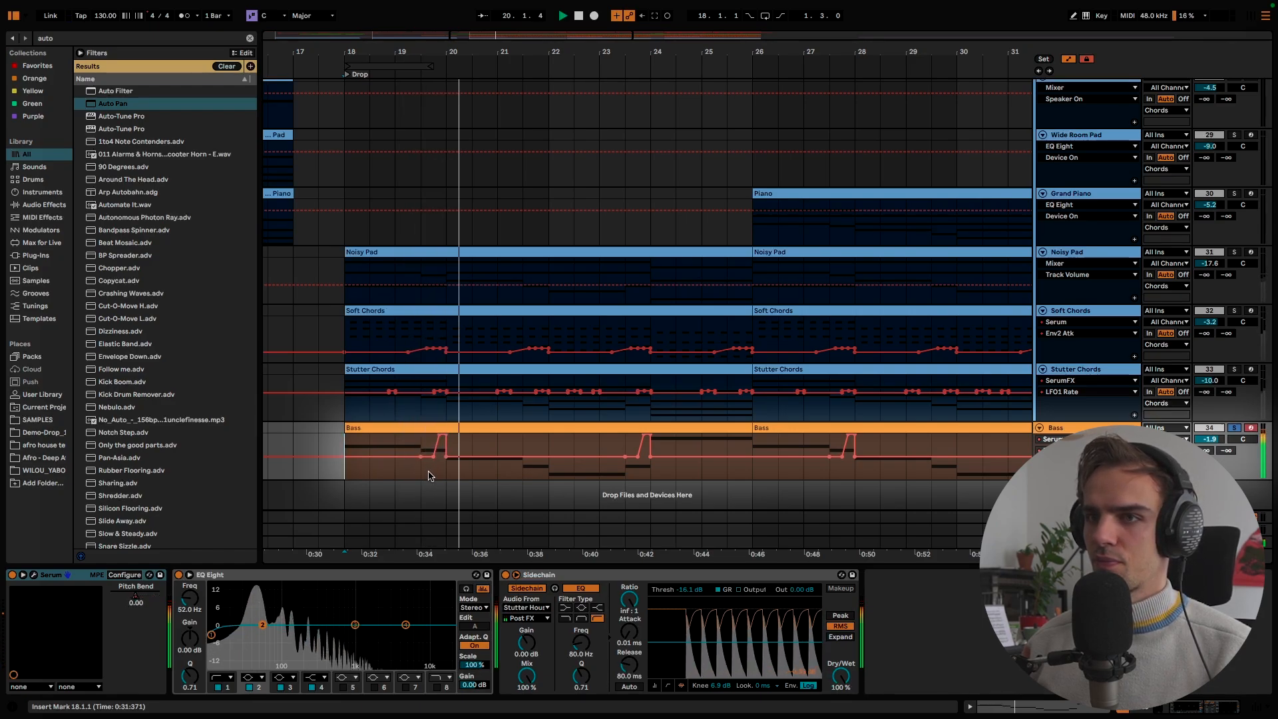
pyautogui.press('space')
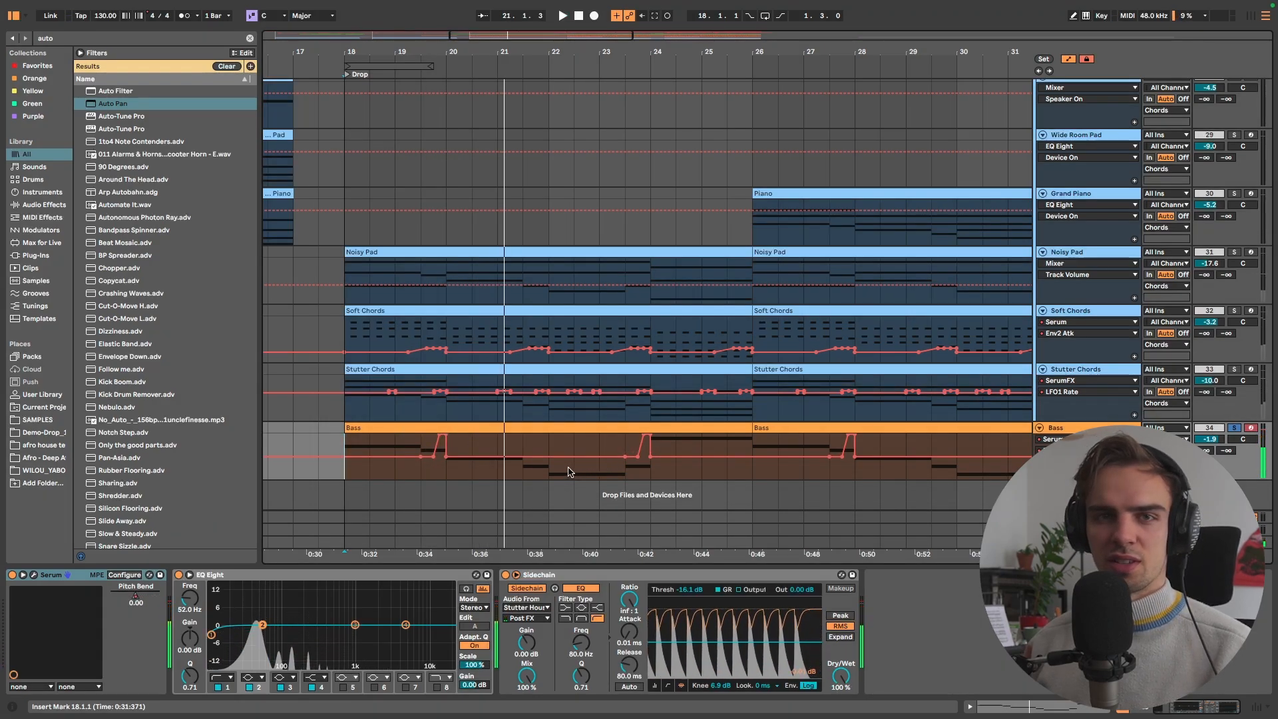
# Play the soloed vocals, drums, chords and bass together from 18.1.1, with the insert mark on the White Noise track
pyautogui.press('-')
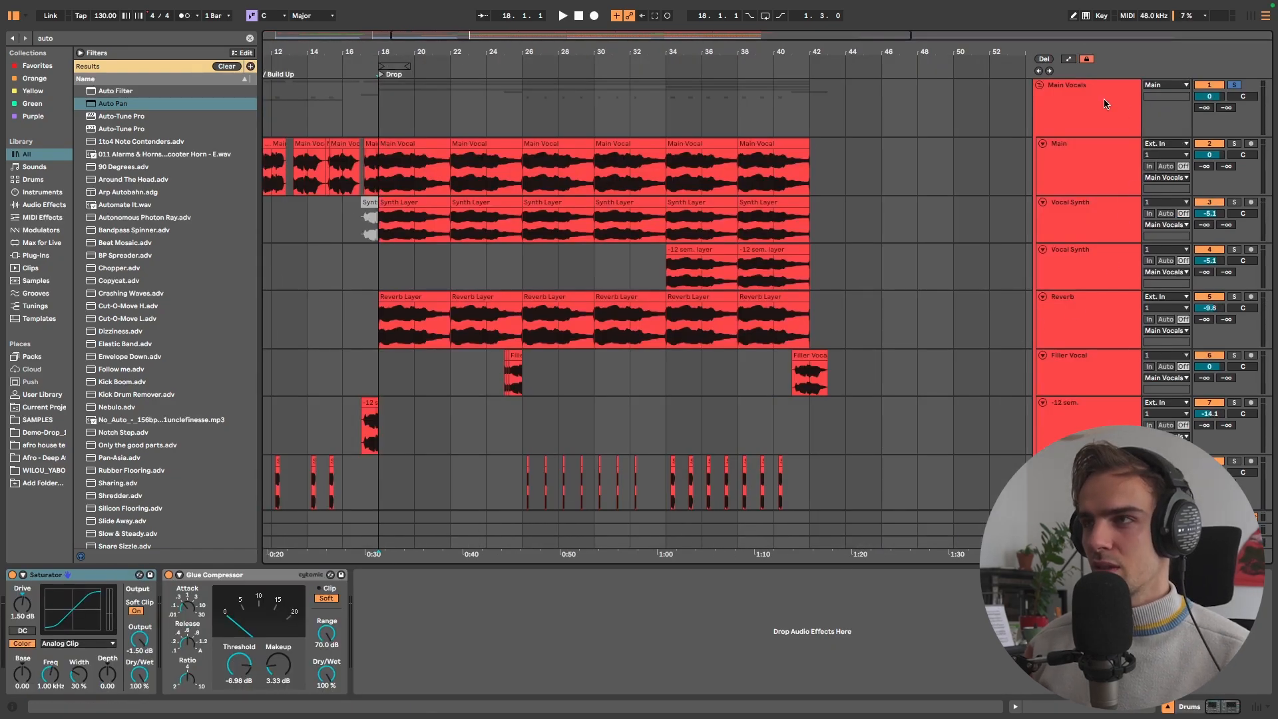
pyautogui.click(1103, 103)
pyautogui.scroll(-10, 1102, 103)
pyautogui.scroll(-3, 1082, 319)
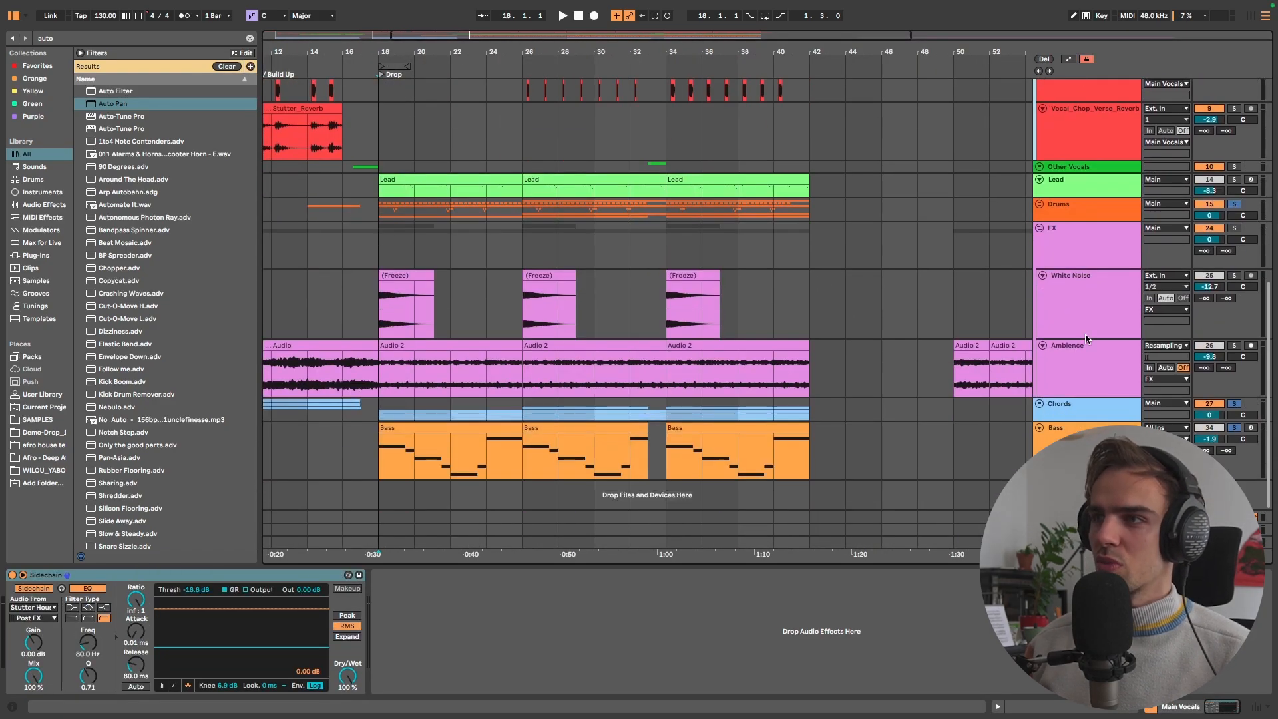
pyautogui.click(377, 331)
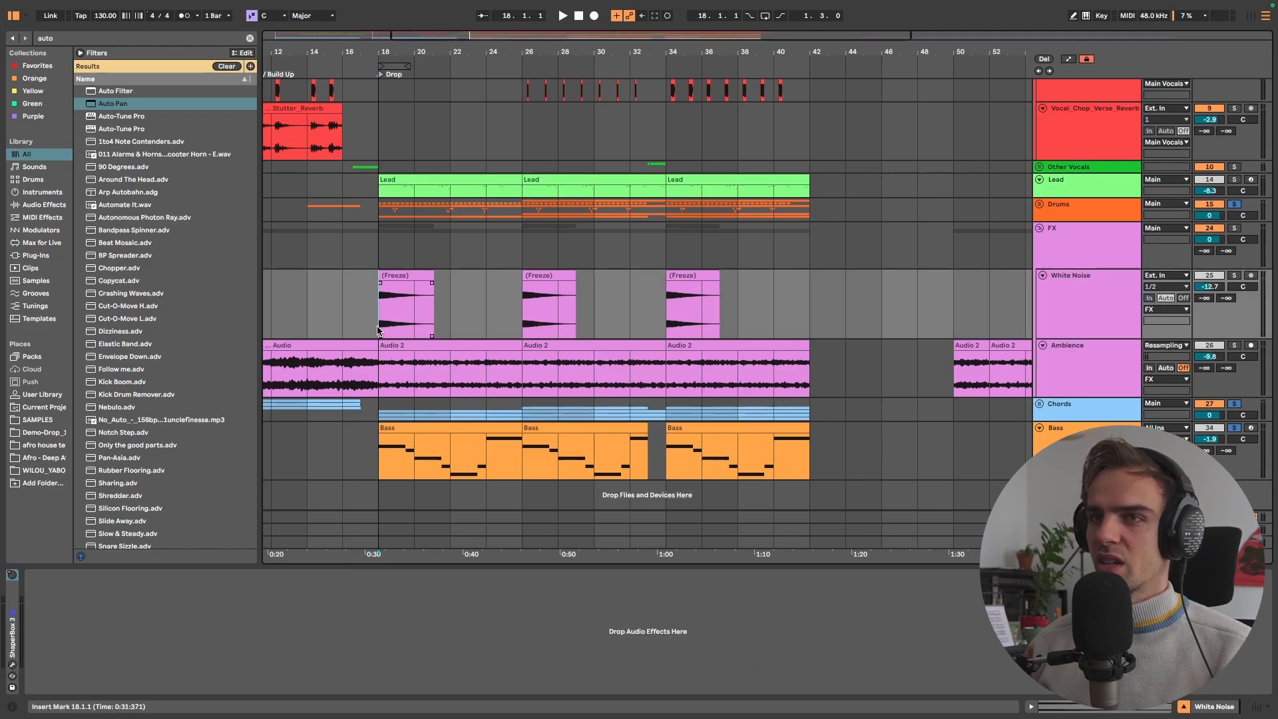
pyautogui.press('space')
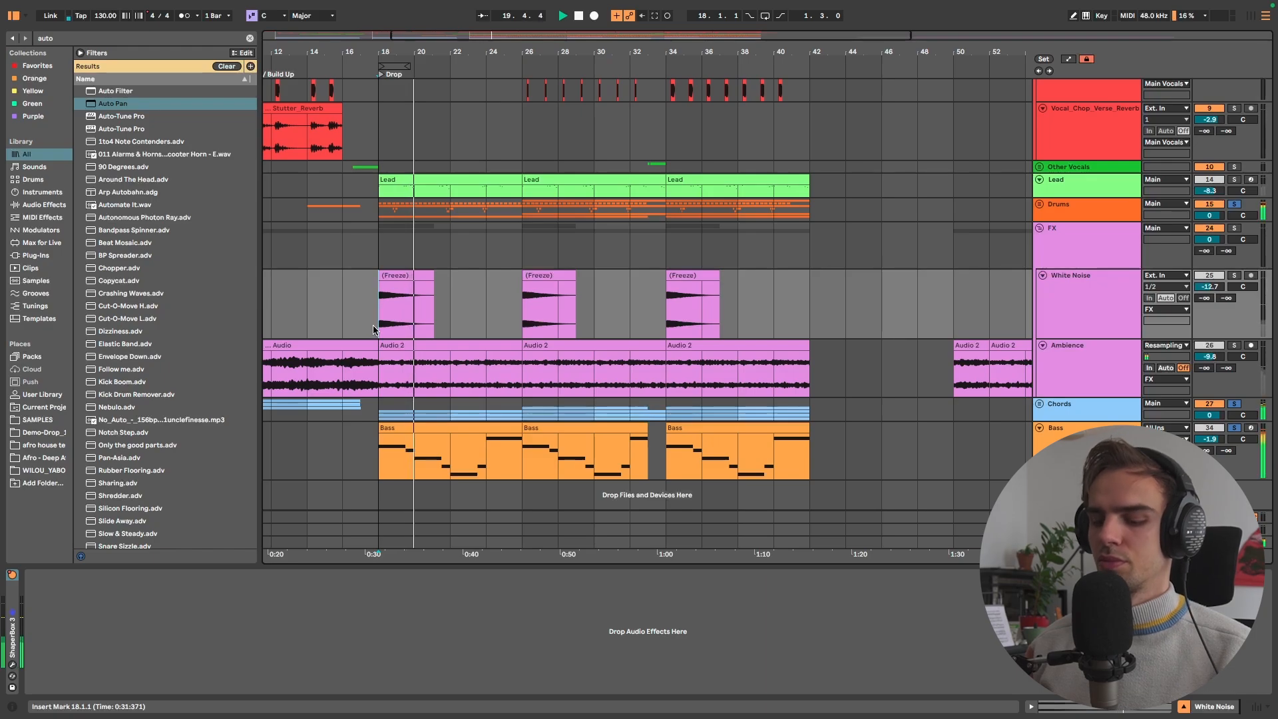
# Solo the White Noise track in the FX group and play its first clip from 18.1.1
pyautogui.click(399, 310)
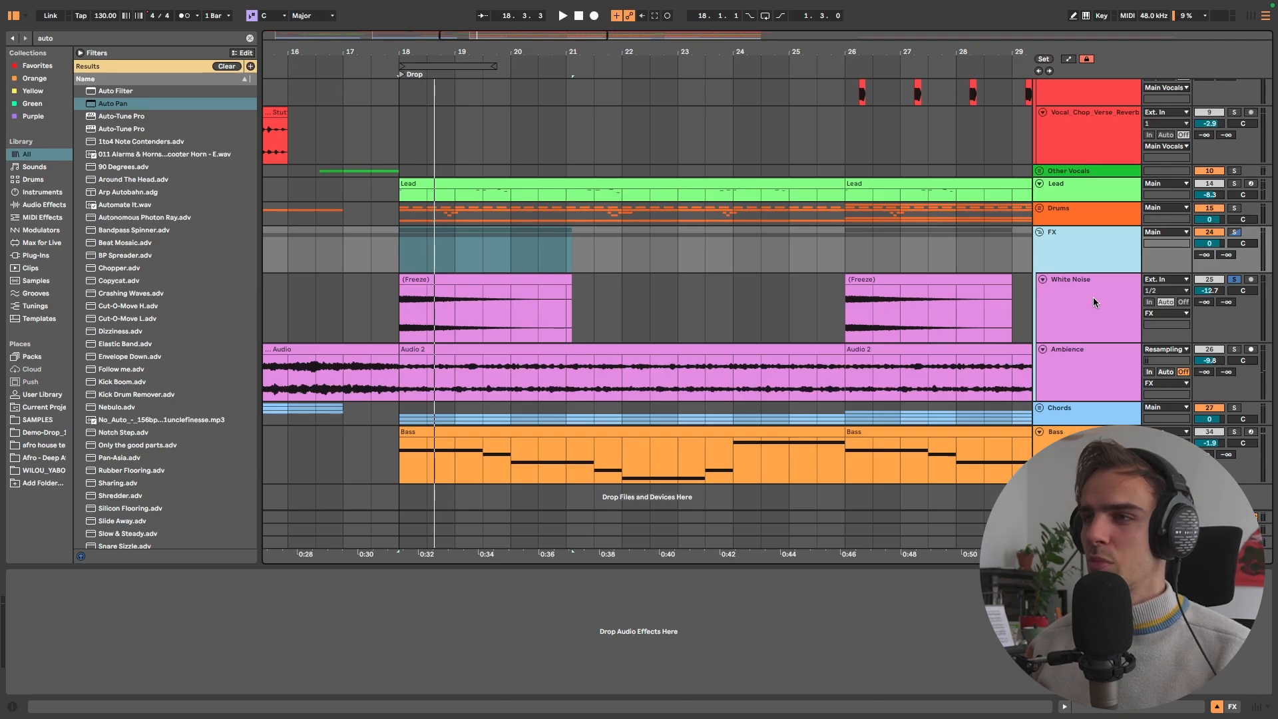
pyautogui.click(1093, 297)
pyautogui.press('space')
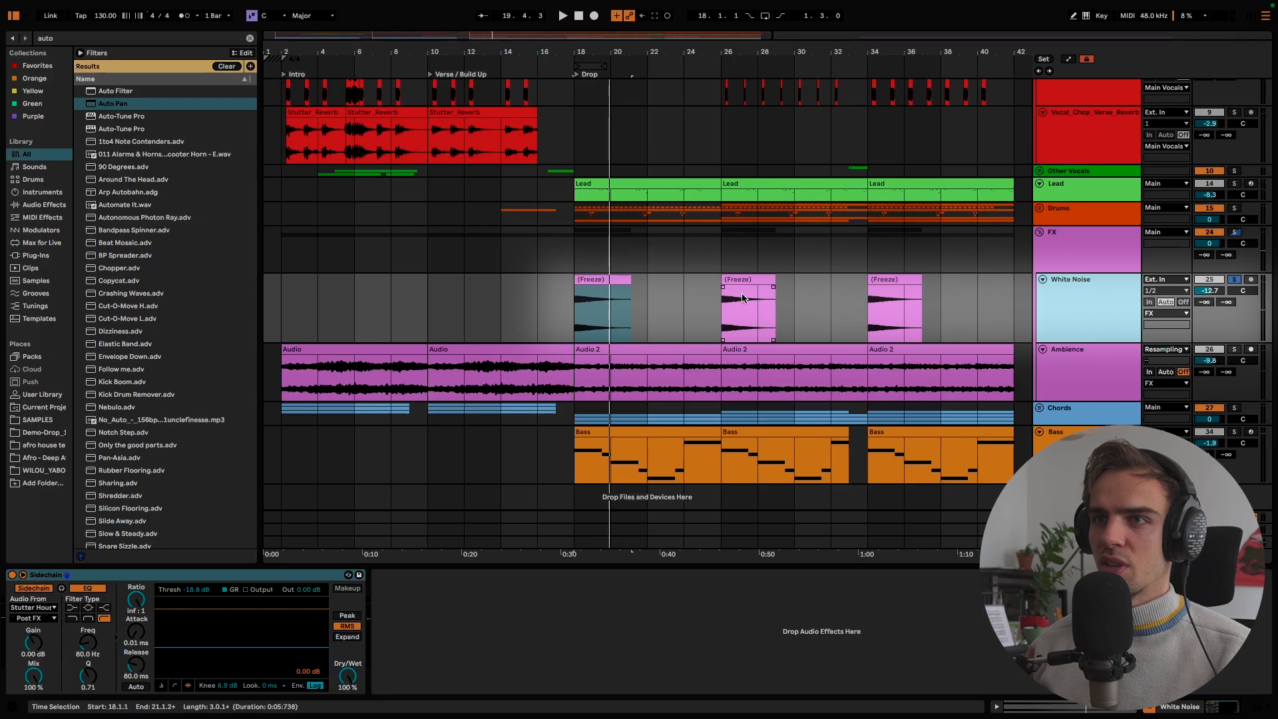
# Solo the Ambience track and play its Audio 2 clip from 18.1.1
pyautogui.scroll(3, 669, 341)
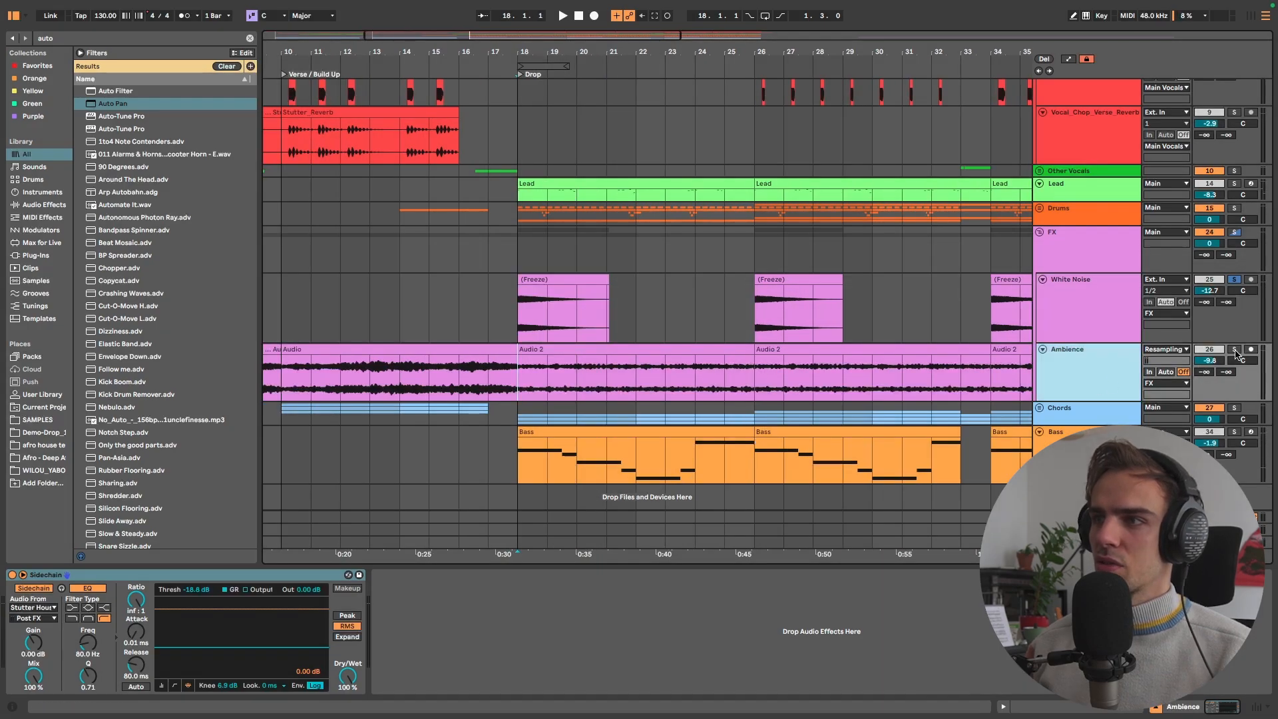
pyautogui.click(1234, 350)
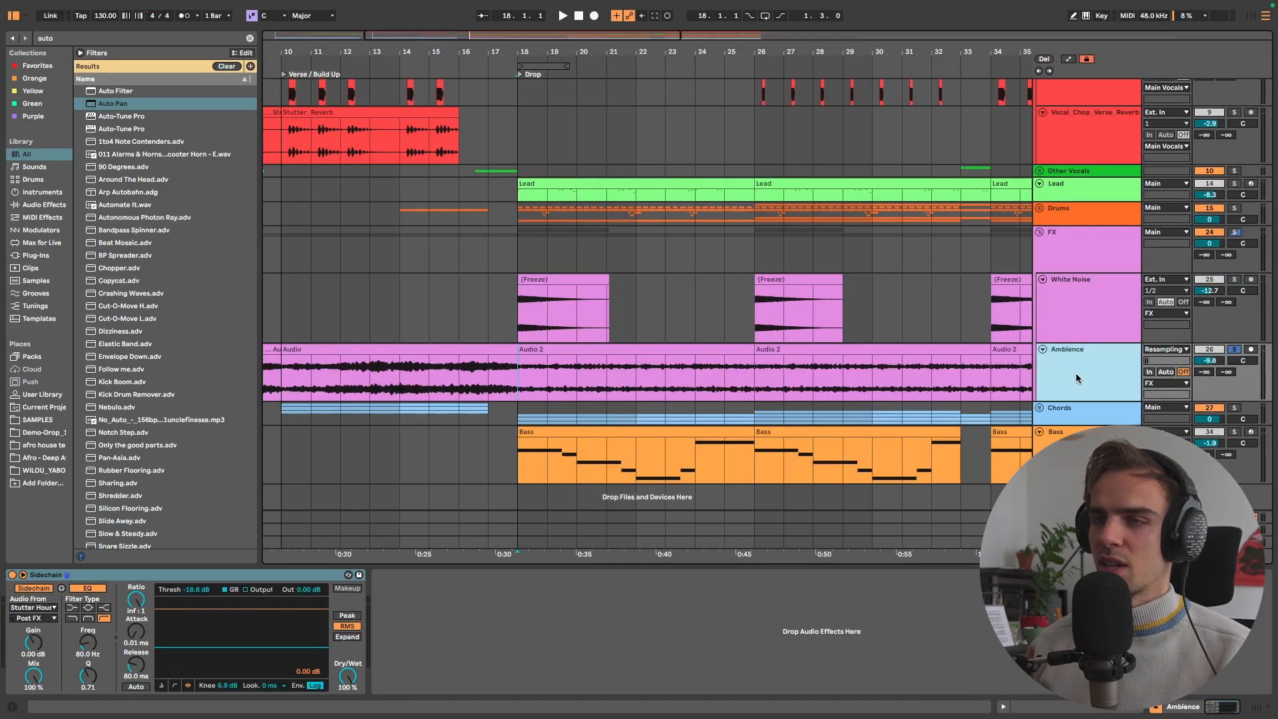
pyautogui.click(697, 361)
pyautogui.press('space')
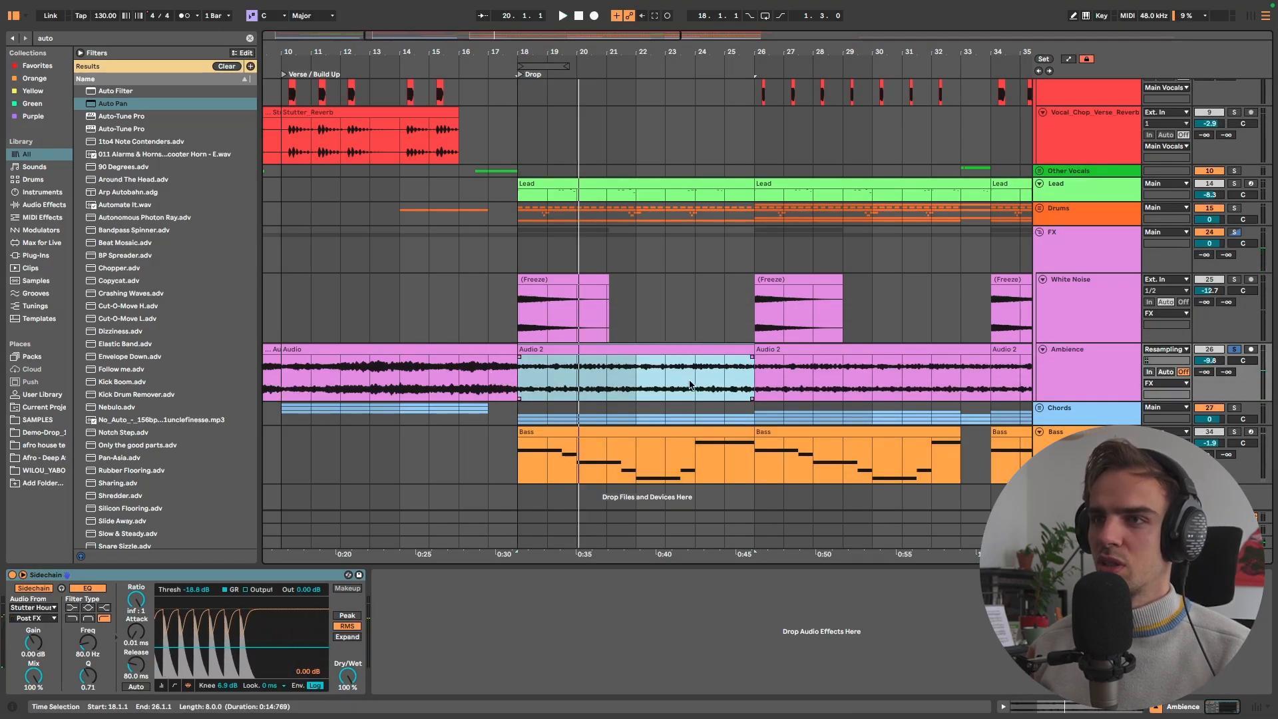
# Solo the Lead track and play its clips from 18.1.1 with the Auto Filter Frequency automation shown
pyautogui.scroll(3, 669, 350)
pyautogui.scroll(-5, 670, 350)
pyautogui.hscroll(2, 670, 350)
pyautogui.scroll(3, 670, 350)
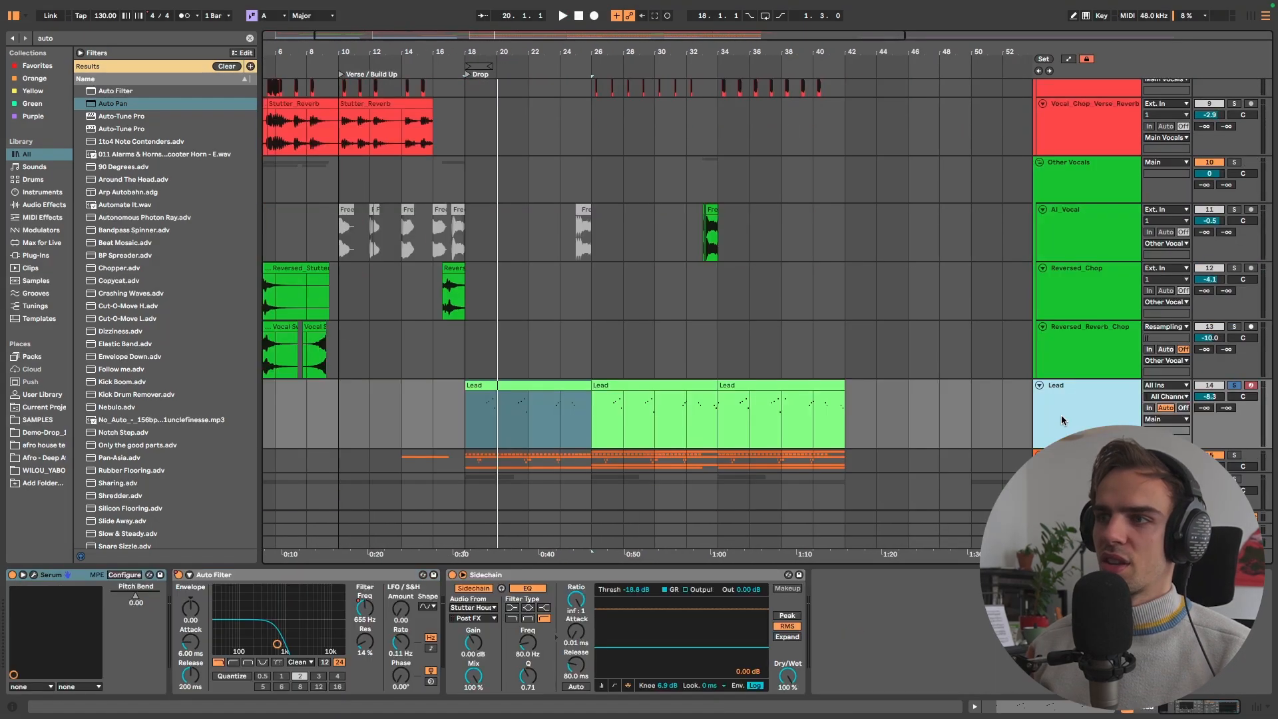
pyautogui.click(538, 383)
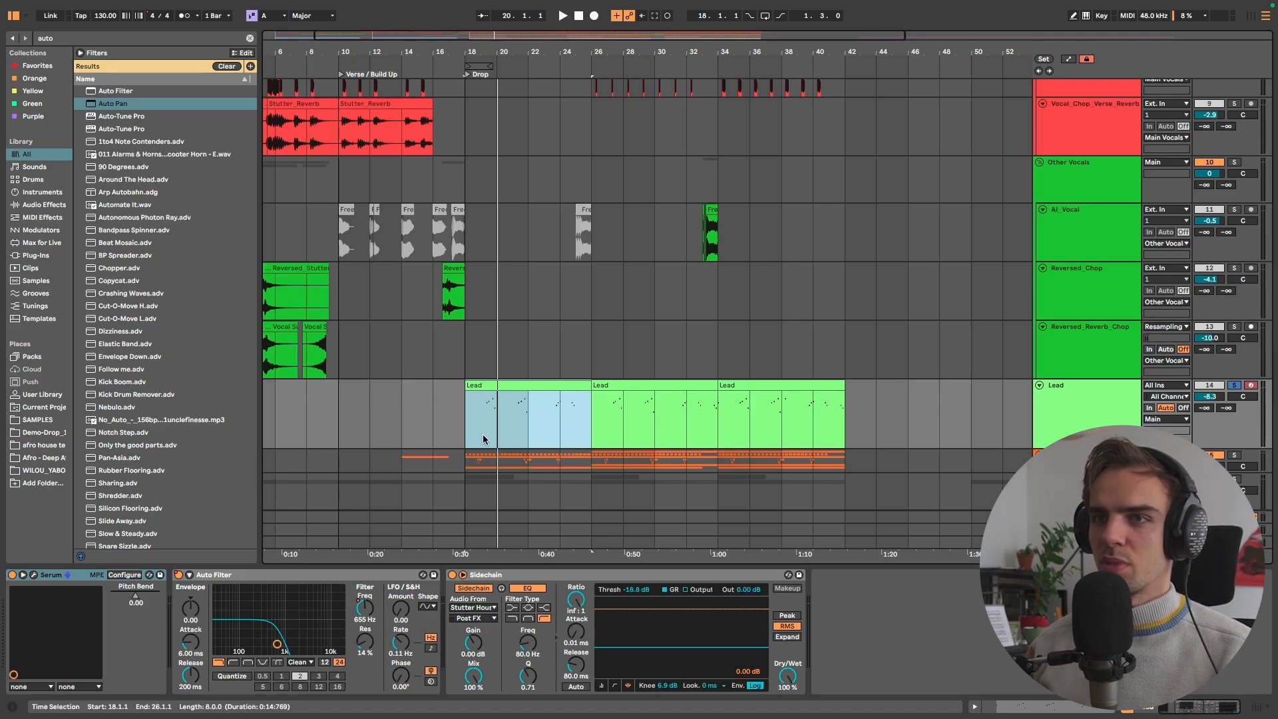
pyautogui.scroll(5, 484, 439)
pyautogui.click(401, 420)
pyautogui.press('space')
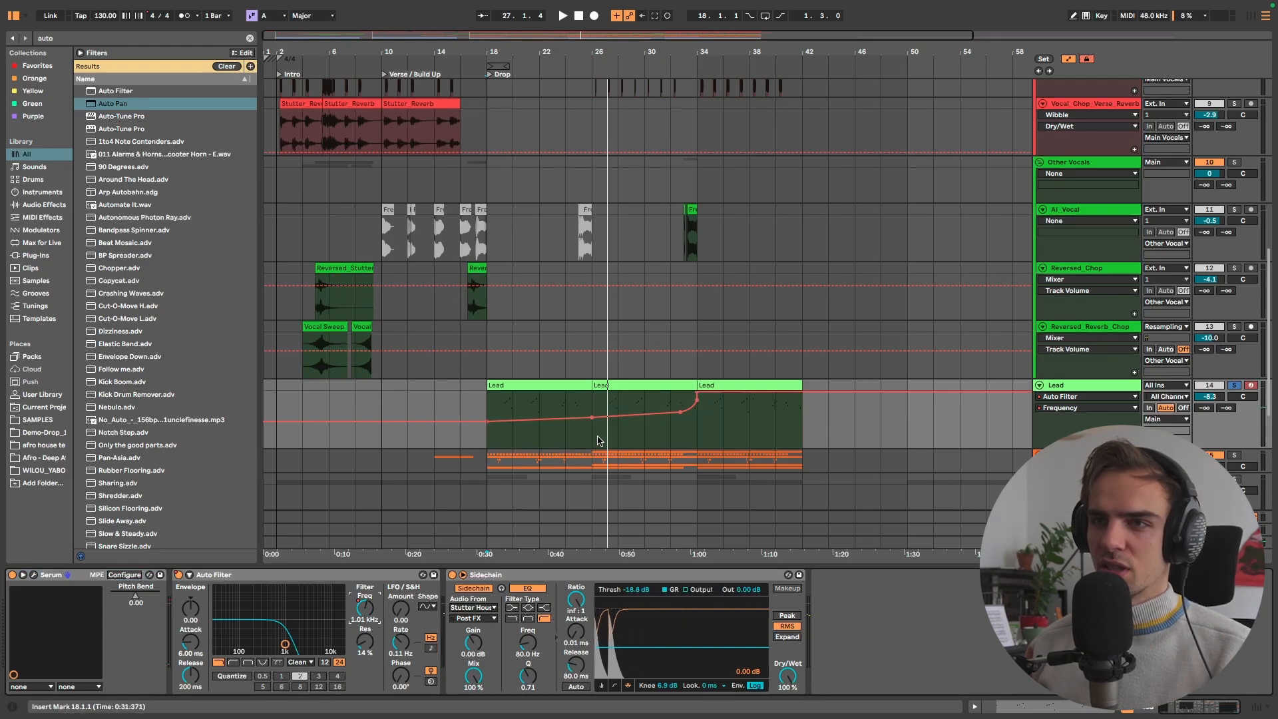
# Examine the rise of the Lead's Auto Filter Frequency automation from bar 26 to bar 34
pyautogui.moveTo(598, 440); pyautogui.dragTo(681, 439)
pyautogui.click(696, 438)
pyautogui.scroll(1, 694, 438)
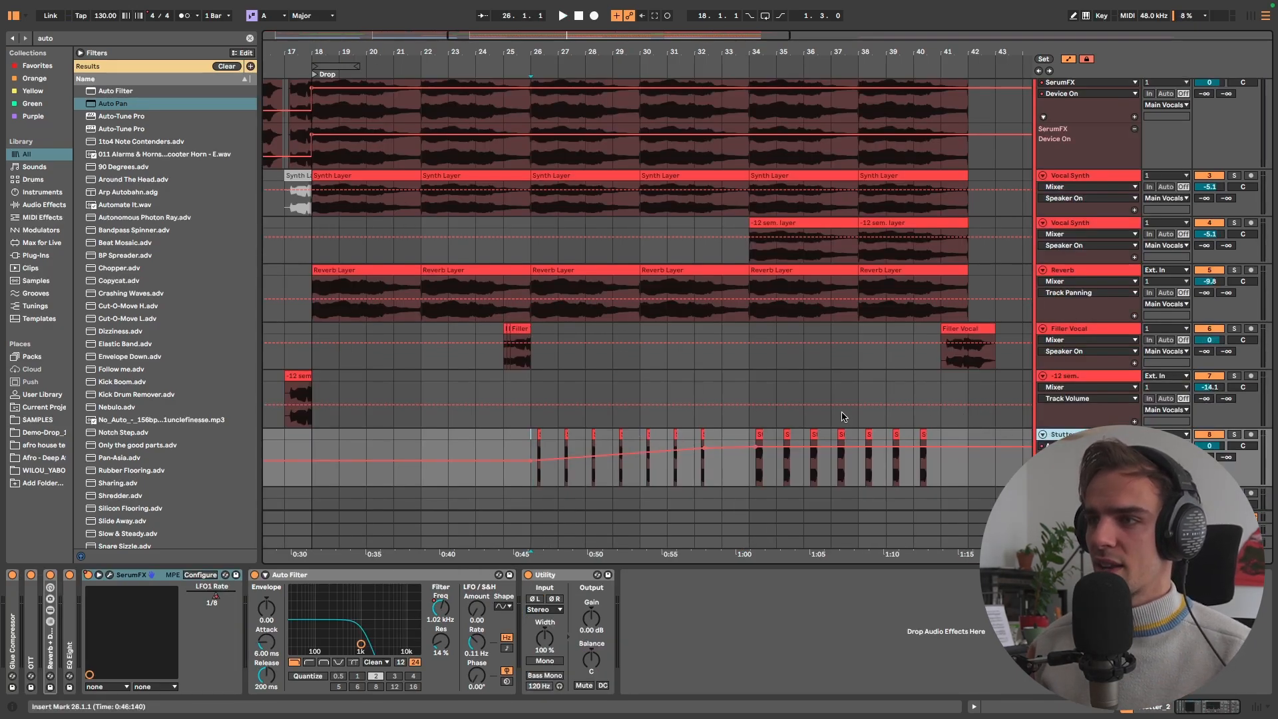
# Solo the Stutter_2 vocal track and play it from its first clip in the Intro
pyautogui.scroll(-1, 842, 417)
pyautogui.scroll(2, 586, 411)
pyautogui.scroll(-5, 585, 410)
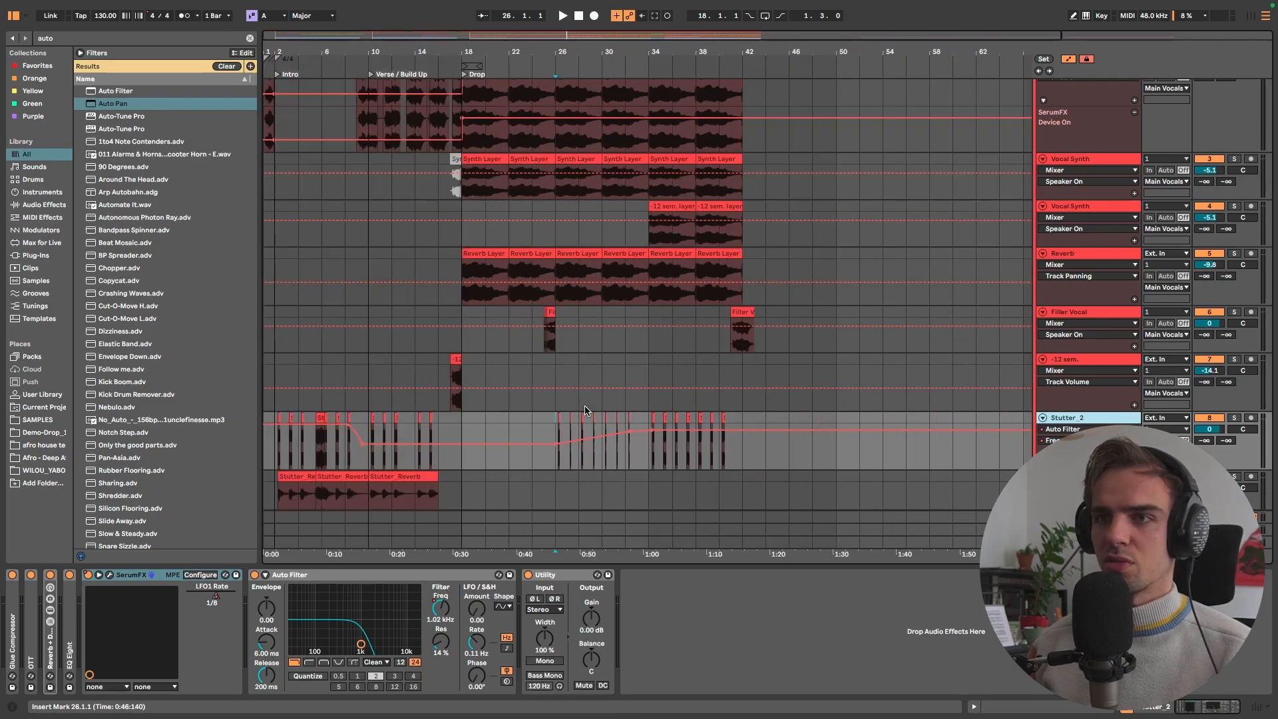
pyautogui.click(279, 418)
pyautogui.press('s')
pyautogui.press('space')
# Play the soloed Stutter_2 track from its clip at 34.2.1 and view its Auto Filter frequency automation
pyautogui.click(653, 418)
pyautogui.press('space')
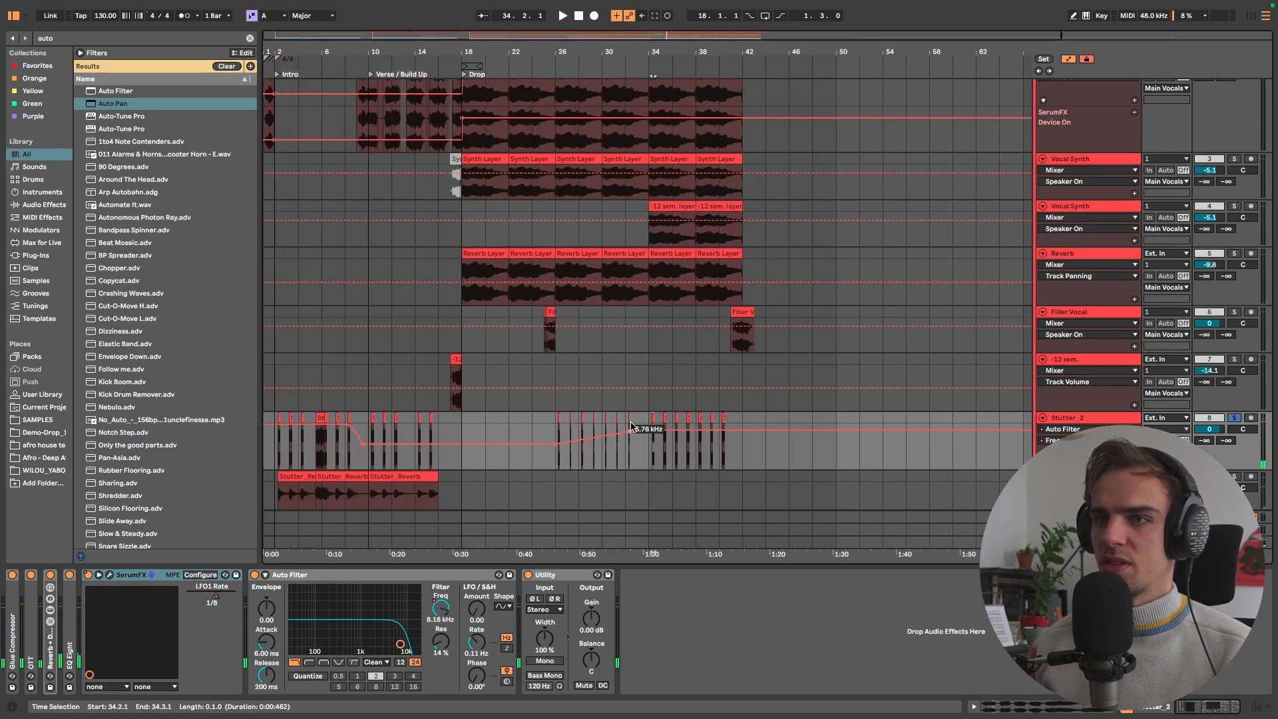
pyautogui.scroll(1, 630, 426)
pyautogui.press('space')
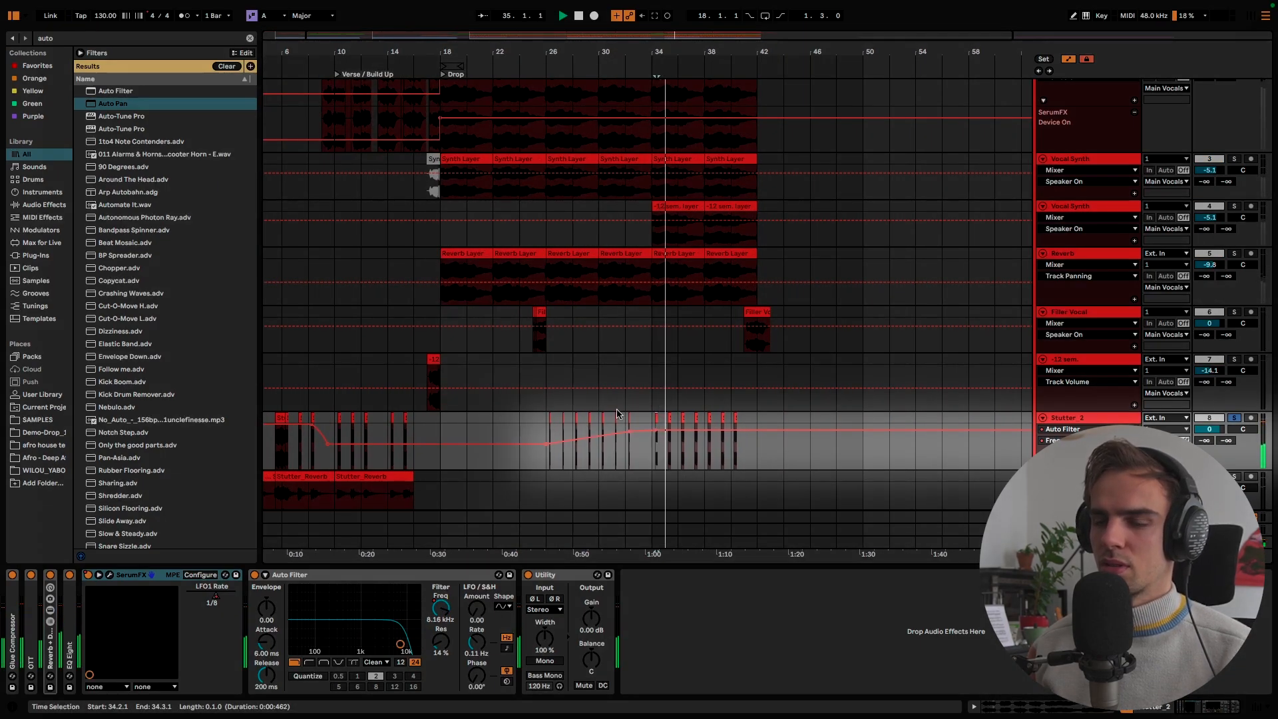
# Stop playback and highlight the Stutter_2 clips between 26.1.1 and 33.1.1
pyautogui.press('space')
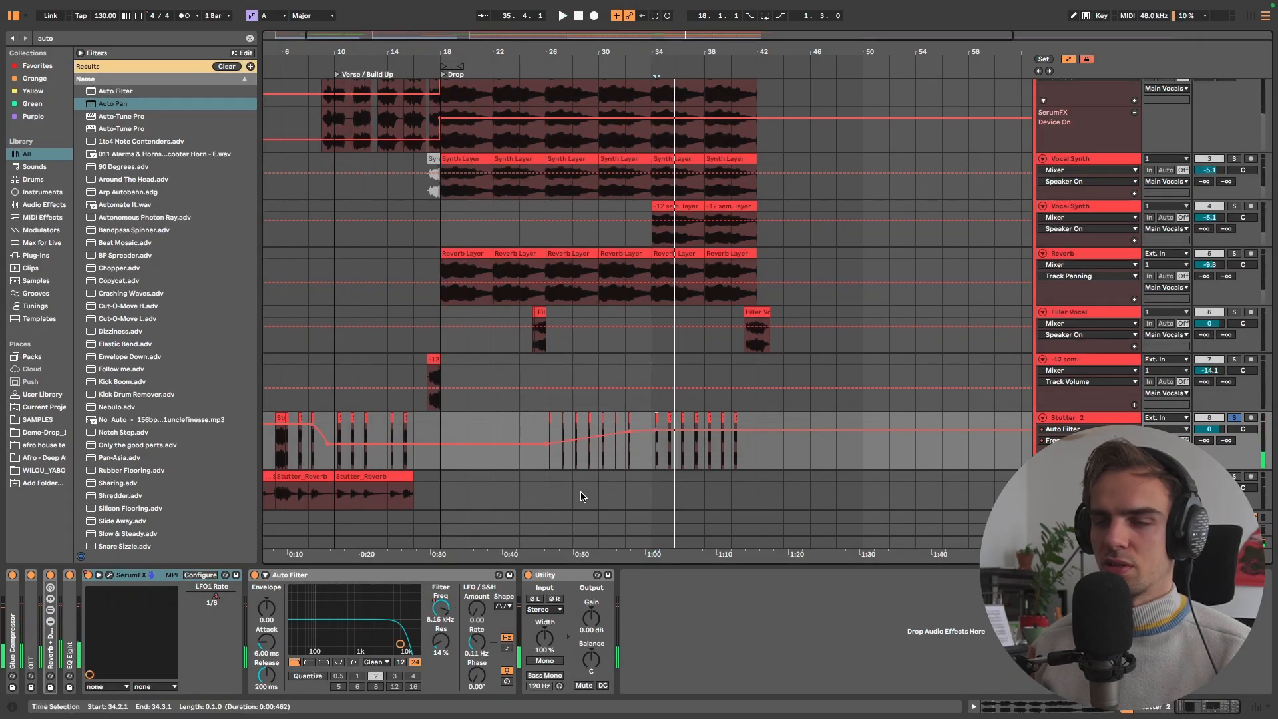
pyautogui.scroll(5, 580, 496)
pyautogui.moveTo(704, 418); pyautogui.dragTo(494, 426)
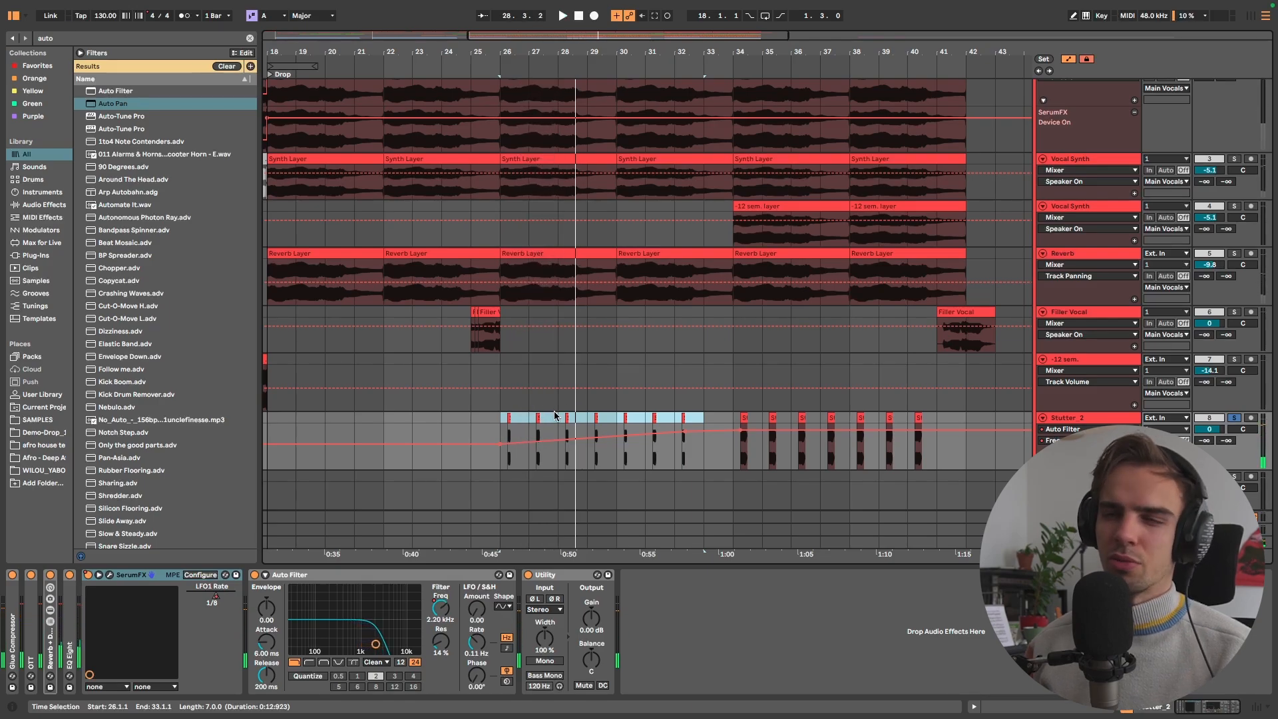
pyautogui.scroll(-5, 522, 409)
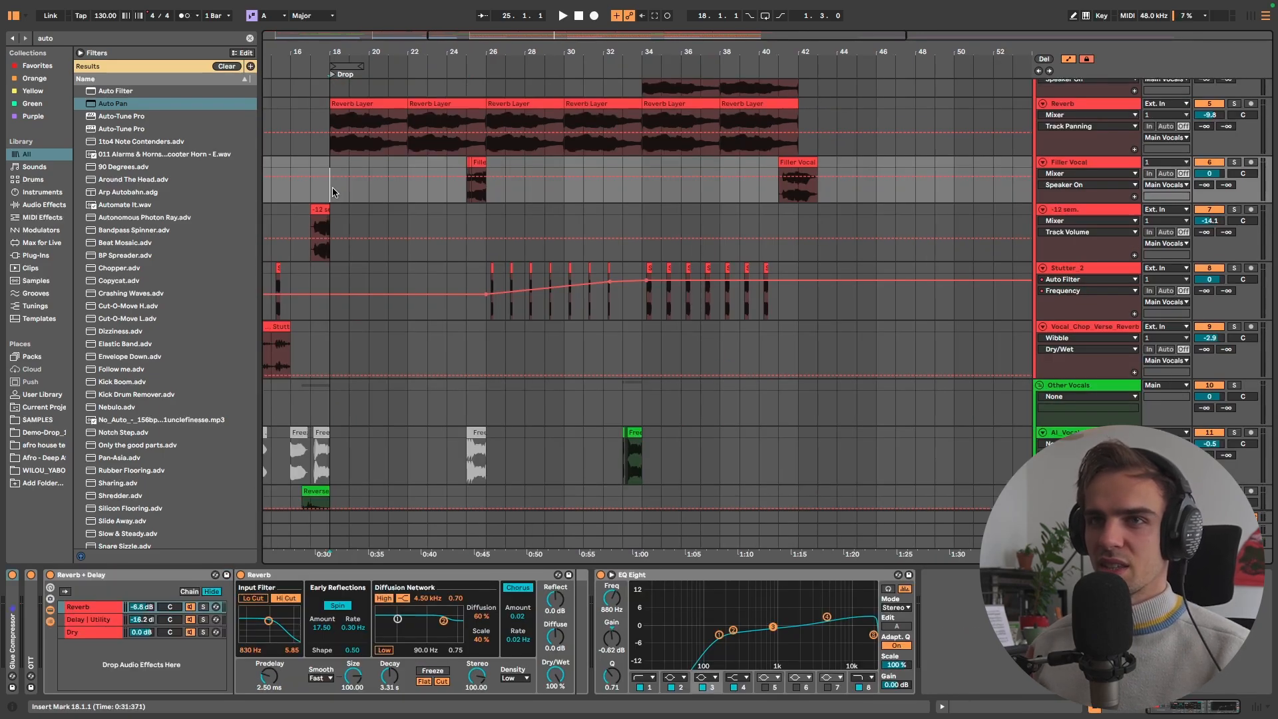
# Mark the drop's eight-bar sections on the Filler Vocal track, from 18.1.1 to 26.1.1 and from 34.1.1 to 42.1.1
pyautogui.moveTo(333, 192); pyautogui.dragTo(488, 166)
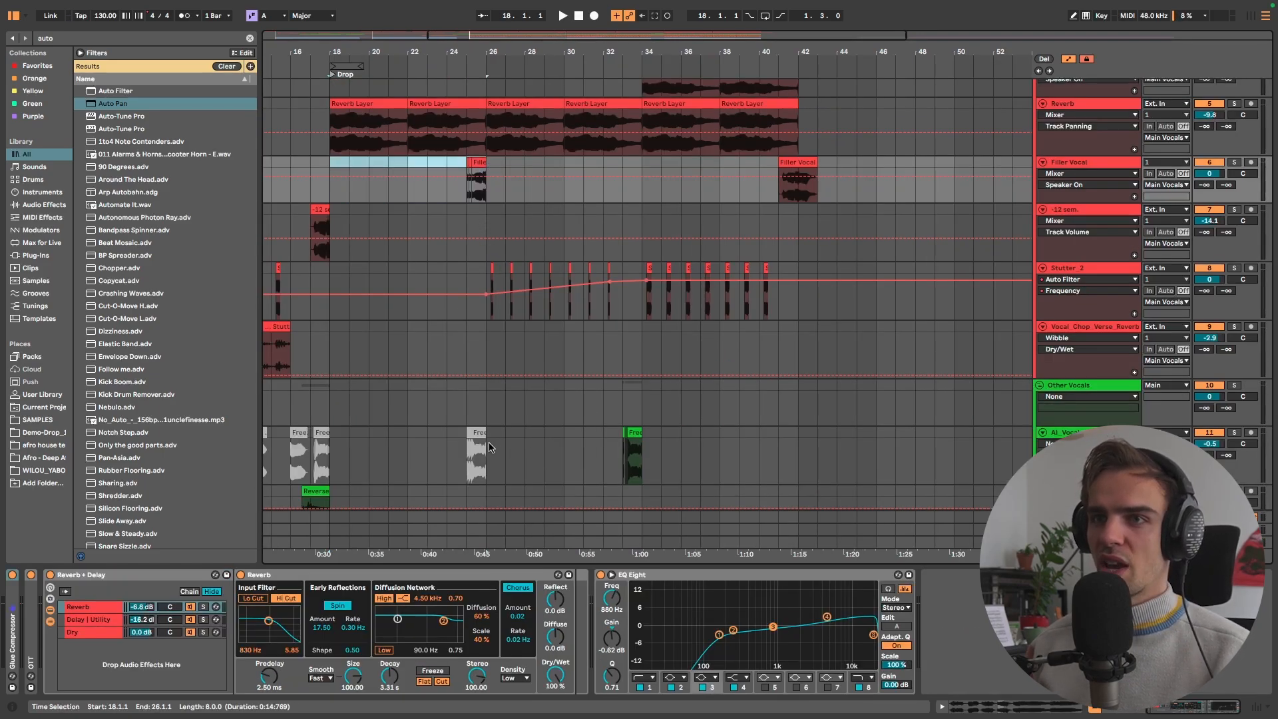
pyautogui.moveTo(489, 447); pyautogui.dragTo(624, 454)
pyautogui.moveTo(643, 189); pyautogui.dragTo(804, 165)
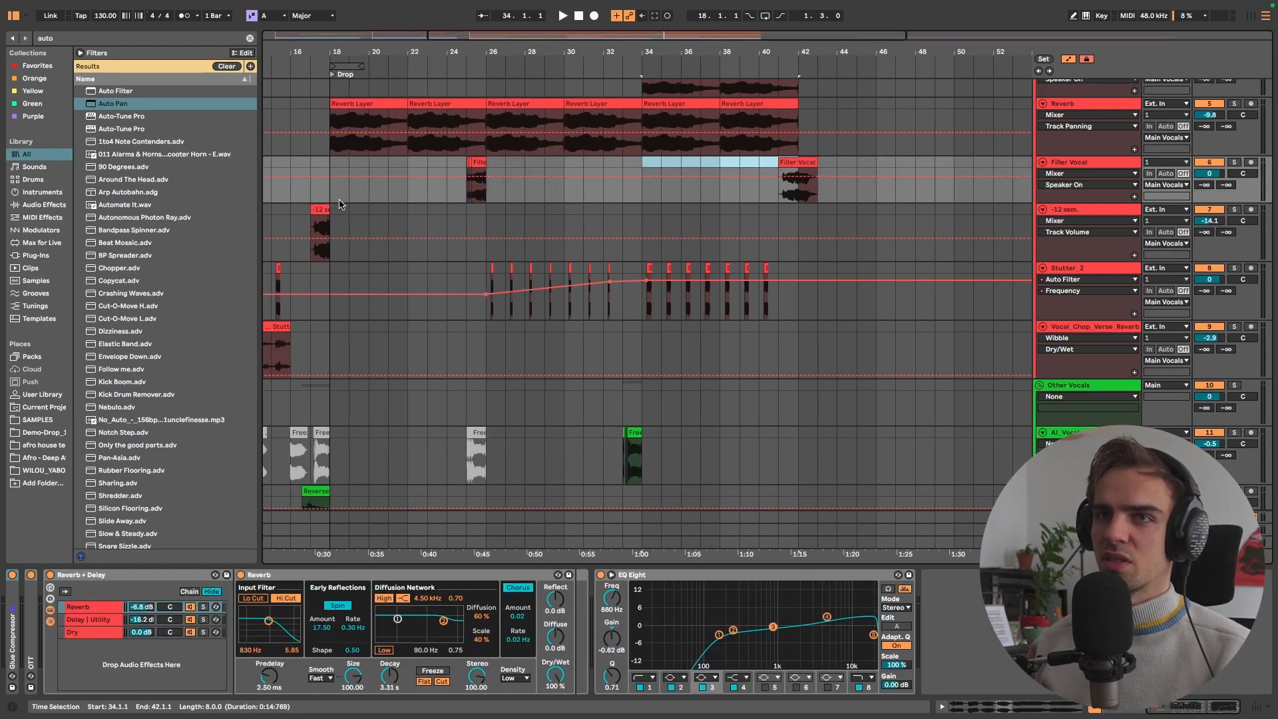
# Solo the Filler Vocal track and play its clips from 25.1.1
pyautogui.click(468, 194)
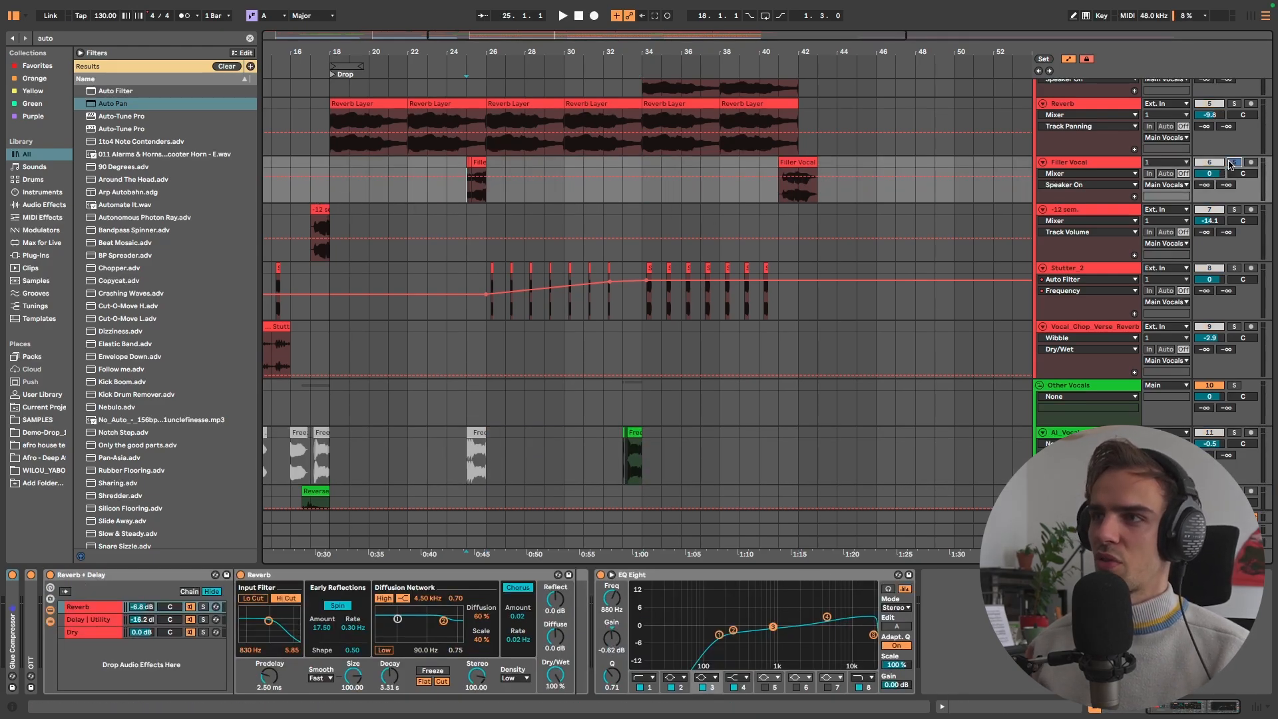
pyautogui.click(1233, 162)
pyautogui.press('space')
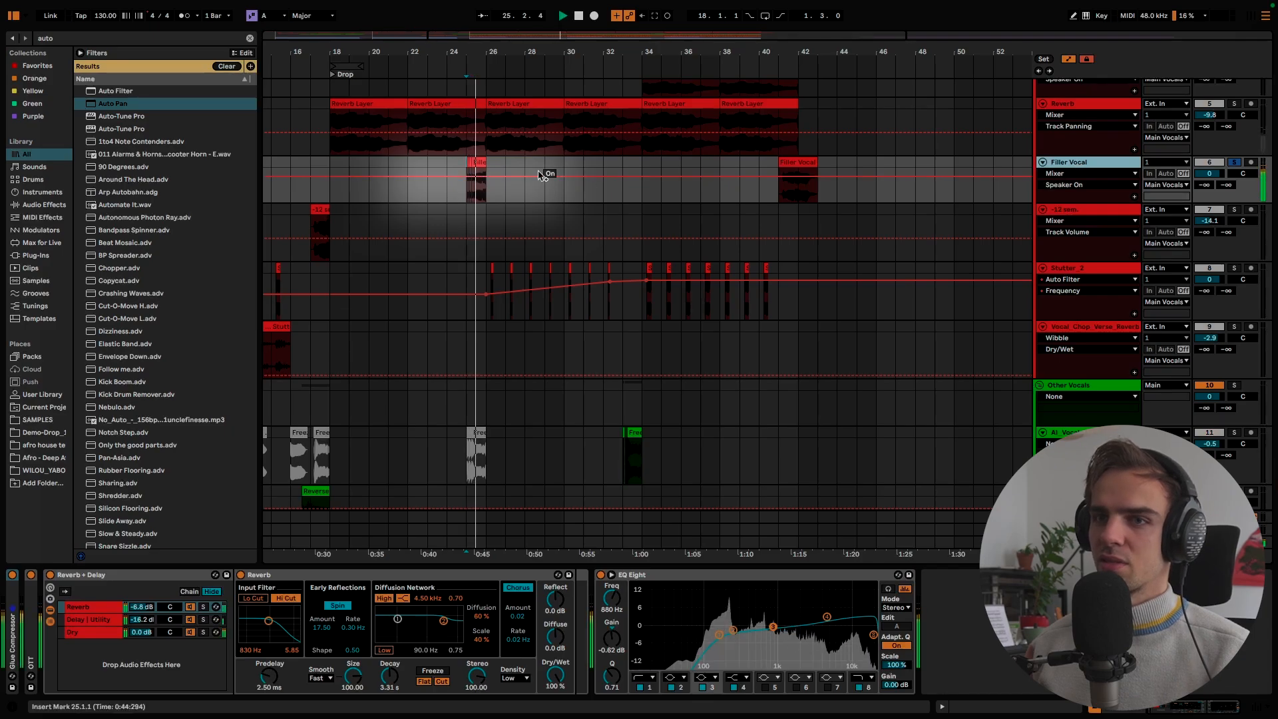
pyautogui.scroll(-3, 474, 164)
pyautogui.scroll(8, 483, 166)
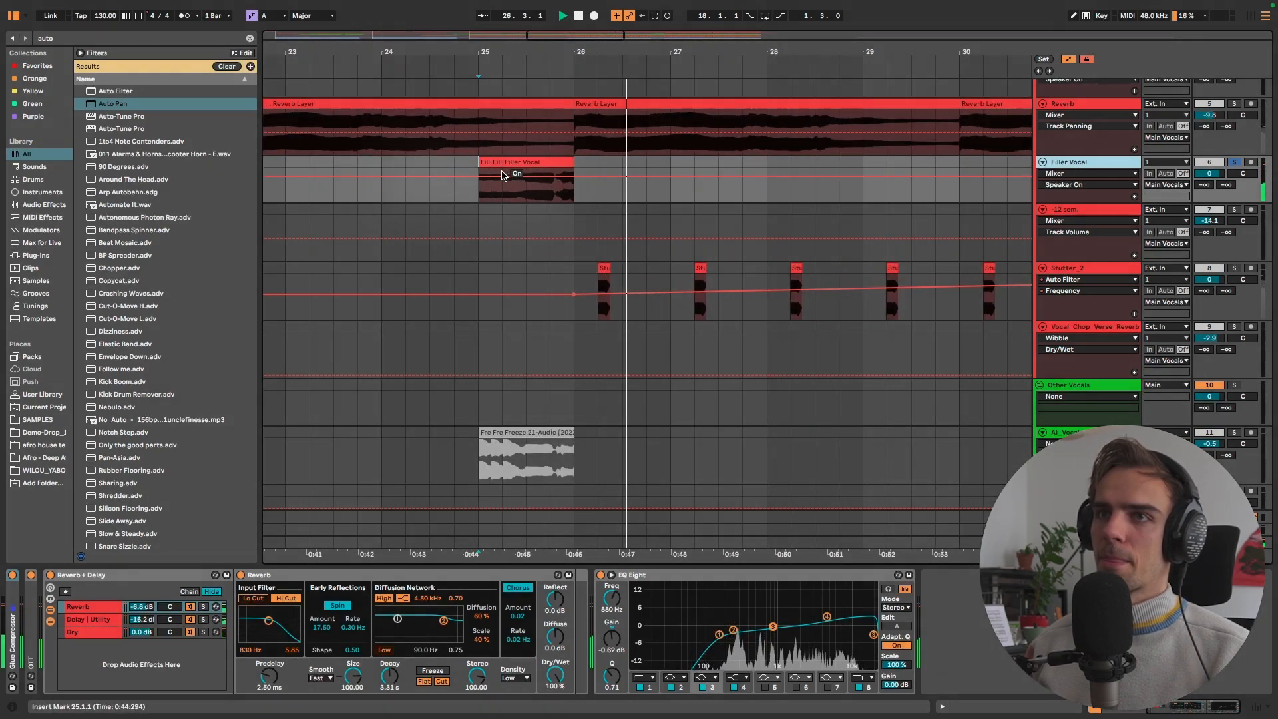
pyautogui.press('space')
pyautogui.scroll(3, 466, 183)
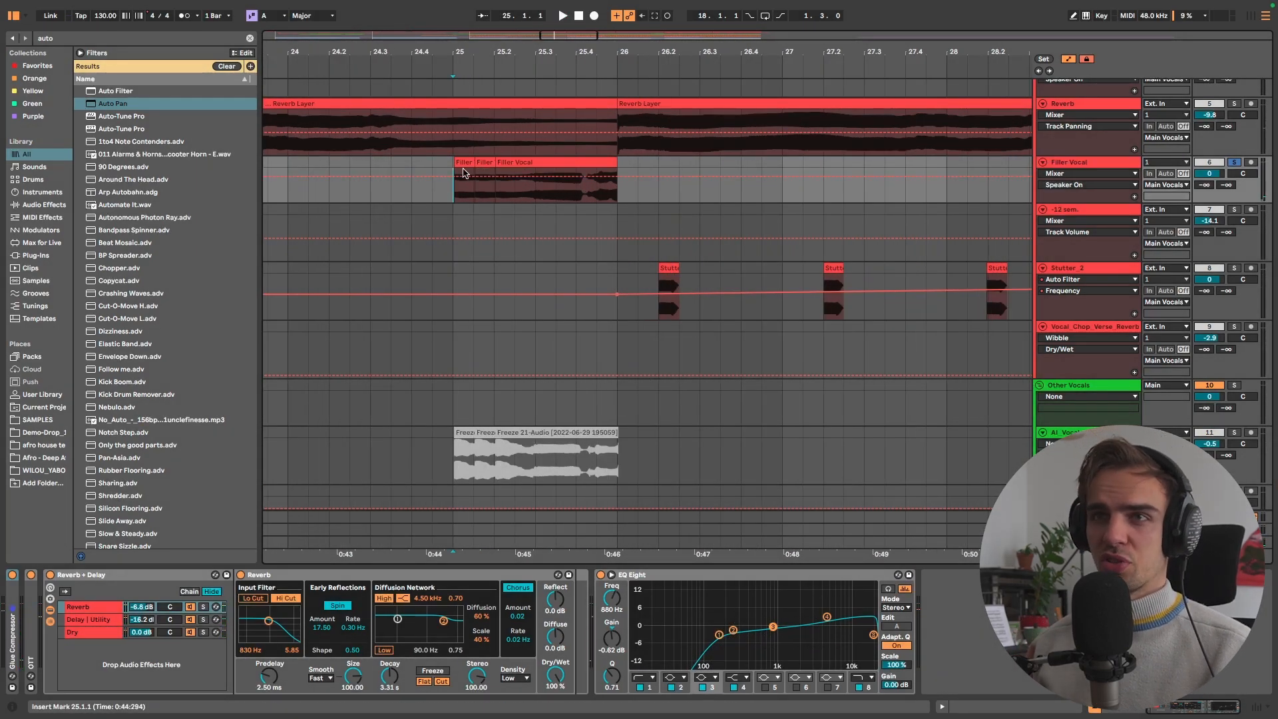
# Select each of the three consecutive Filler Vocal clips in bar 25 in turn
pyautogui.click(462, 165)
pyautogui.click(494, 165)
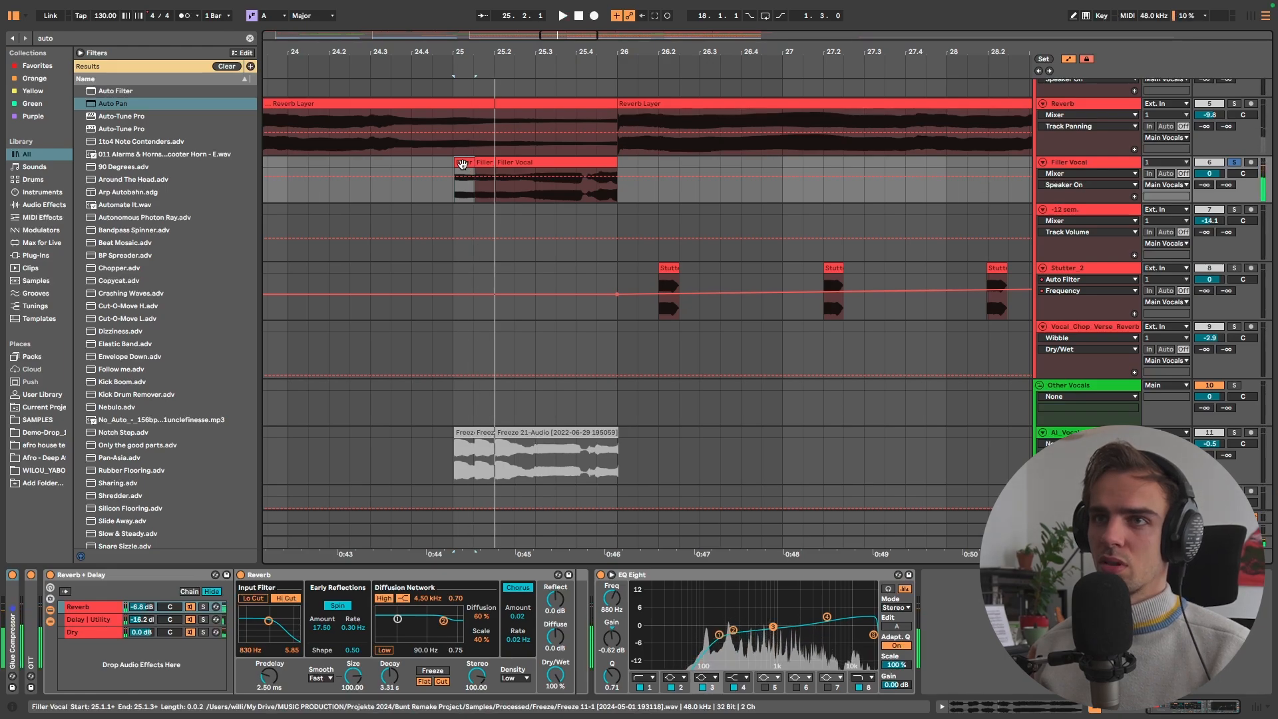
pyautogui.click(487, 162)
pyautogui.click(547, 162)
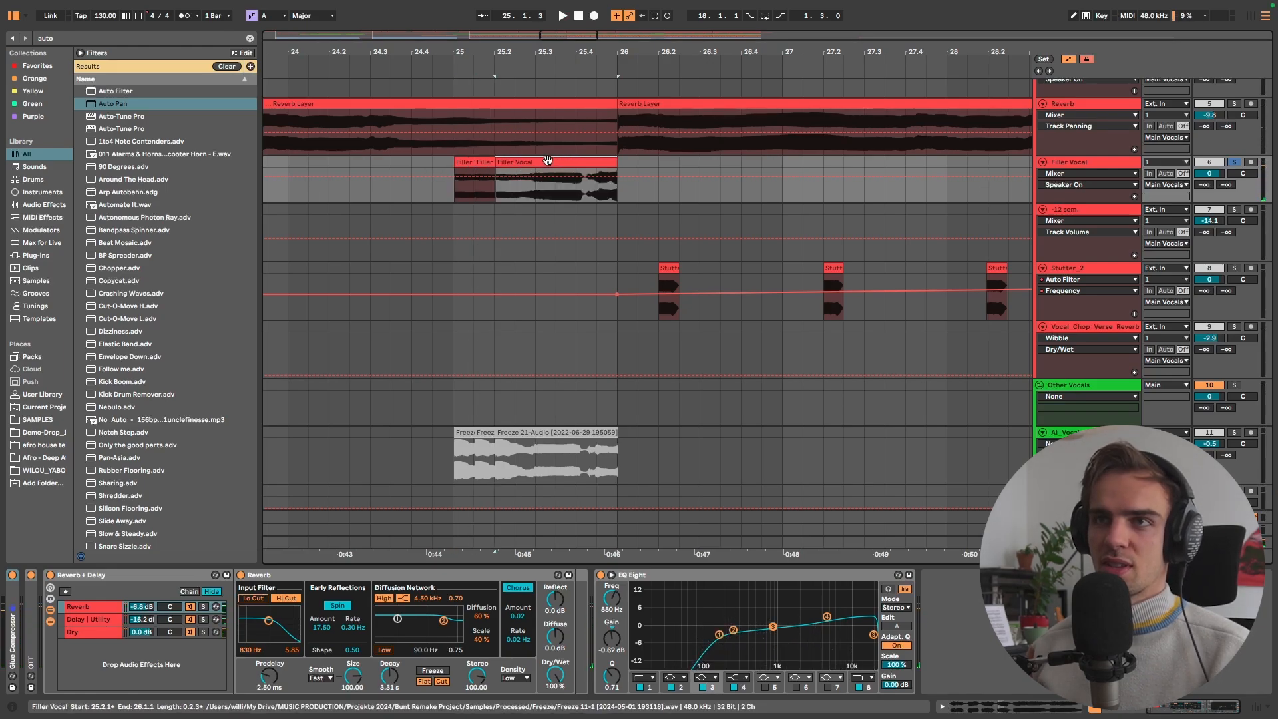
# Show the Transposition envelope of the third Filler Vocal clip and play the clip from 7.2.3
pyautogui.hotkey('shift', 'Tab')
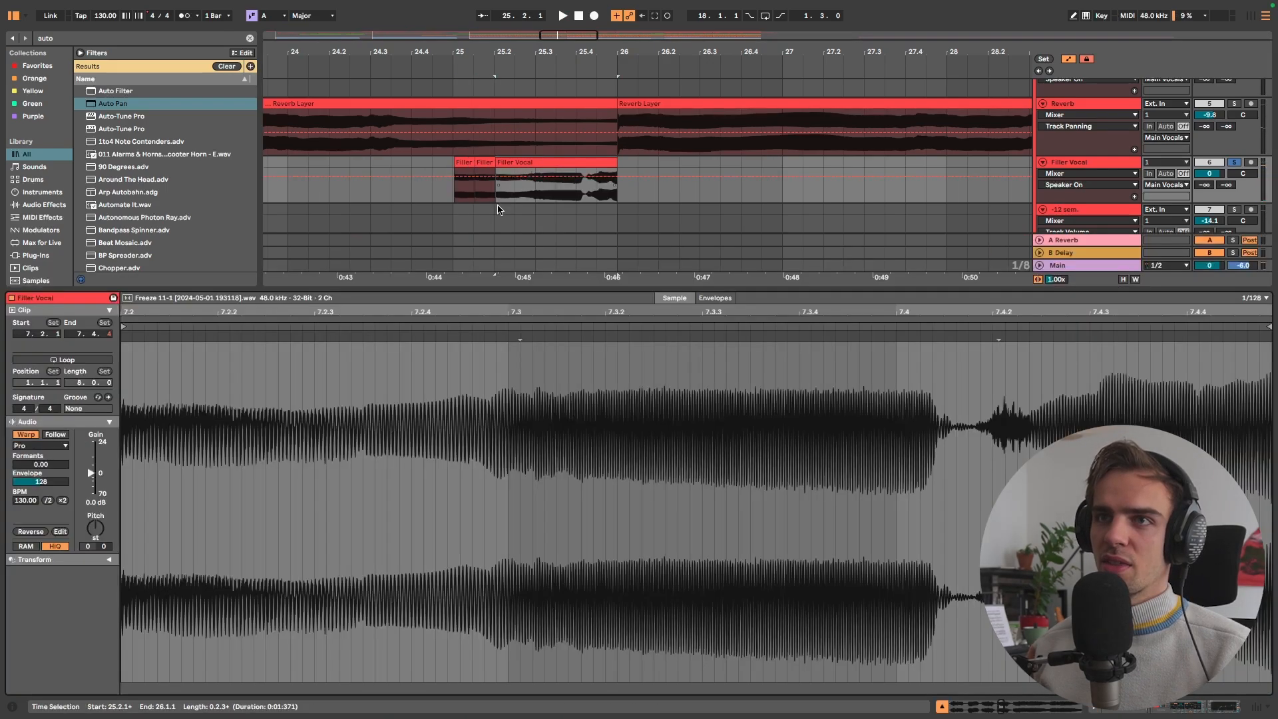
pyautogui.click(714, 298)
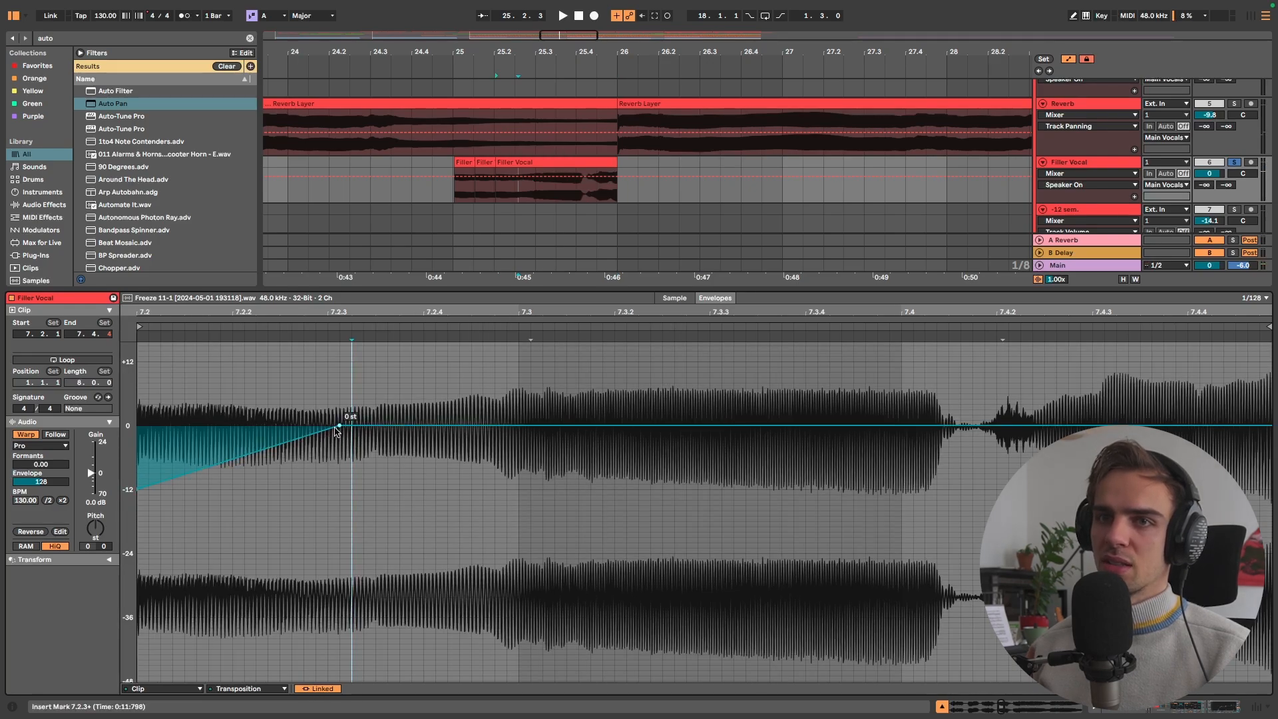
pyautogui.press('space')
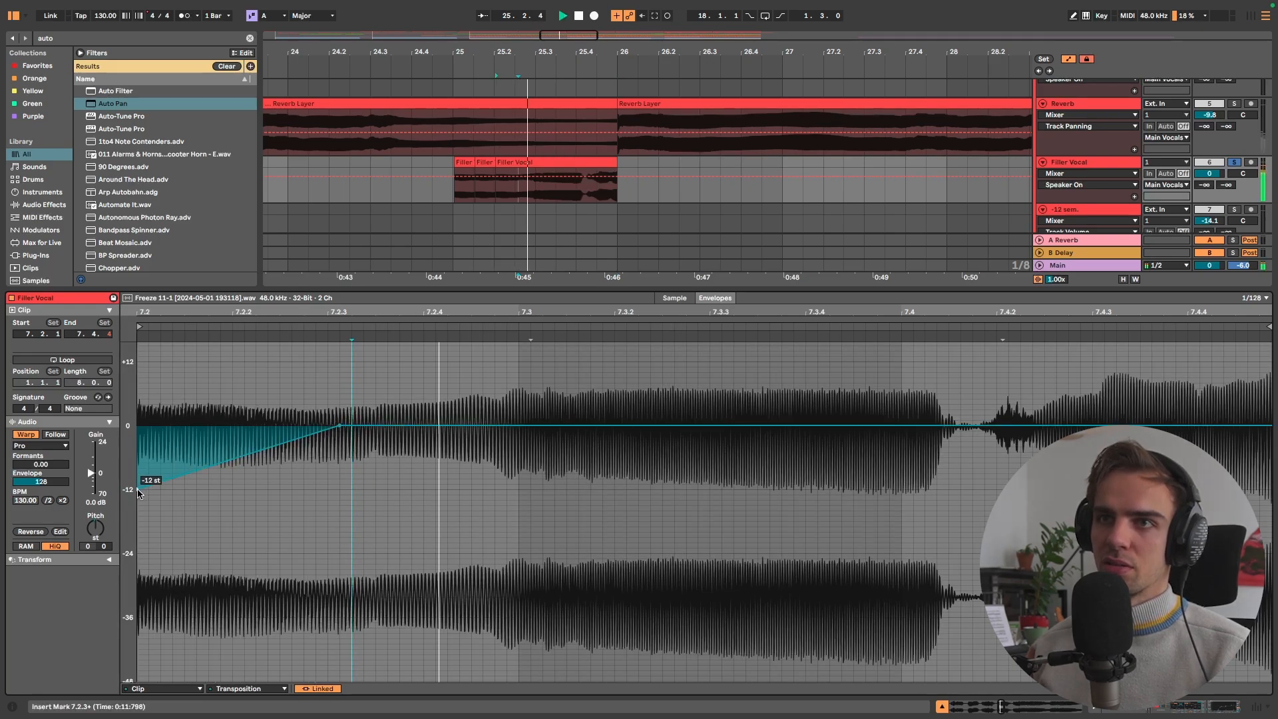
pyautogui.press('space')
pyautogui.hotkey('shift', 'Tab')
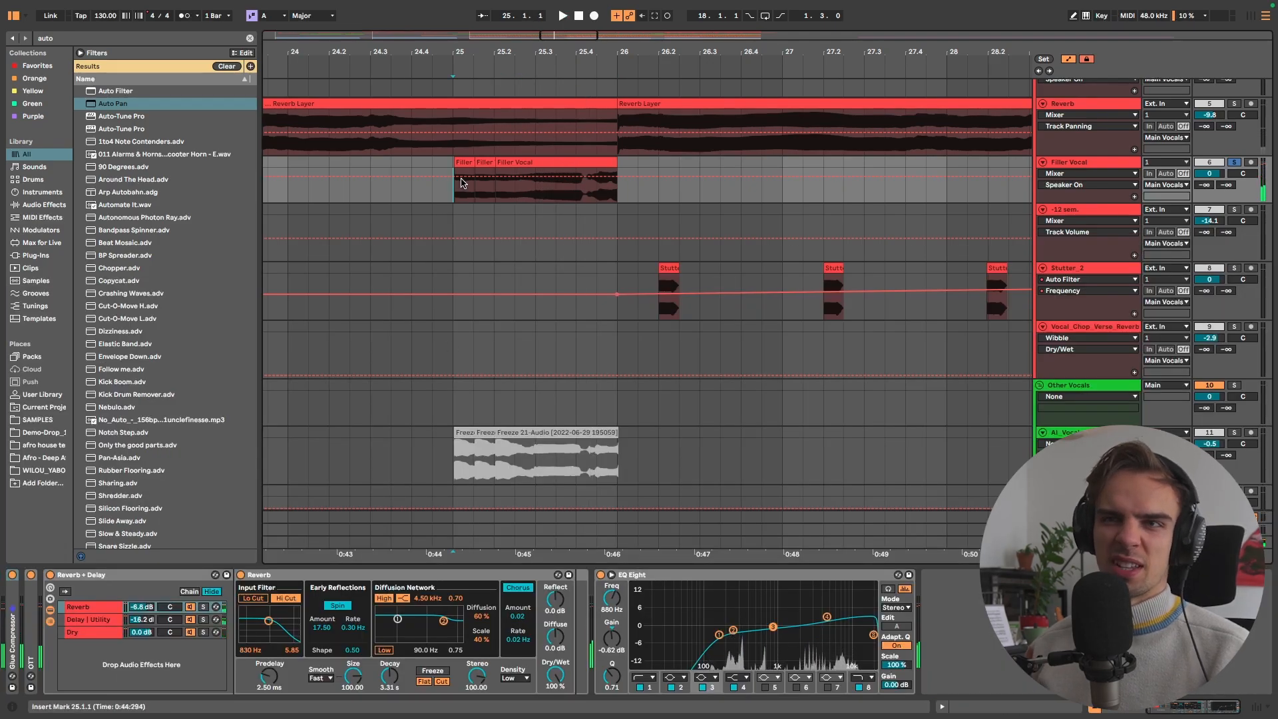
pyautogui.moveTo(454, 180); pyautogui.dragTo(607, 165)
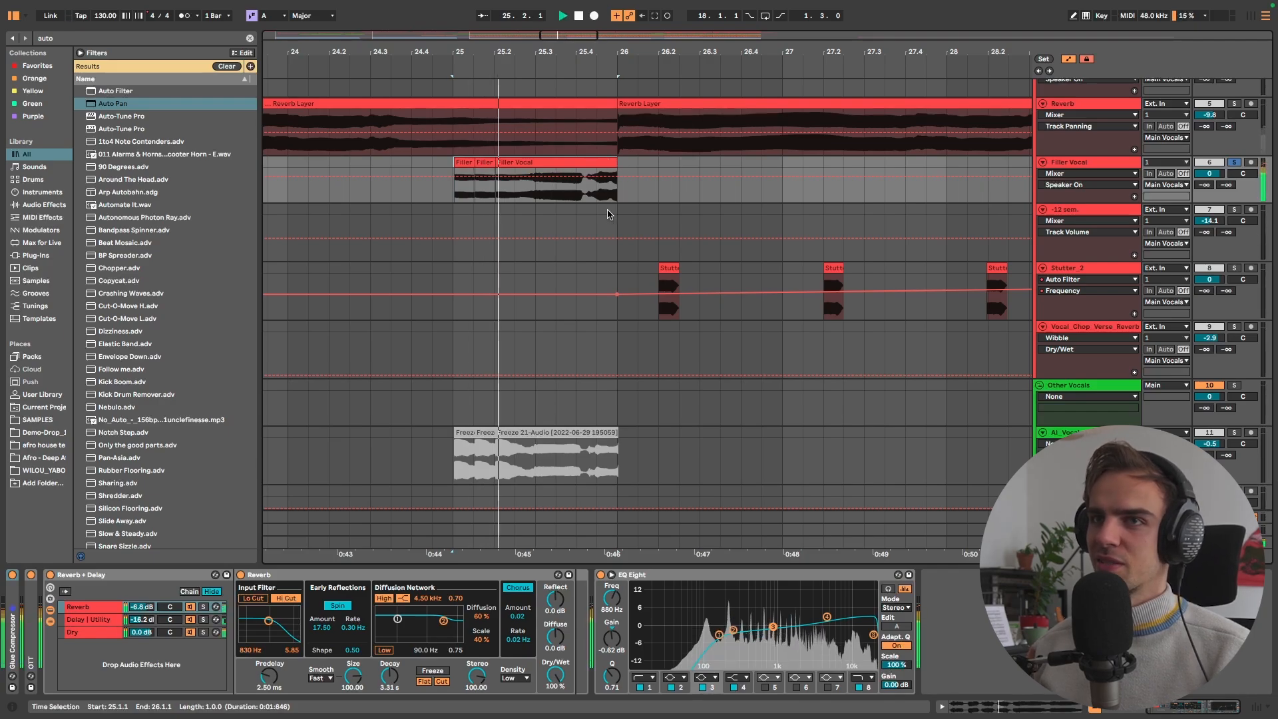
pyautogui.scroll(-5, 607, 211)
pyautogui.press('space')
pyautogui.hscroll(5, 607, 214)
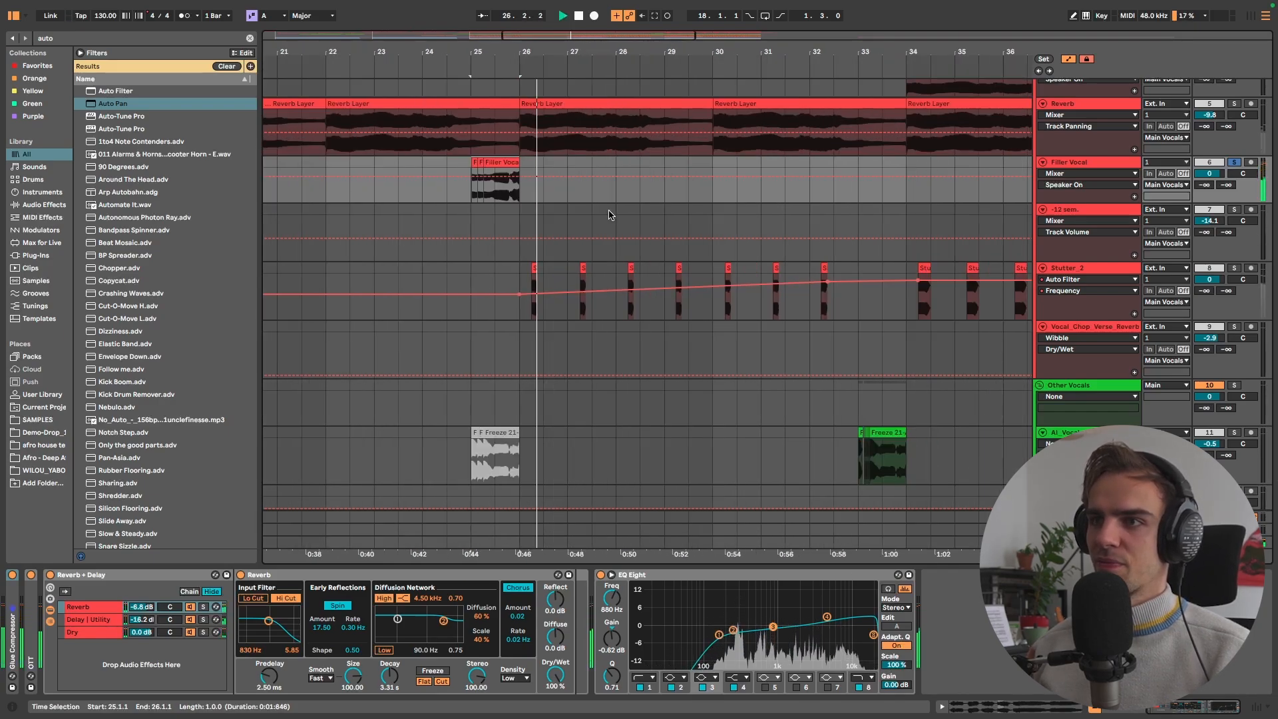
# Solo the AI vocal track in the Other Vocals group and play its Freeze clips from 33.1.1
pyautogui.click(600, 467)
pyautogui.scroll(5, 613, 470)
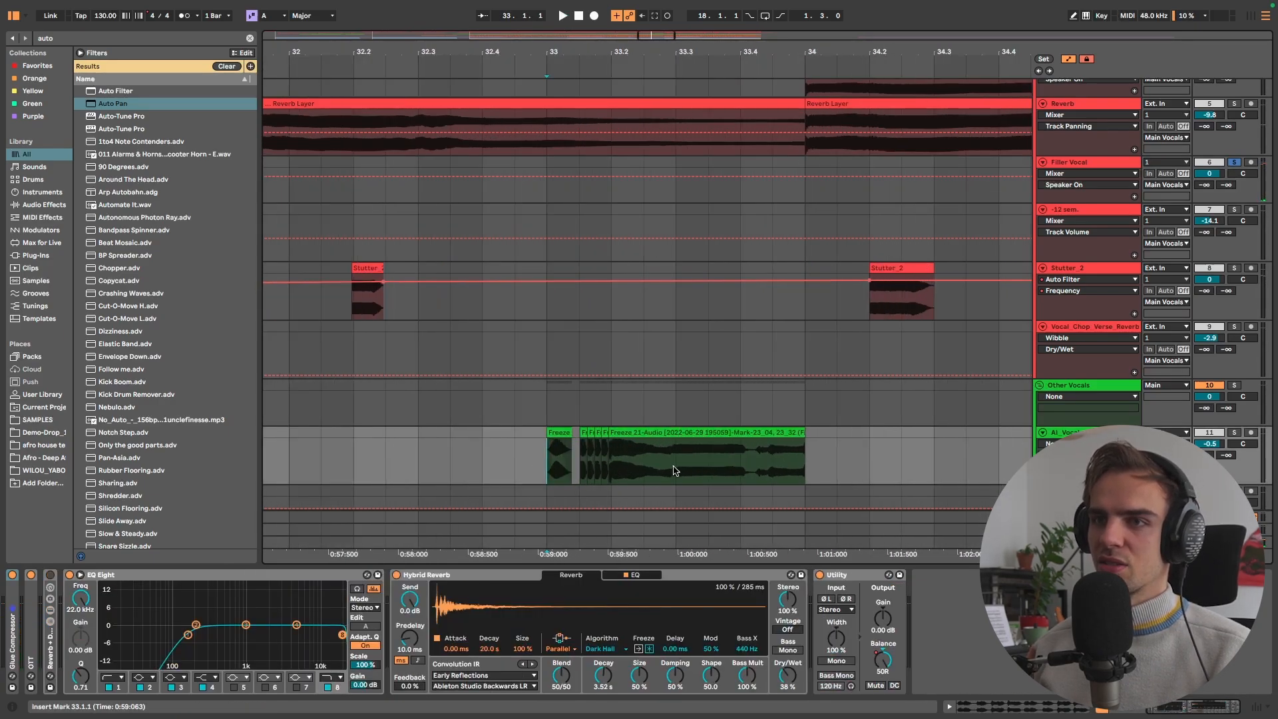
pyautogui.click(1233, 433)
pyautogui.press('space')
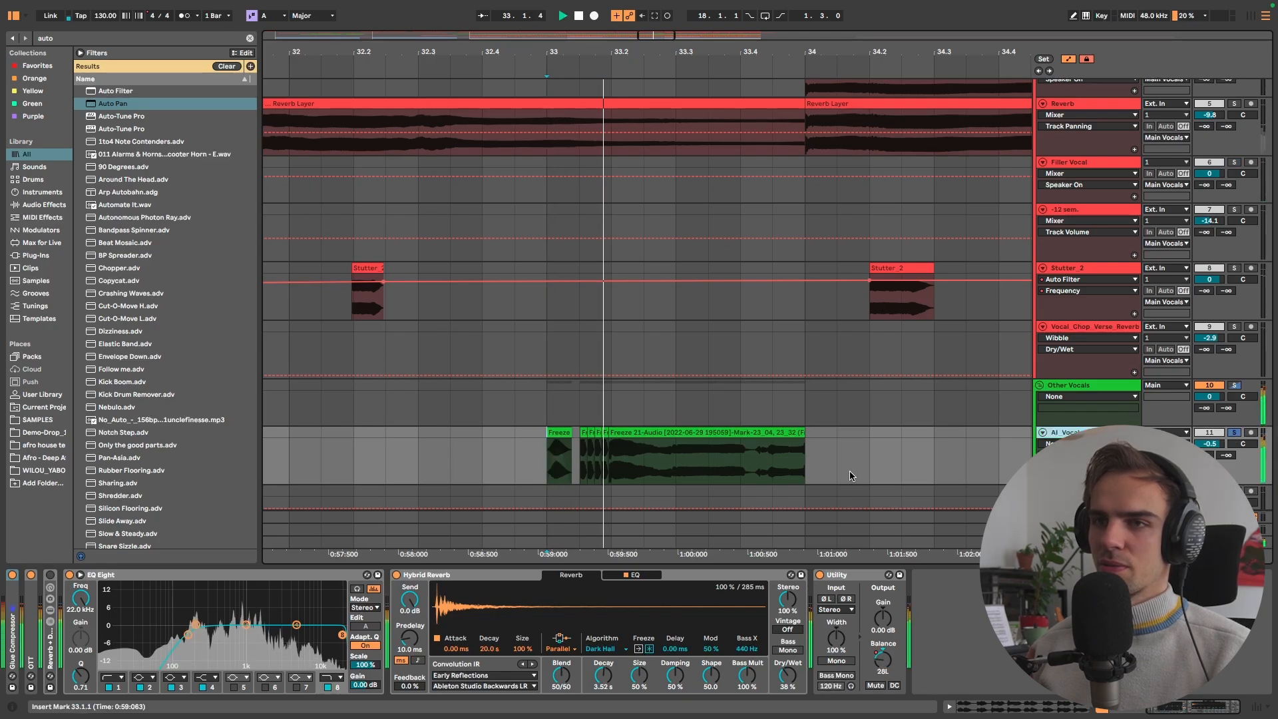
# Select the short Freeze chops from 33.1.1 and play them in a one-beat loop
pyautogui.moveTo(491, 460); pyautogui.dragTo(648, 438)
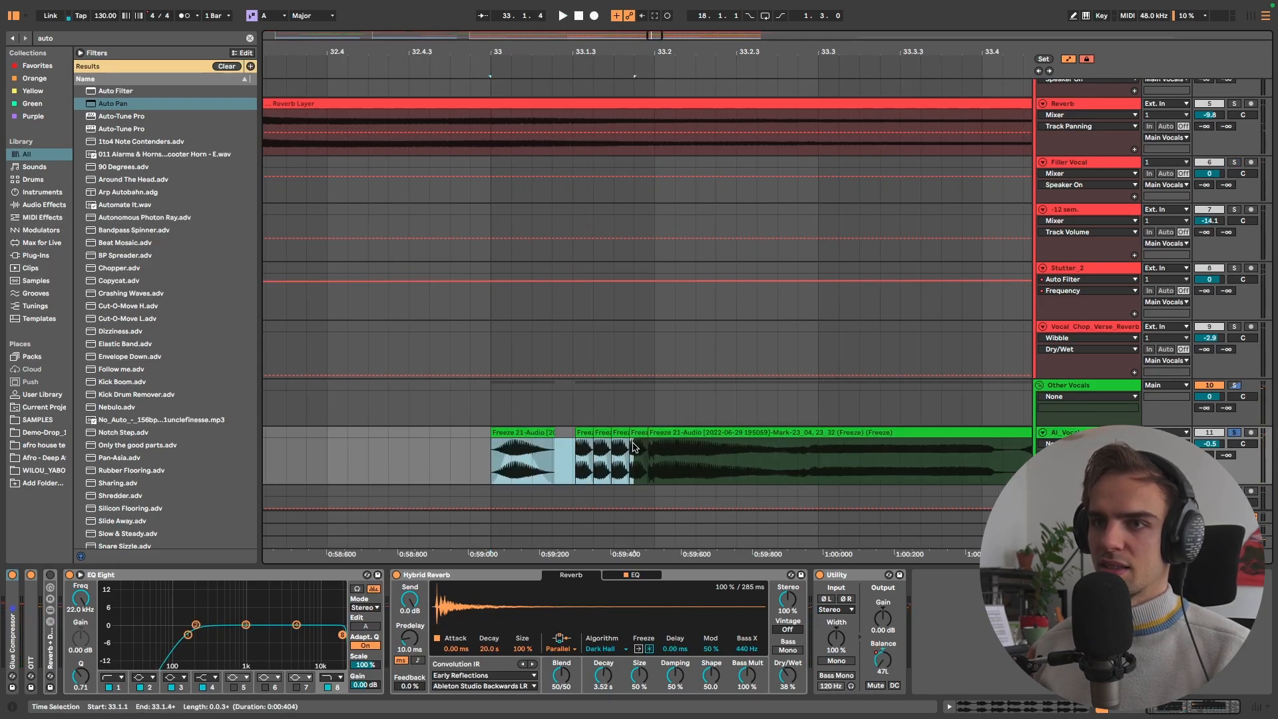
pyautogui.press('space')
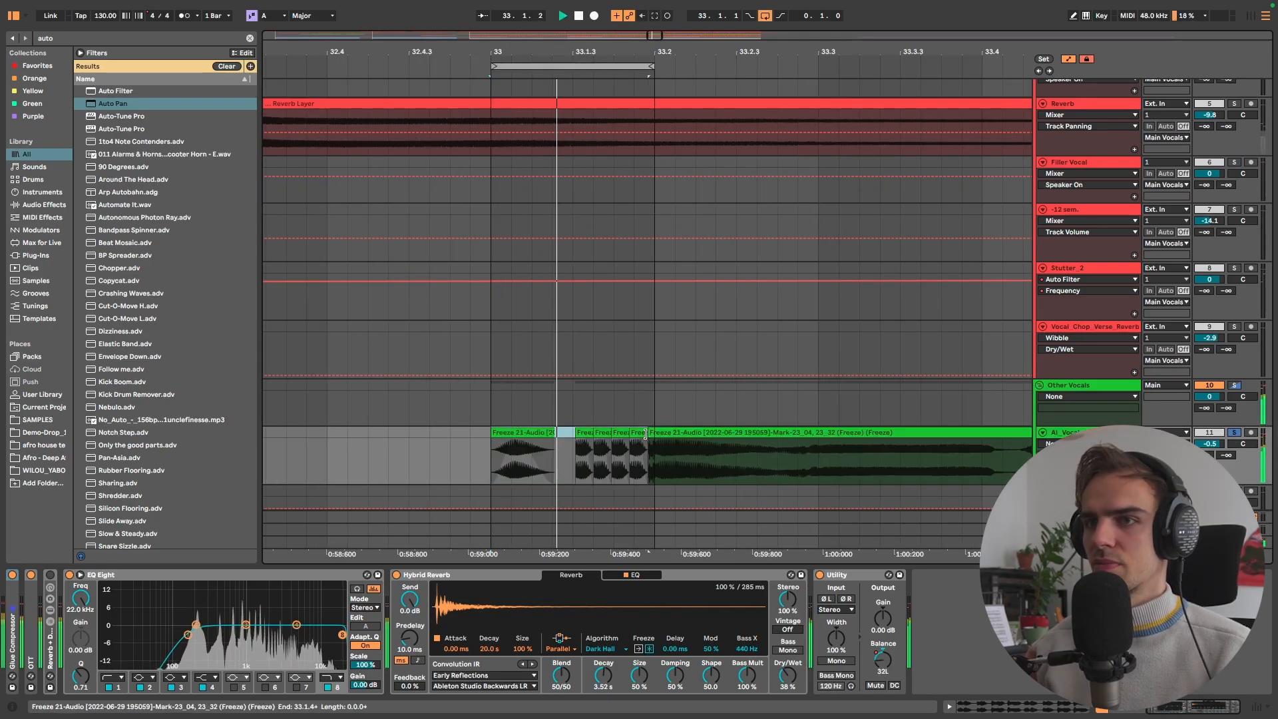